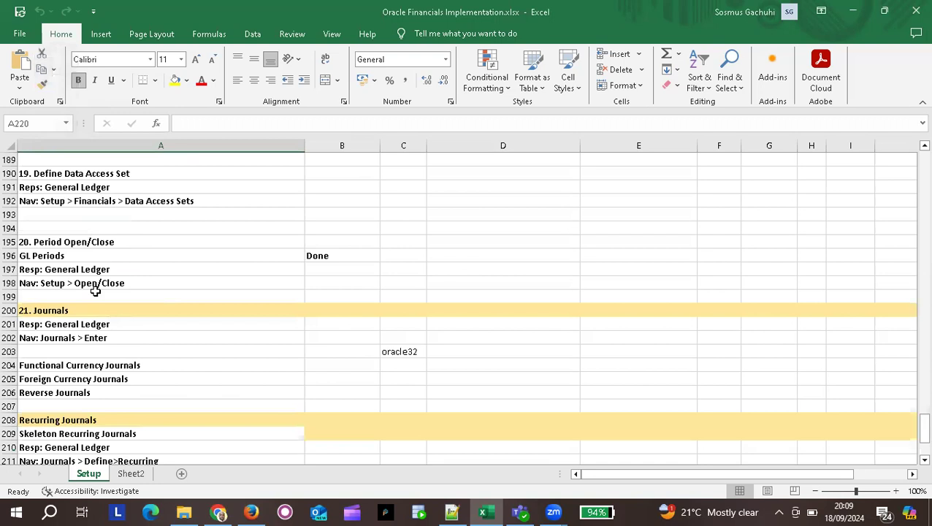
Review the notes on Functional Currency, Foreign Currency, Reverse, Recurring and Skeleton Recurring Journals.
scroll(95, 291, down, 1)
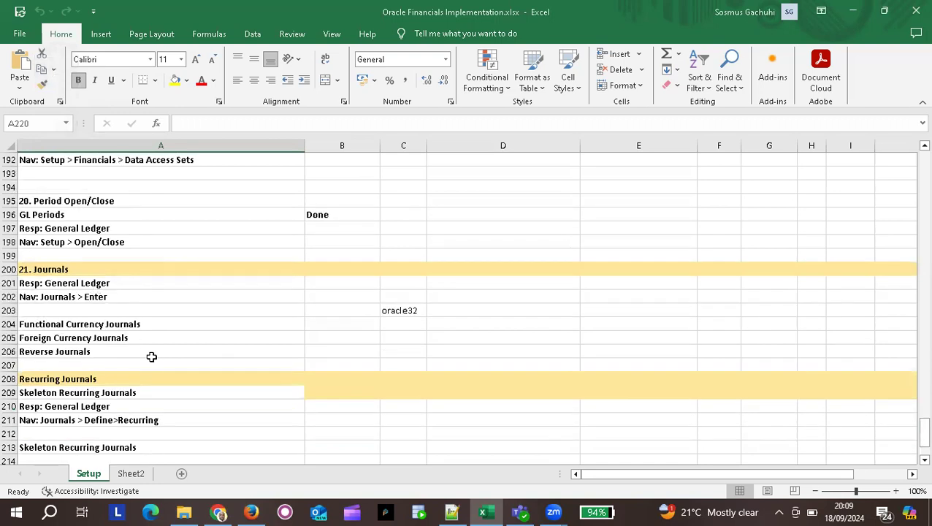
click(84, 380)
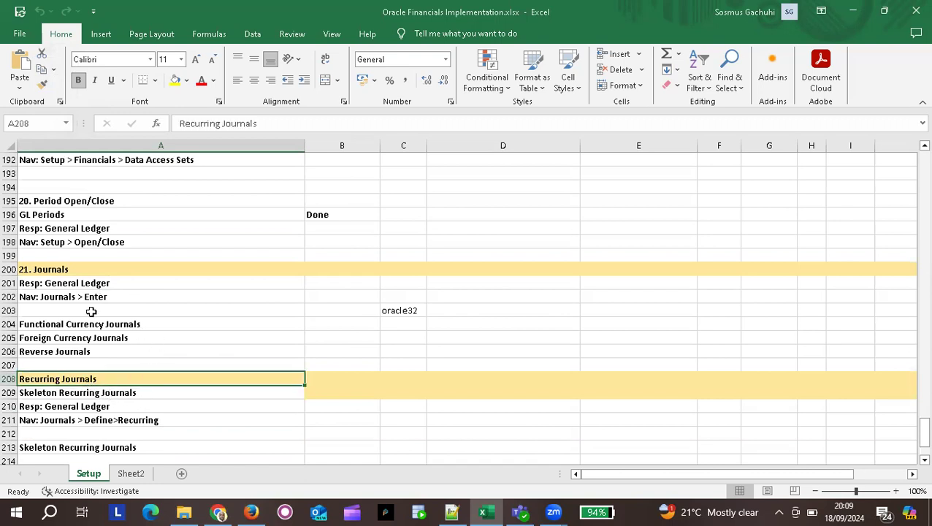
scroll(65, 306, up, 1)
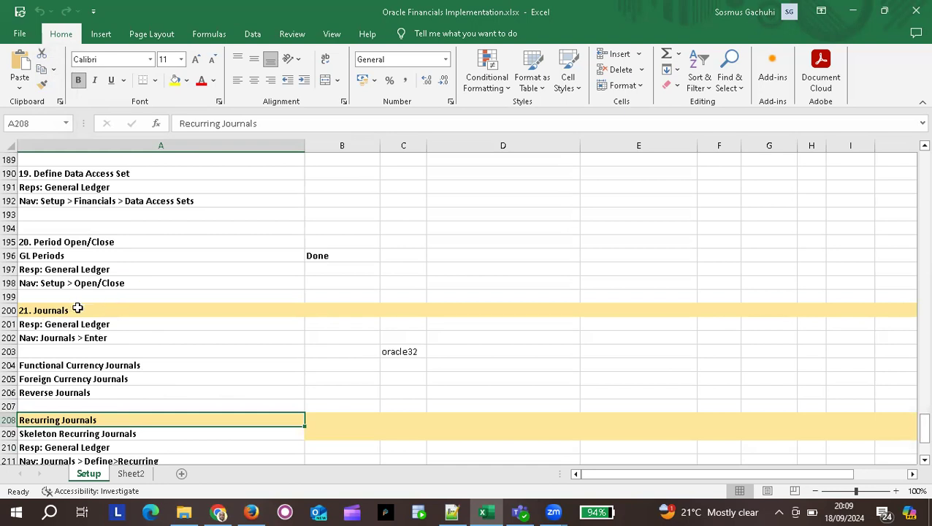
click(76, 364)
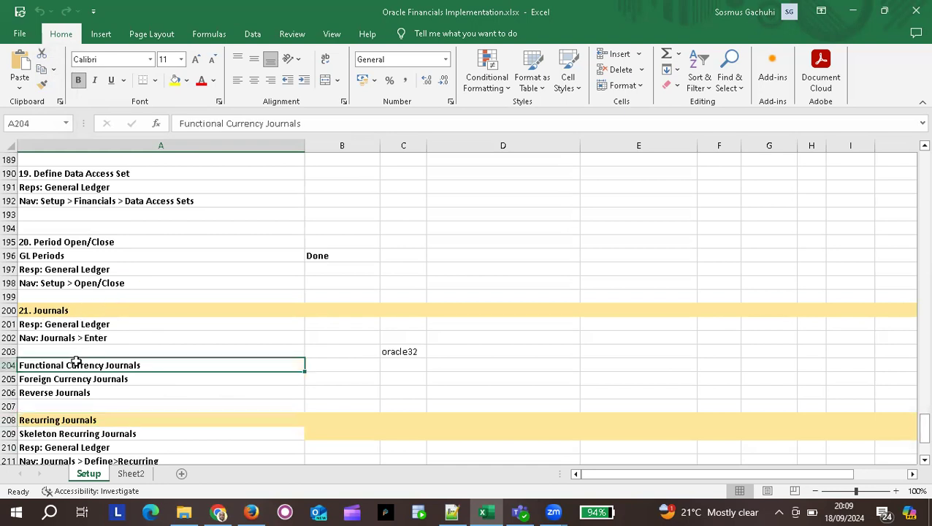
click(59, 380)
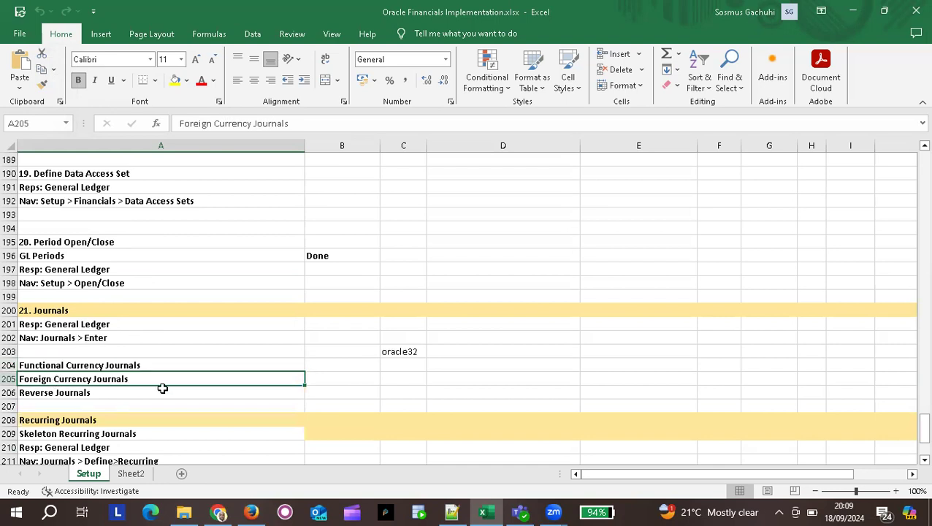
click(106, 391)
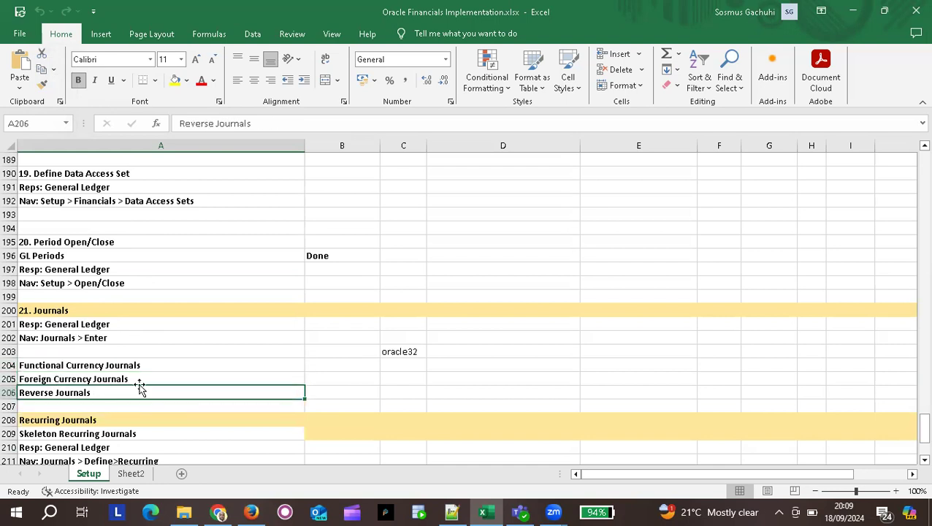
scroll(244, 349, down, 3)
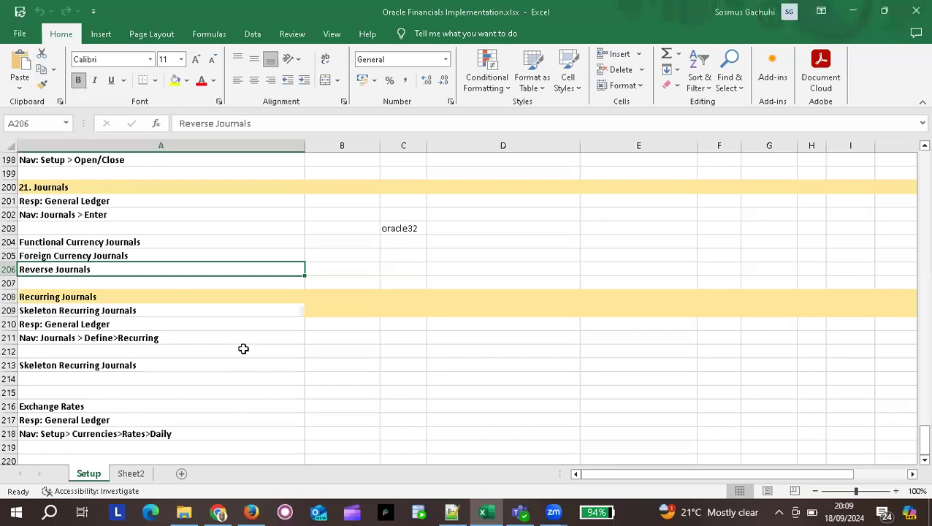
click(123, 297)
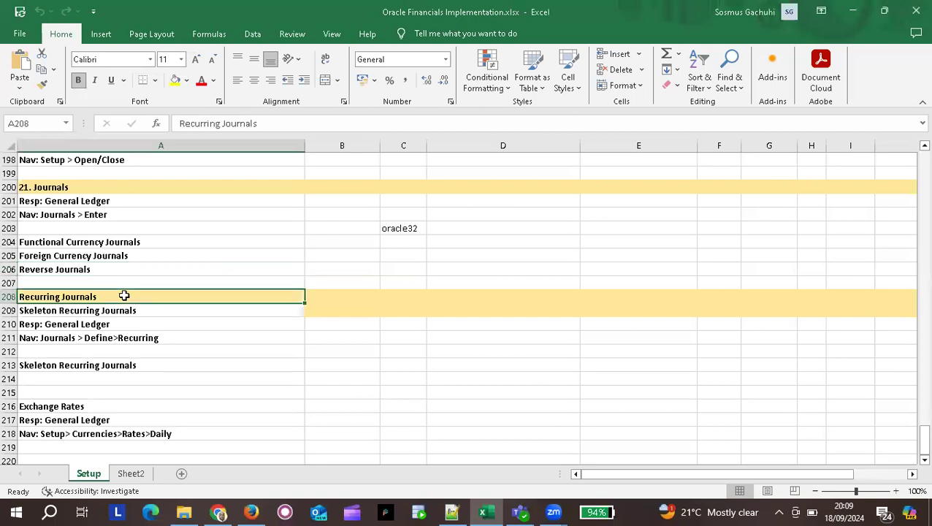
click(103, 312)
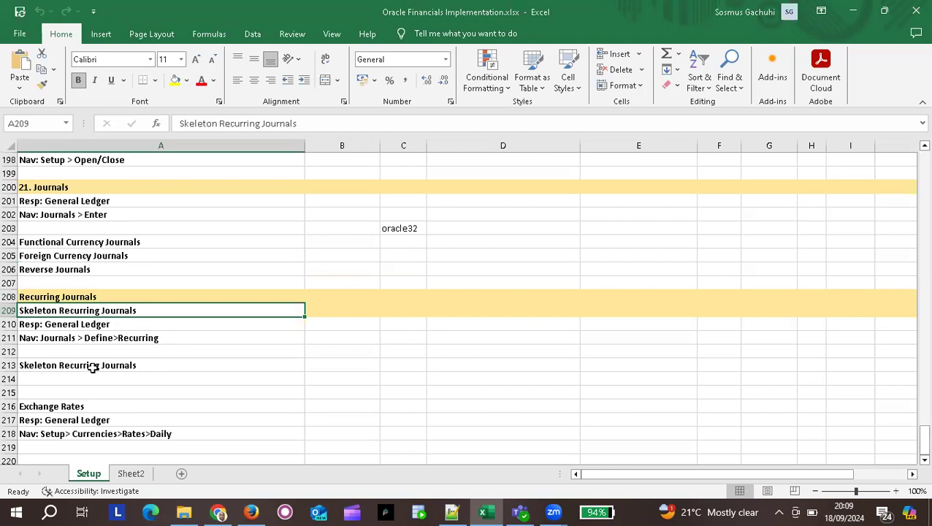
scroll(93, 367, down, 1)
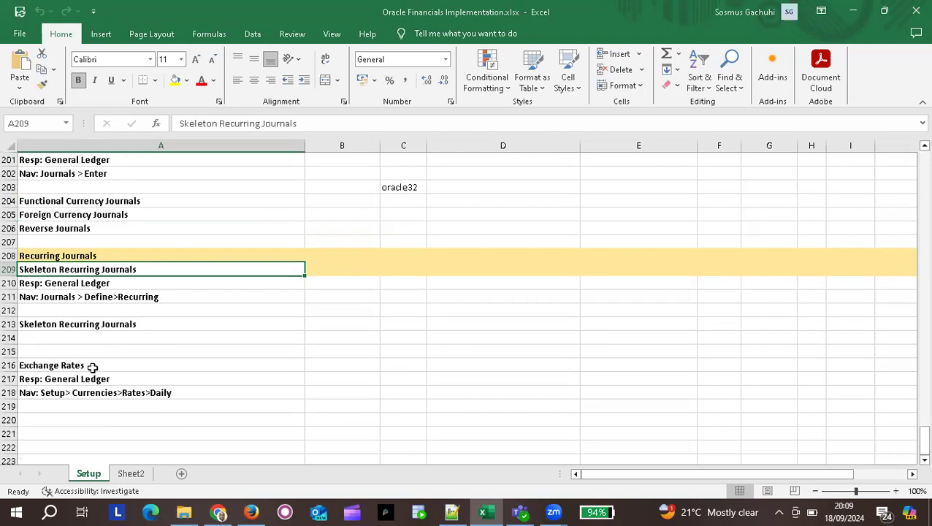
Enter the date 18SEP24 in cell A220.
click(90, 417)
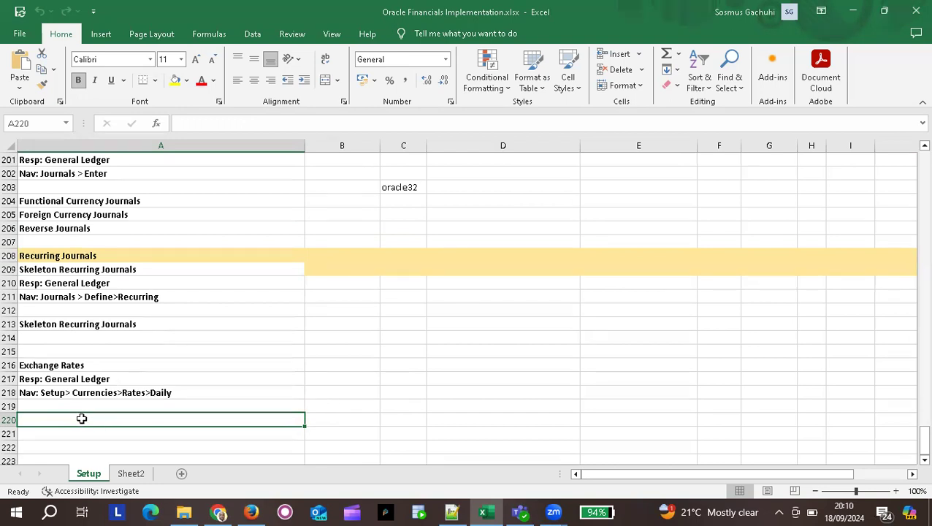
text(18)
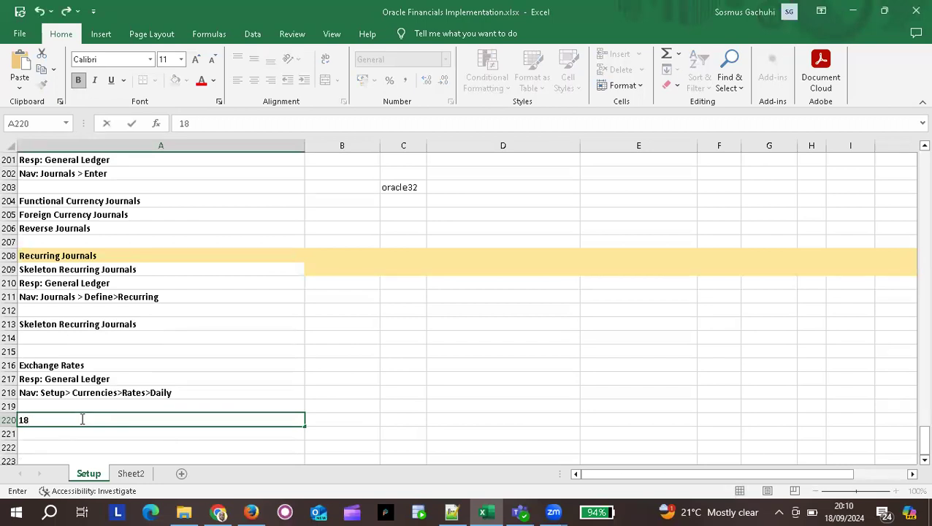
text(SEP24)
key(Tab)
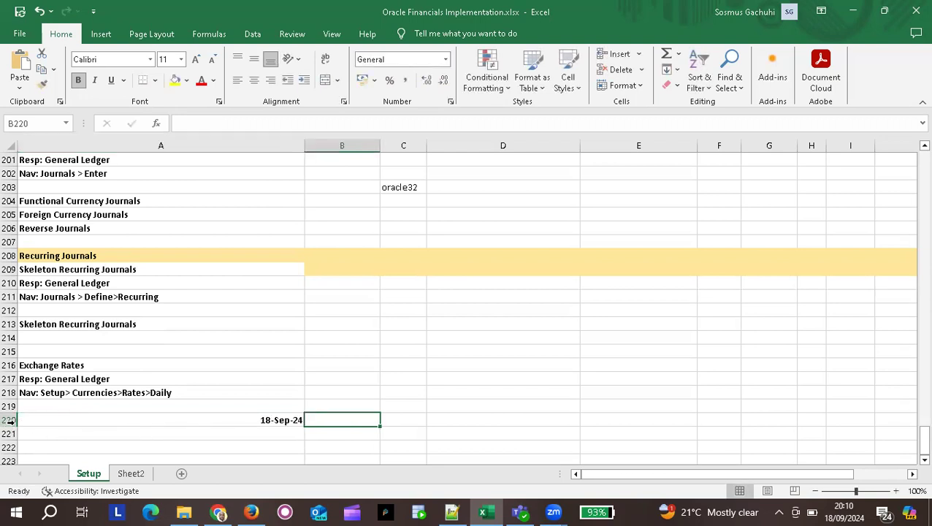
Shade row 220 light orange as a date divider.
click(9, 420)
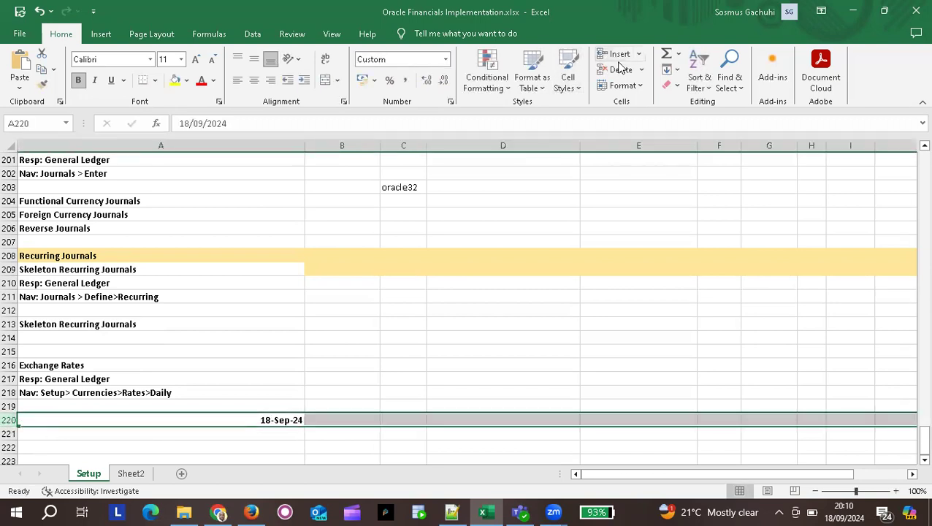
click(186, 81)
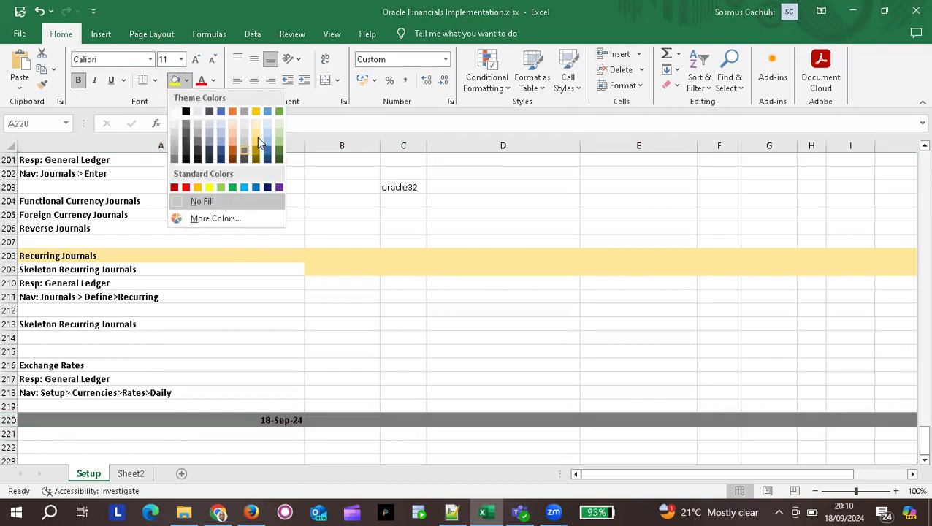
click(233, 130)
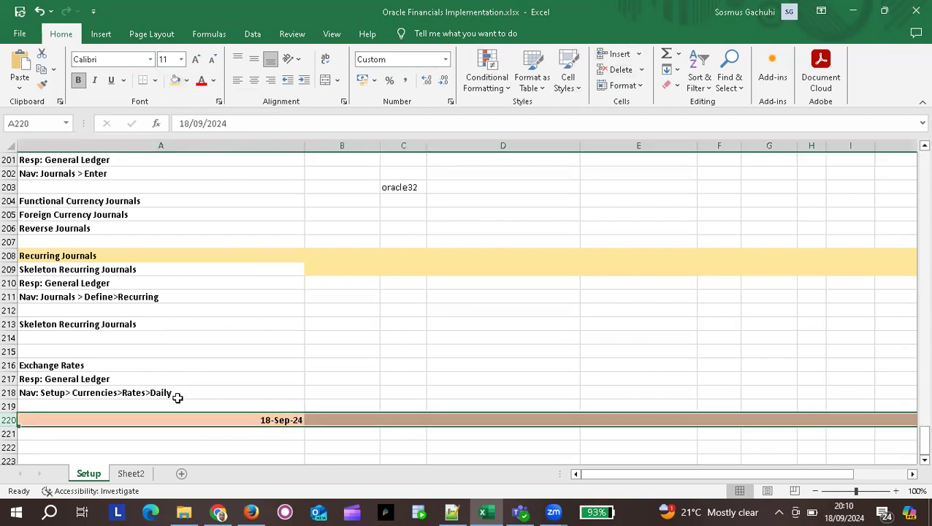
click(81, 434)
scroll(81, 434, down, 3)
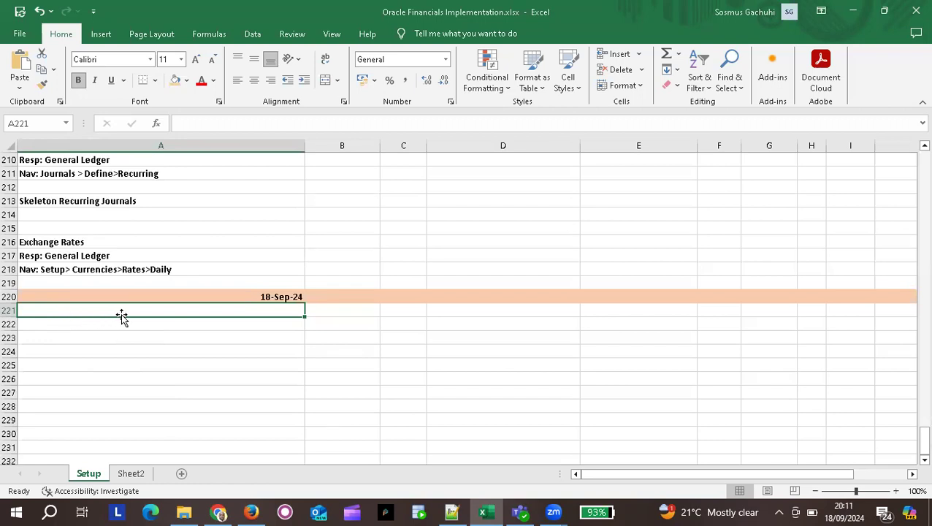
Add a 'Journal Sources' label with sources Manual in B221 and SLA in B222.
text(Jour)
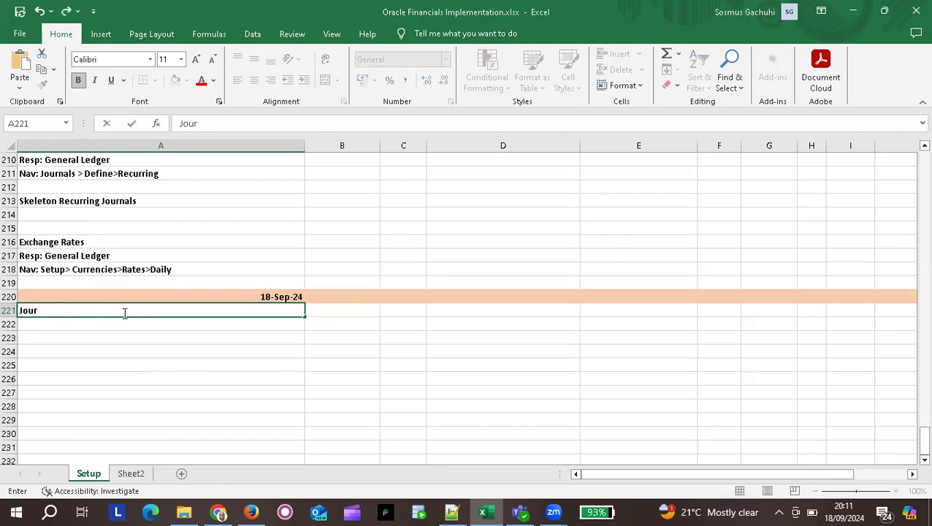
text(nal Sources)
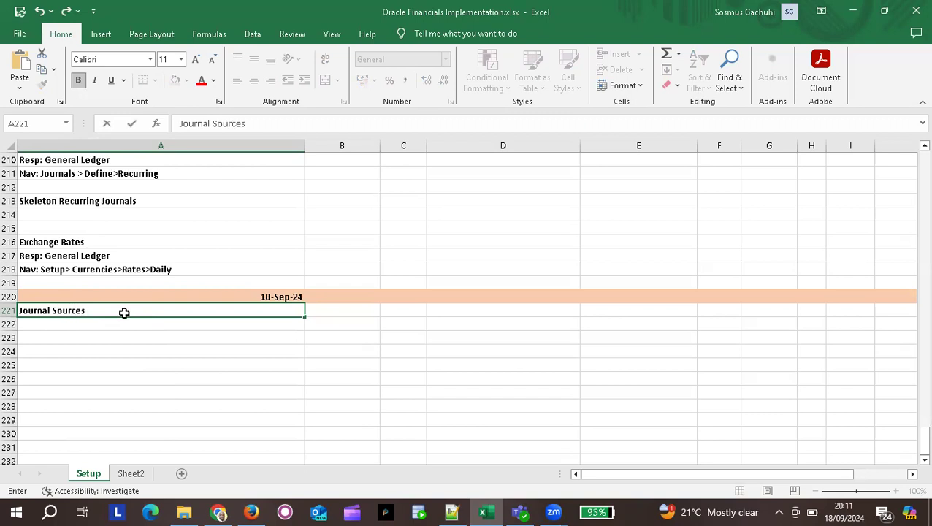
key(Tab)
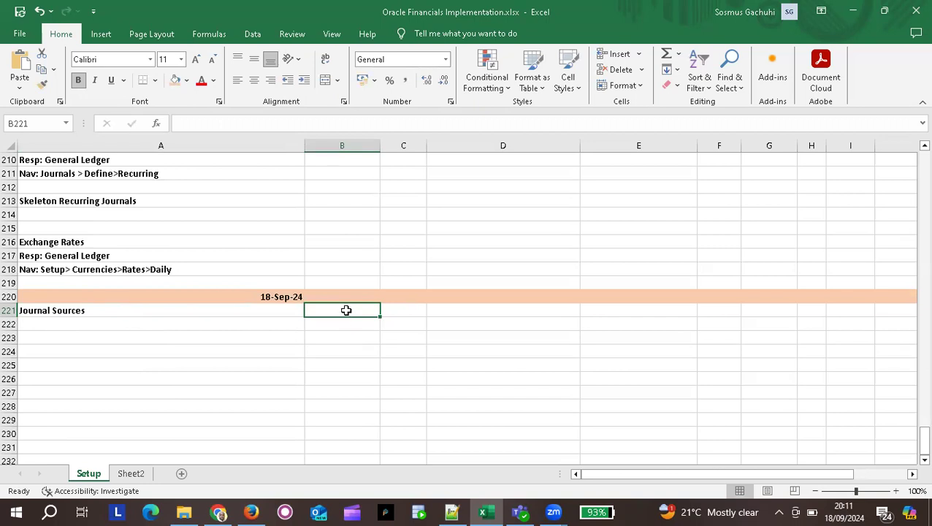
text(Manual)
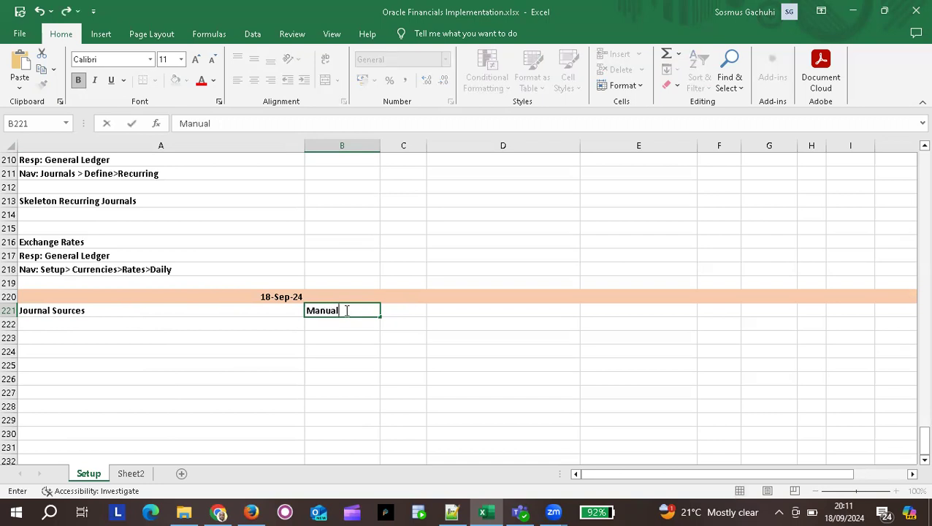
key(Return)
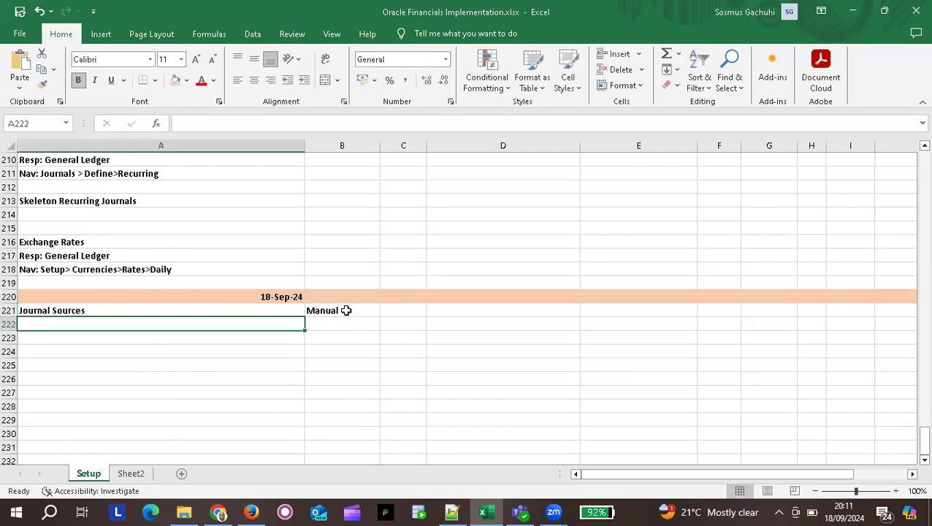
click(362, 310)
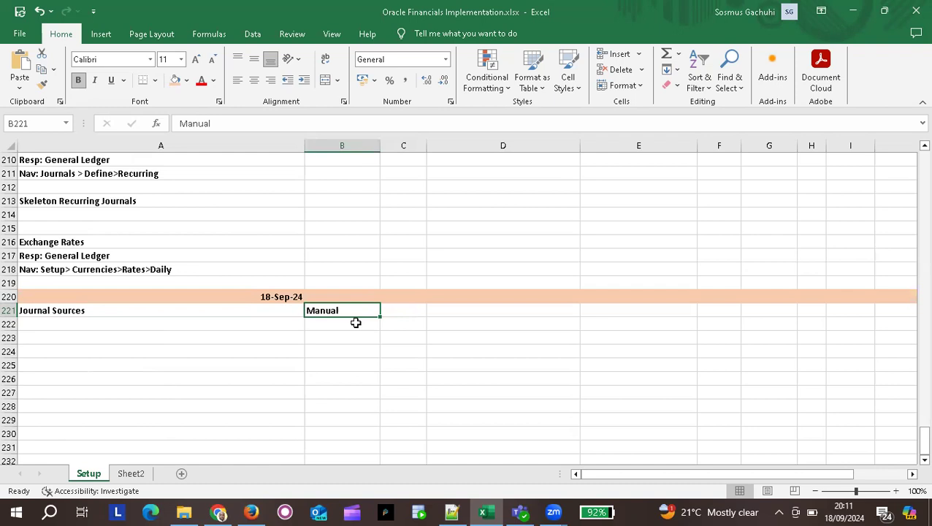
click(355, 323)
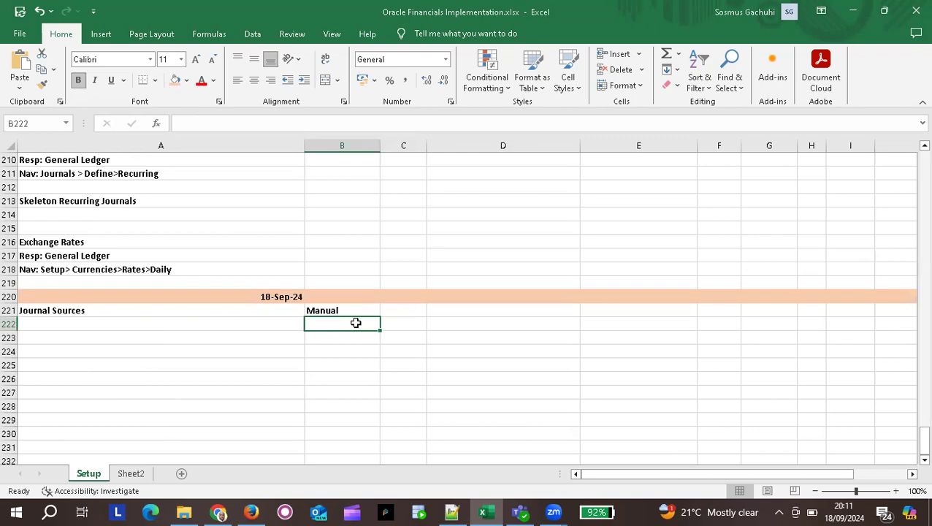
text(Su)
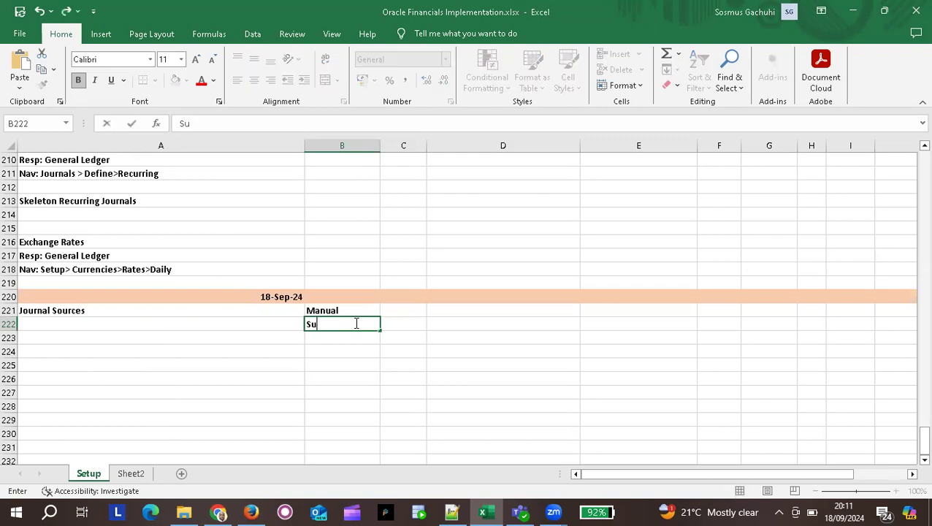
text(bled)
key(BackSpace)
key(BackSpace)
key(BackSpace)
key(BackSpace)
key(BackSpace)
key(BackSpace)
text(SLA)
key(Tab)
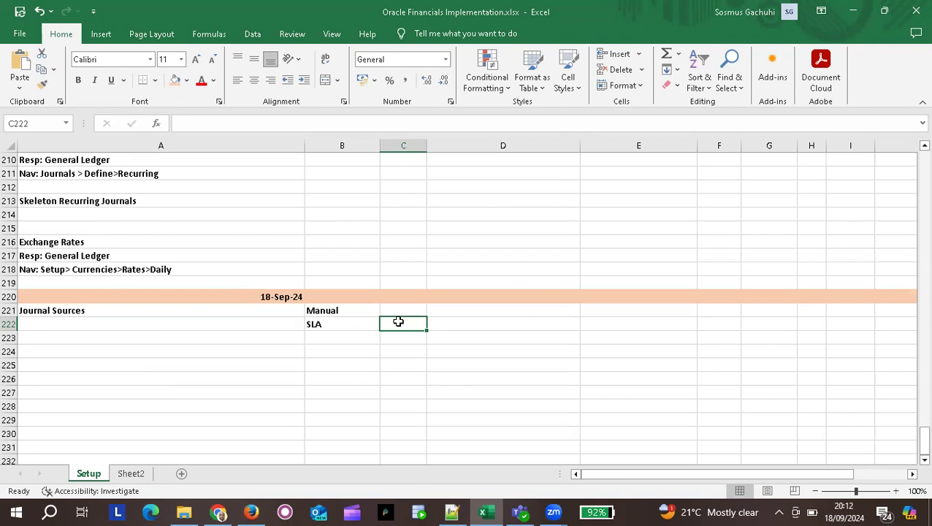
List 'Payables, Receivables, Cash Management, Fixed Assets,' beside SLA in C222.
text(Payables,)
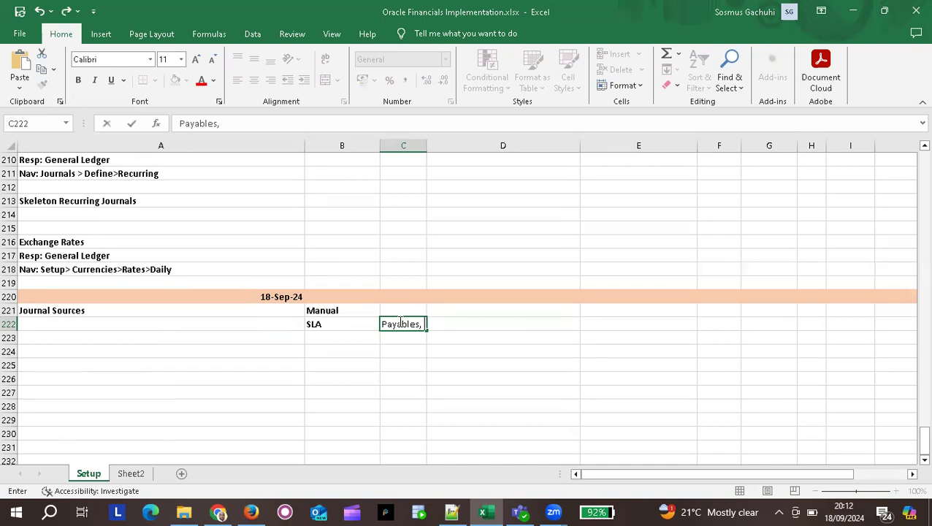
text(Receivables)
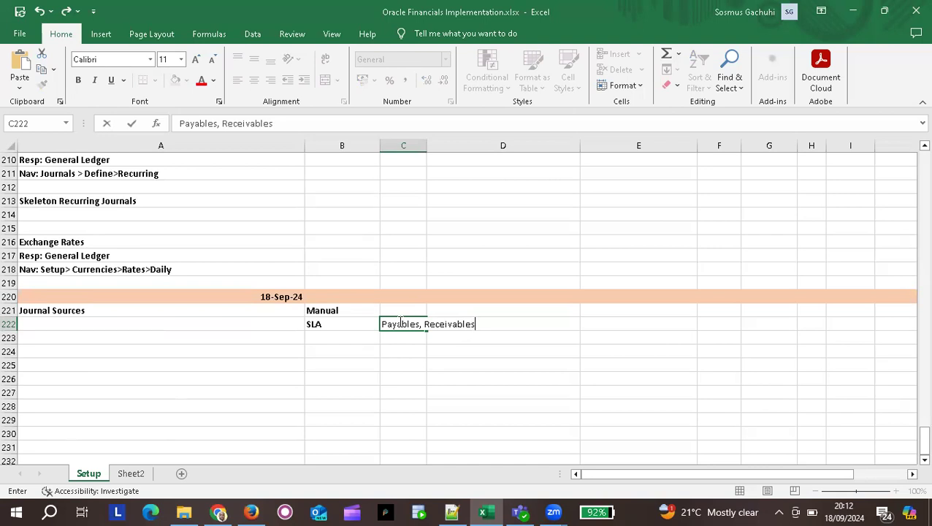
text(, Cash Manage)
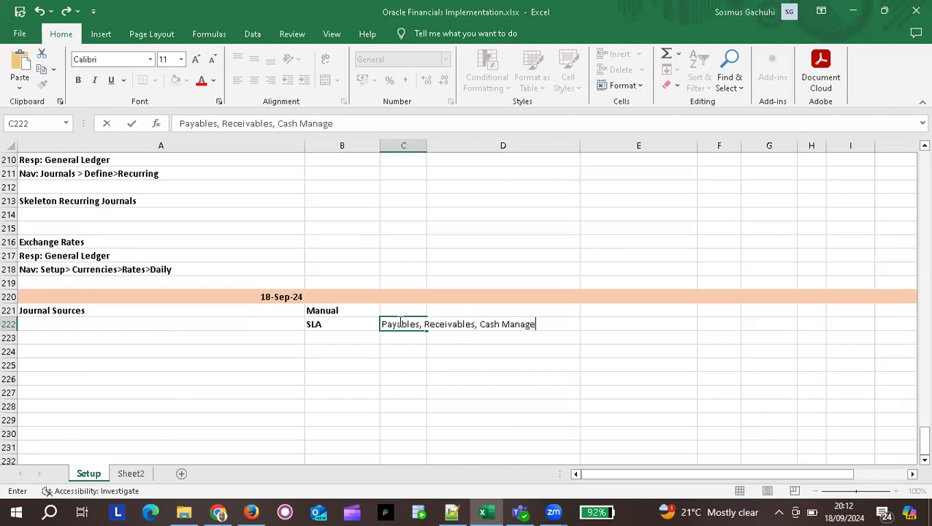
text(ment,)
text(Fixed Assets)
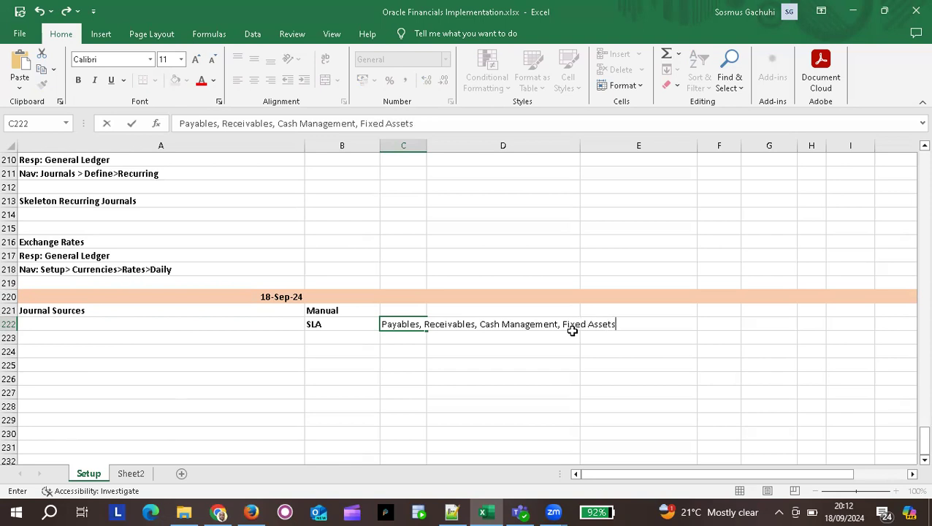
text(,)
key(Return)
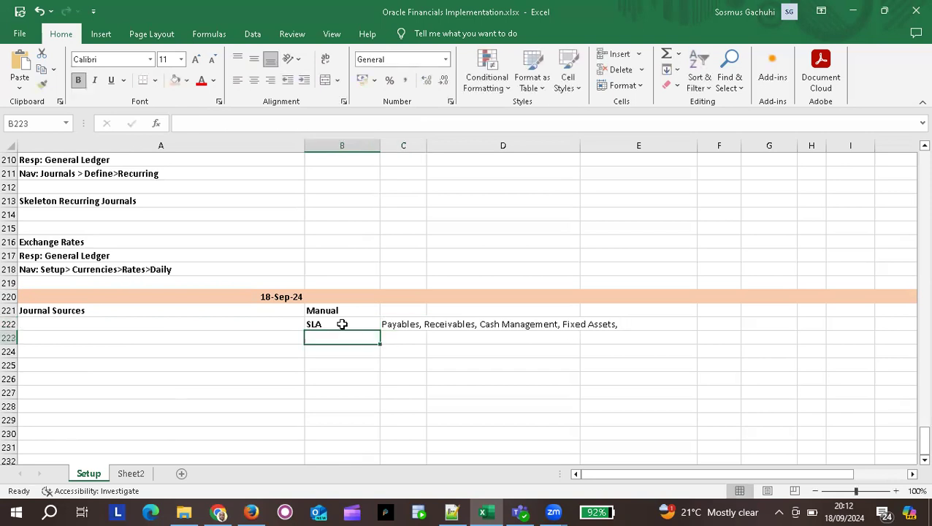
Add Invoice in C223 and Payment Journals in C224 under the SLA list.
click(408, 334)
key(ctrl+b)
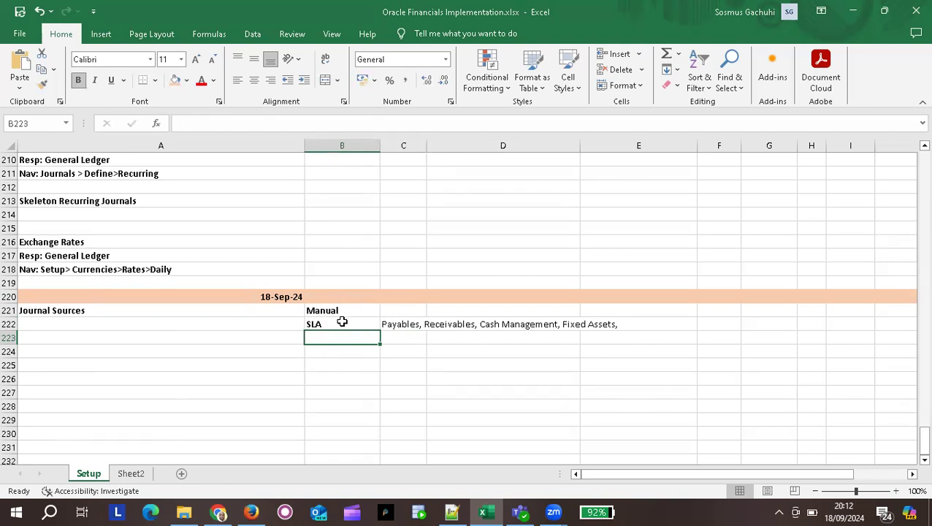
click(411, 335)
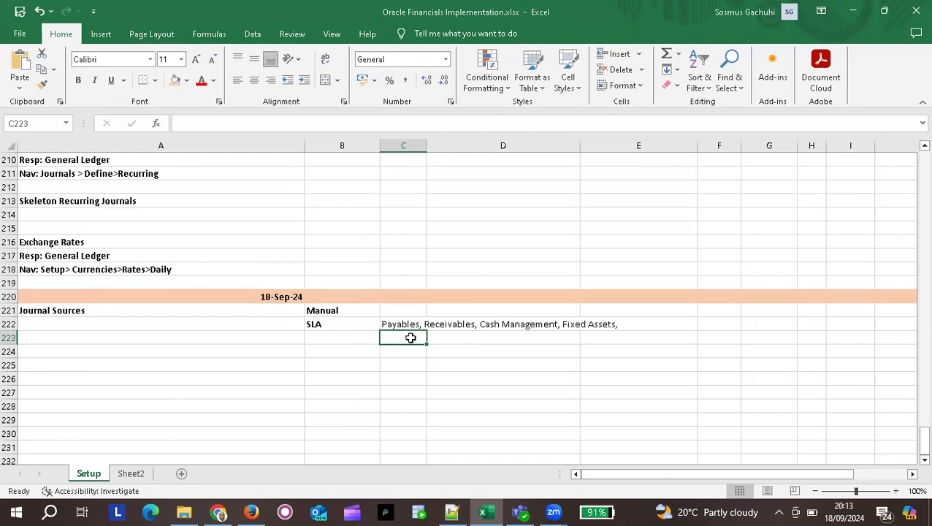
text(Invoice)
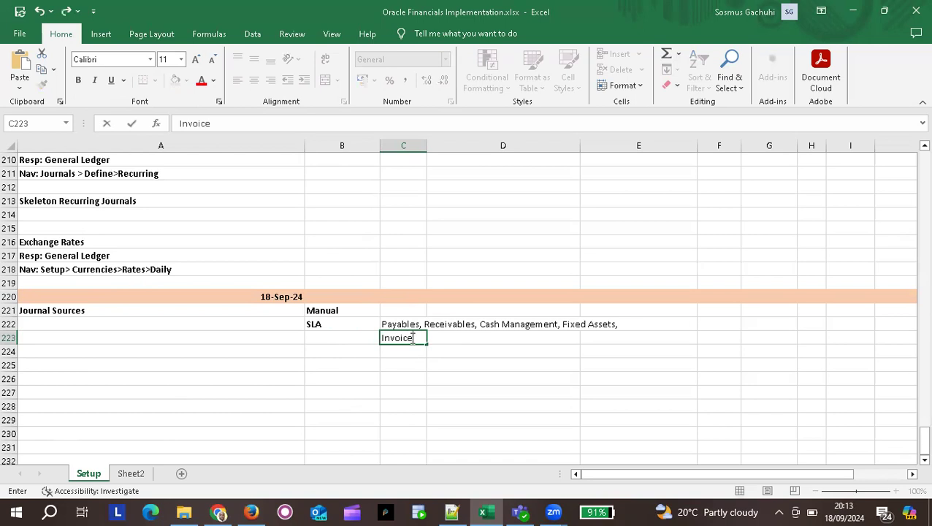
key(Return)
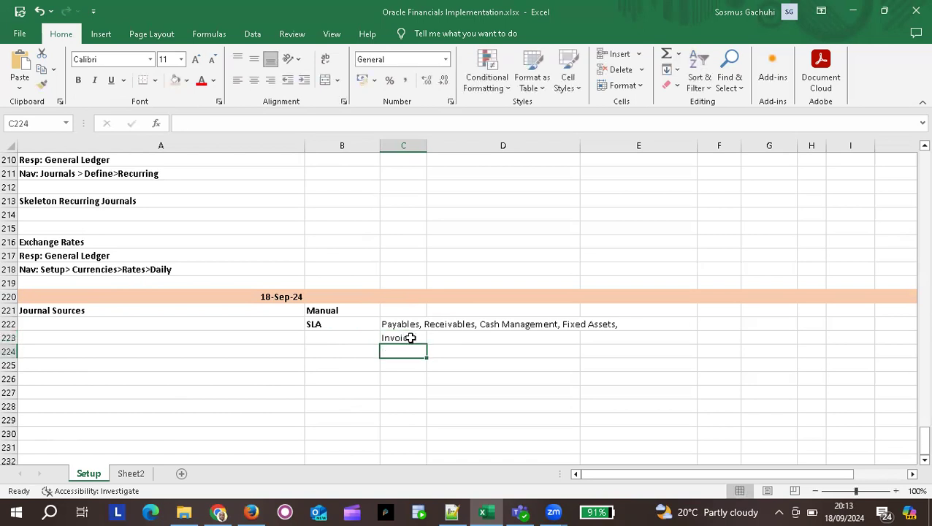
text(Payamen)
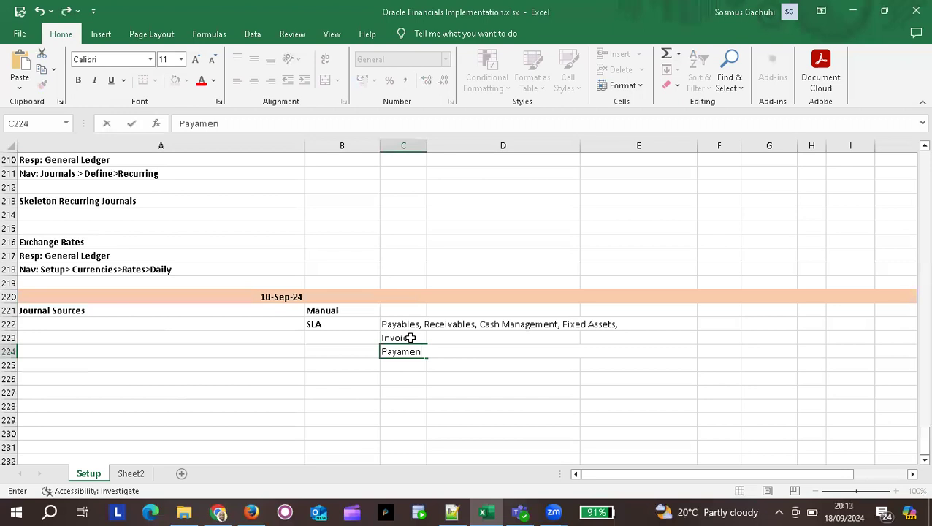
key(BackSpace)
key(BackSpace)
key(BackSpace)
key(BackSpace)
text(ment Journals)
key(Return)
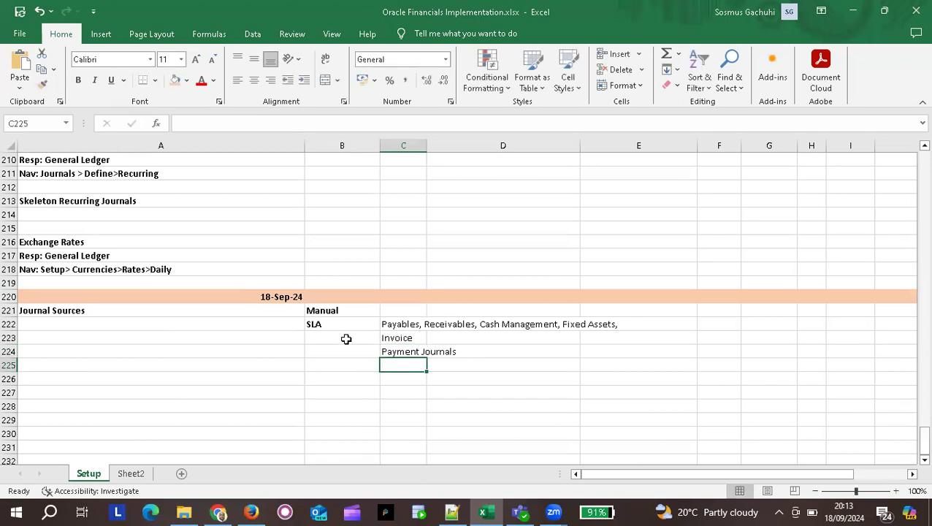
click(346, 339)
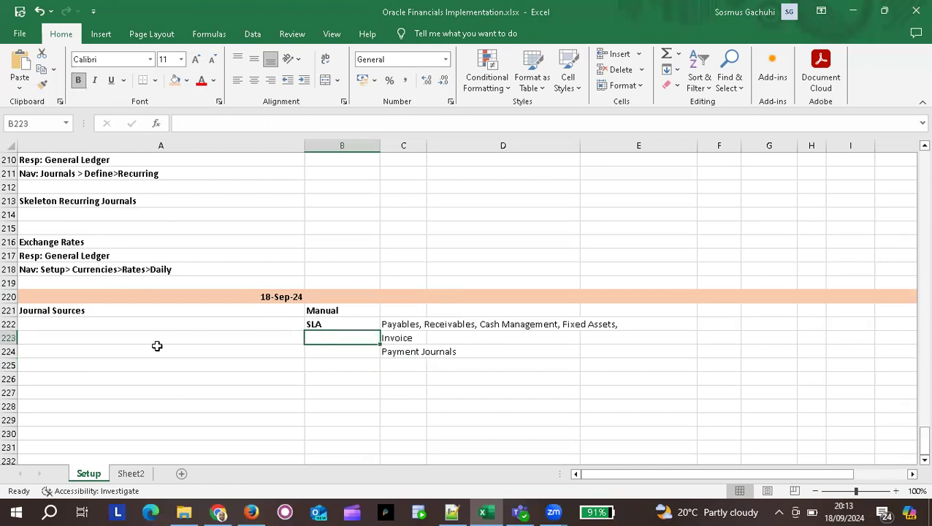
Label cell A223 'Journal Category', correcting the first-typed 'Journal Categories'.
click(78, 337)
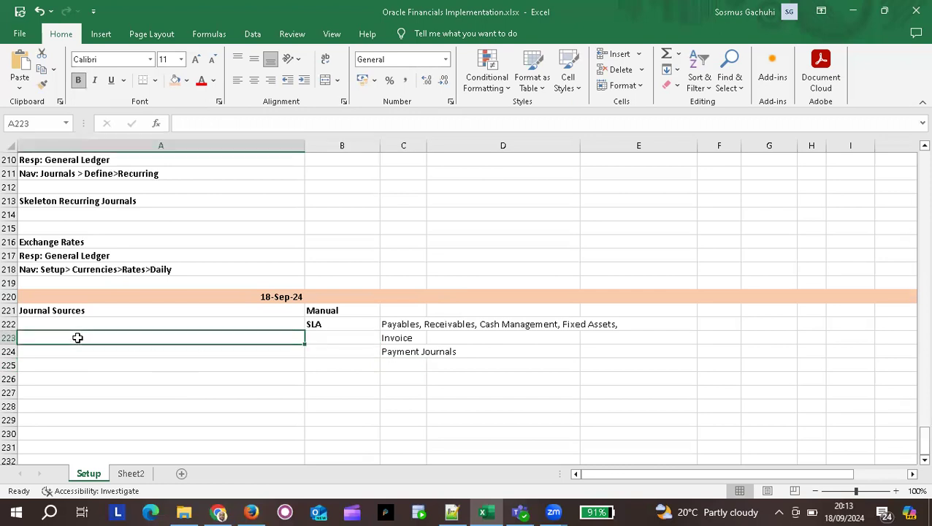
text(Journal )
text(S)
key(BackSpace)
key(BackSpace)
text(Cate)
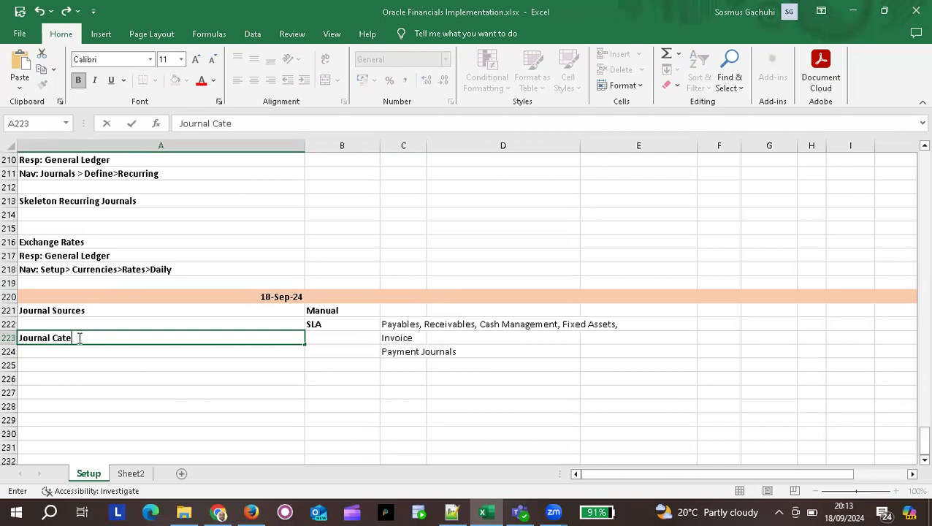
text(gories)
key(Return)
click(117, 336)
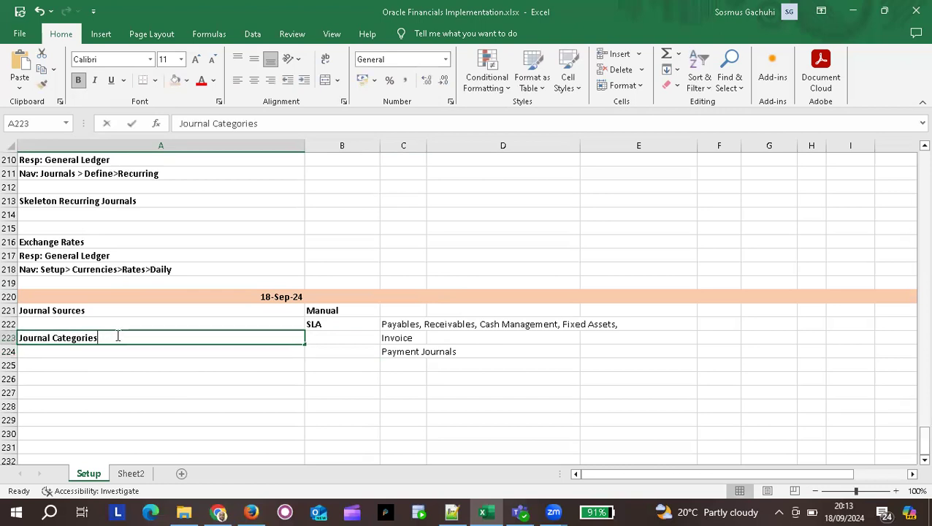
double_click(117, 336)
key(BackSpace)
key(BackSpace)
text(y)
key(Return)
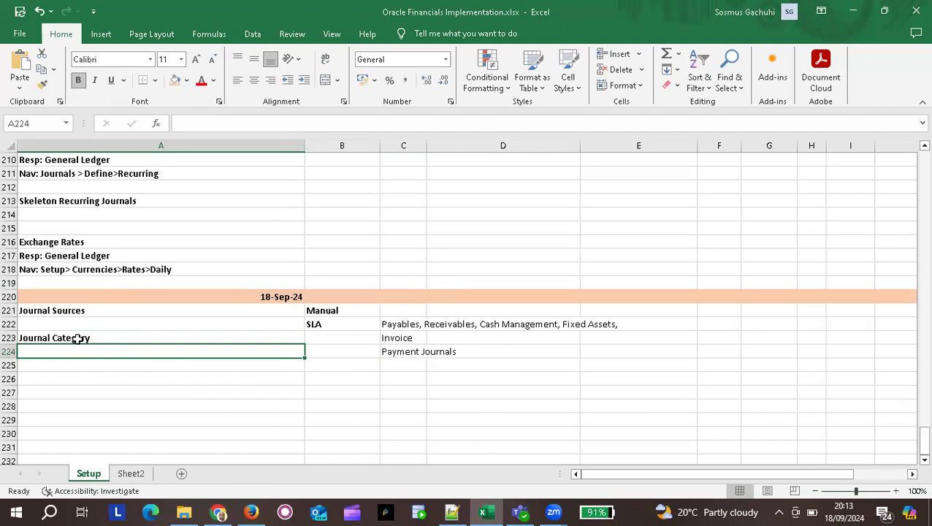
AutoFit column C so the full Payables, Receivables, Cash Management, Fixed Assets list shows.
click(397, 336)
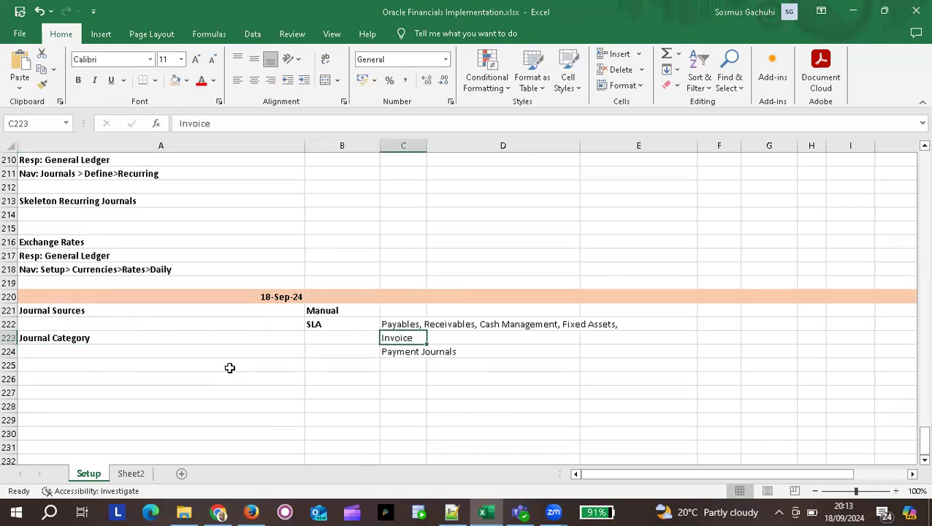
double_click(426, 147)
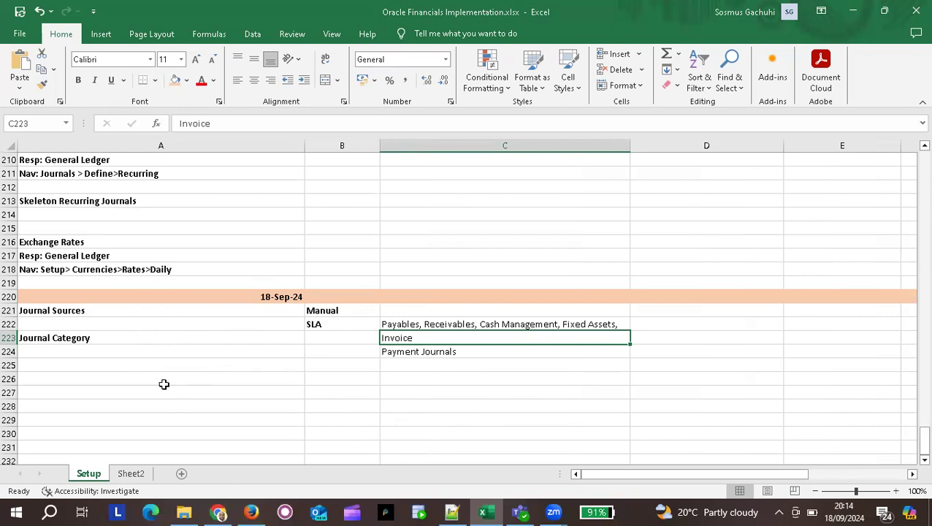
click(95, 364)
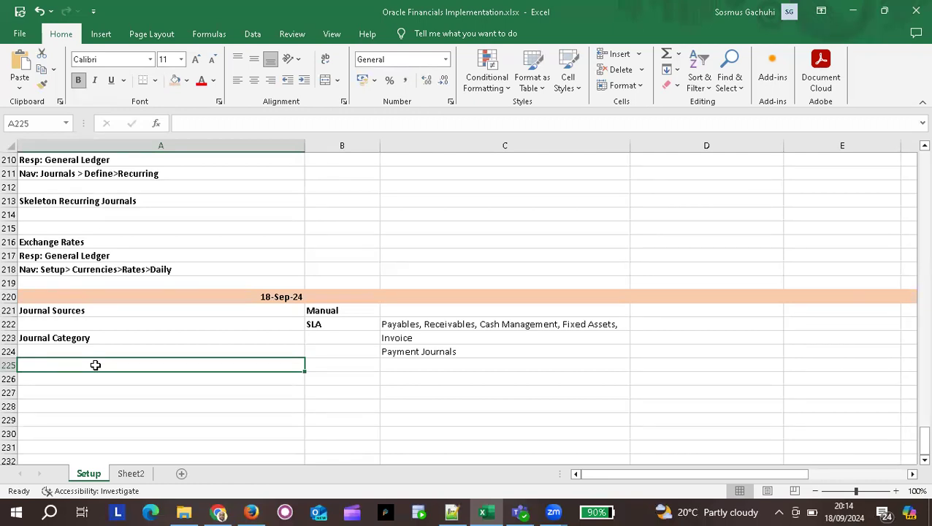
Enter 'Project' in A225 and 'Journal Source to Project' in A226.
text(Project)
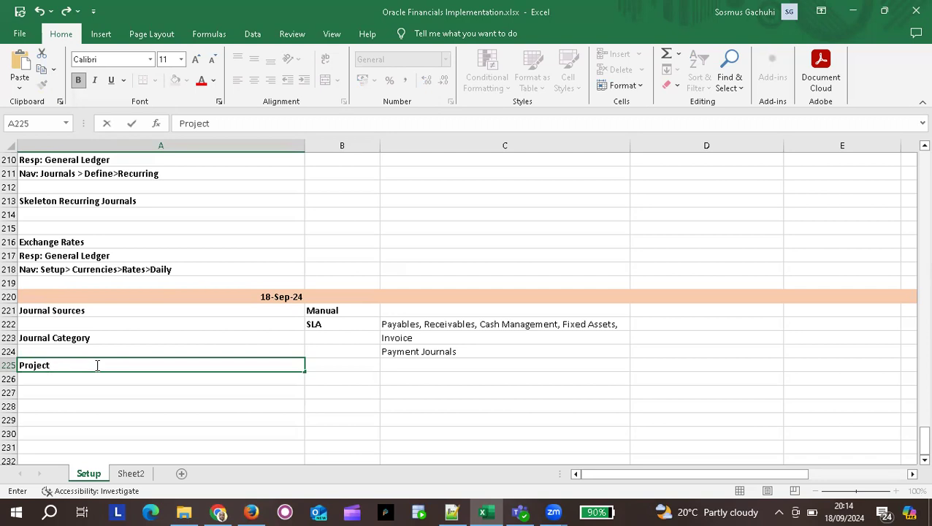
key(Return)
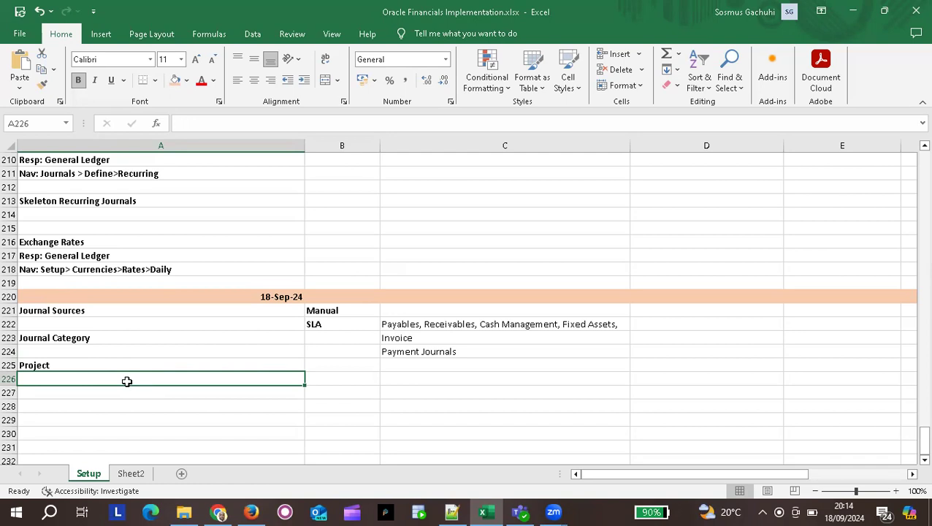
text(Journal)
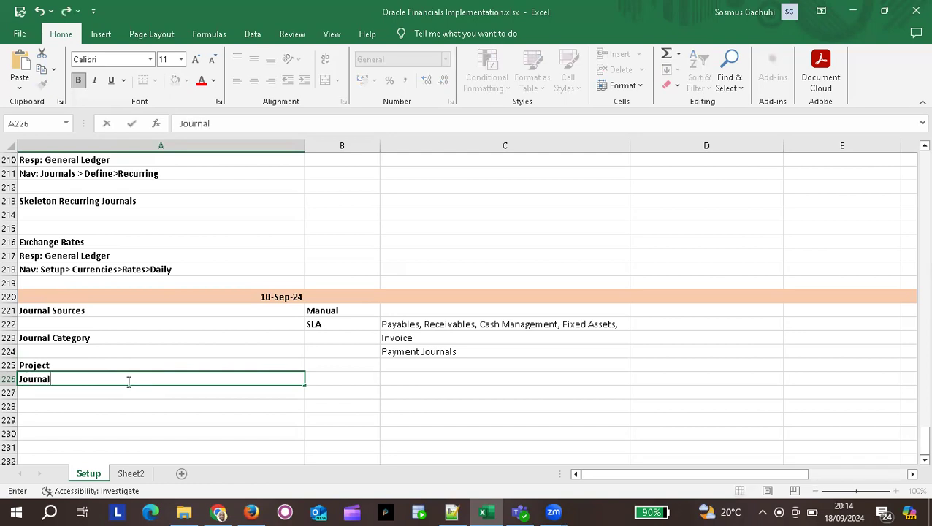
text( Sou)
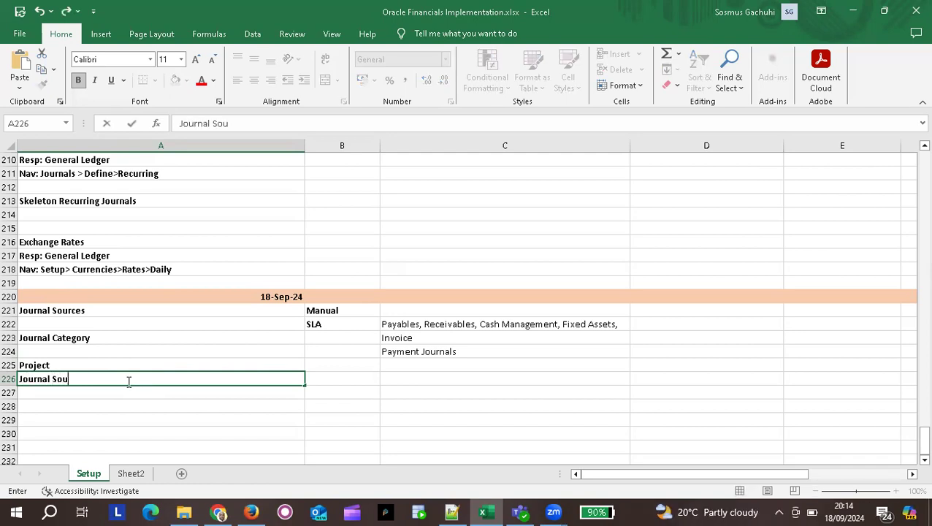
text(rce to Project)
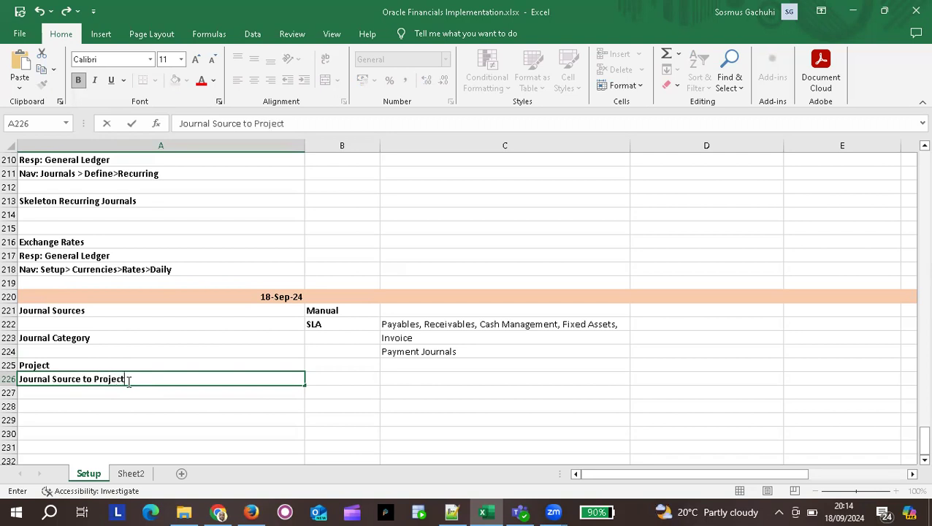
Format the word 'Project' in A226 as green bold text.
drag(126, 378, 95, 376)
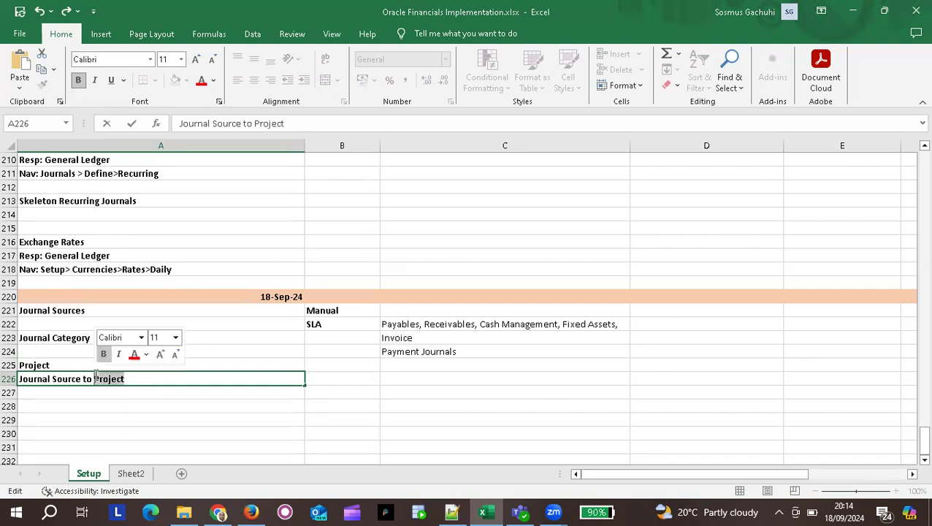
click(104, 354)
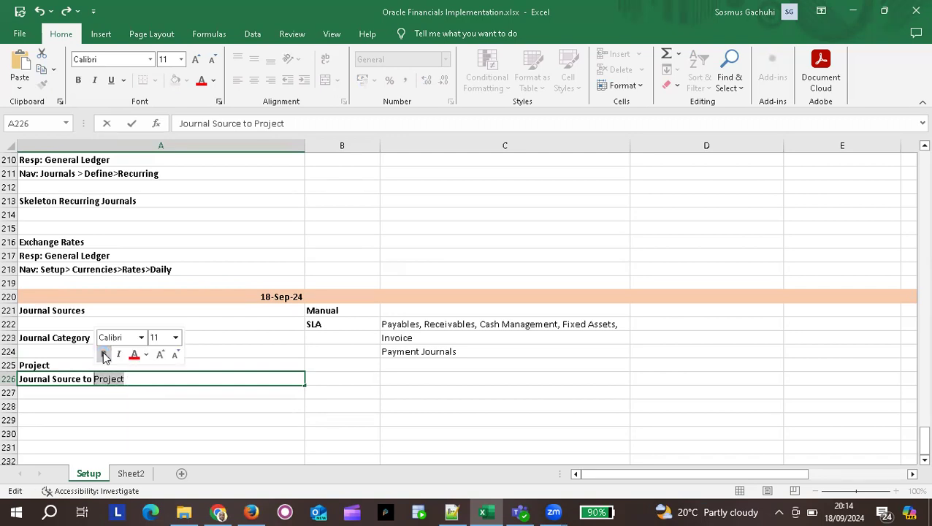
click(105, 355)
click(105, 356)
click(134, 357)
click(147, 356)
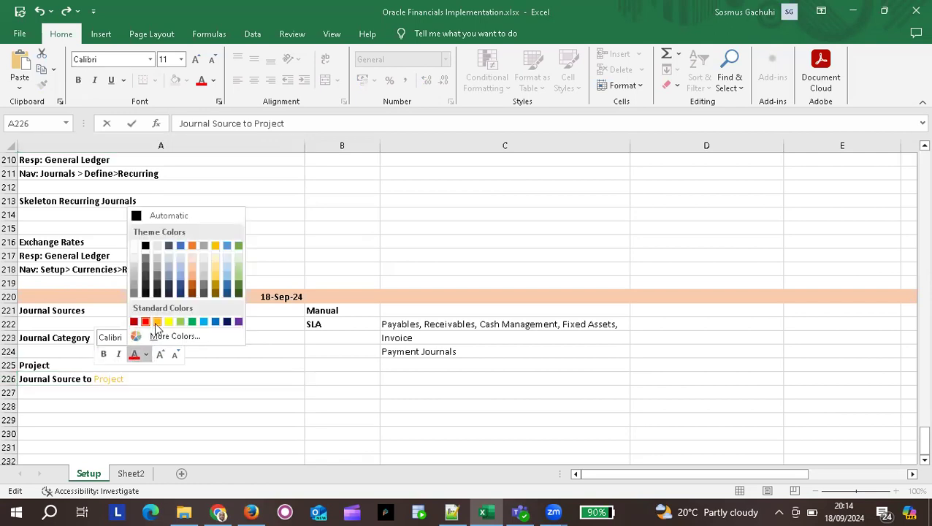
click(191, 322)
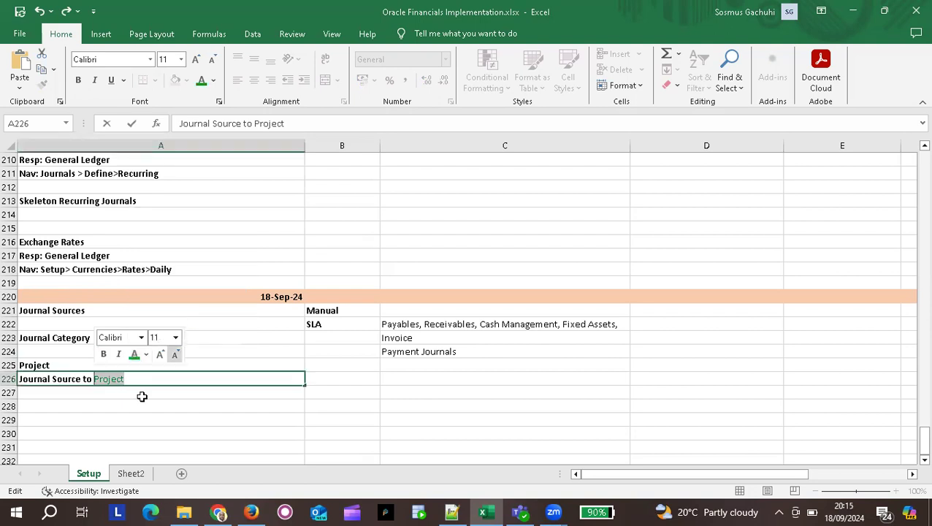
click(102, 356)
click(146, 401)
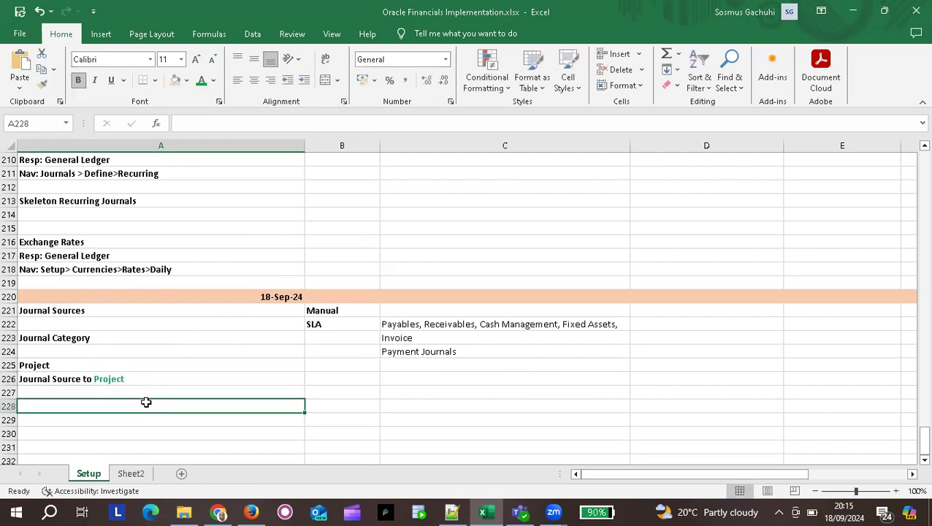
click(143, 379)
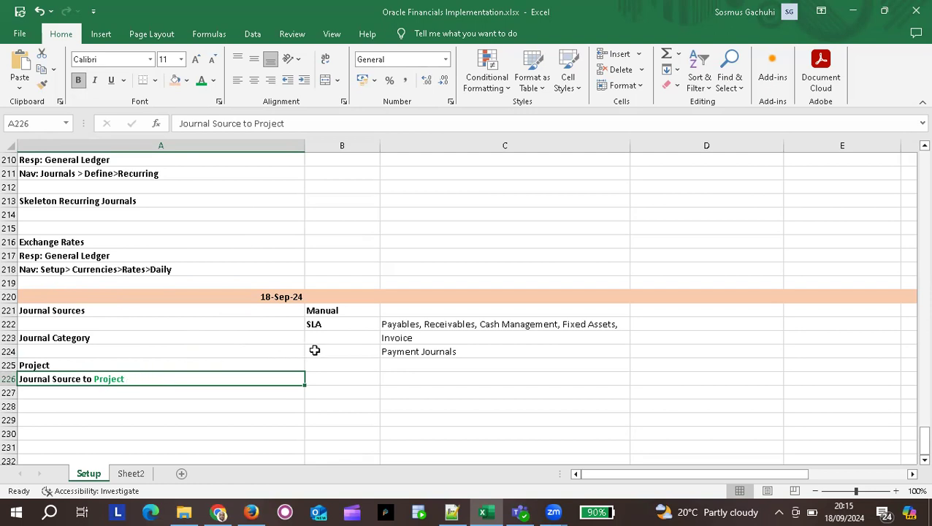
click(57, 391)
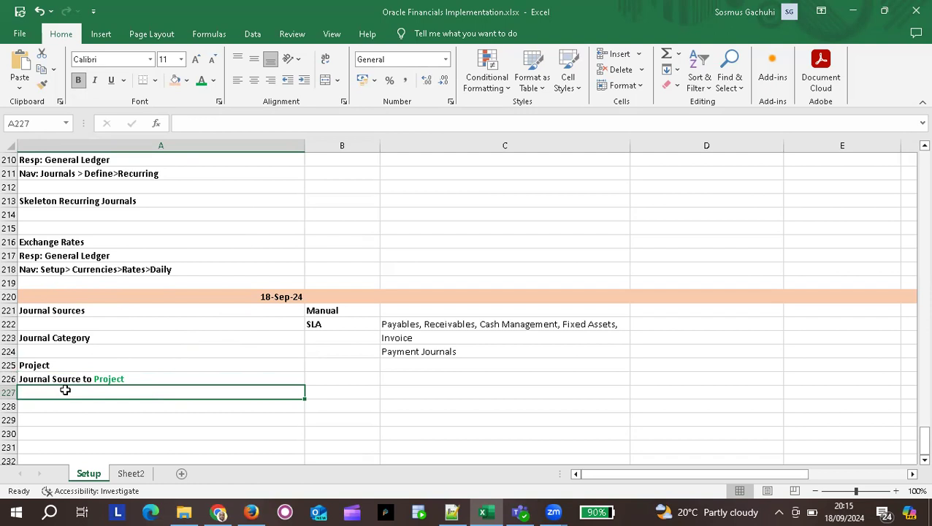
Fill A227 with 'Journal Category Various Projects(Water Project, Energy Projects)'.
text(Journal Source to Project)
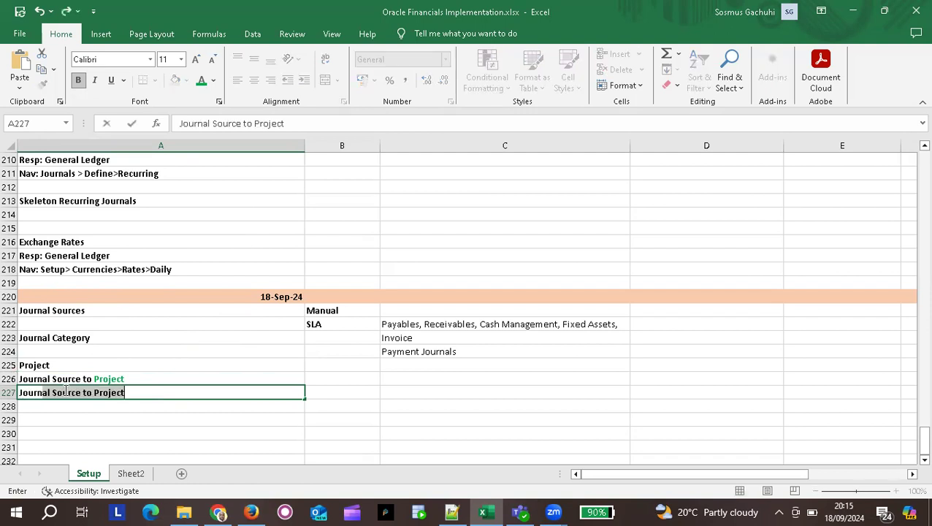
text(Ca)
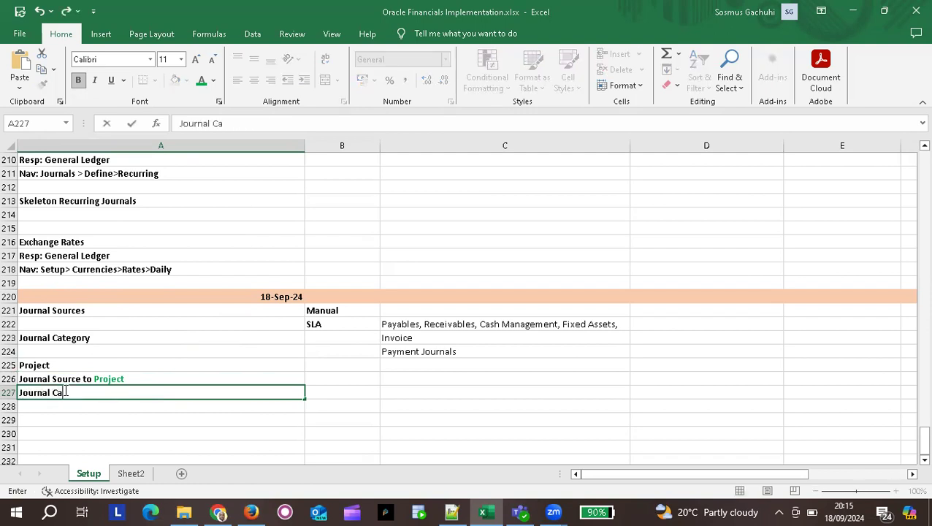
text(tegory)
text(Various)
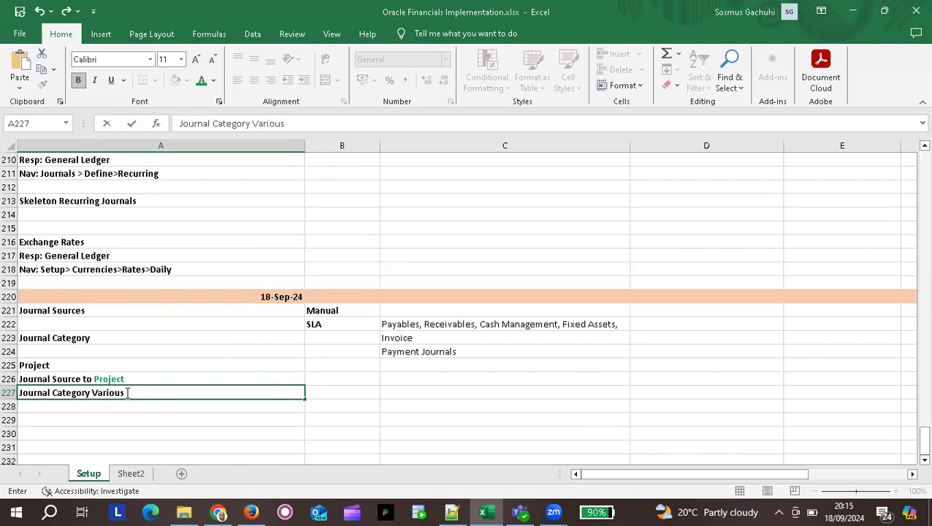
text( Projects)
key(Return)
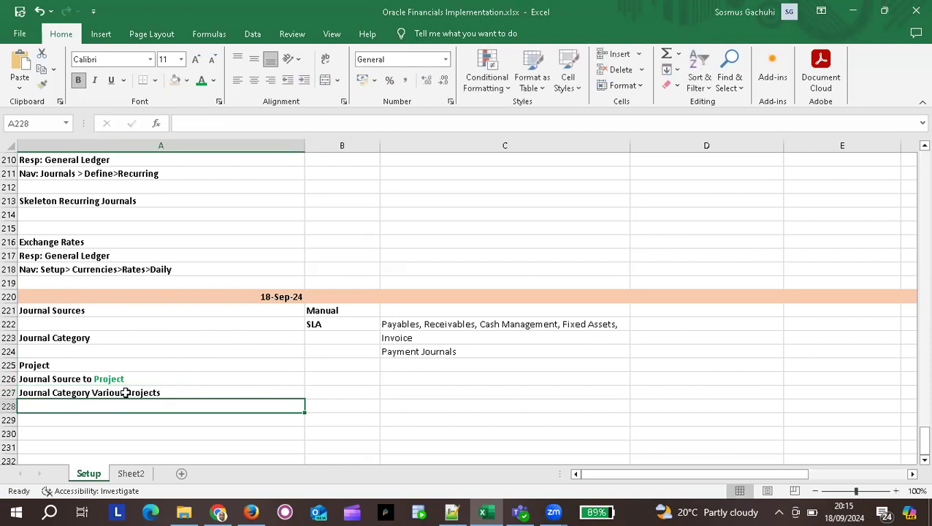
click(174, 392)
double_click(174, 392)
text((Water)
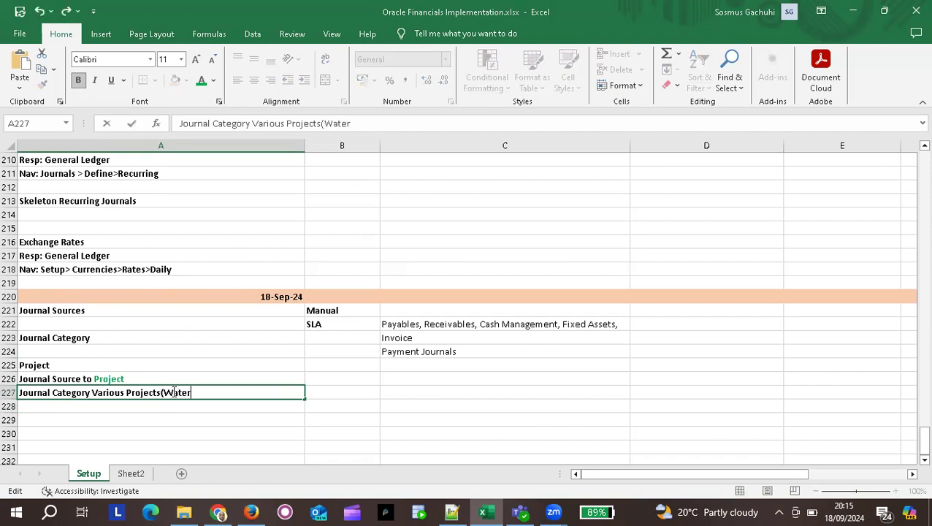
text( Project, Energy Projects)
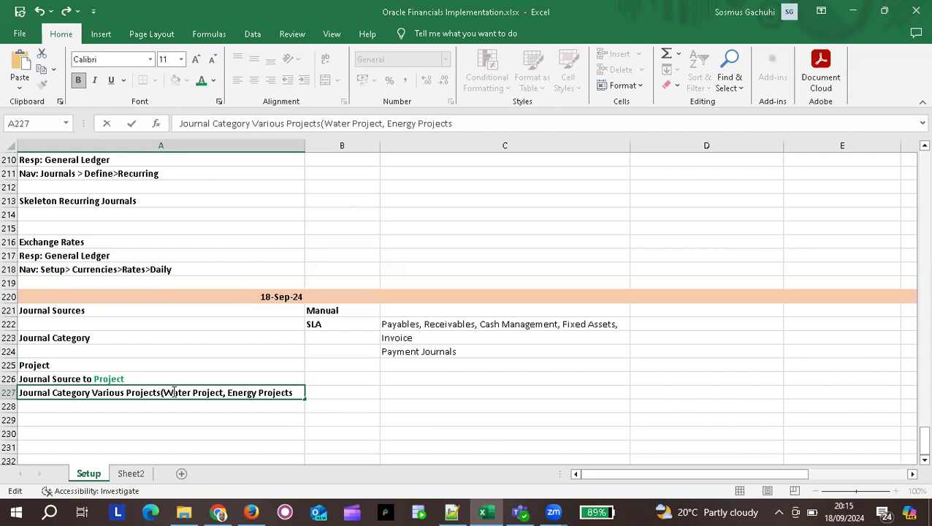
text())
Colour the bracketed '(Water Project, Energy Projects)' text in A227 green.
drag(161, 391, 298, 393)
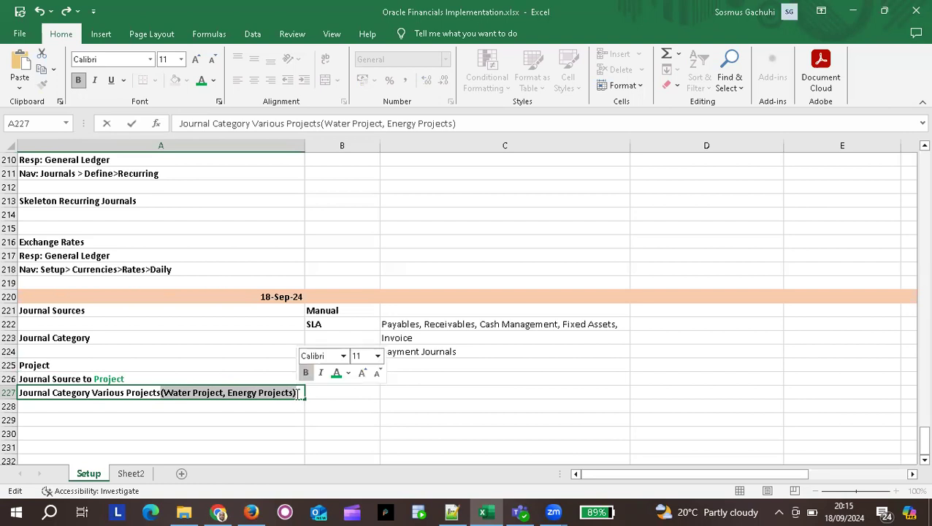
click(336, 373)
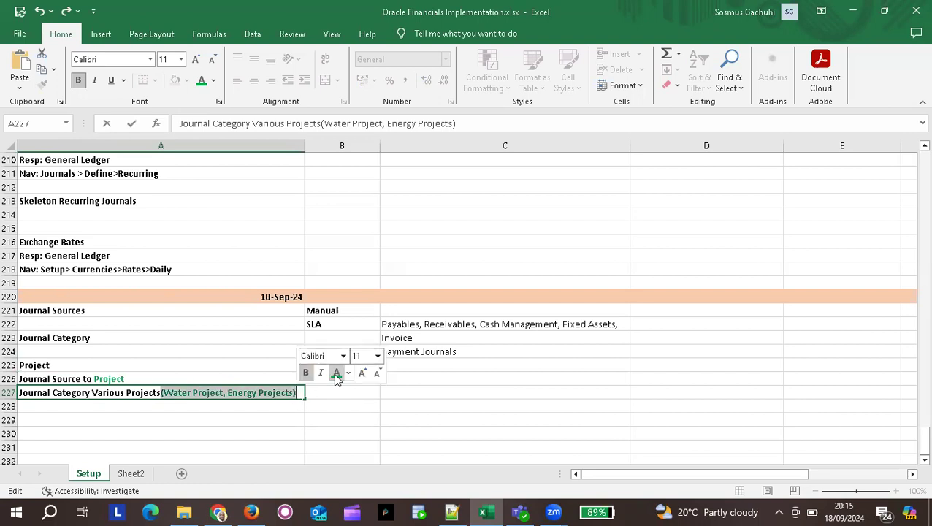
click(99, 406)
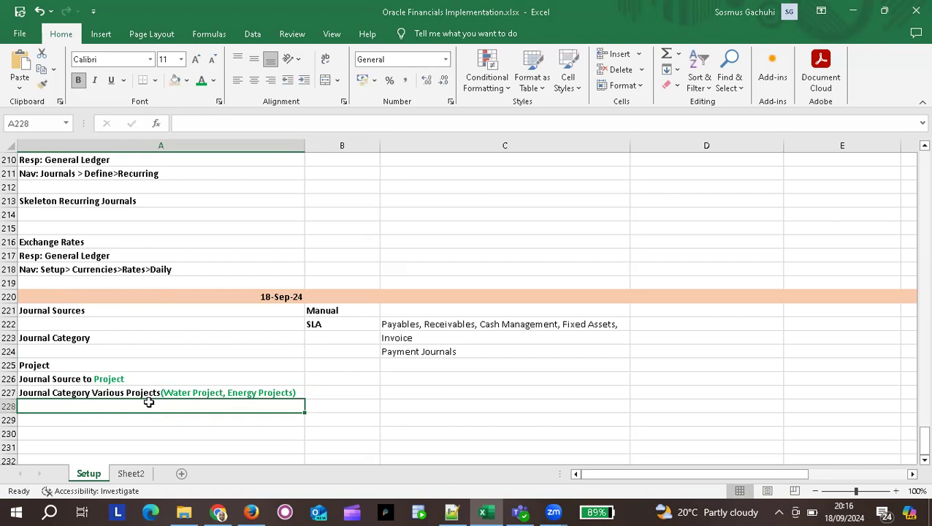
Compare the formatted labels in cells A226 and A227, then move to A229.
click(120, 379)
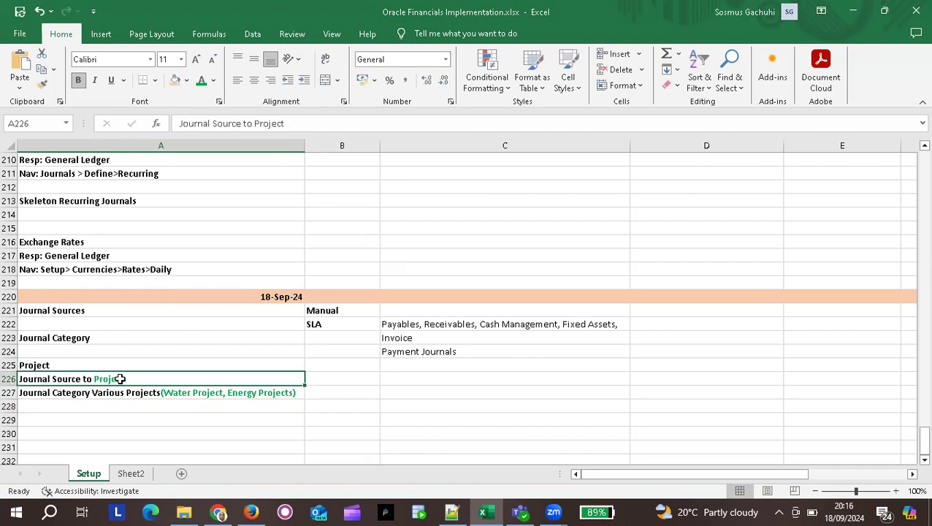
click(194, 393)
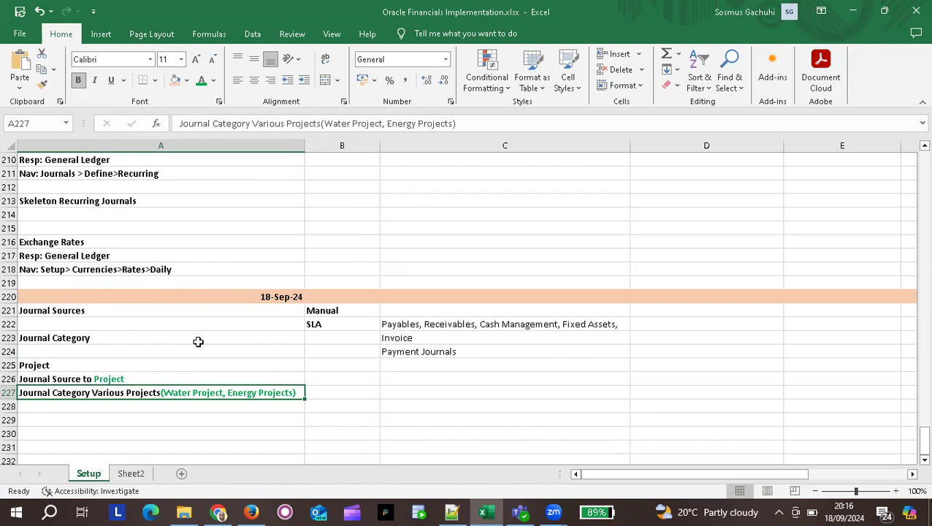
click(107, 378)
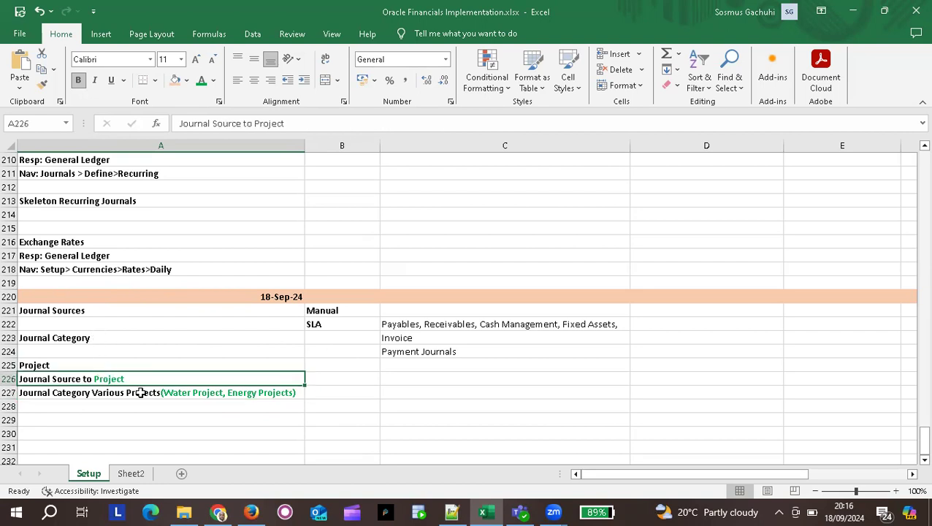
click(140, 392)
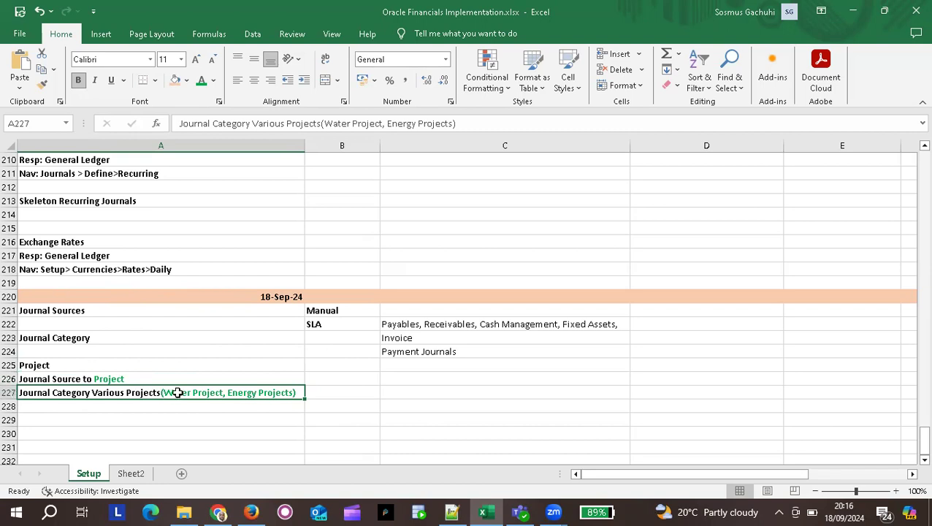
click(114, 377)
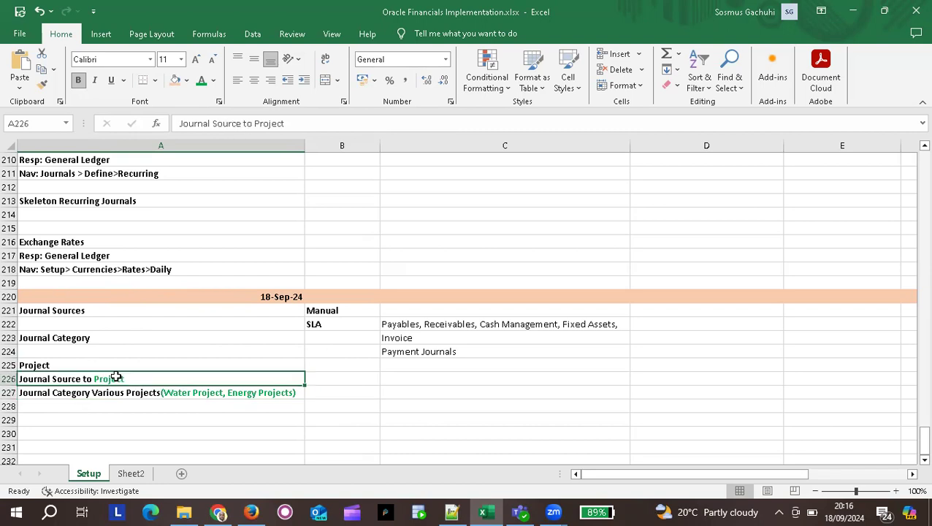
click(161, 393)
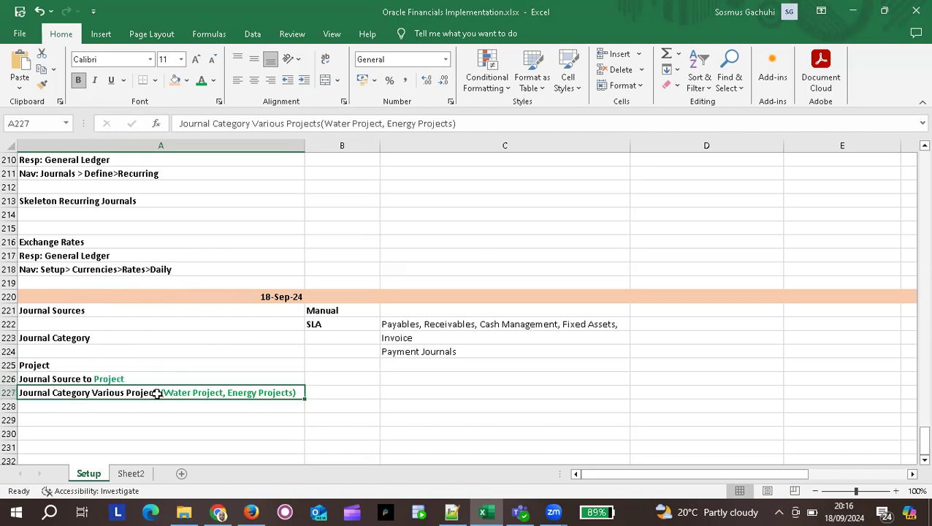
click(117, 377)
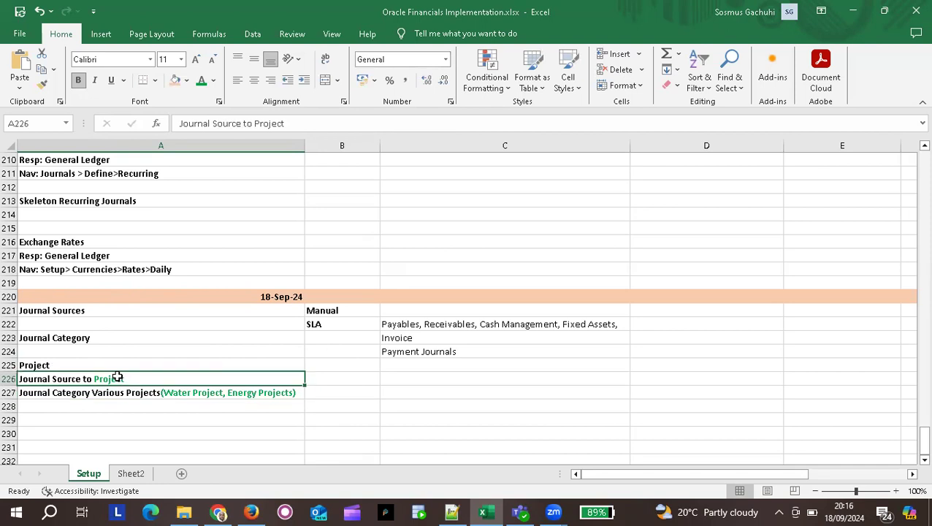
click(456, 389)
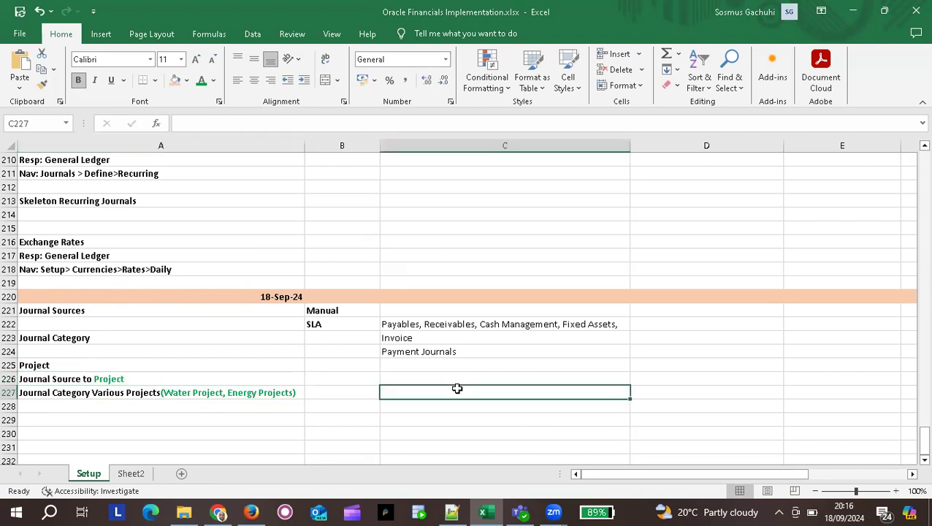
click(85, 420)
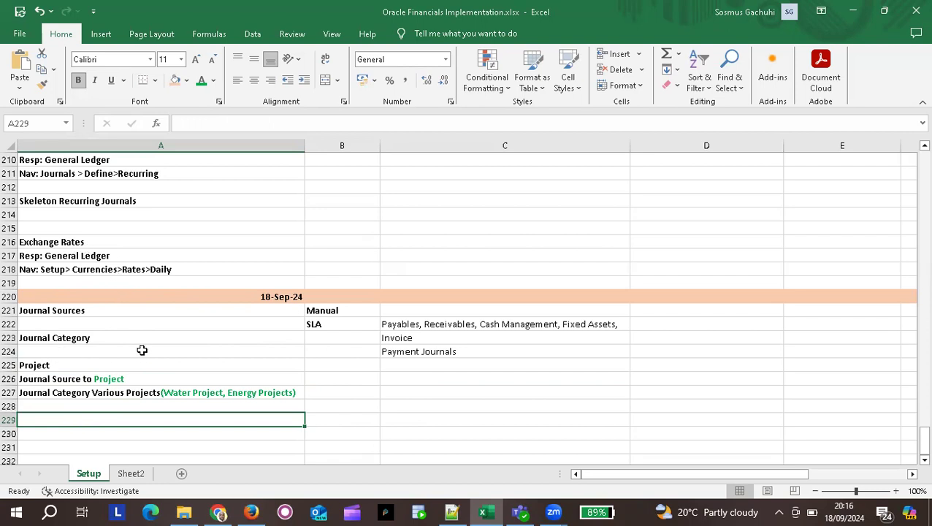
Enter the navigation note 'Nav: Setup>Journal>Sources' in cell A229.
text(Nav)
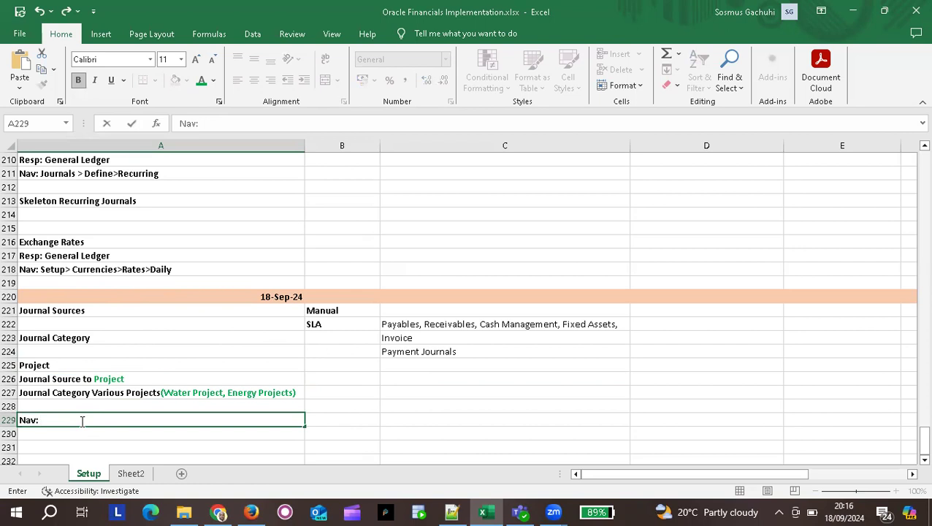
text(: Setup>Journal)
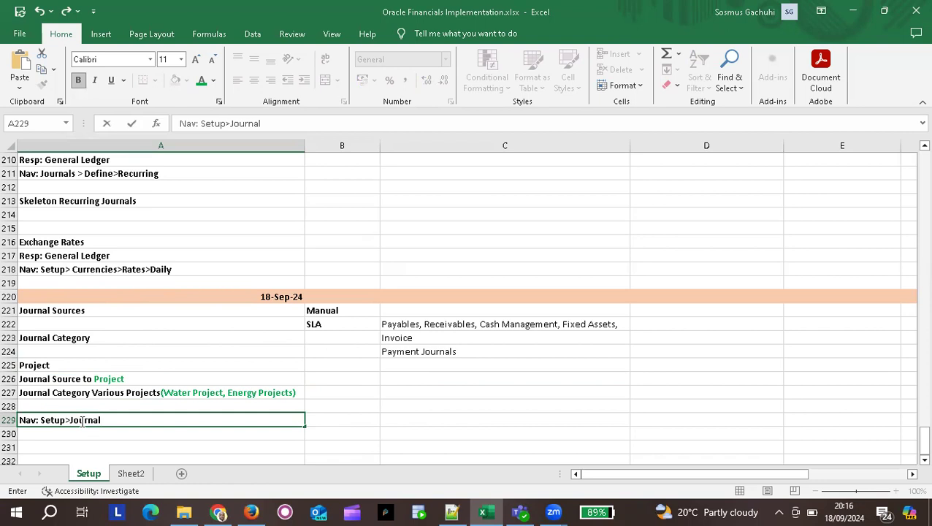
text(>Sources)
key(Return)
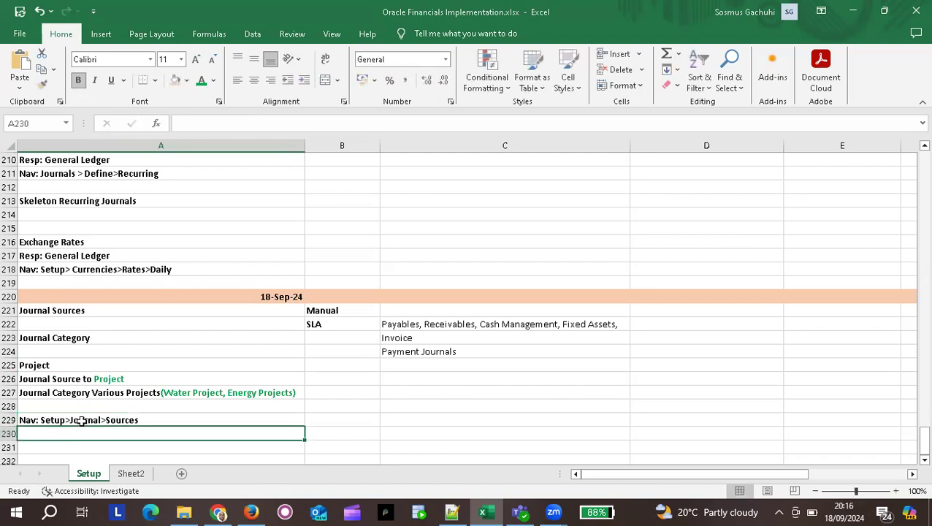
scroll(478, 420, down, 3)
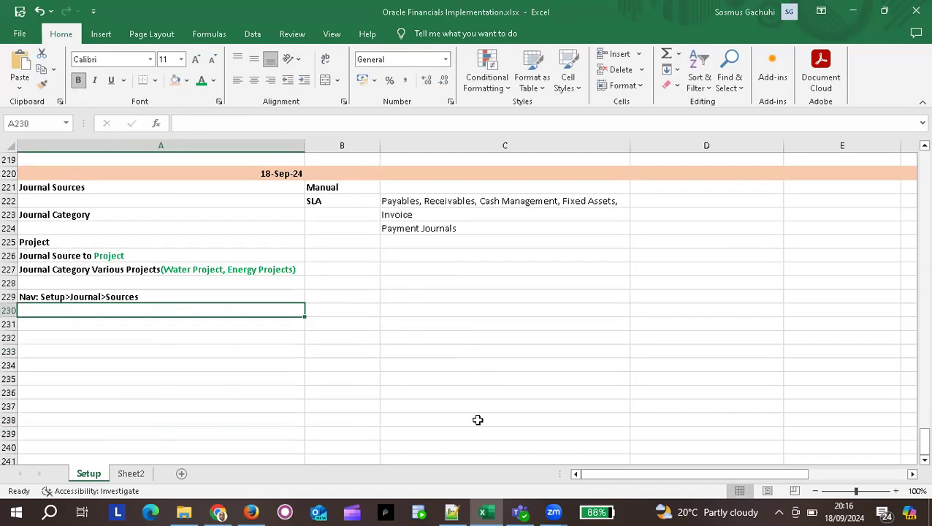
click(361, 320)
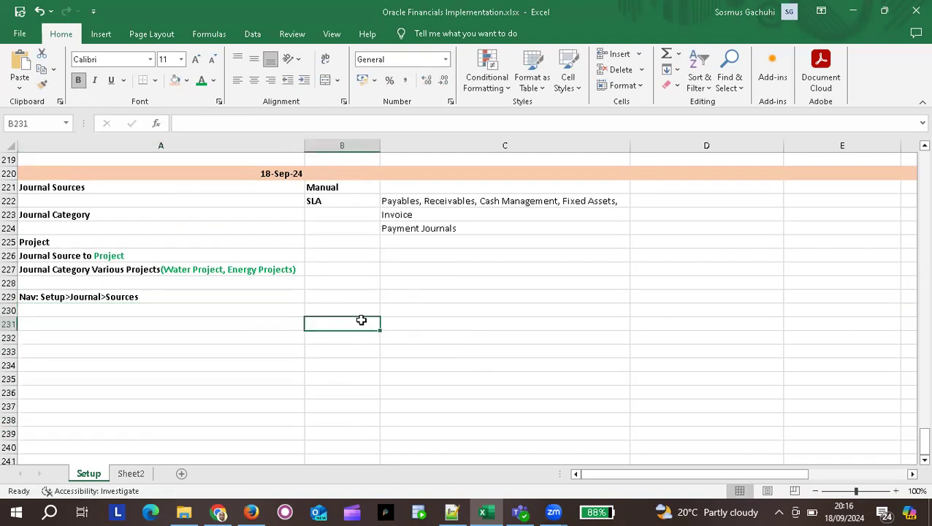
Sign out of the administrator session and log in as the new user with their password.
key(alt+Tab)
key(alt+Tab)
key(alt+Tab)
key(alt+Tab)
key(alt+Tab)
key(alt+Tab)
key(alt+Tab)
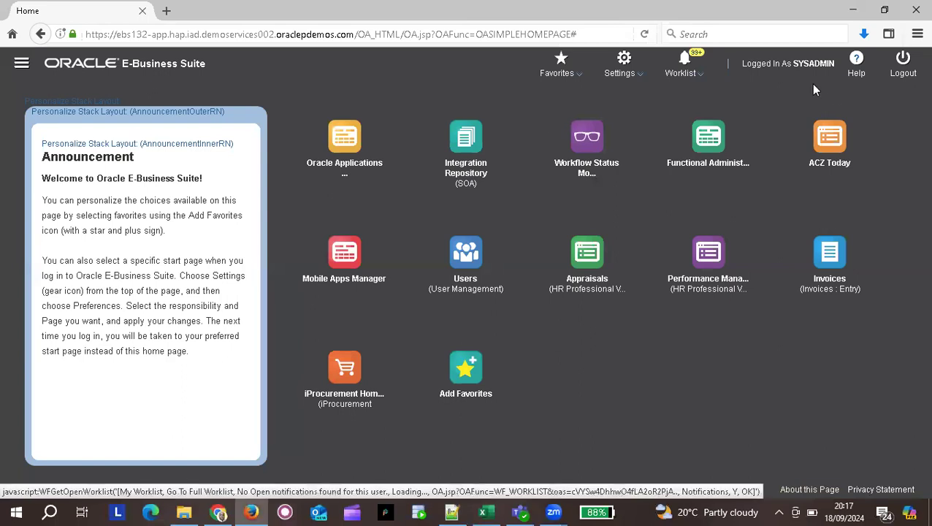
click(903, 64)
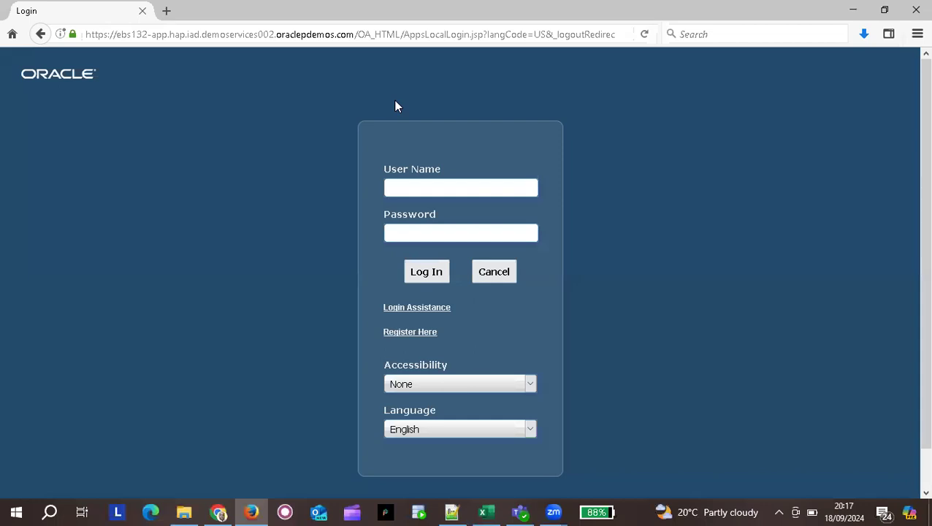
click(424, 188)
text(taduser)
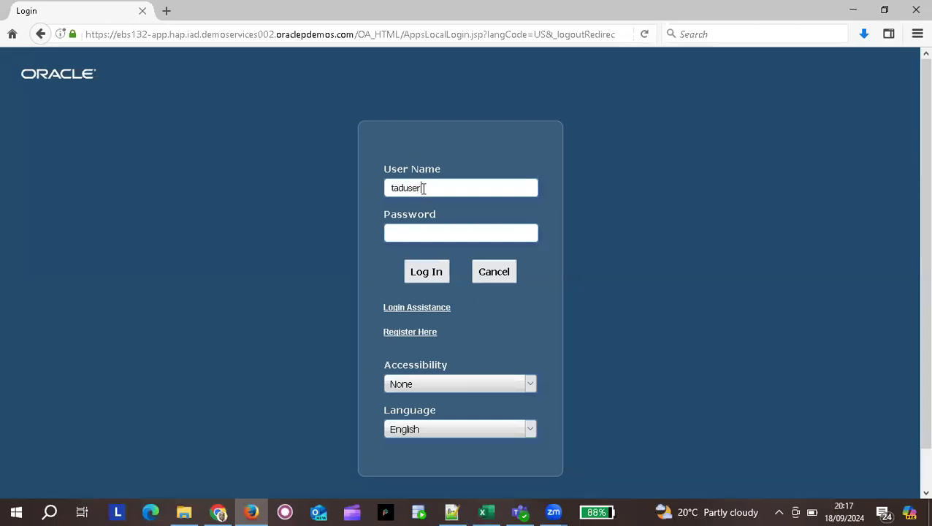
key(Tab)
text(welcome1)
key(Return)
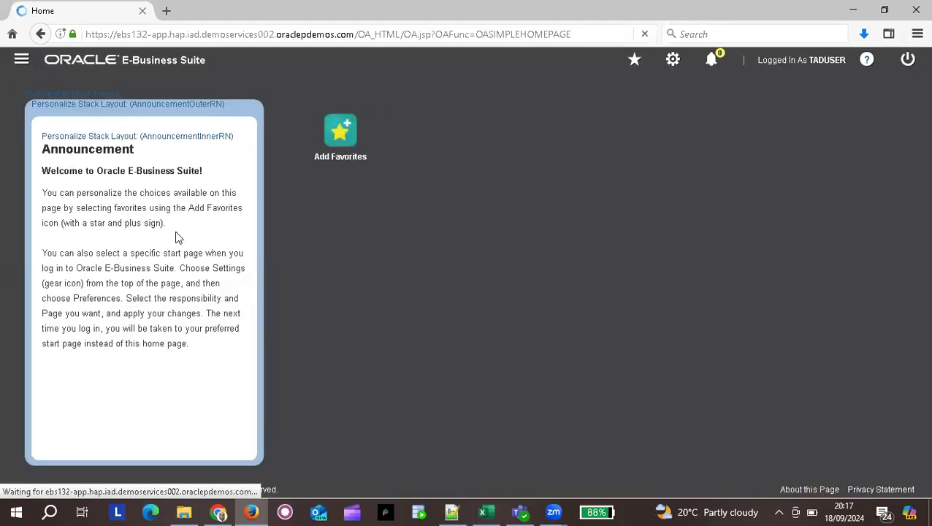
Launch TAD General Ledger Super User > Setup > Journal > Sources from the navigator.
click(21, 61)
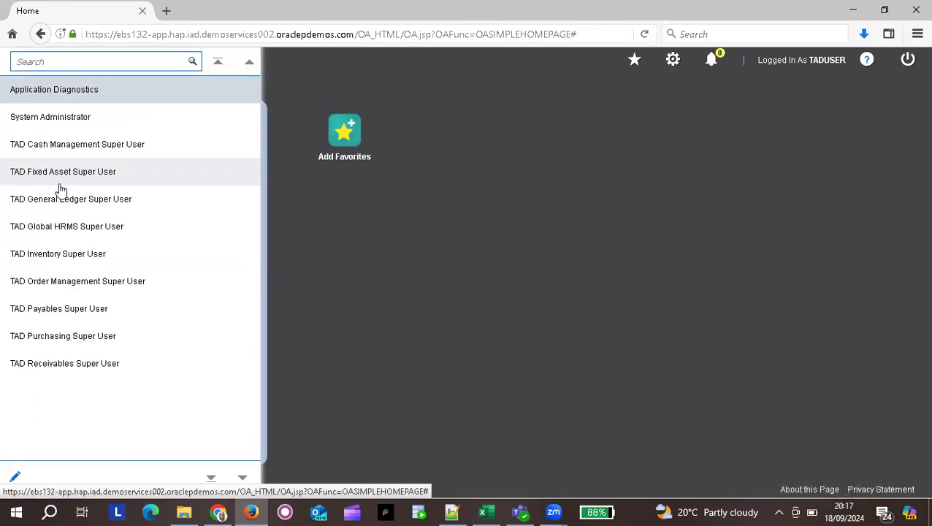
click(79, 205)
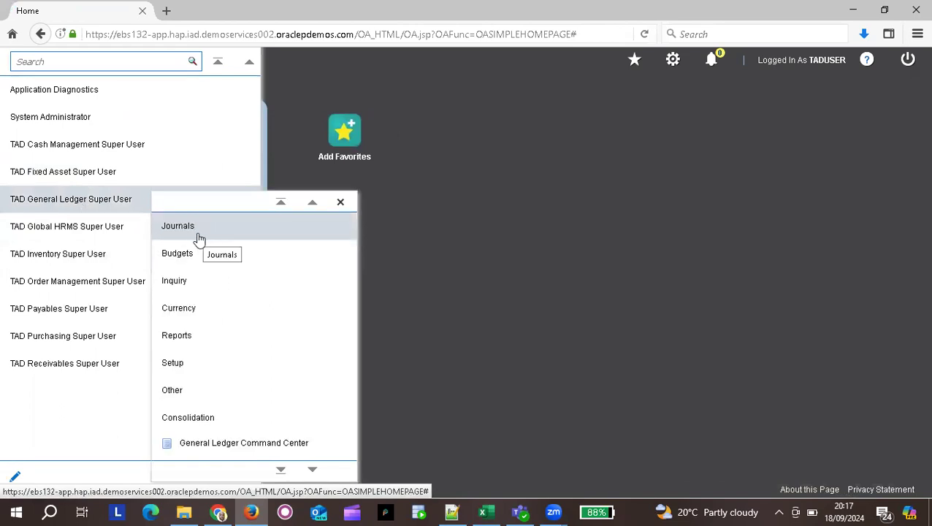
click(194, 372)
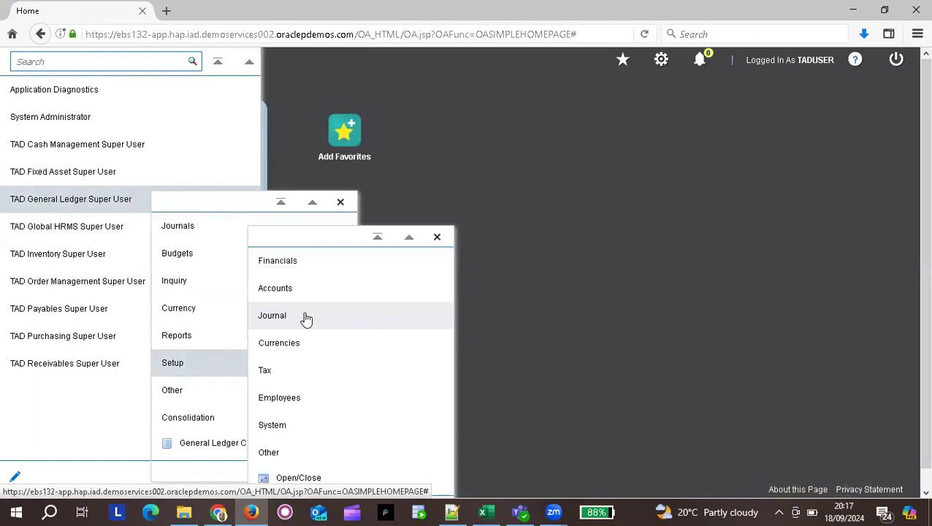
click(306, 318)
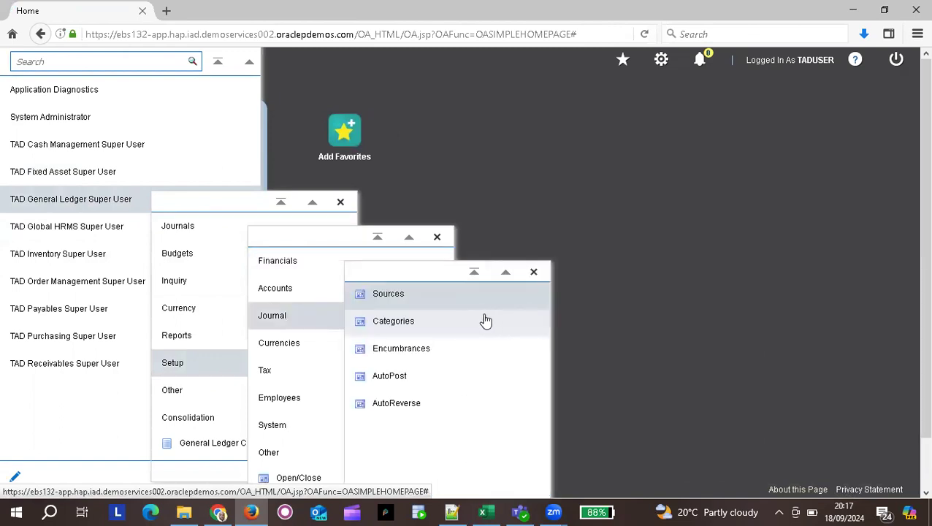
click(426, 296)
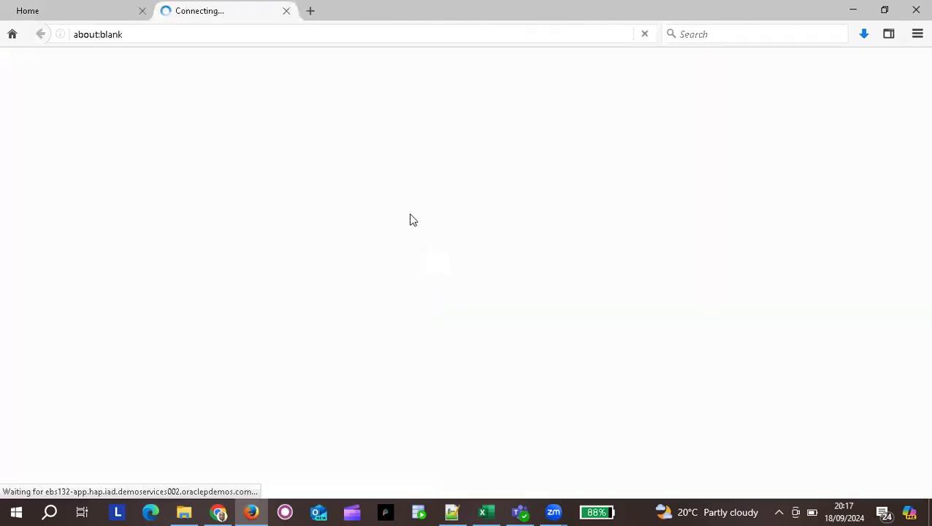
Check the Setup > Journal > Sources path in the Excel notes, then return to the frmservlet prompt.
key(alt+Tab)
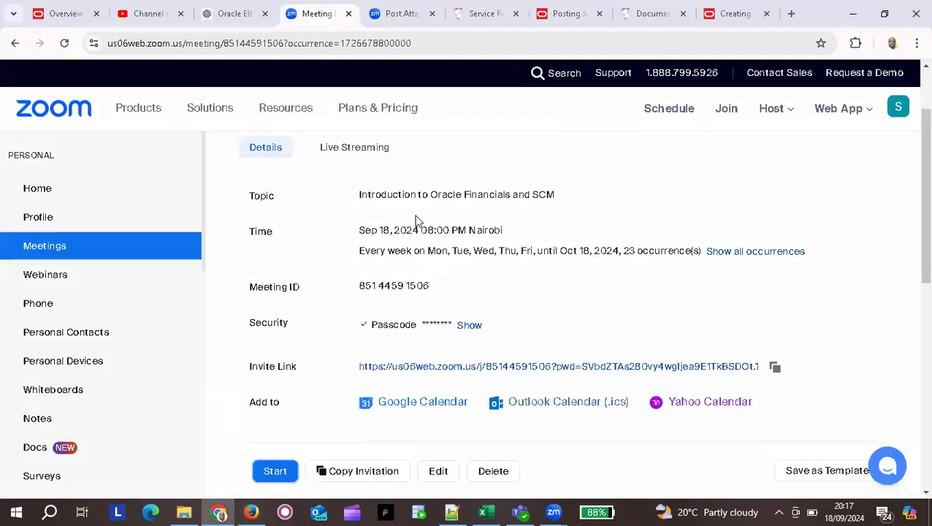
key(alt+Tab)
key(alt+Tab)
key(alt+Tab)
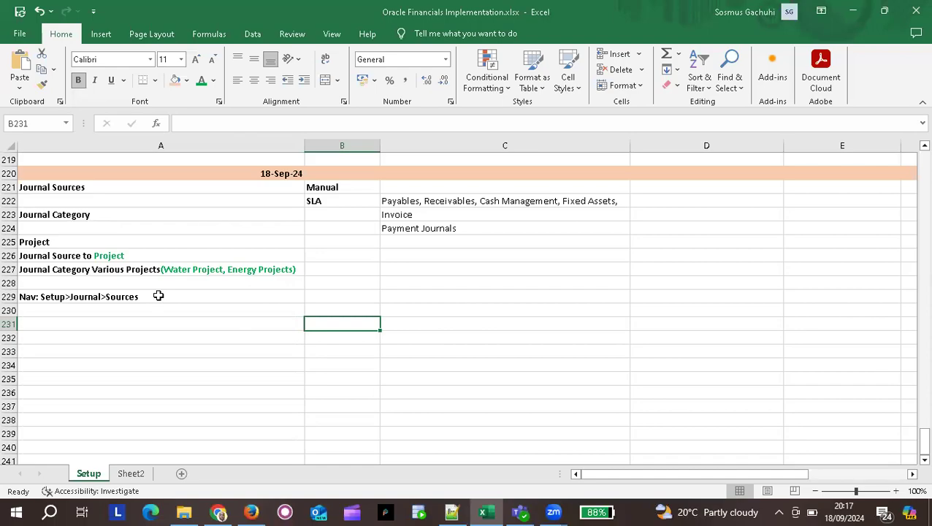
key(alt+Tab)
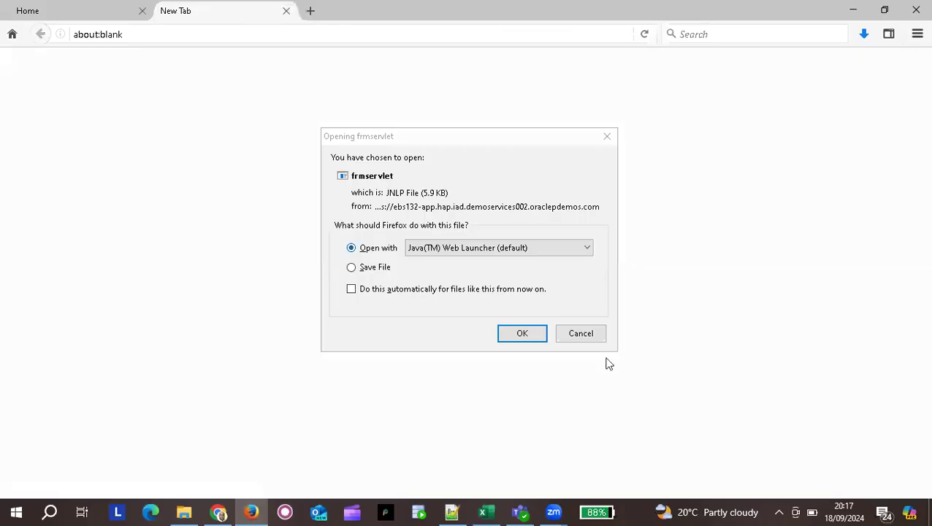
Open frmservlet with Java Web Launcher, accept the risk, and run the Journal Sources form.
click(522, 335)
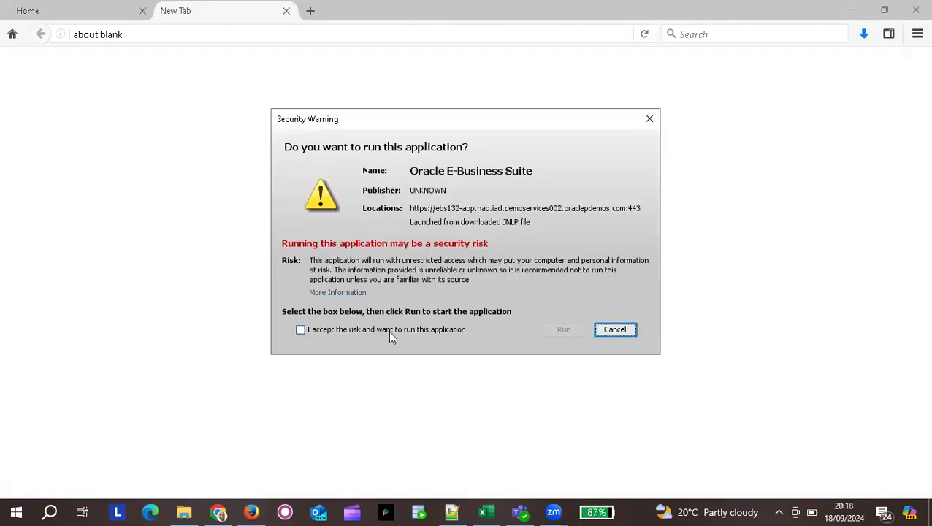
click(388, 332)
click(563, 332)
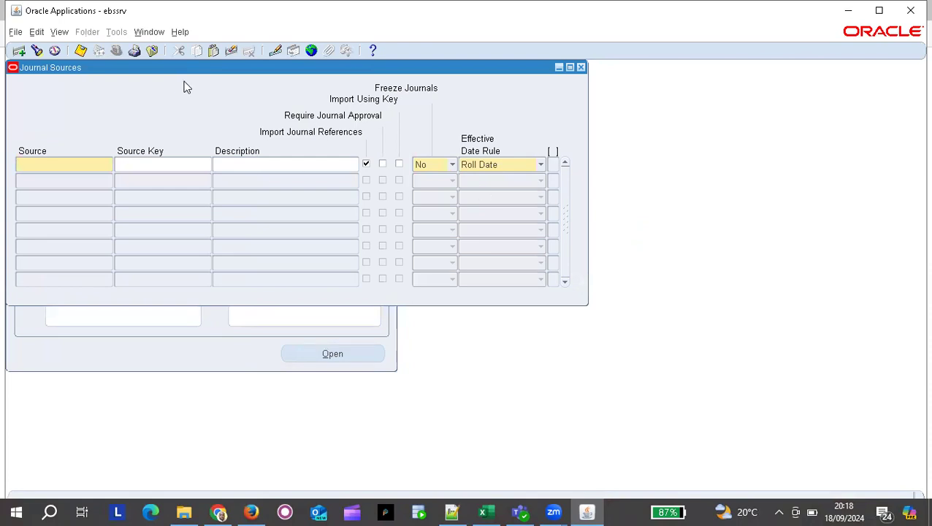
Move the Journal Sources form beside the Navigator and bring up the Find Journal Source list.
drag(177, 69, 354, 126)
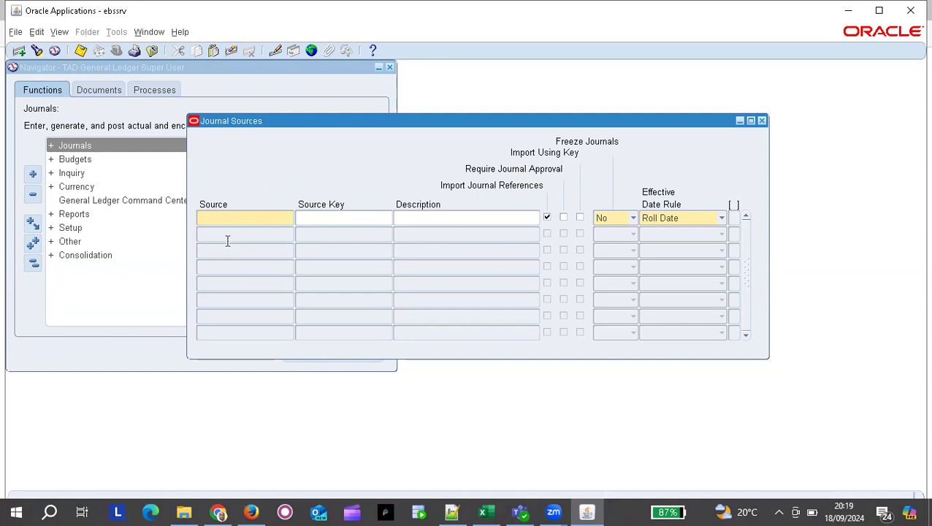
click(37, 50)
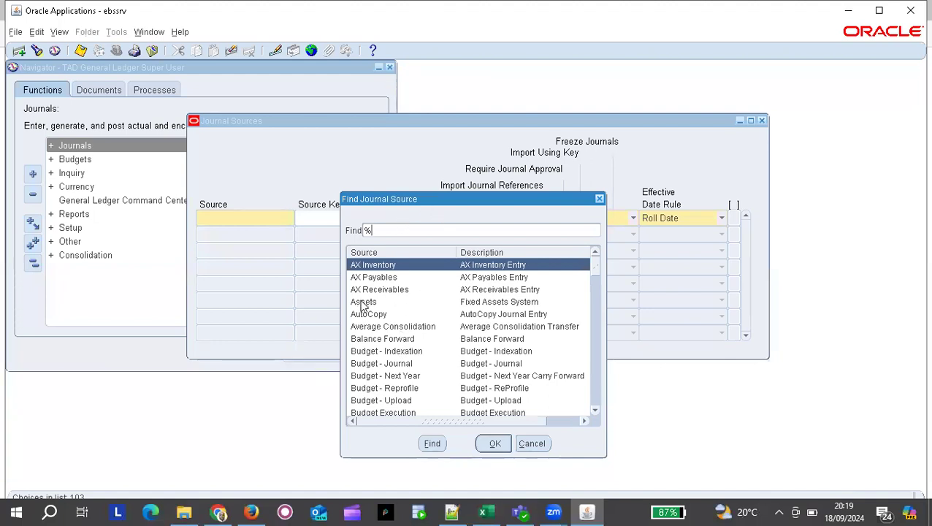
Load the existing Assets source (Fixed Assets System) into the Journal Sources form.
click(362, 303)
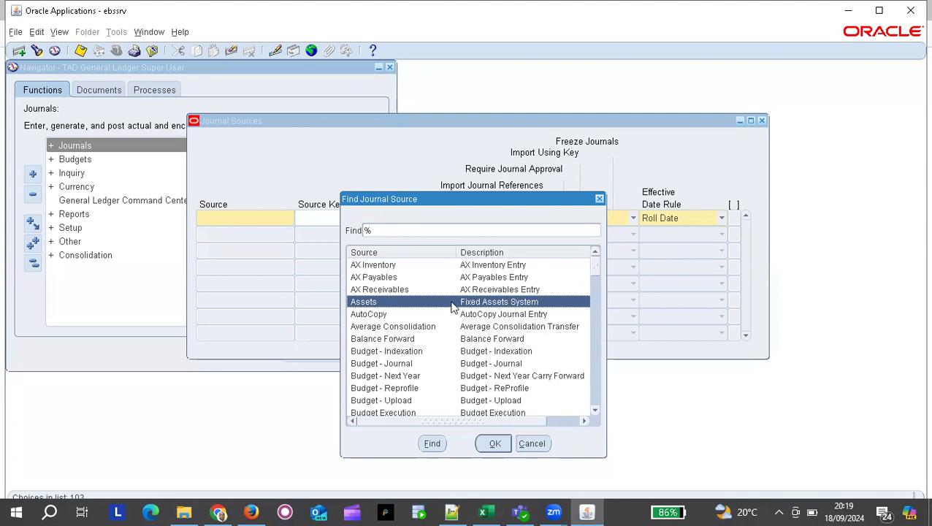
click(495, 444)
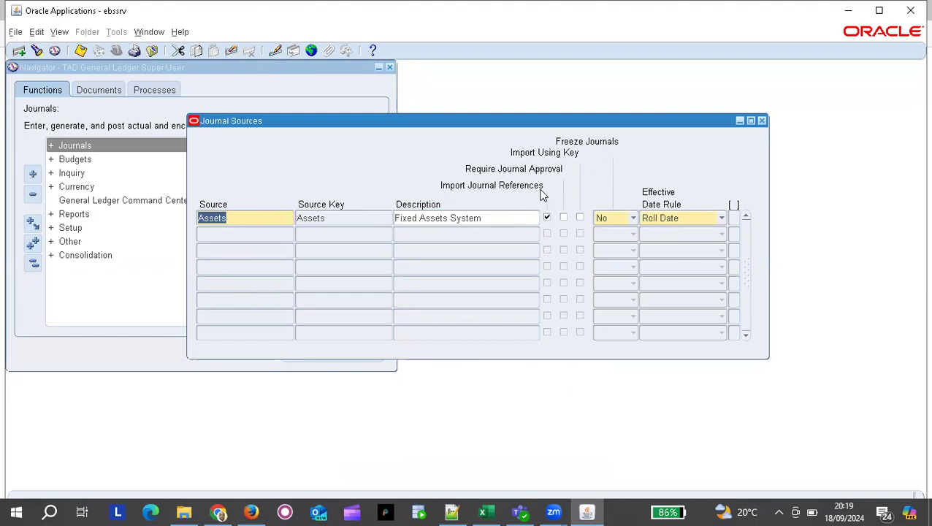
click(547, 217)
click(544, 214)
click(633, 217)
click(116, 56)
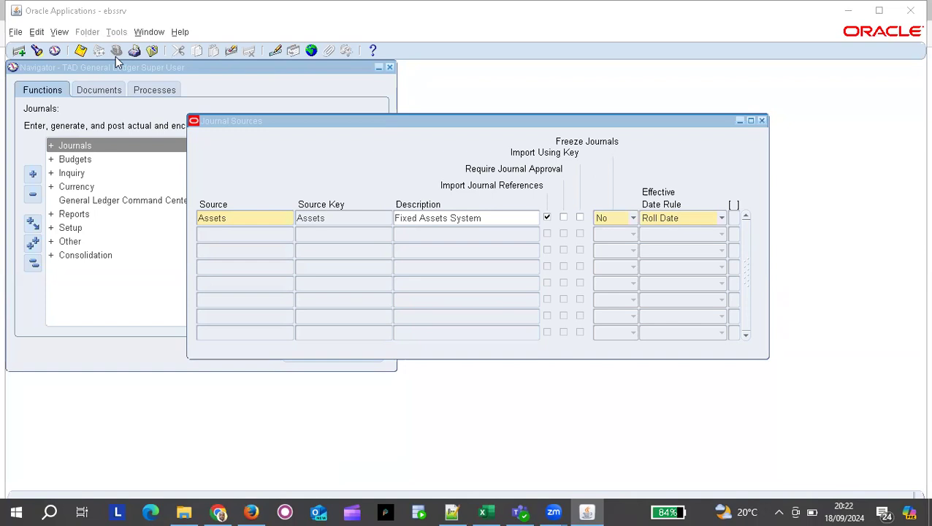
click(722, 217)
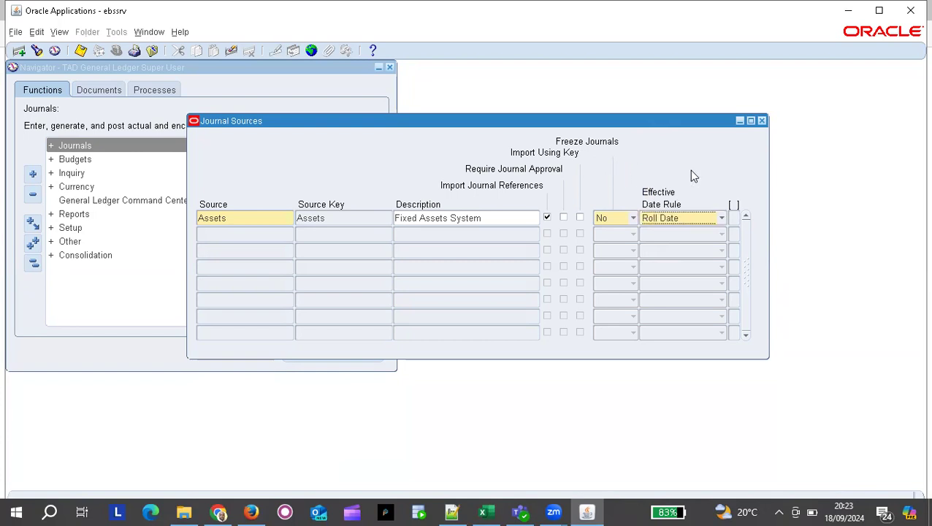
Add a new source row named Project with source key Project, after Projects was rejected as a duplicate.
click(247, 237)
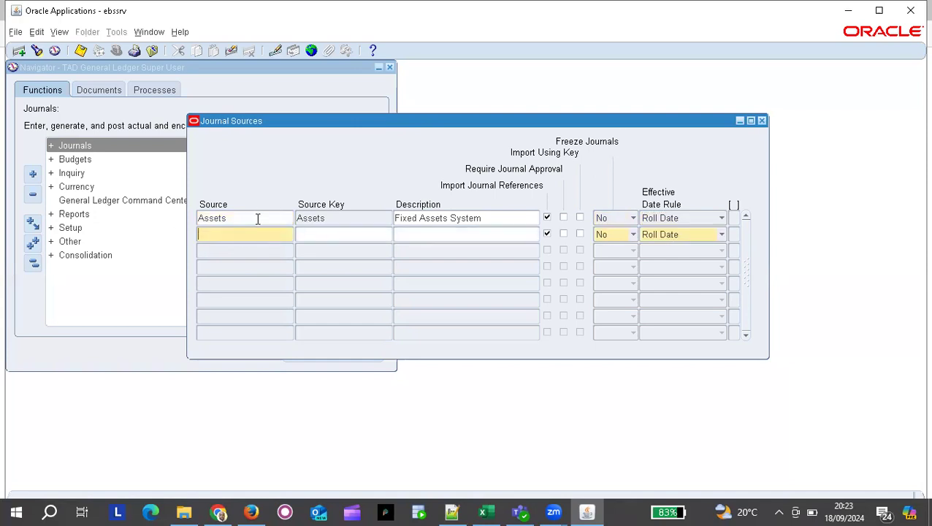
text(Projects)
click(331, 235)
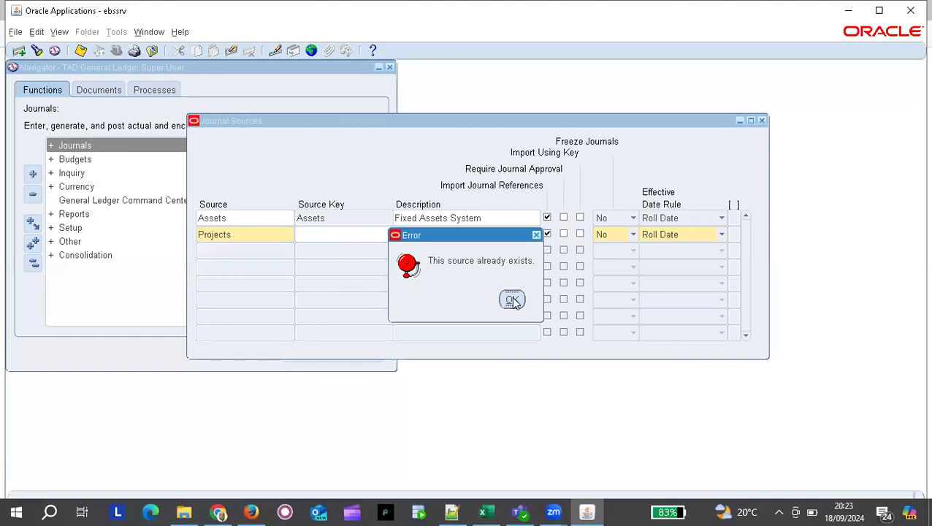
key(Return)
click(247, 234)
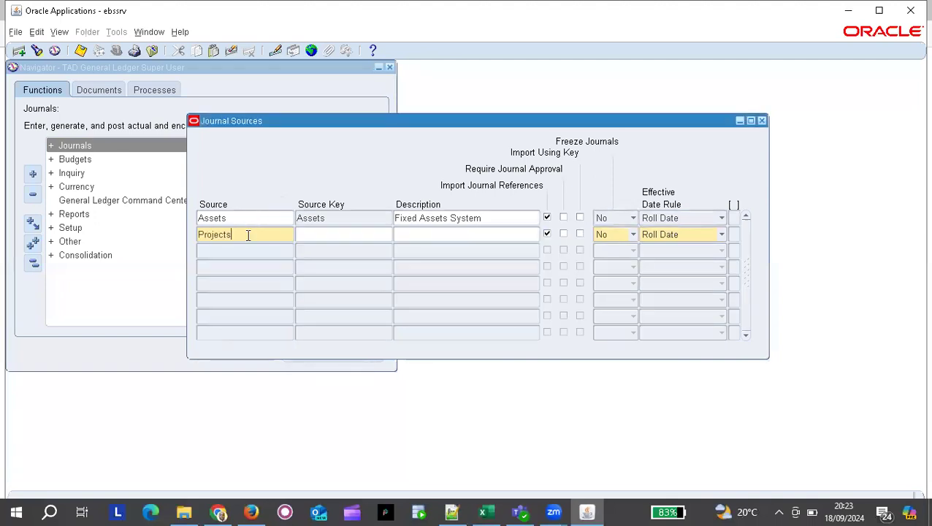
key(BackSpace)
text(Project)
key(Tab)
Rename the new source and its source key from Project to TADProject.
click(247, 234)
double_click(247, 233)
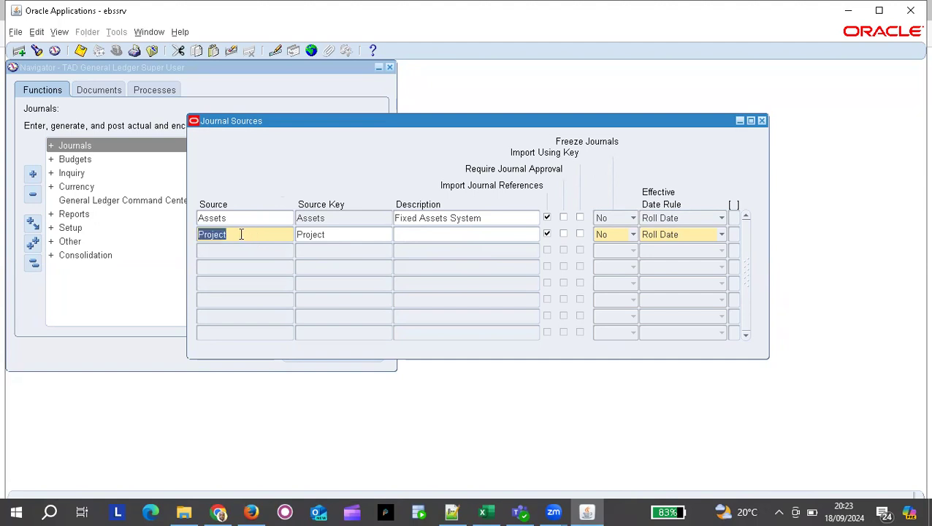
click(246, 236)
text(TAD)
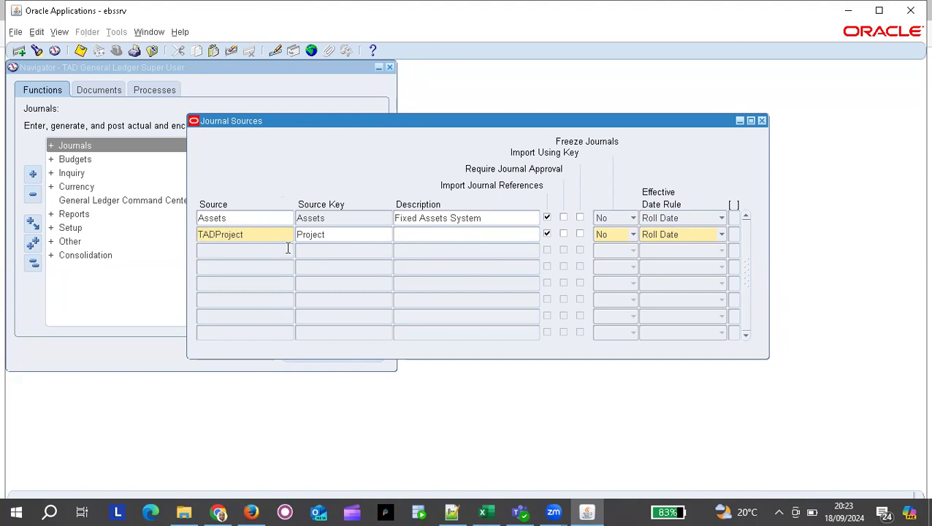
click(299, 235)
text(TAD)
Describe TADProject as 'Project Management' and save the journal source.
key(Tab)
text(Project Management)
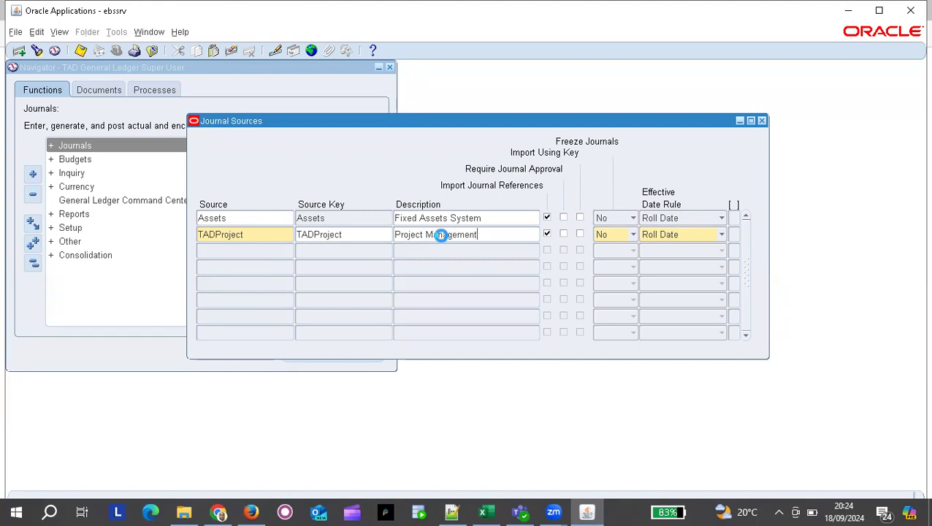
key(Tab)
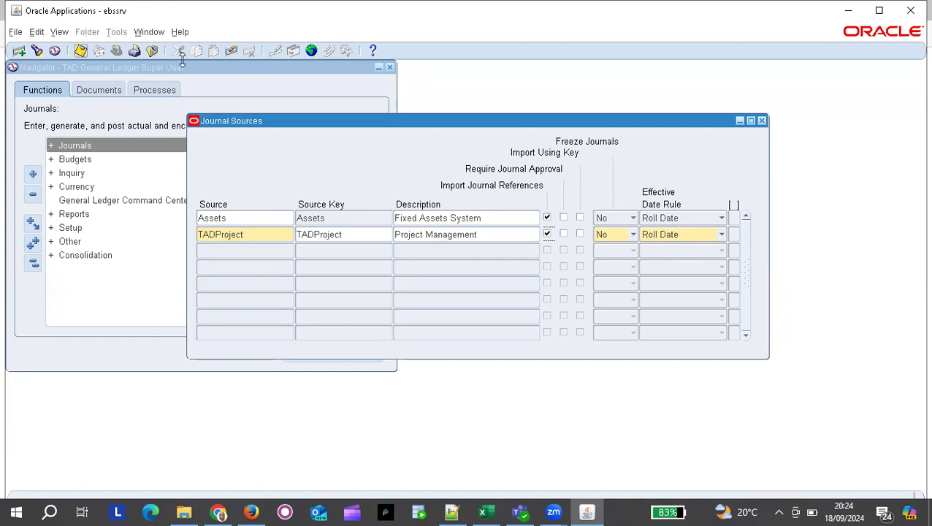
key(ctrl+s)
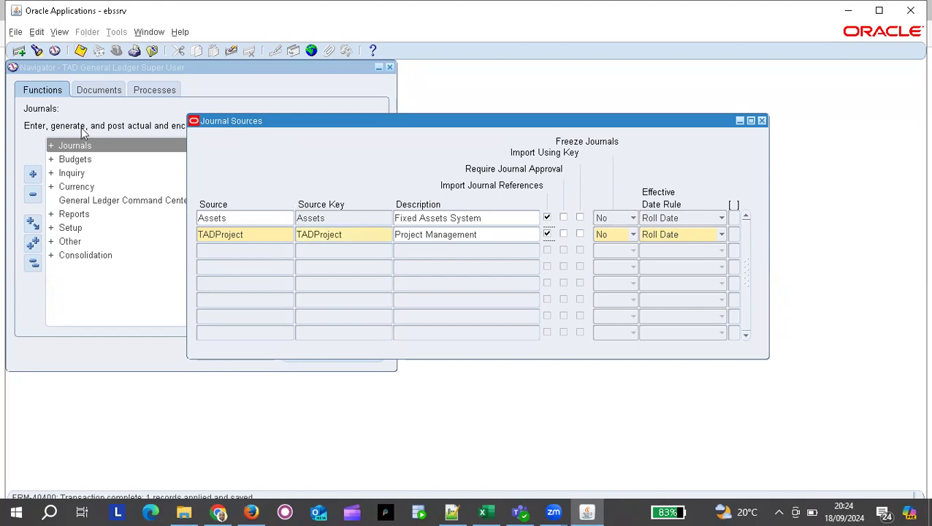
click(81, 51)
click(439, 219)
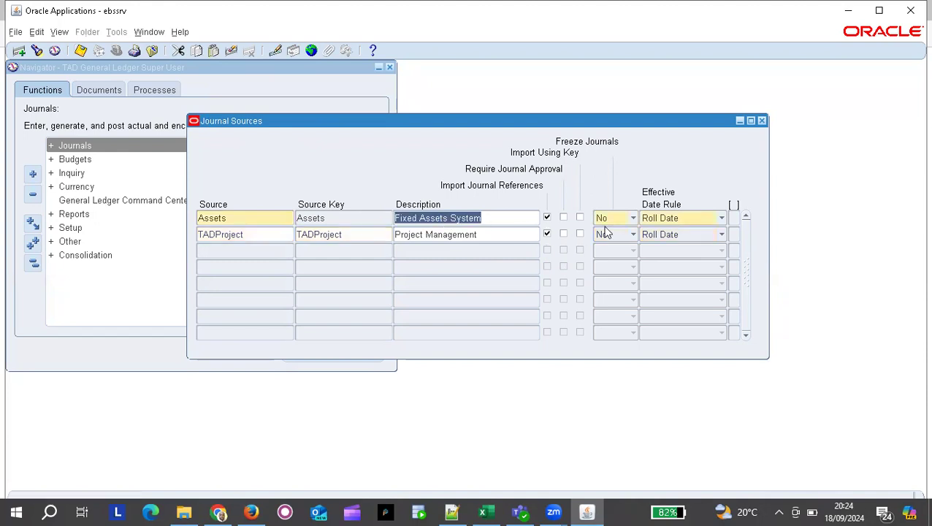
Close Journal Sources and reopen it from Setup > Journal > Sources in the Navigator.
click(762, 121)
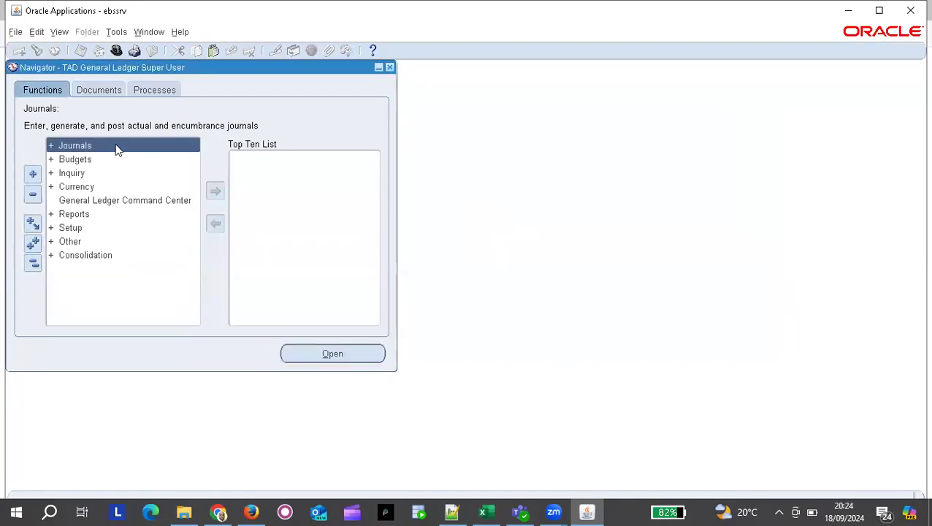
click(70, 228)
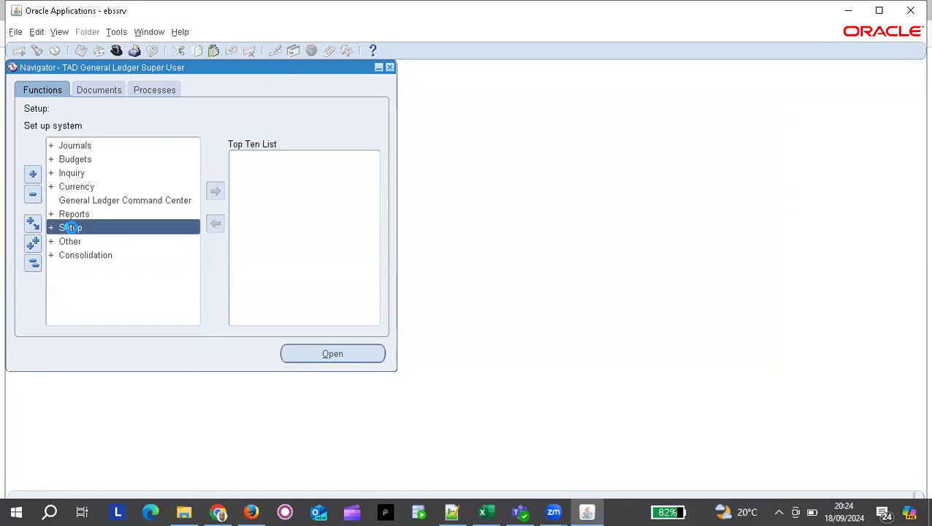
double_click(129, 231)
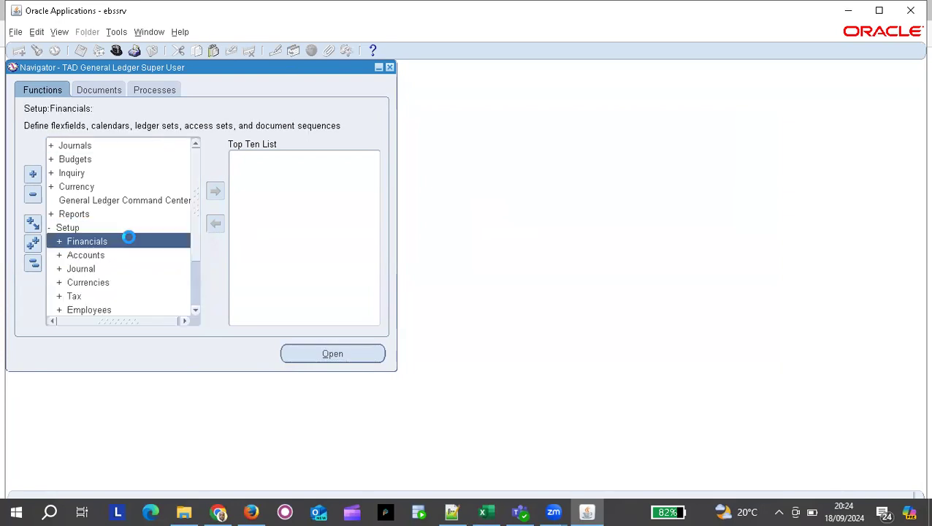
click(77, 269)
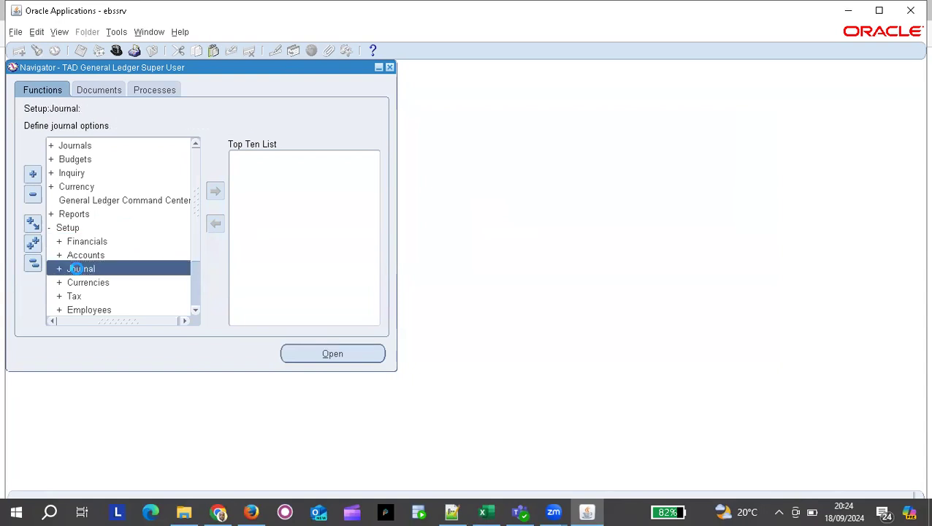
double_click(76, 268)
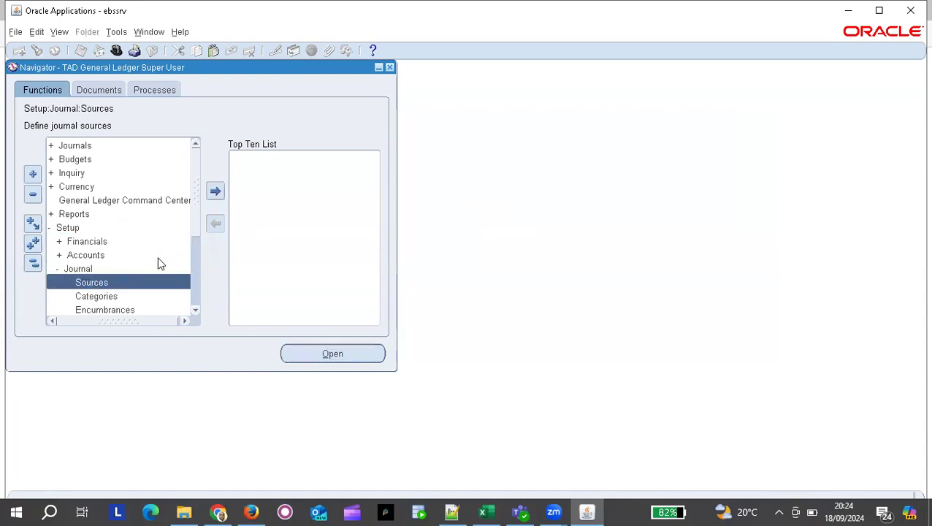
double_click(117, 285)
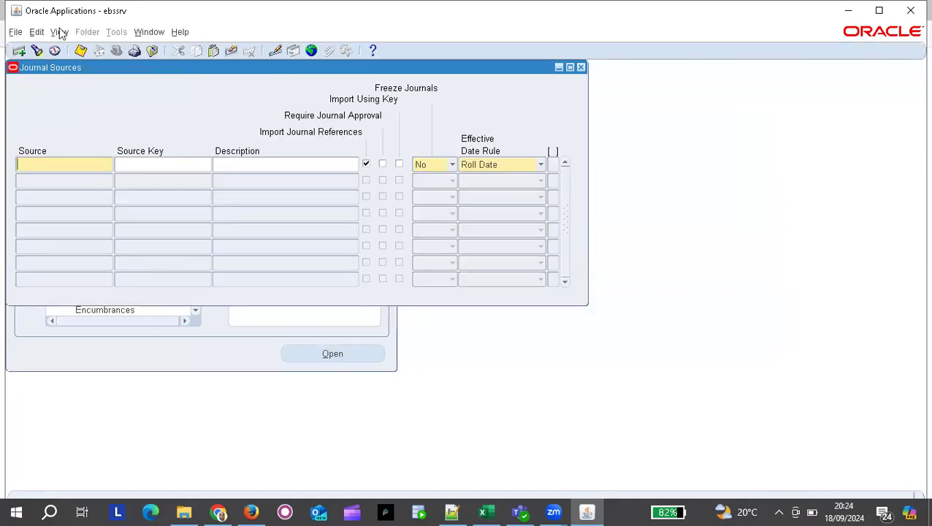
Query journal sources matching TAD% to display the saved TADProject source.
click(37, 51)
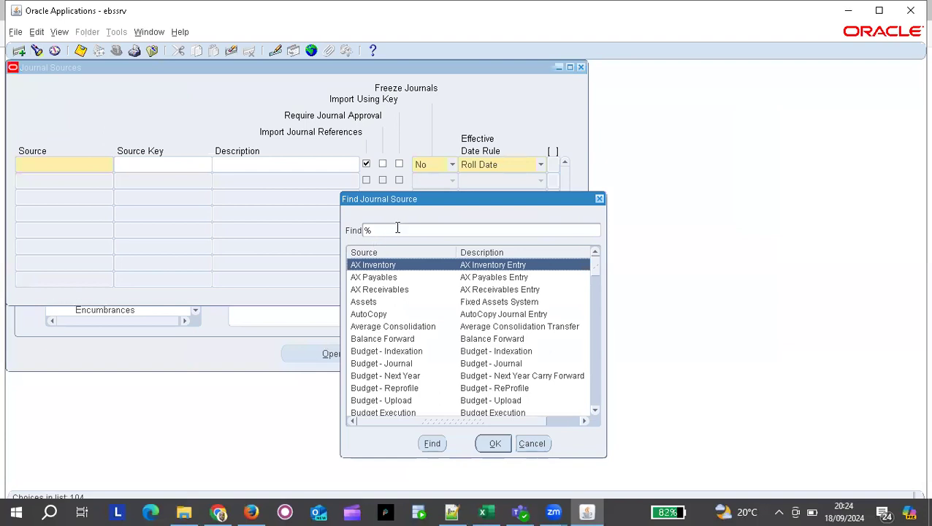
text(TAD%)
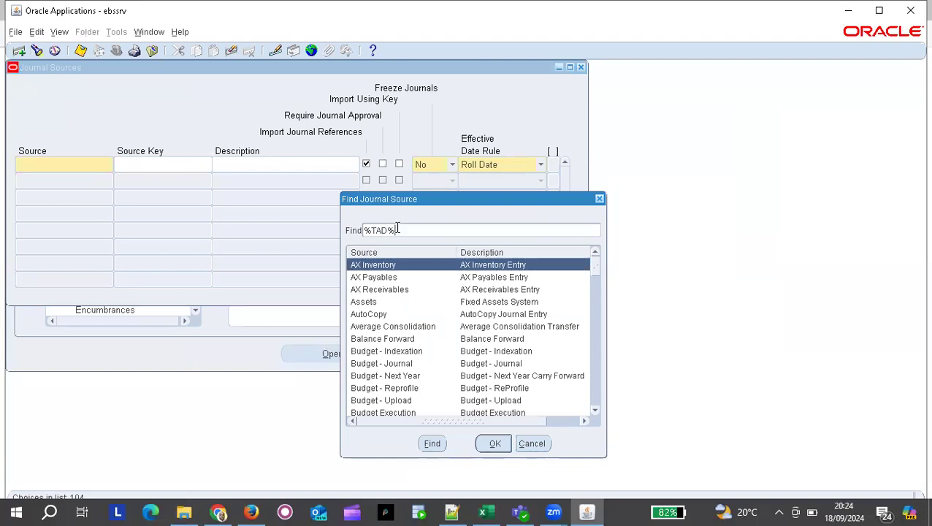
key(Return)
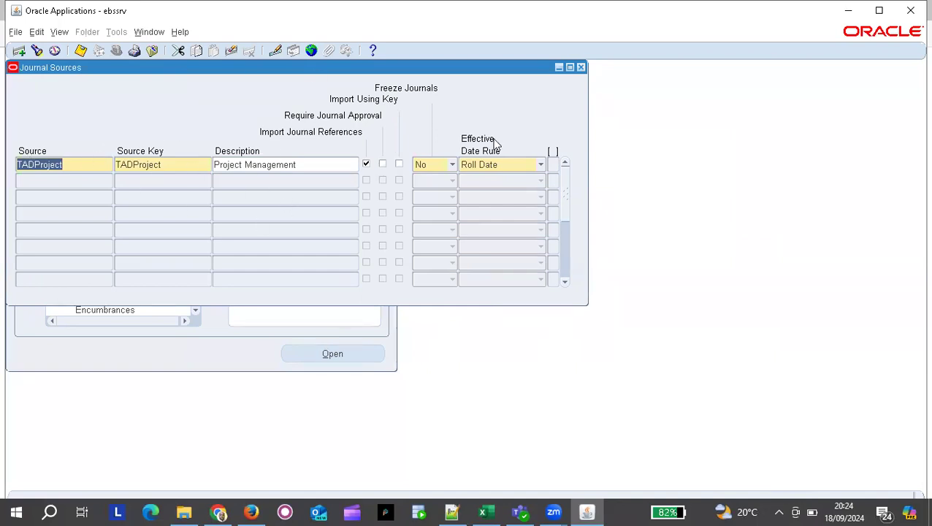
Close Journal Sources, select Setup > Journal > Categories, and switch to the Excel notes.
click(581, 67)
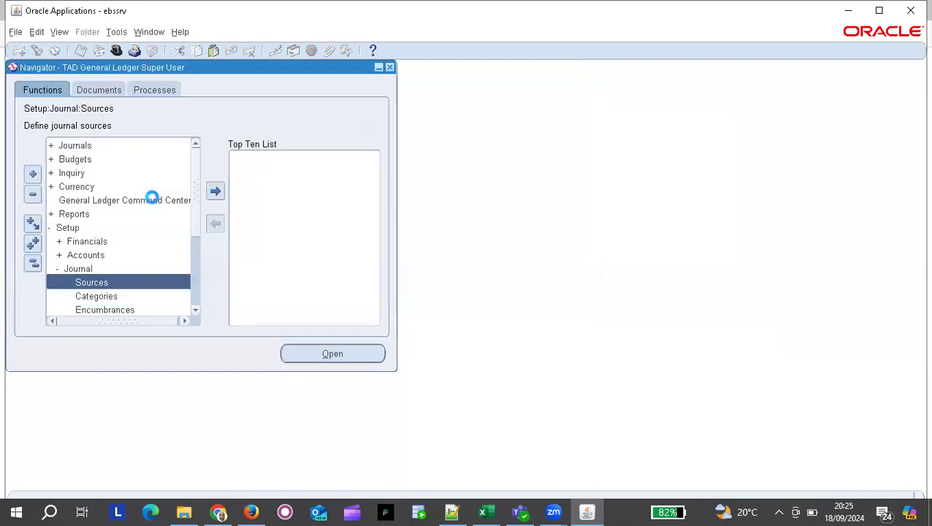
click(103, 297)
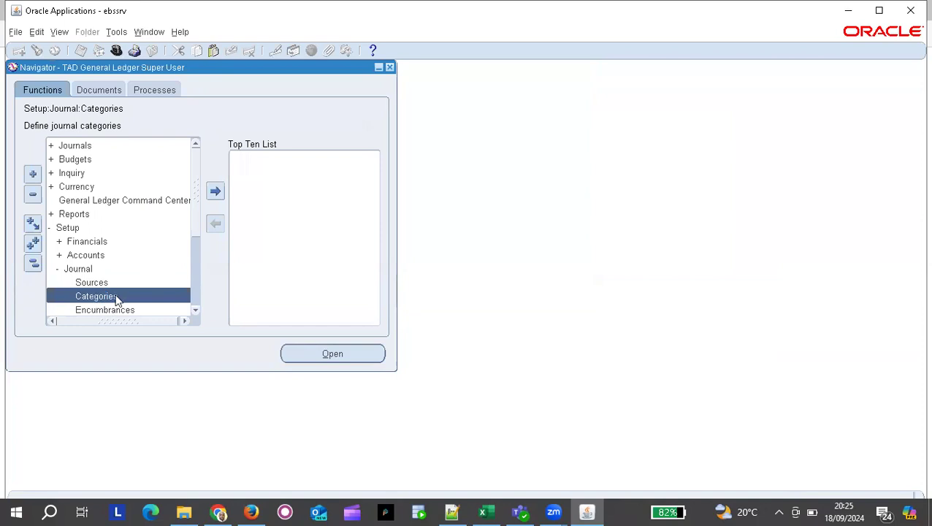
key(alt+Tab)
key(alt+Tab)
key(alt+Tab)
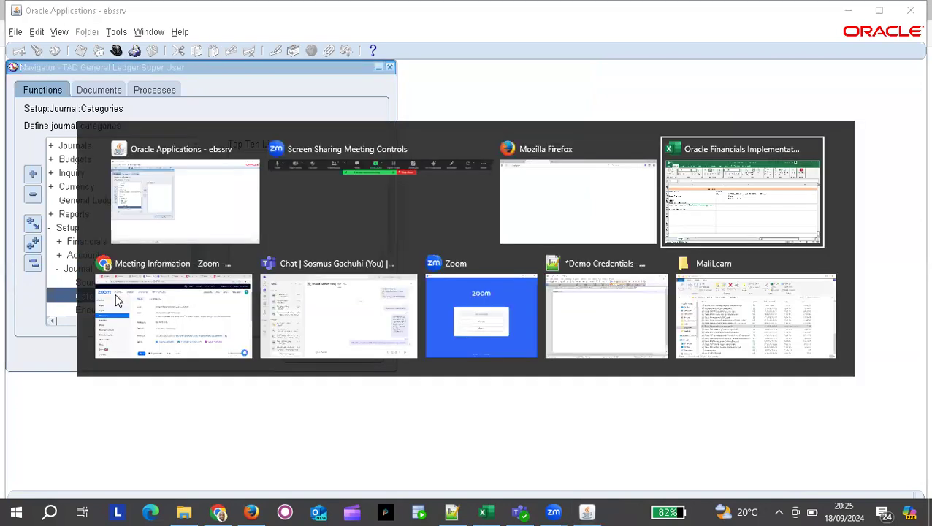
Prepend 'Journal Sources' to the Sources navigation note in A229.
click(71, 296)
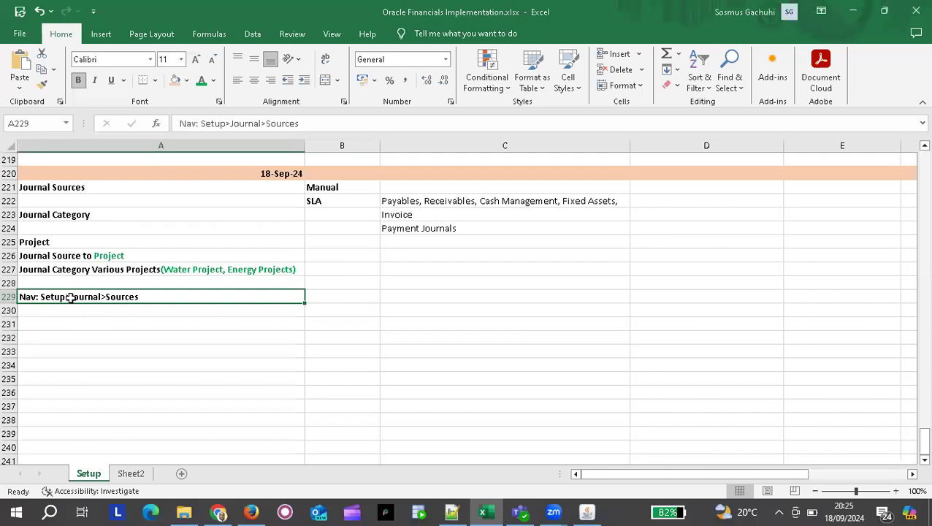
click(45, 283)
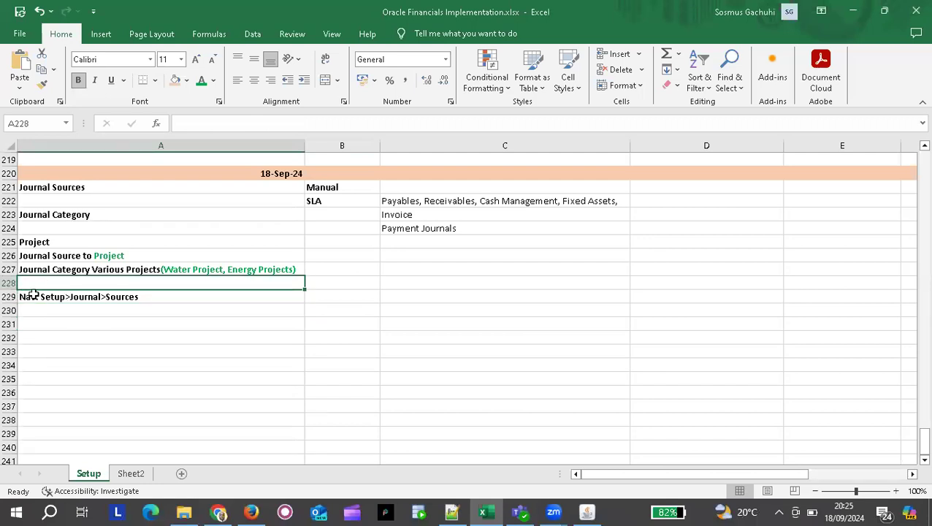
double_click(20, 296)
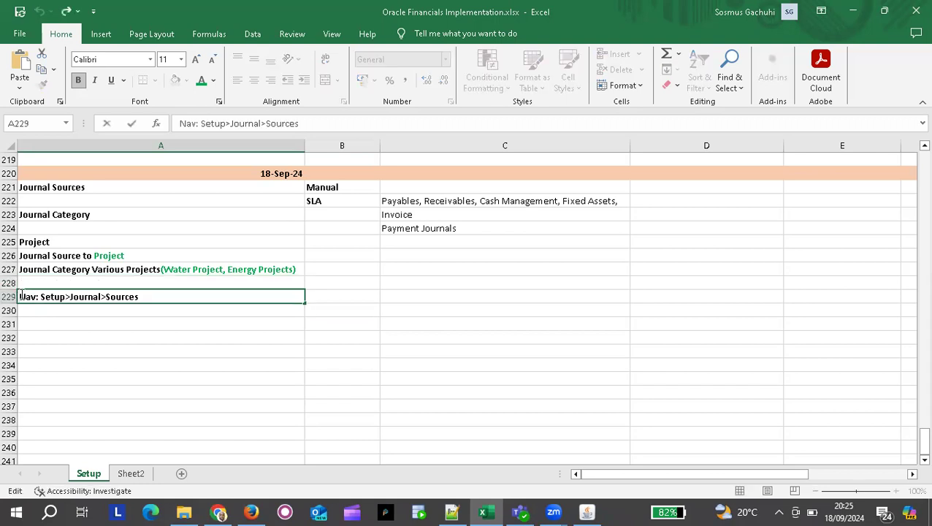
text(Journal )
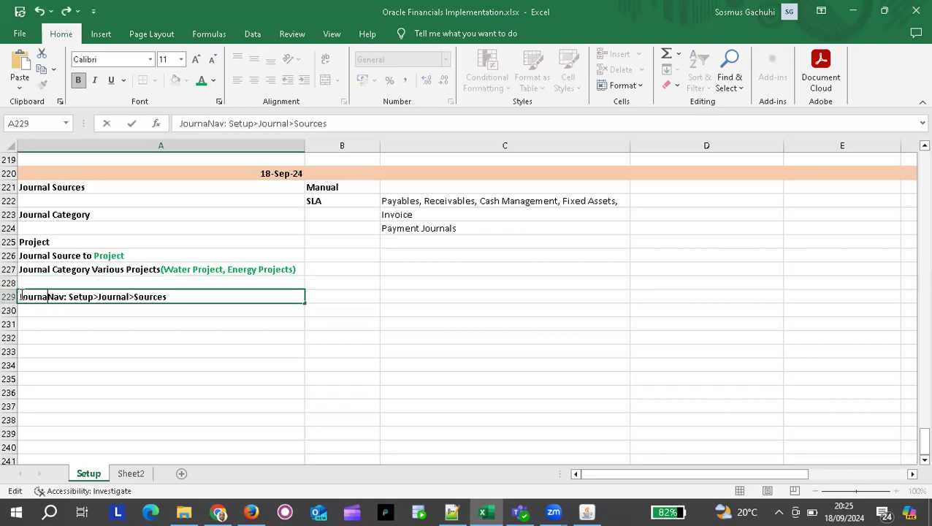
text(Sources)
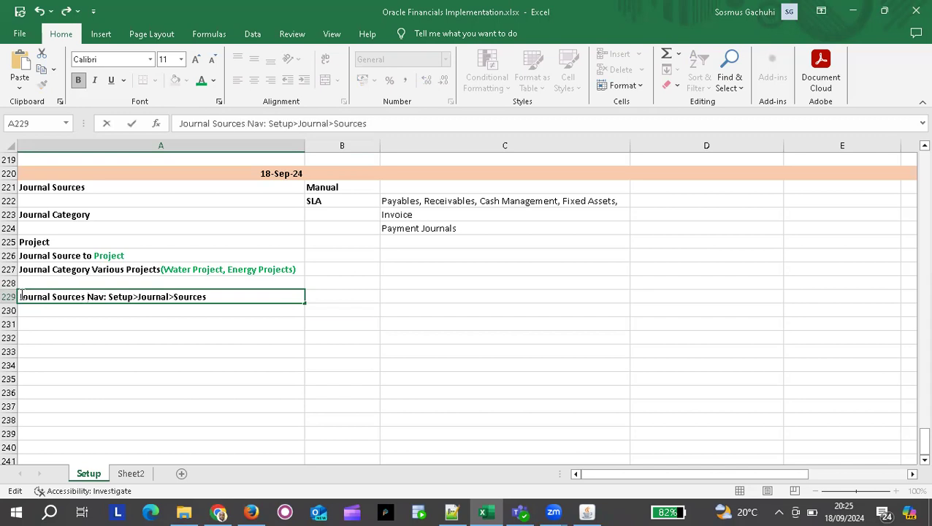
key(Return)
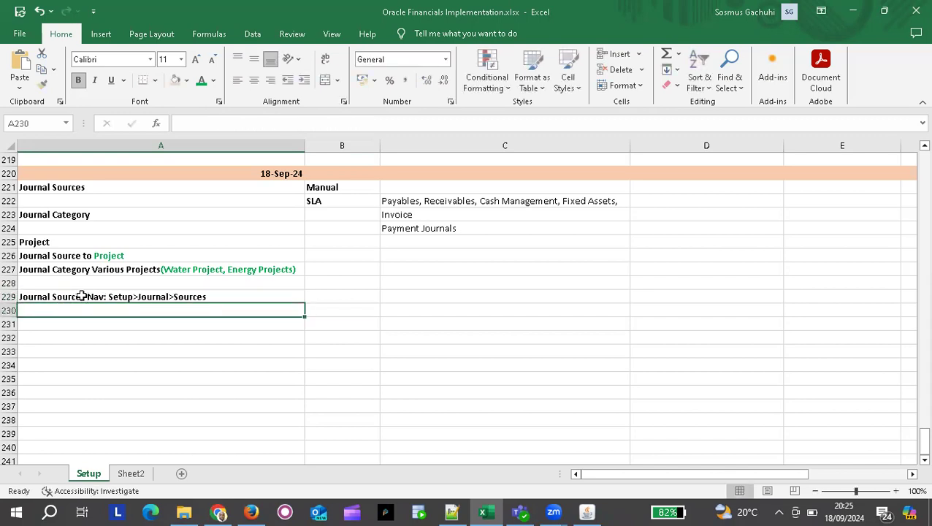
Copy the A229 note into A230 and change its label to 'Journal Category'.
click(82, 296)
key(ctrl+c)
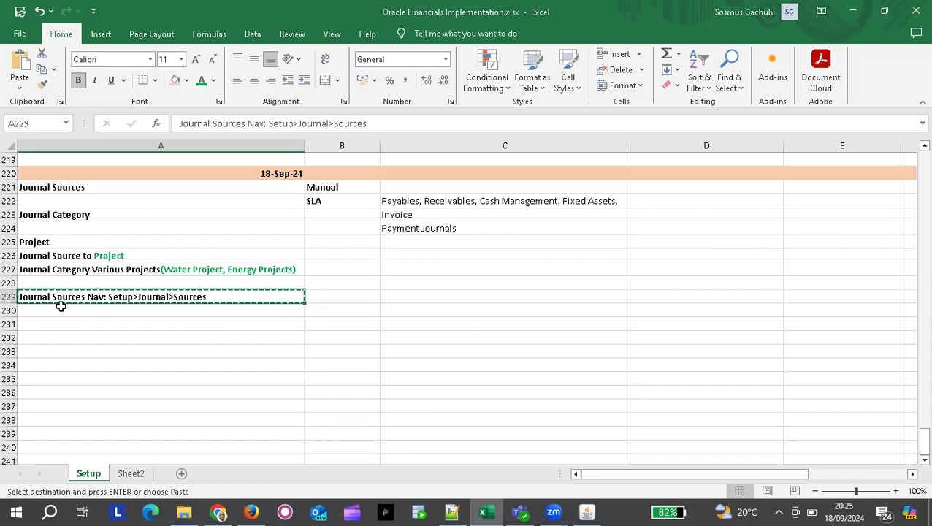
click(58, 309)
key(ctrl+v)
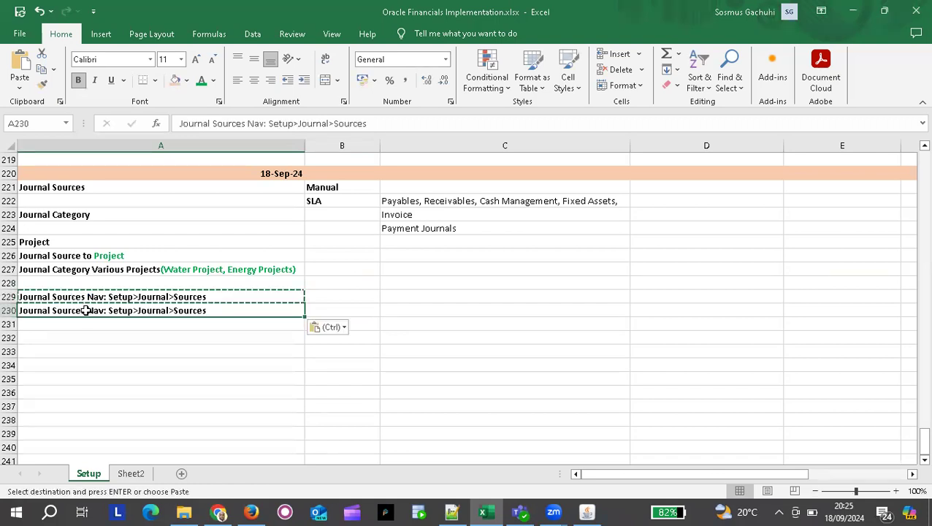
double_click(85, 311)
key(BackSpace)
key(BackSpace)
key(BackSpace)
key(BackSpace)
key(BackSpace)
key(BackSpace)
key(BackSpace)
text(Catego)
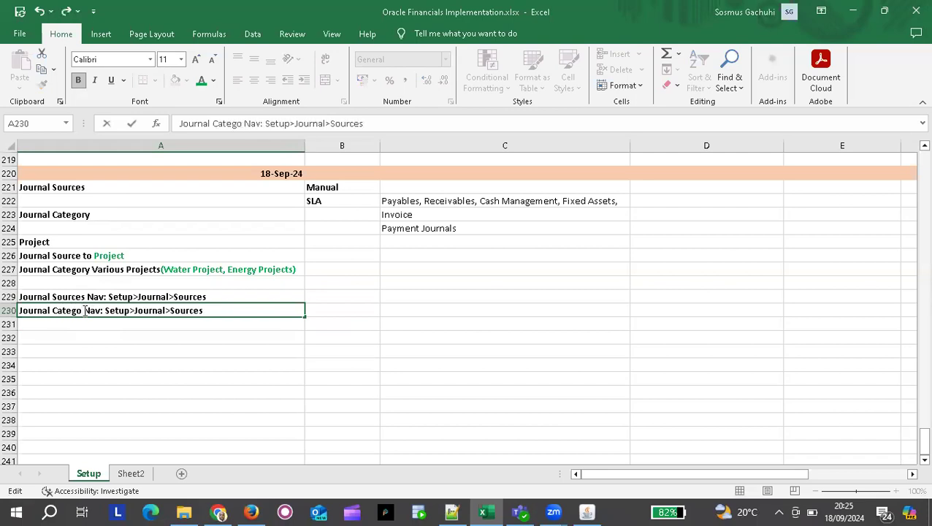
text(ry)
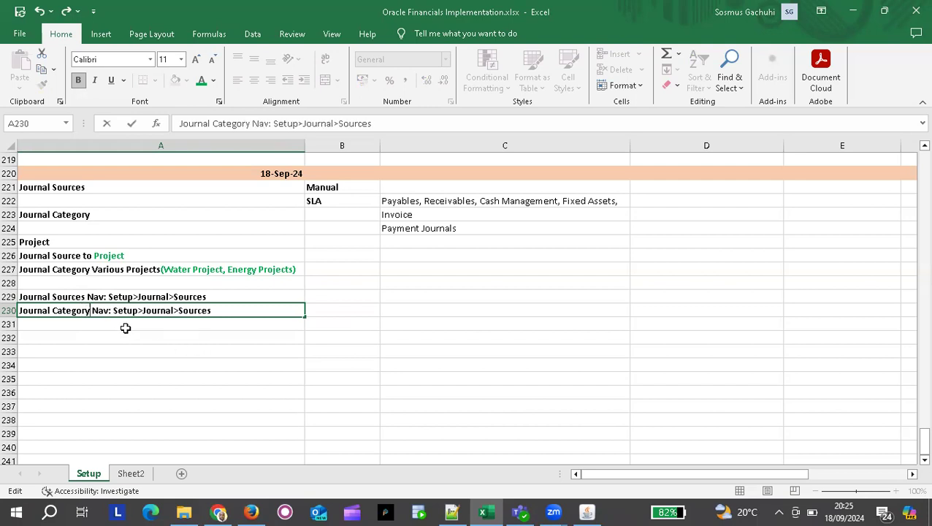
key(Return)
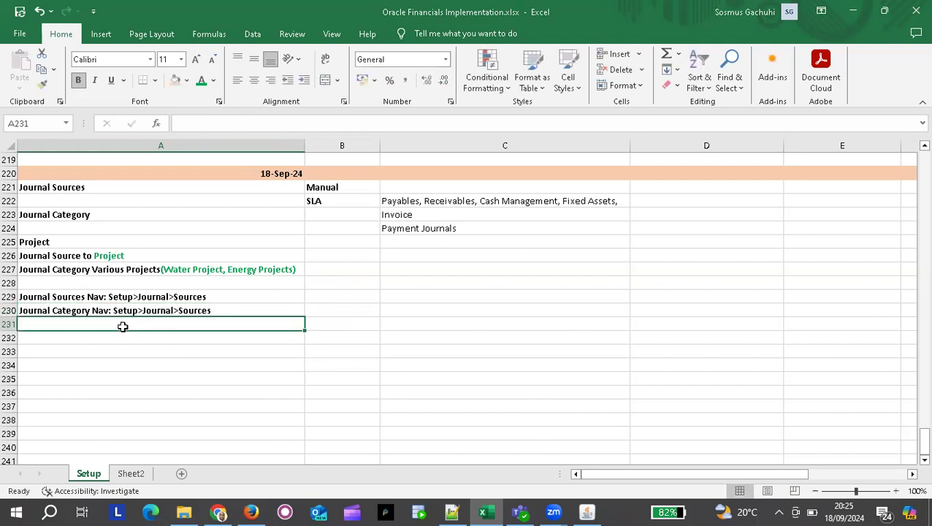
Replace the trailing 'Sources' in A230's path with 'Category'.
click(381, 350)
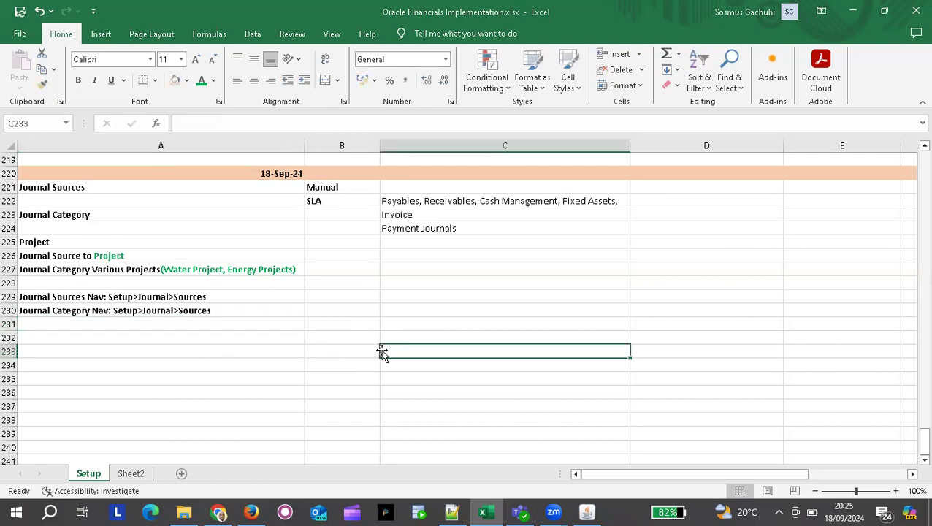
double_click(221, 306)
key(BackSpace)
key(BackSpace)
key(BackSpace)
key(BackSpace)
key(BackSpace)
key(BackSpace)
key(BackSpace)
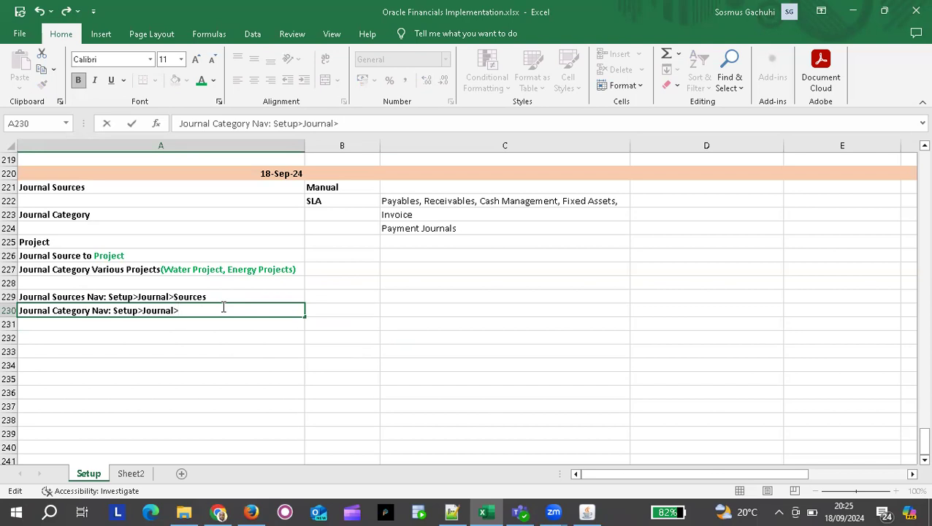
text(Category)
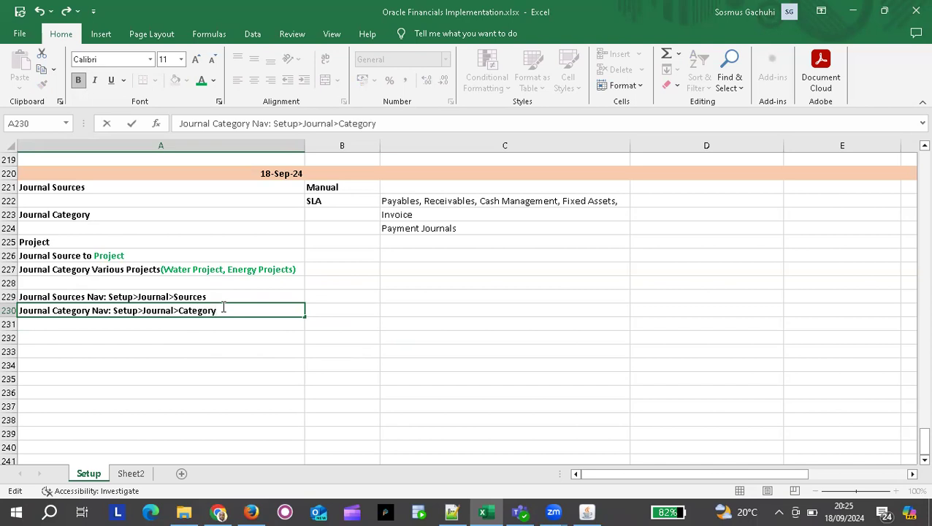
key(Return)
After checking Oracle's naming, change A230's path ending to 'Categories'.
key(alt+Tab)
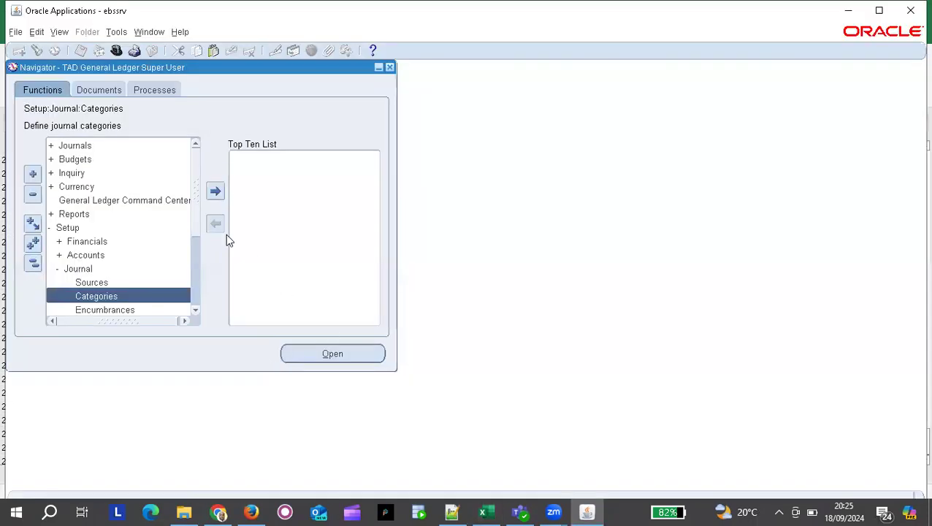
key(alt+Tab)
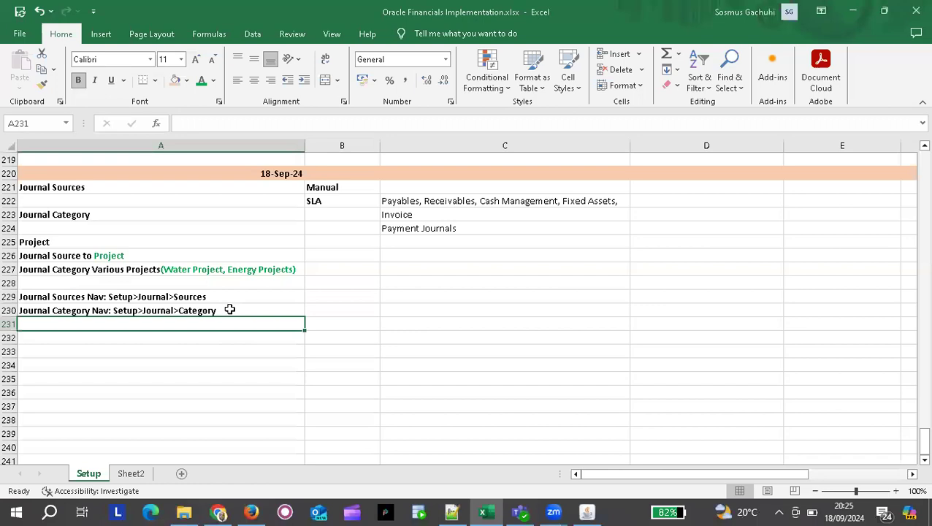
double_click(229, 309)
key(BackSpace)
text(ies)
key(Return)
Correct A230's label to 'Journal Categories' to match the Navigator.
key(alt+Tab)
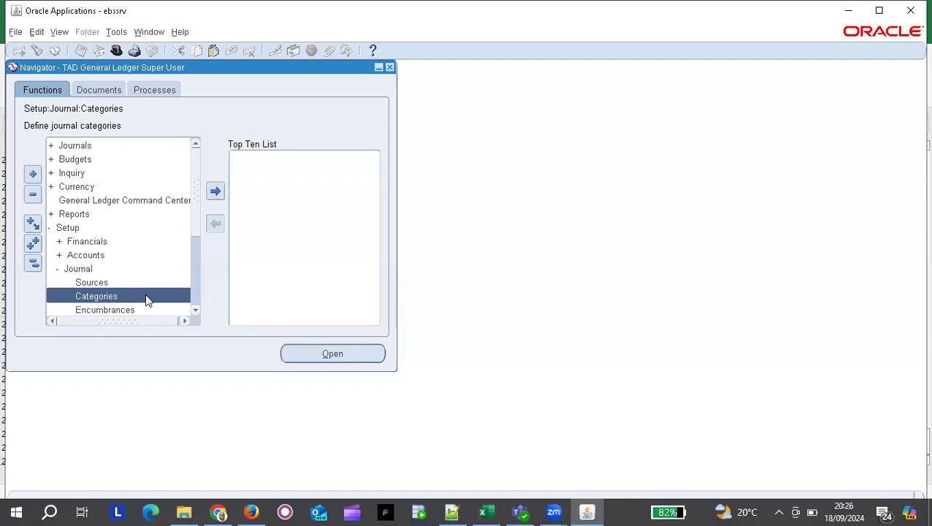
key(alt+Tab)
click(88, 309)
double_click(87, 309)
key(BackSpace)
text(ies Nav: Setup>Journal>Categories)
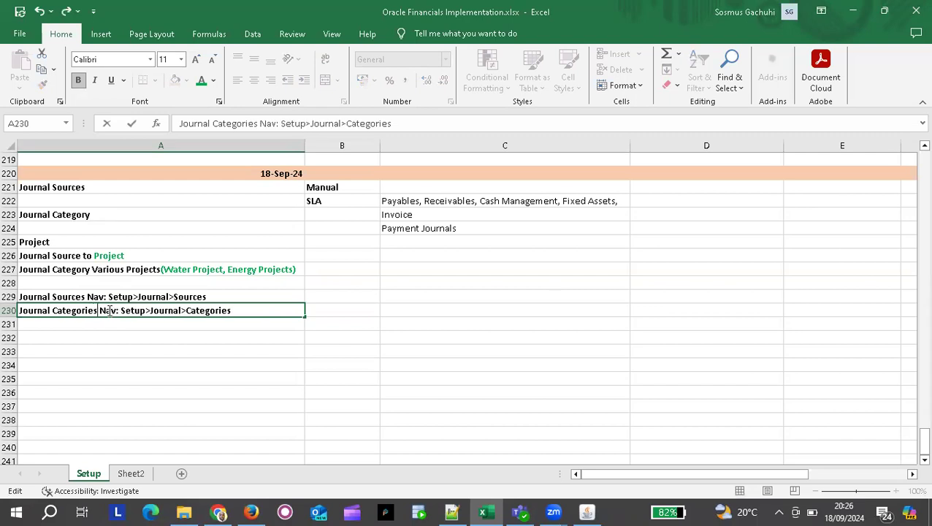
key(Return)
click(231, 352)
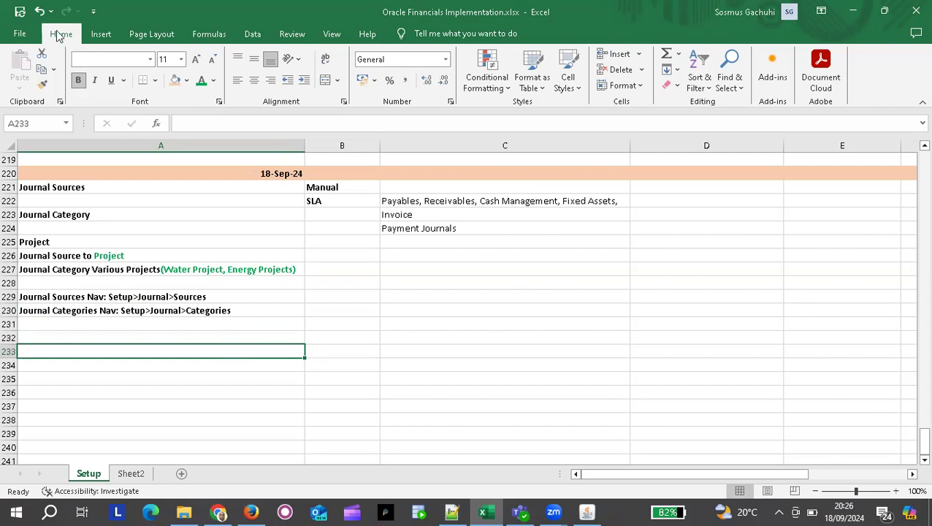
click(51, 10)
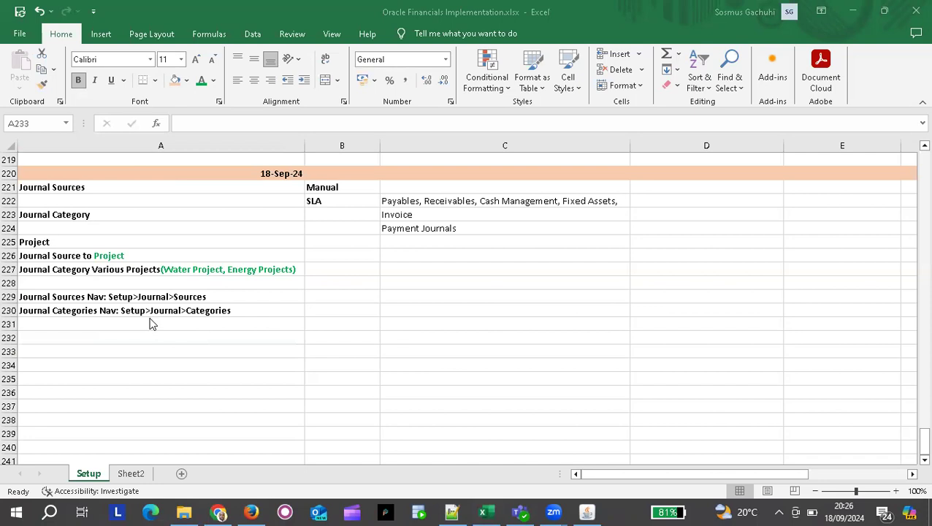
key(alt+Tab)
Create journal category TadProject1 with Category Key TadProject1.
double_click(127, 299)
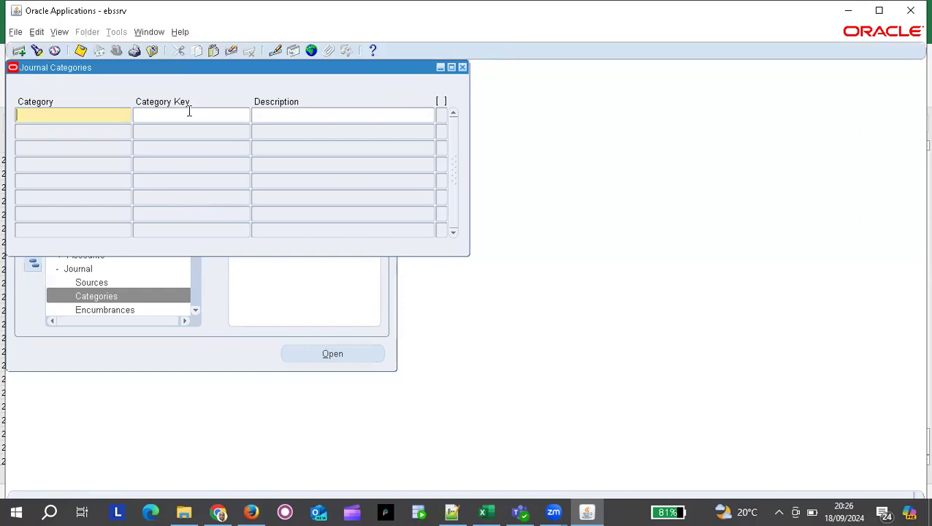
drag(182, 68, 269, 106)
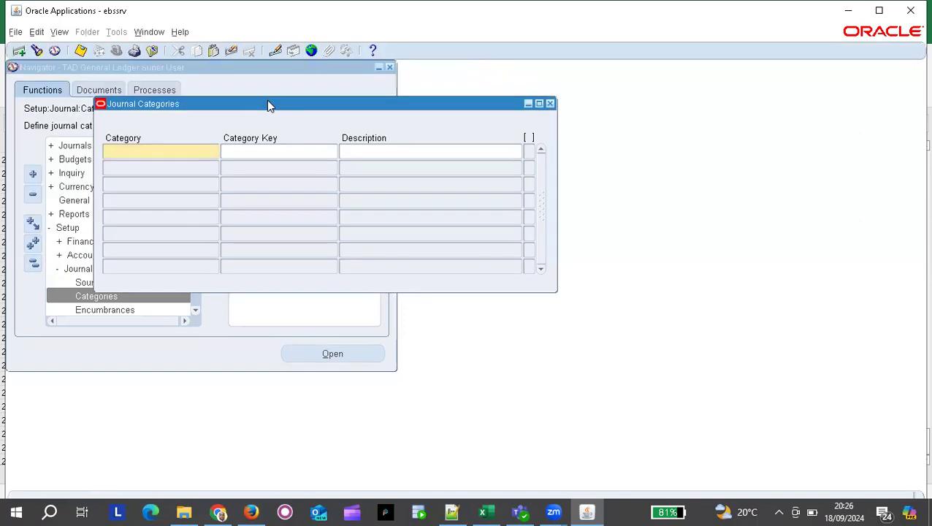
text(Tad Project1)
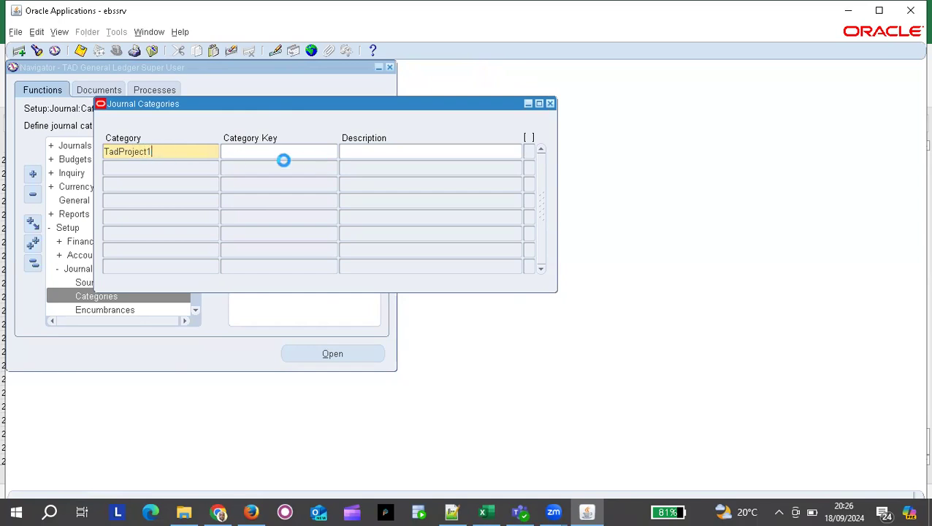
click(260, 154)
text(Tad)
key(BackSpace)
key(BackSpace)
key(BackSpace)
click(151, 155)
double_click(152, 156)
key(ctrl+c)
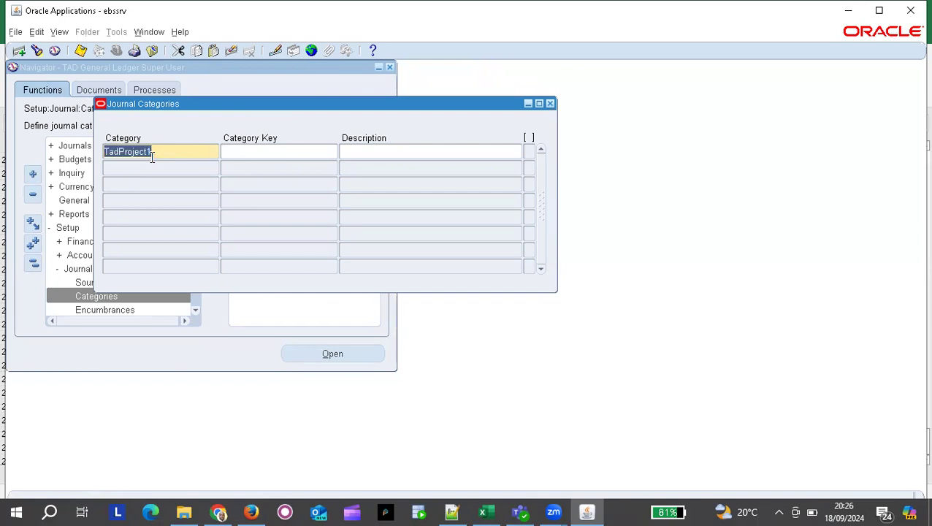
click(288, 152)
key(ctrl+v)
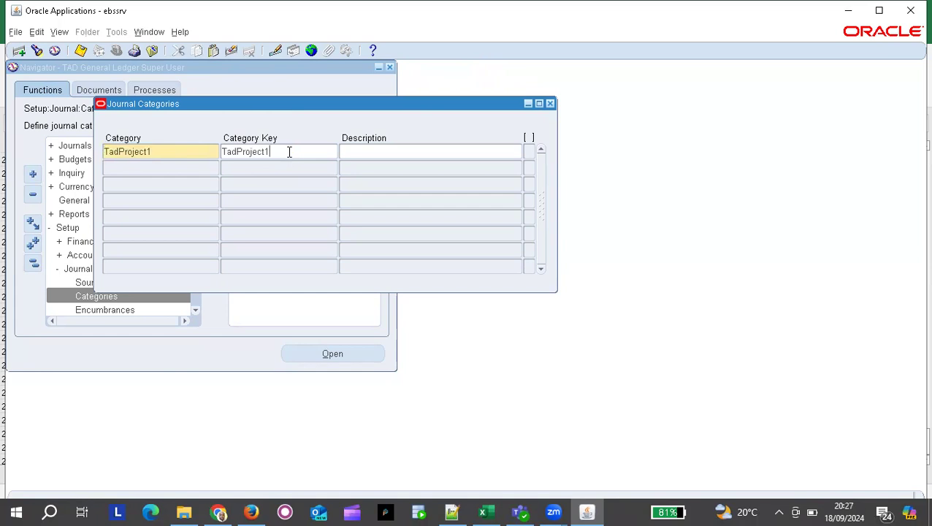
Give the category the description 'Water Project' and close the saved Categories form.
click(390, 154)
text(Water Project)
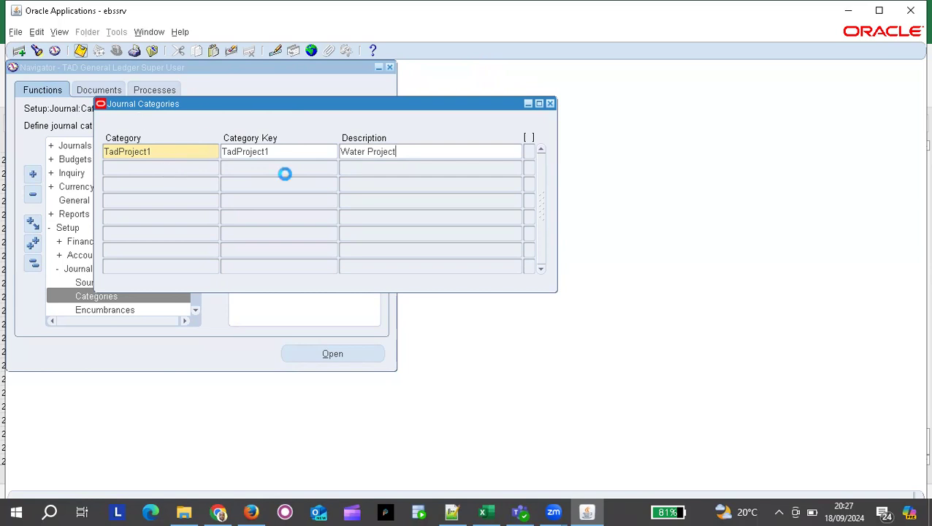
click(550, 103)
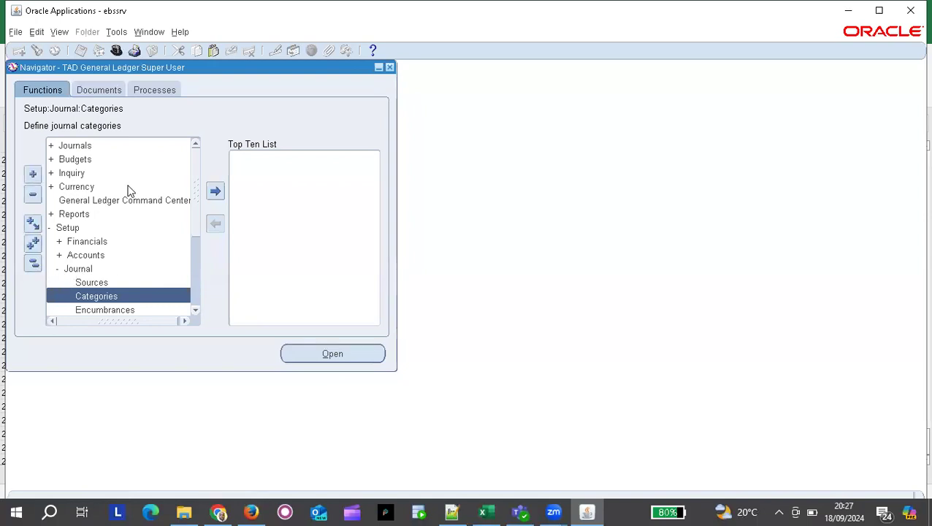
Start a new TAD Primary Ledger journal for OCT-24 and select its Adjustment category.
click(76, 146)
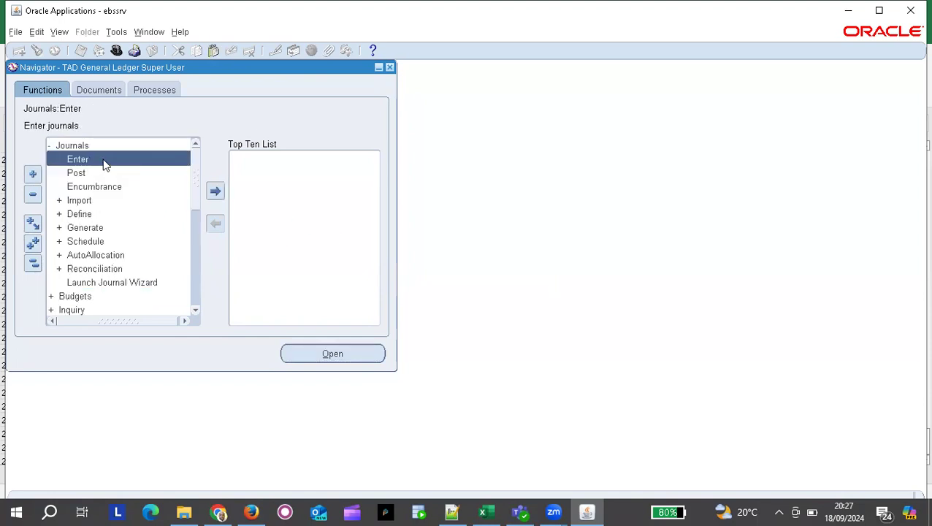
key(Return)
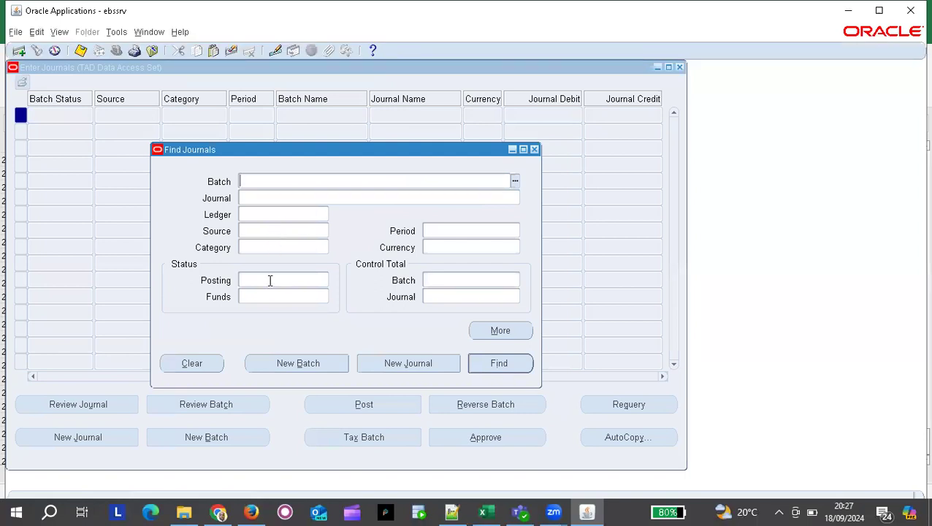
click(409, 362)
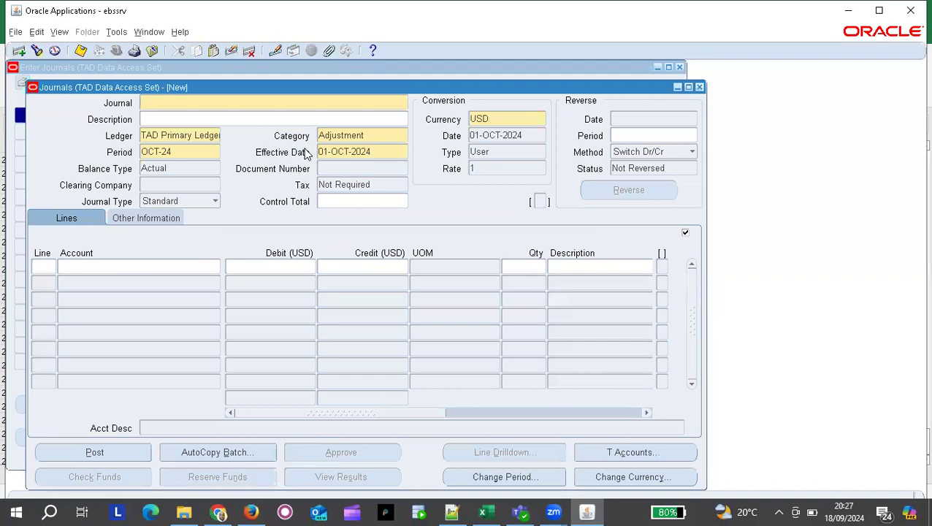
click(383, 141)
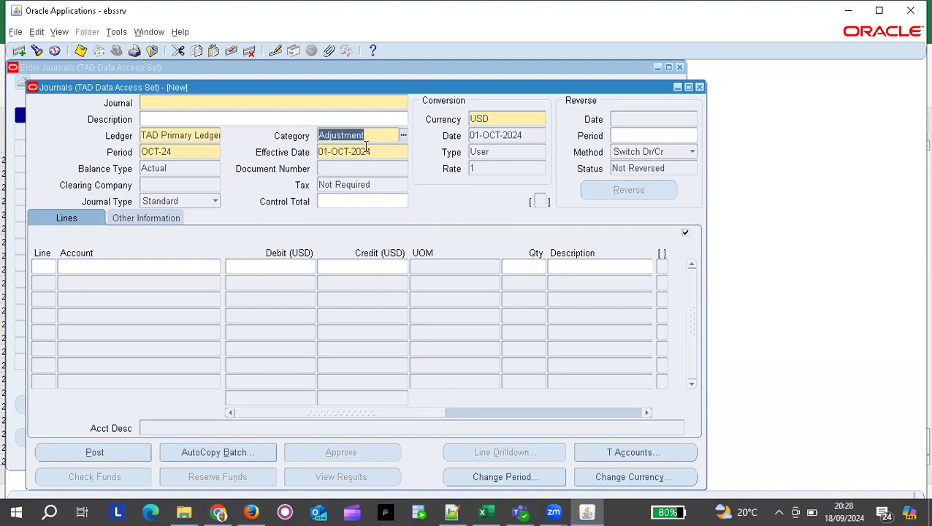
Change the journal category from Adjustment to TadProject1 by entering 'Tad'.
text(Tad)
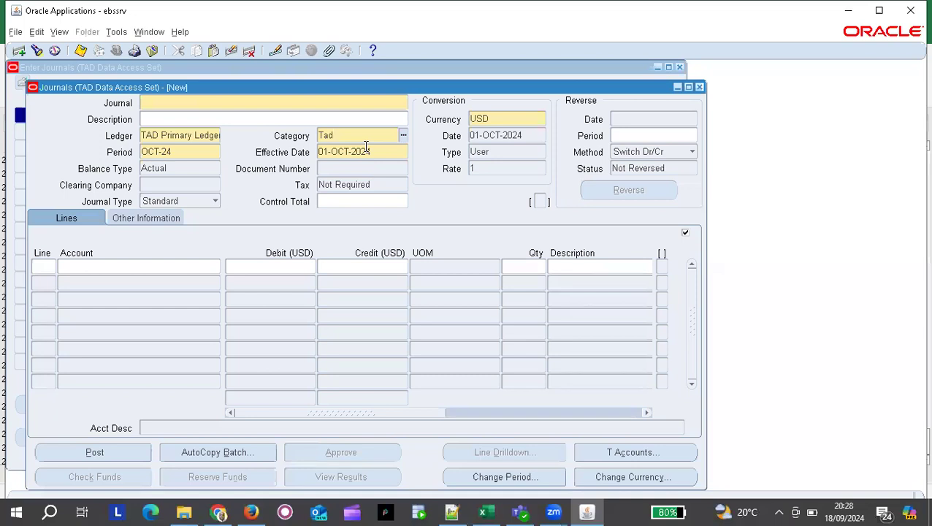
key(Tab)
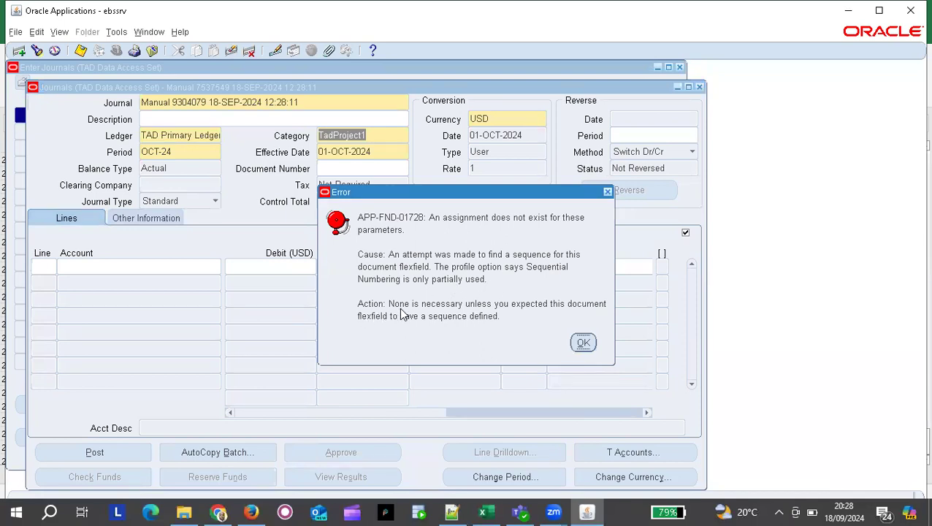
Dismiss the APP-FND-01728 sequence error and bring up Find Journals.
click(583, 344)
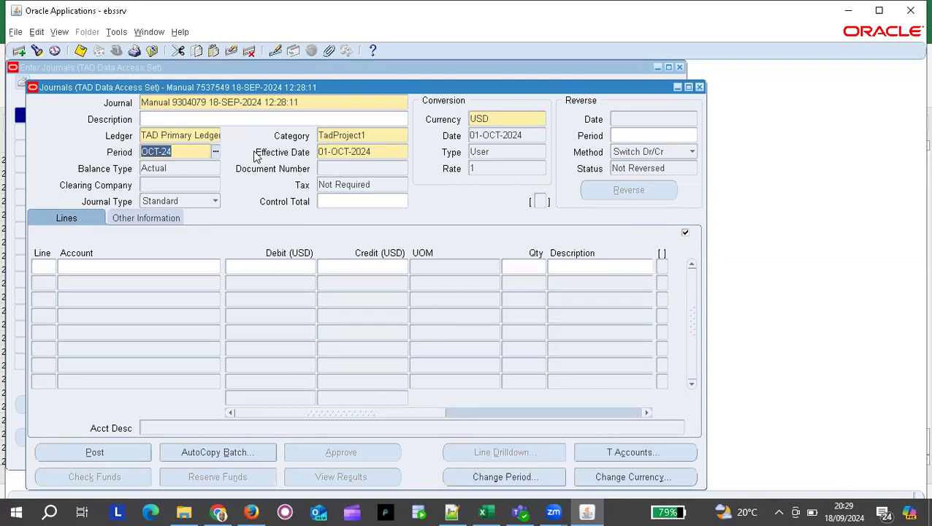
click(337, 136)
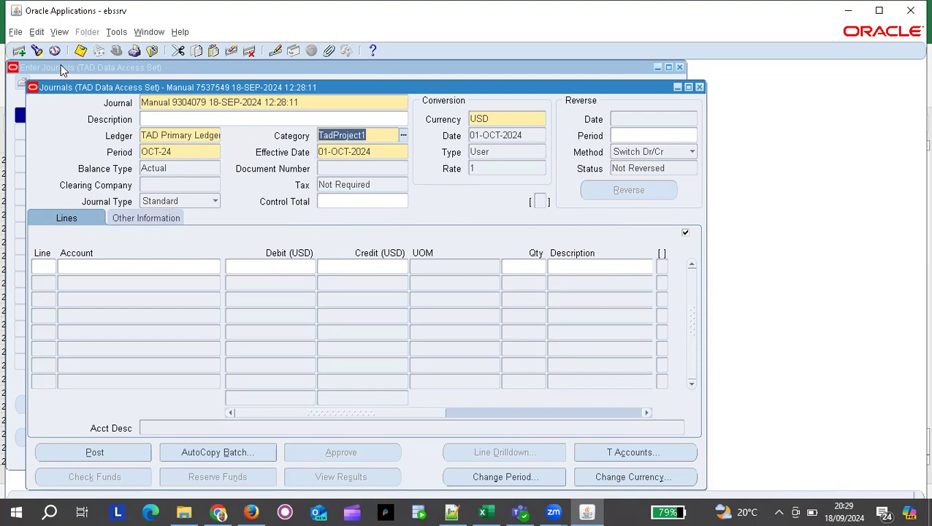
click(37, 52)
Search journals by source TADProject and category TadProject1.
click(269, 230)
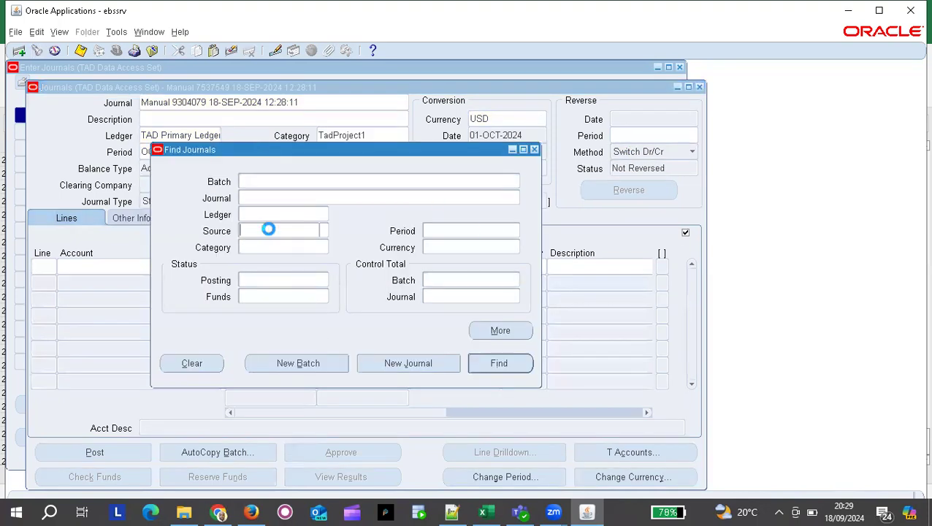
click(323, 230)
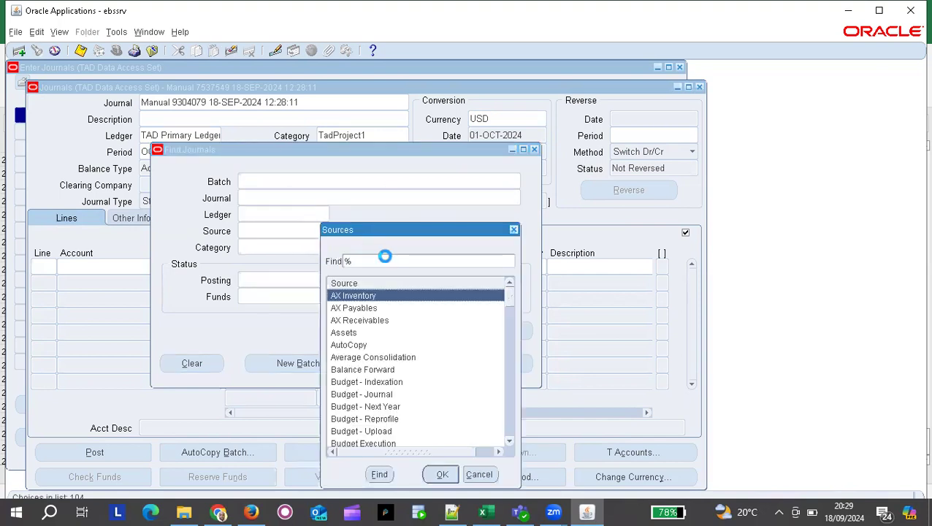
text(TAD%)
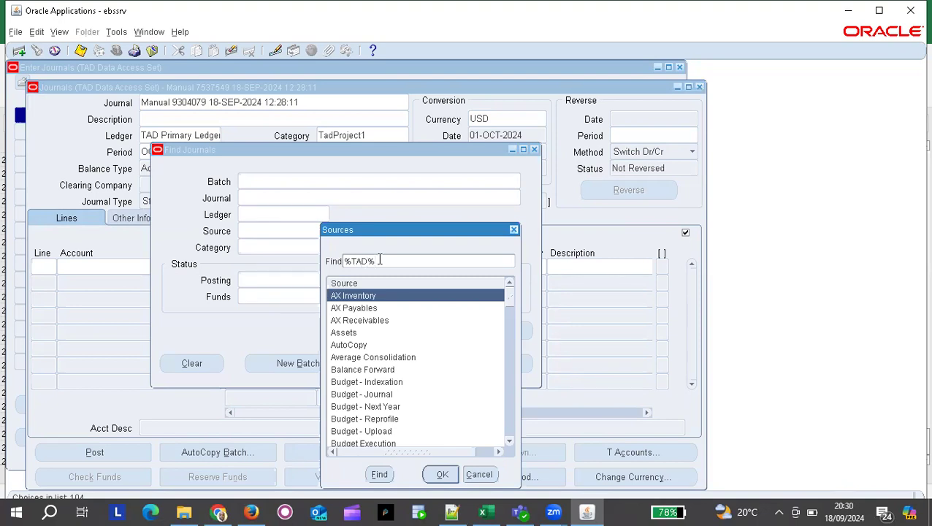
key(Return)
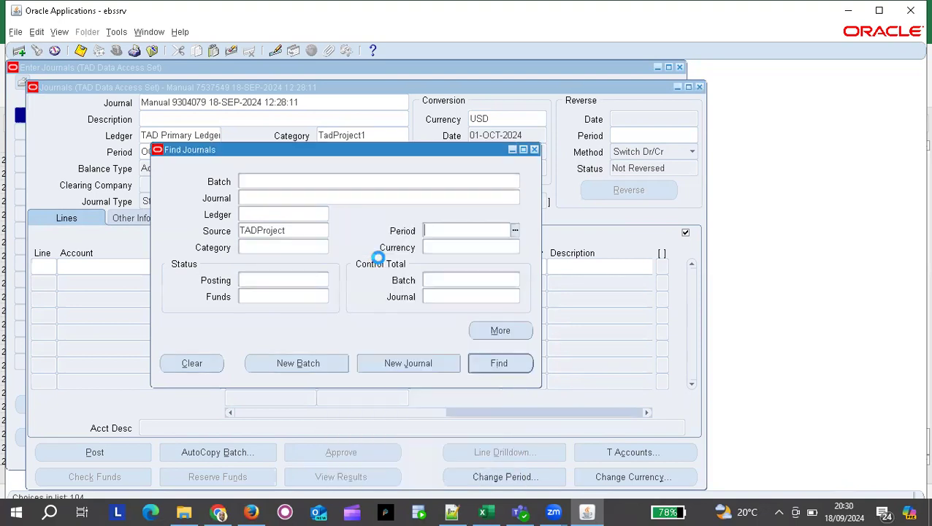
double_click(302, 231)
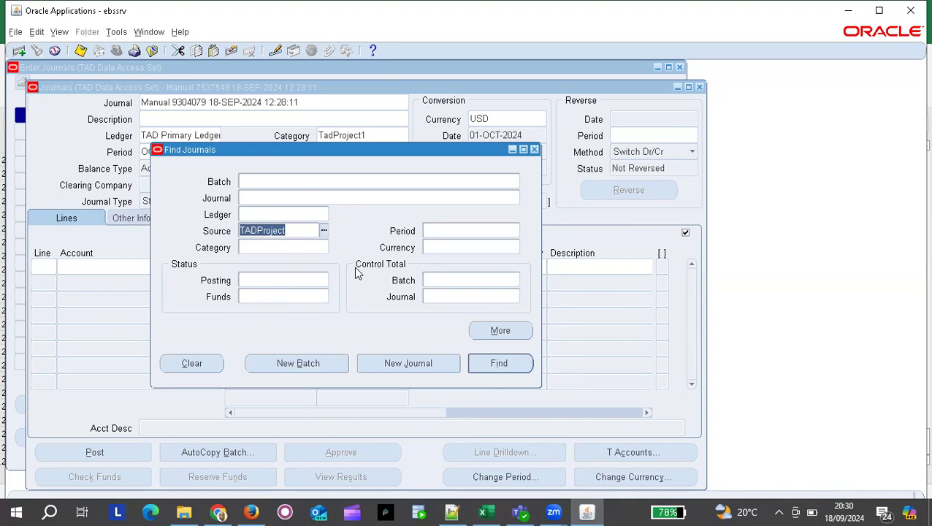
click(267, 248)
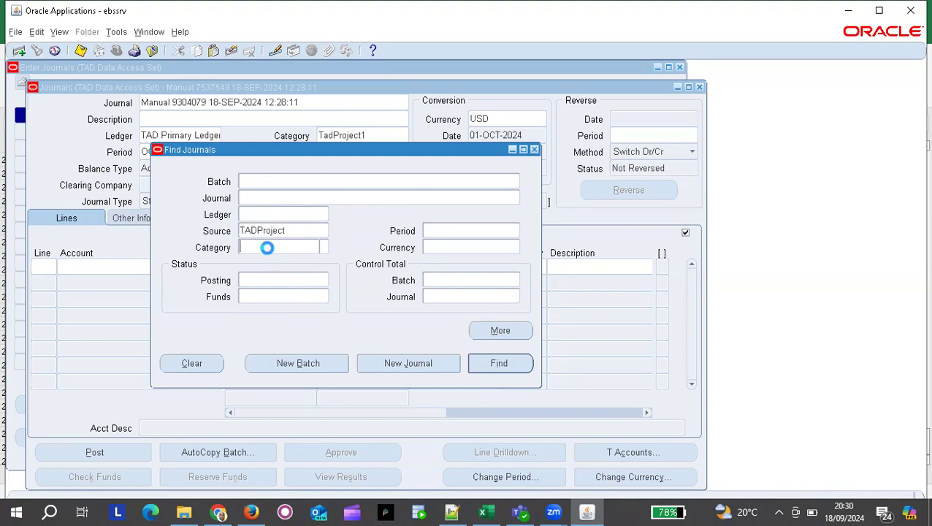
text(Tad)
key(Tab)
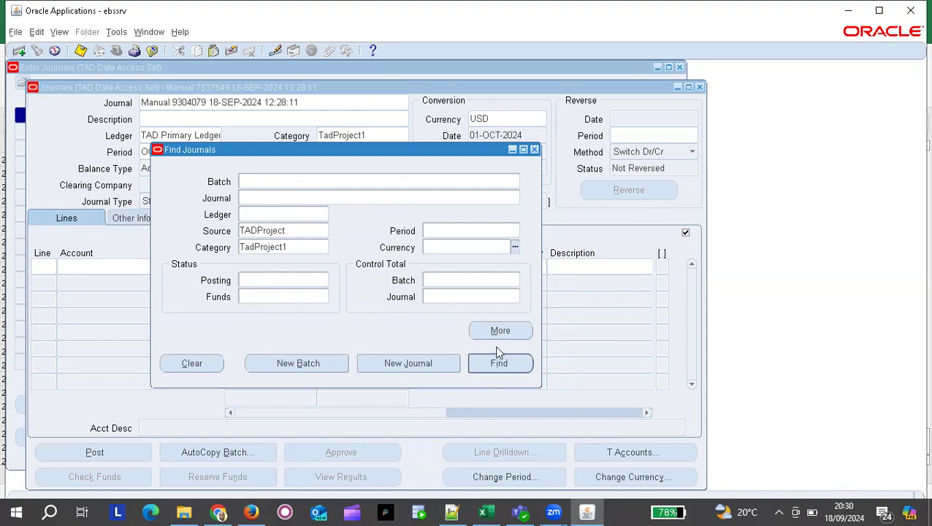
click(501, 364)
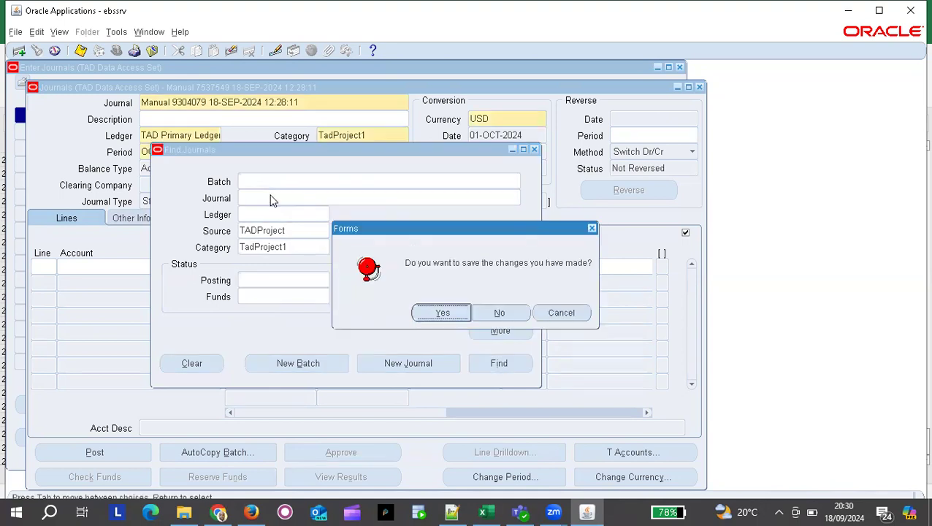
Discard the unsaved journal changes and close the empty Find Journals window.
click(509, 317)
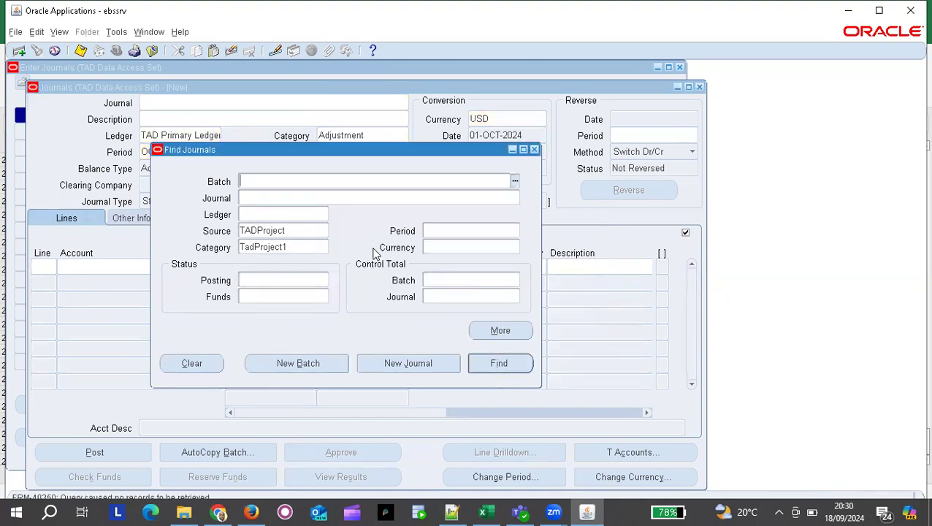
click(535, 151)
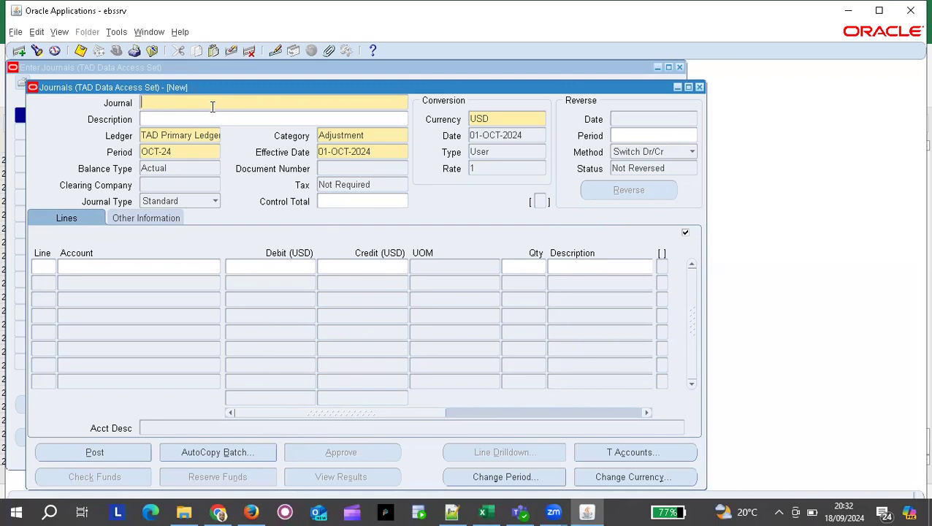
Enter journal name SuspenseJE1 and description 'Suspense account', then go to the lines.
text(SuspenseJE1)
click(168, 118)
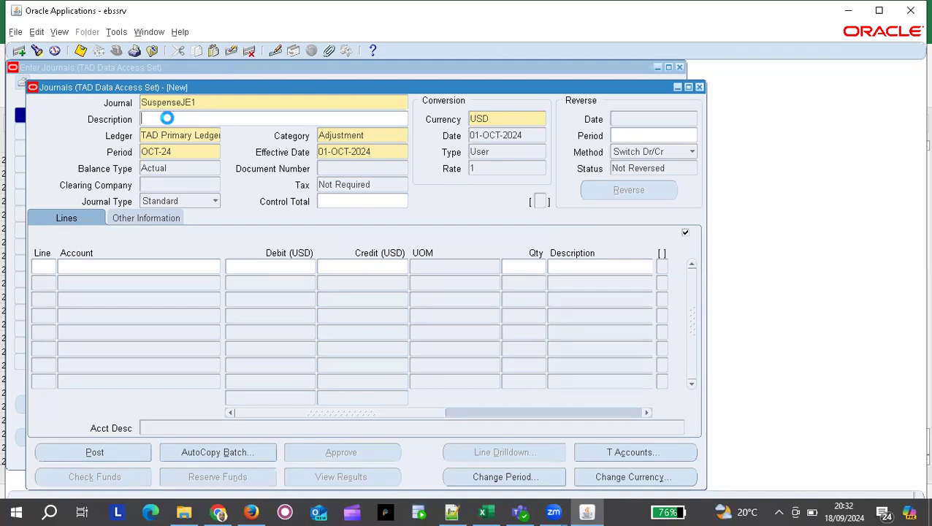
text(Suspense)
text(s)
key(BackSpace)
key(BackSpace)
text(account)
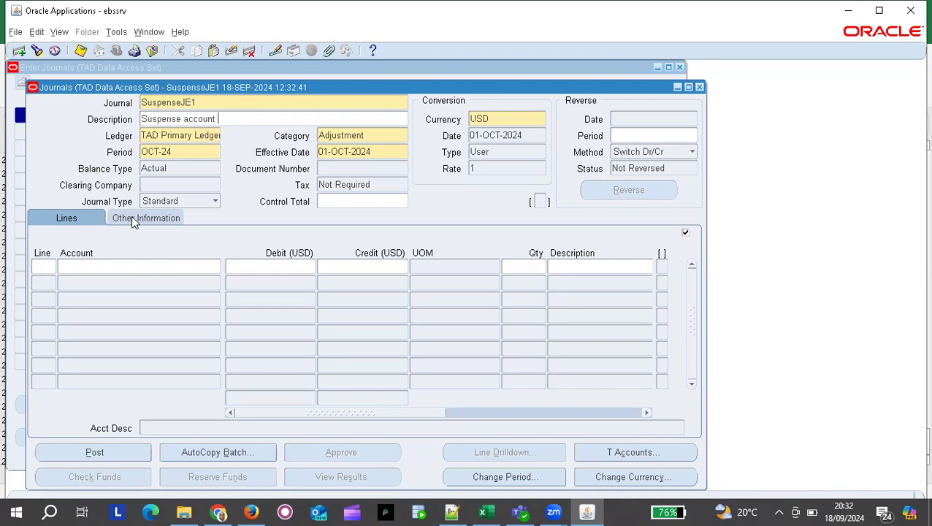
click(45, 265)
Set line 1's account to 01.001.10123.0000 (Employee Travel Cost).
click(119, 267)
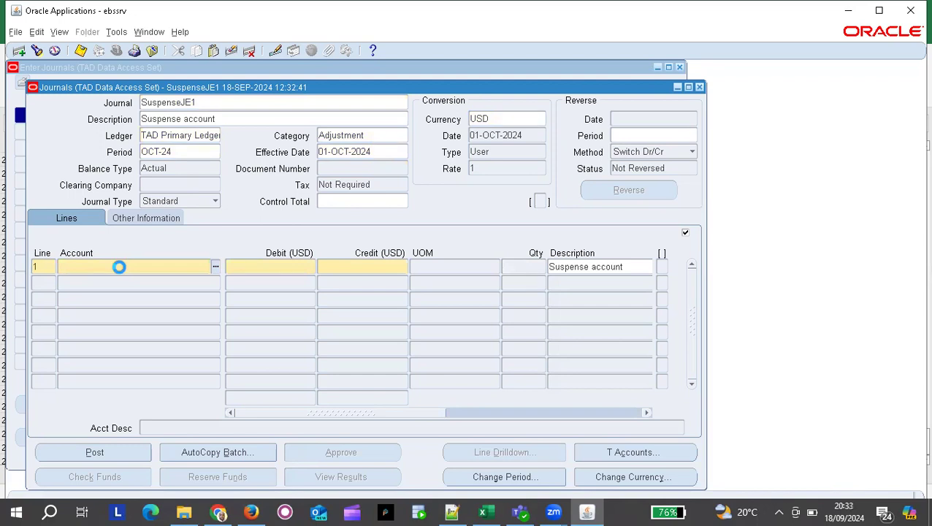
text(01)
key(Tab)
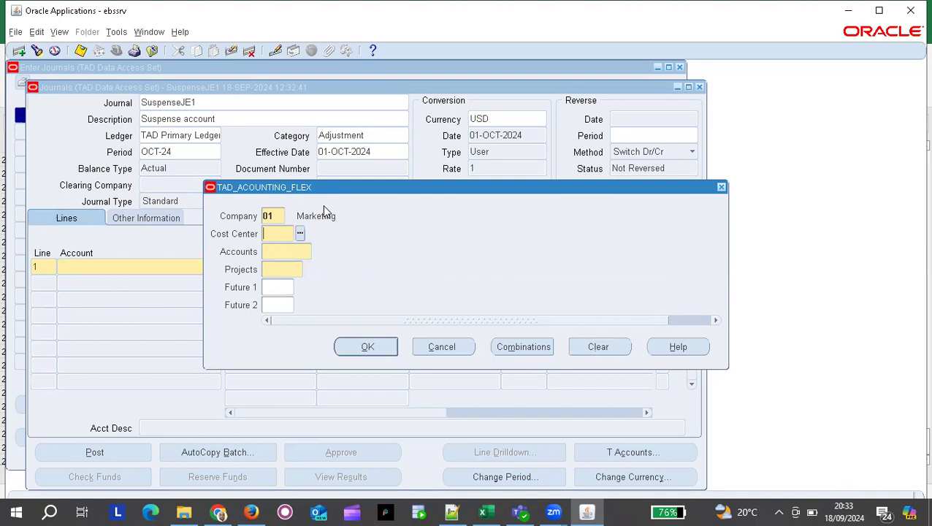
text(110)
key(Tab)
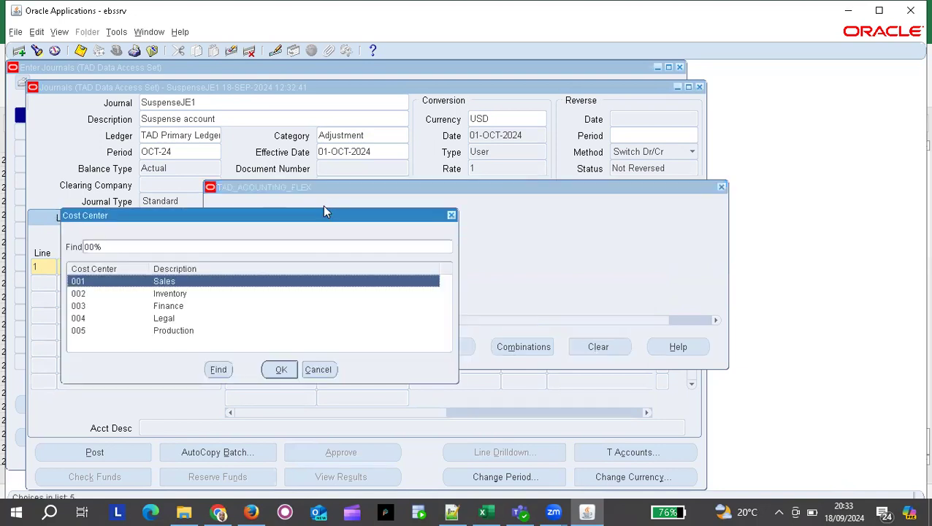
key(Escape)
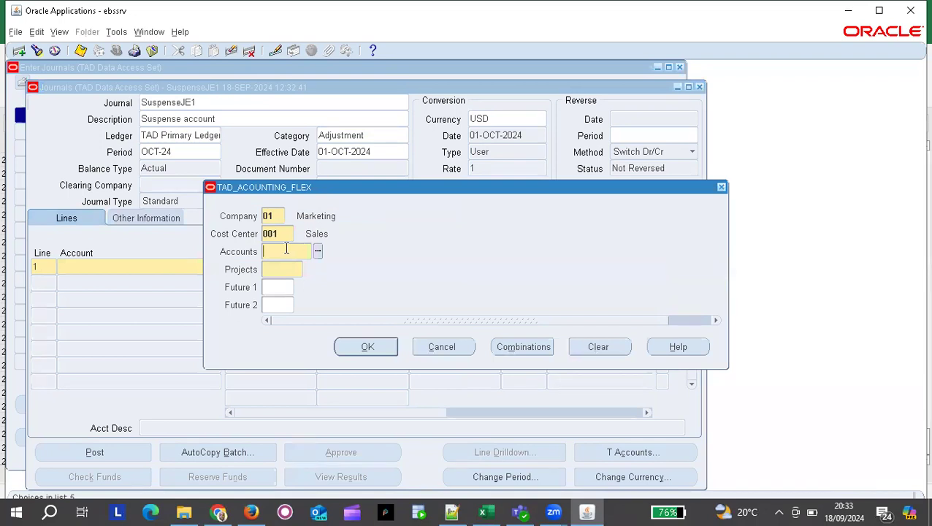
text(1012)
key(Tab)
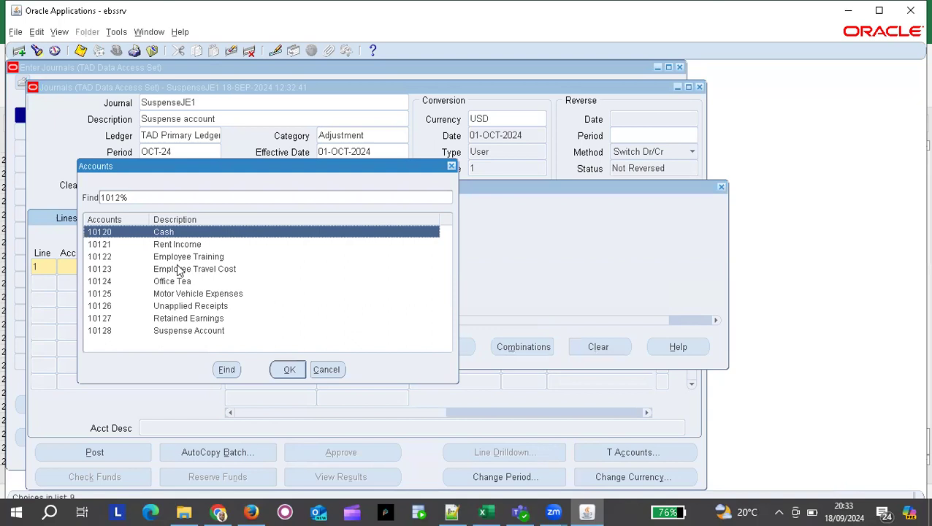
click(177, 270)
double_click(178, 270)
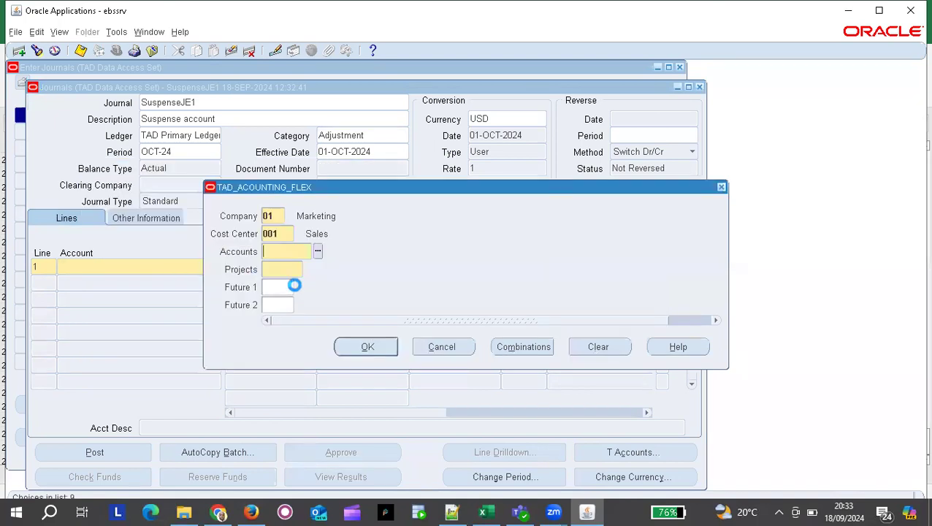
text(000)
key(Return)
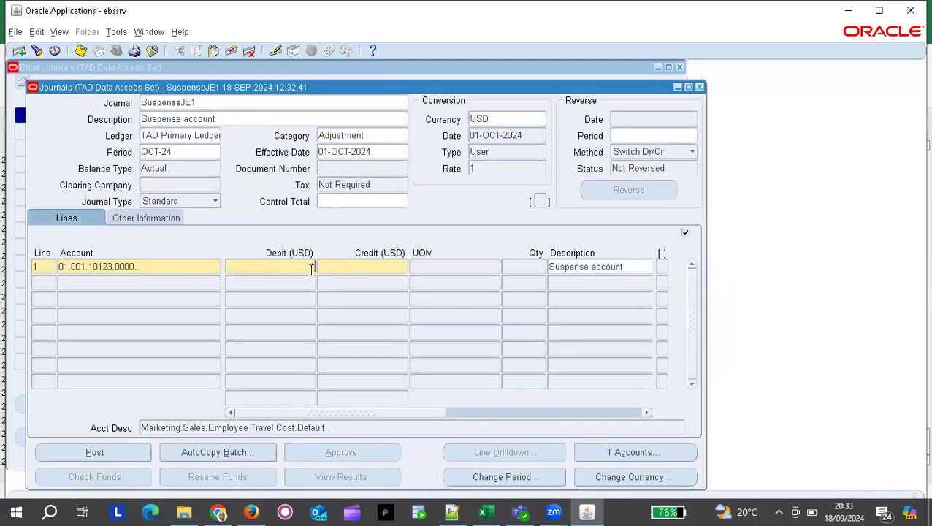
Debit 150 USD on line 1 and start line 2.
text(150)
key(Tab)
click(45, 286)
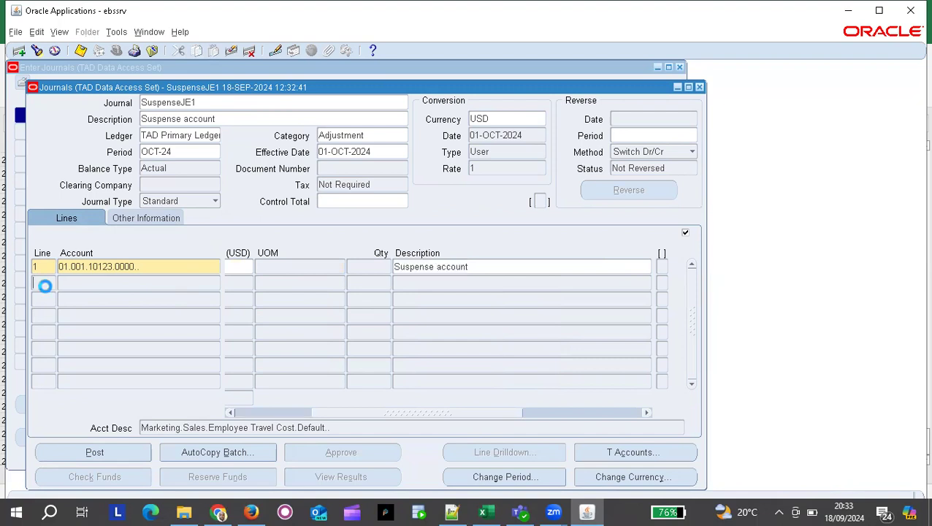
Set line 2's account to 01.001.10120.0000 (Cash) with cost center 001.
click(103, 282)
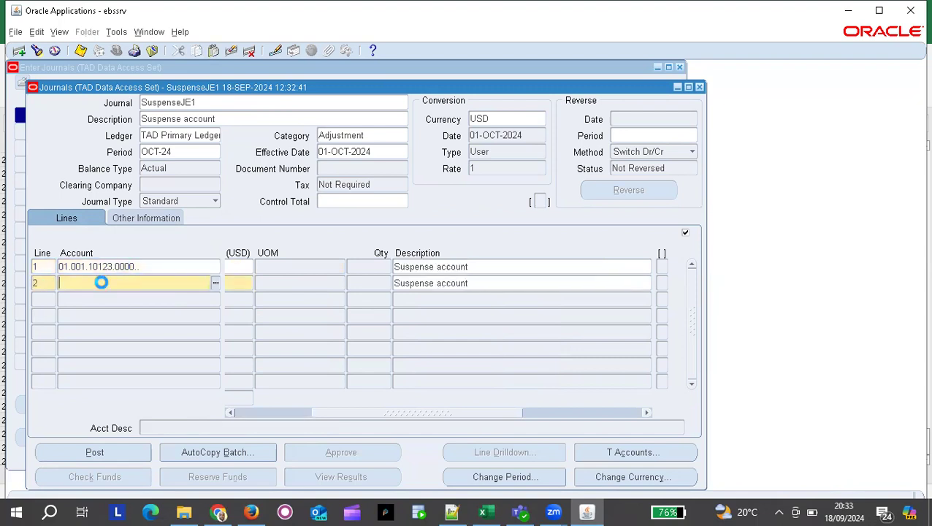
click(284, 232)
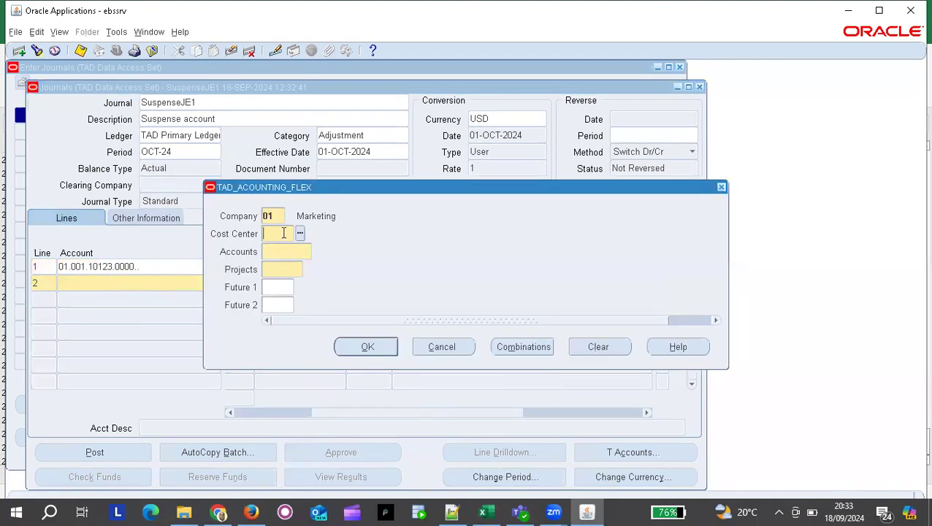
text(1)
key(BackSpace)
text(001)
key(Tab)
key(ctrl+l)
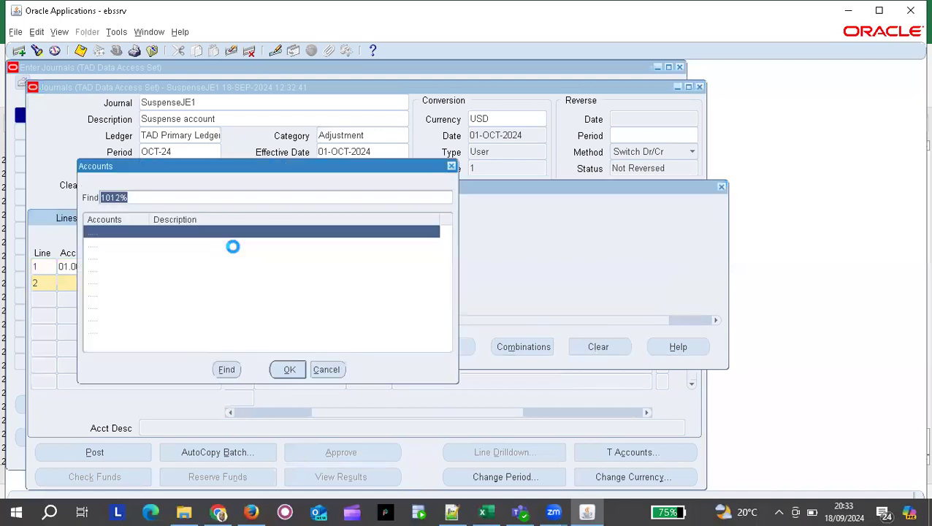
click(288, 369)
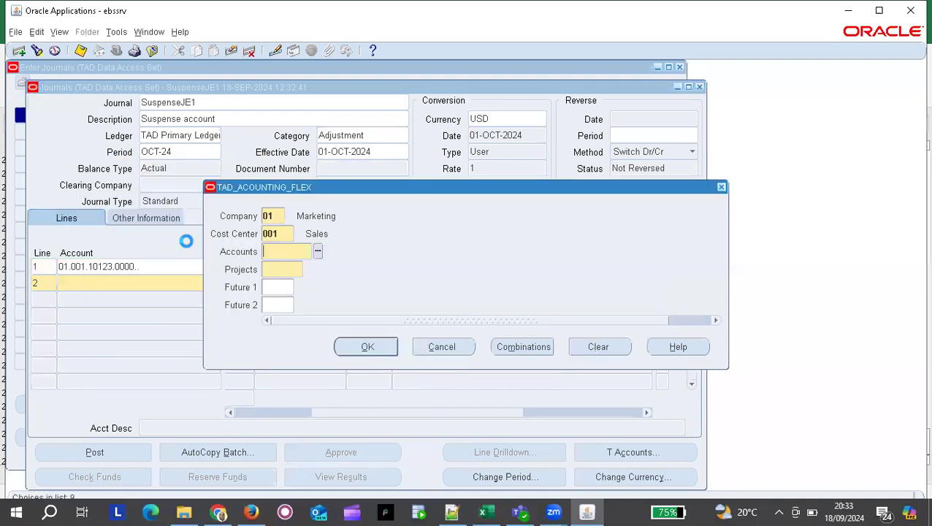
text(000)
key(Return)
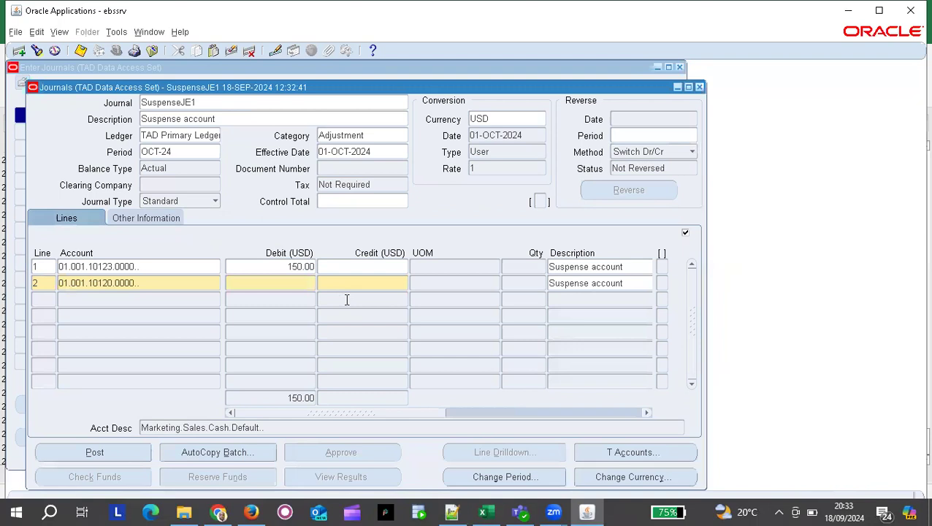
Enter a 200 USD credit on line 2.
click(343, 287)
text(2000)
key(BackSpace)
Correct the journal description to read 'Suspense acccount'.
click(219, 118)
click(220, 117)
key(BackSpace)
key(BackSpace)
key(BackSpace)
key(BackSpace)
key(BackSpace)
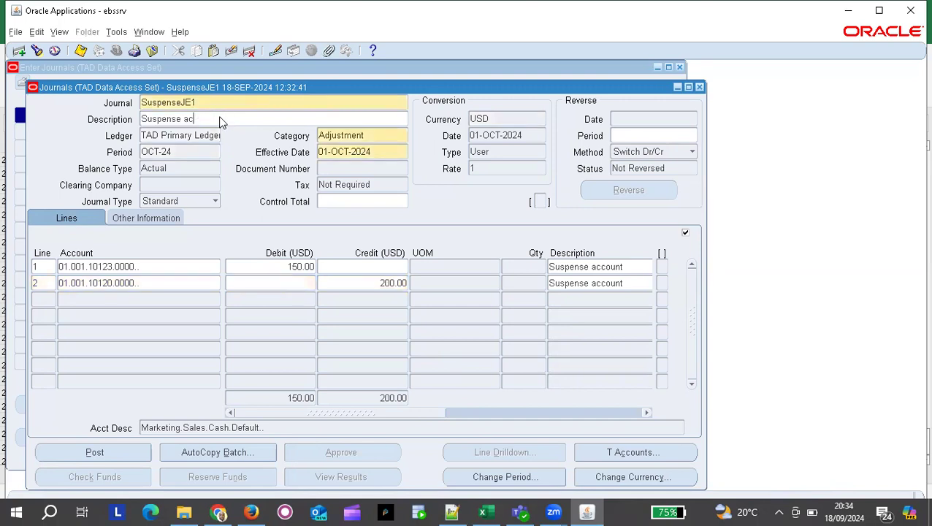
text(ccount)
click(170, 285)
Save the unbalanced journal anyway and accept document number 10013.
click(81, 50)
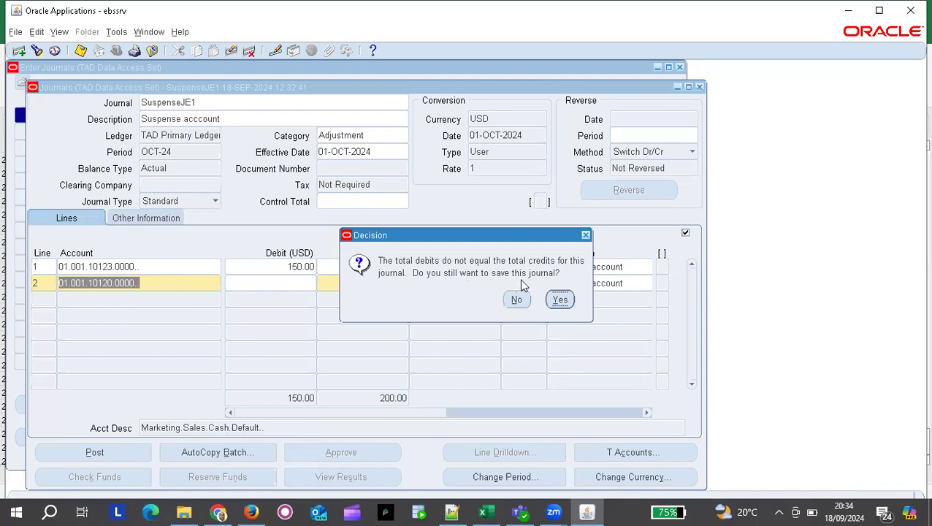
click(559, 300)
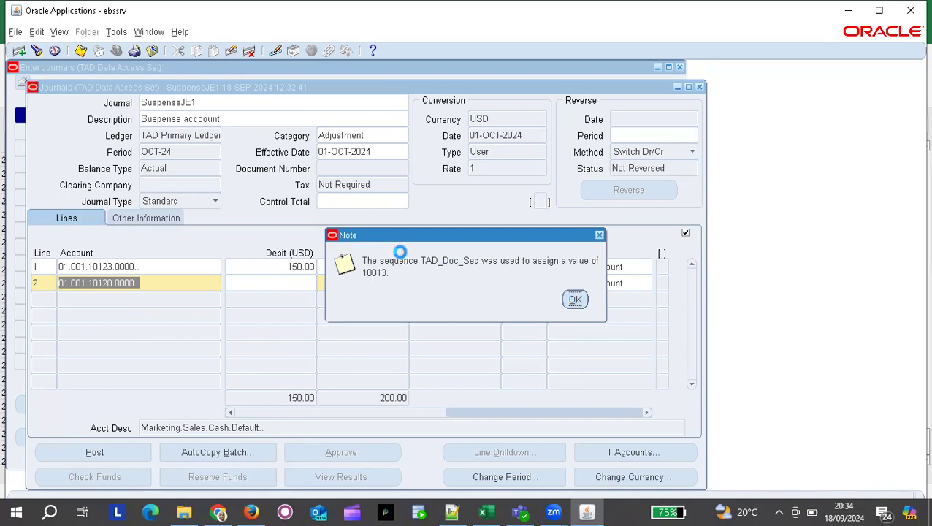
key(Return)
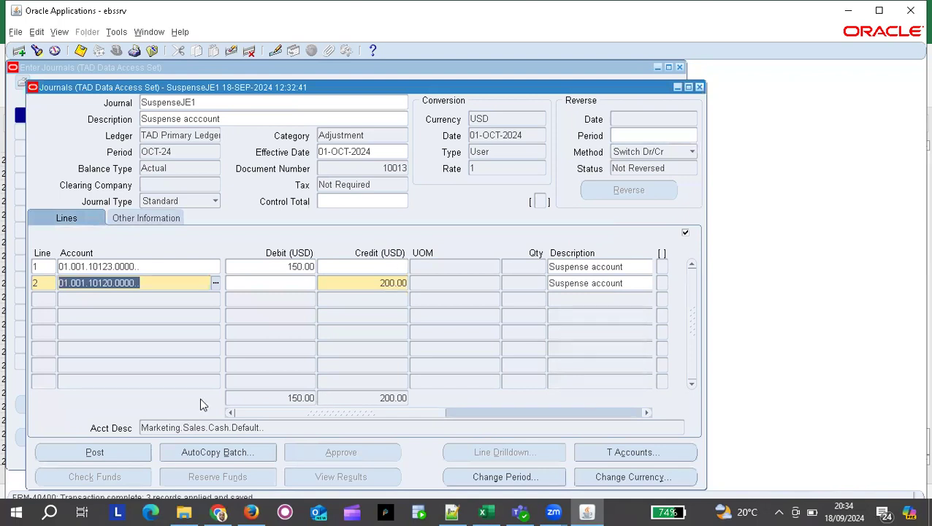
Post SuspenseJE1 and acknowledge posting request 39058202.
click(120, 458)
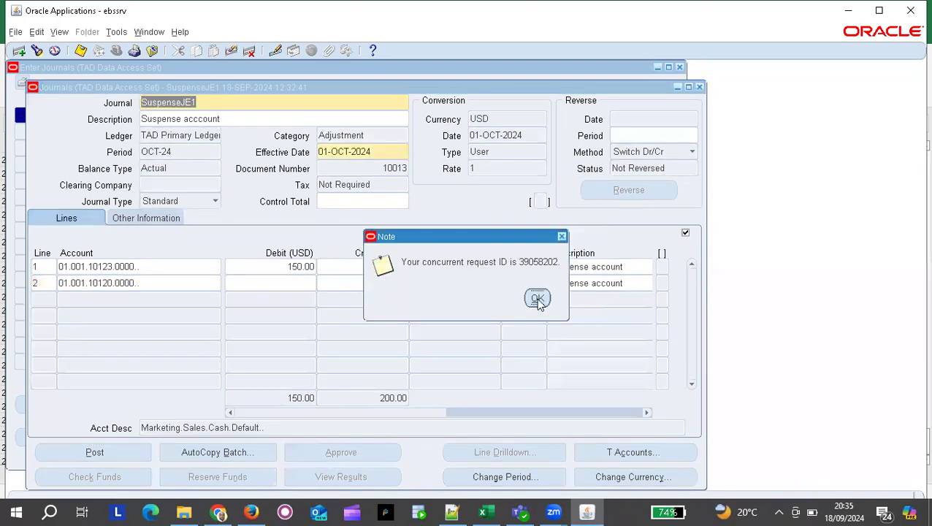
click(538, 299)
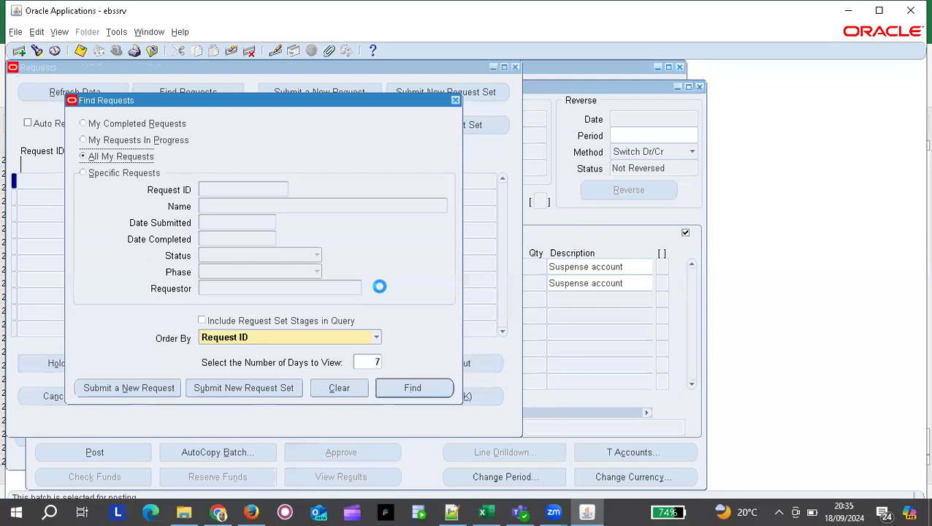
List all requests, refresh until 39058202 shows Completed with Warning, then view its log.
key(Return)
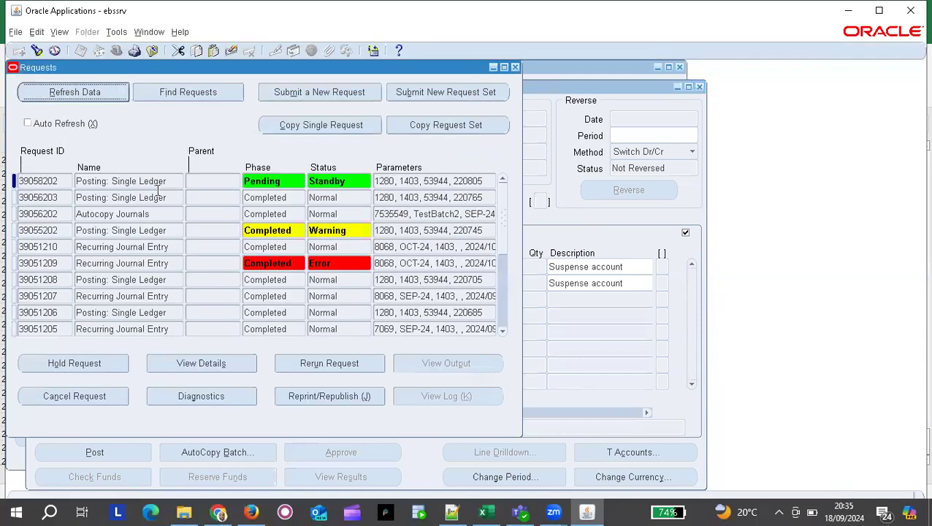
click(98, 89)
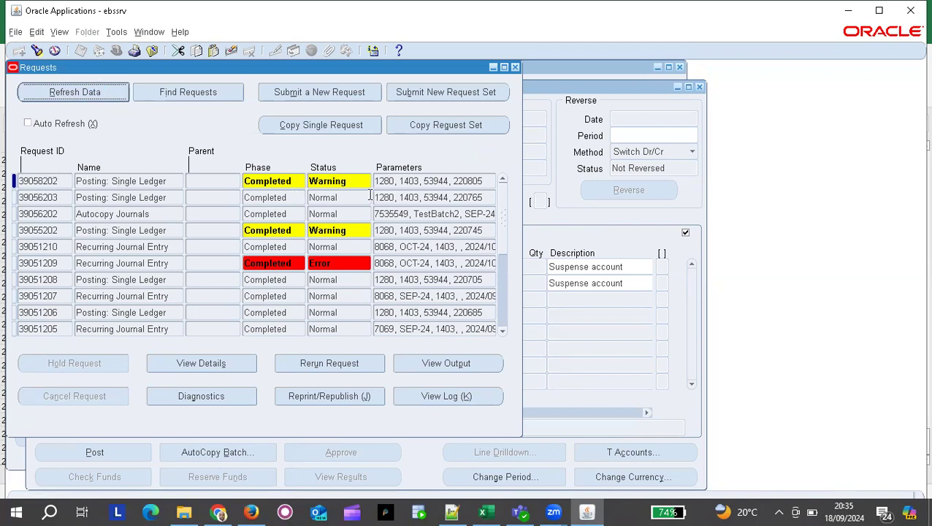
double_click(352, 181)
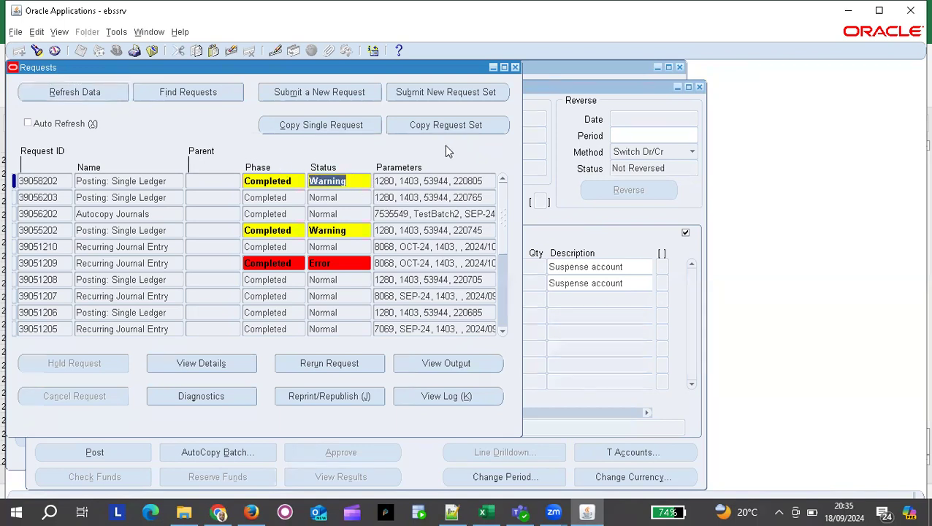
click(442, 397)
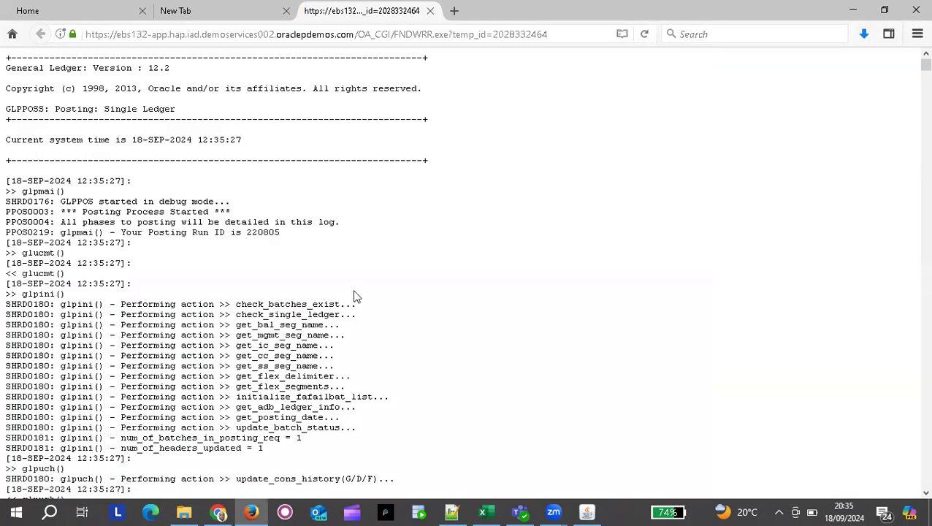
Scroll down the posting log through its glpcbs() journal validation steps.
scroll(356, 296, down, 7)
scroll(355, 295, down, 8)
scroll(356, 296, down, 6)
scroll(356, 296, down, 17)
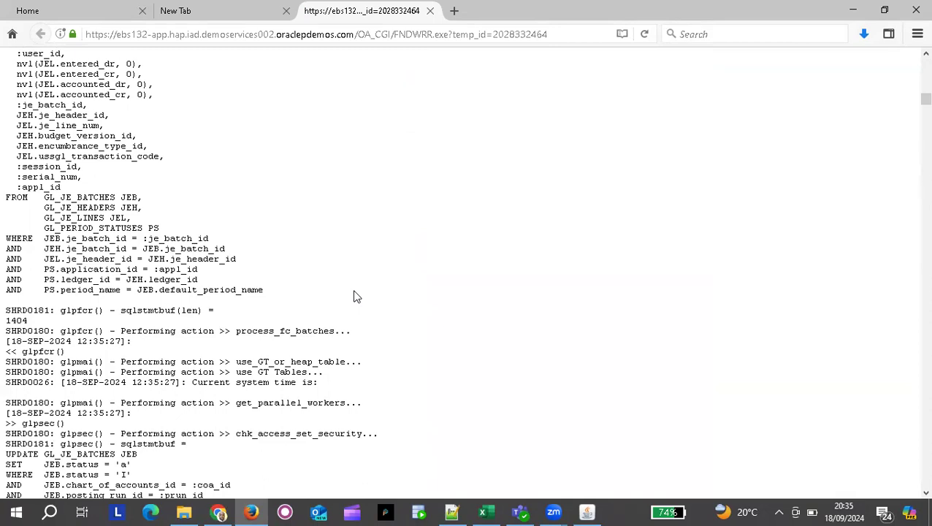
scroll(356, 296, down, 4)
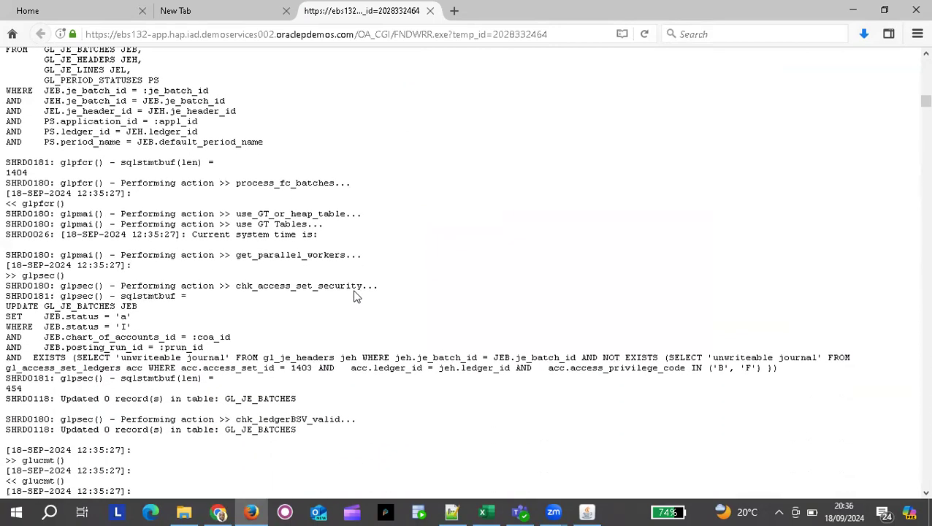
scroll(355, 296, down, 2)
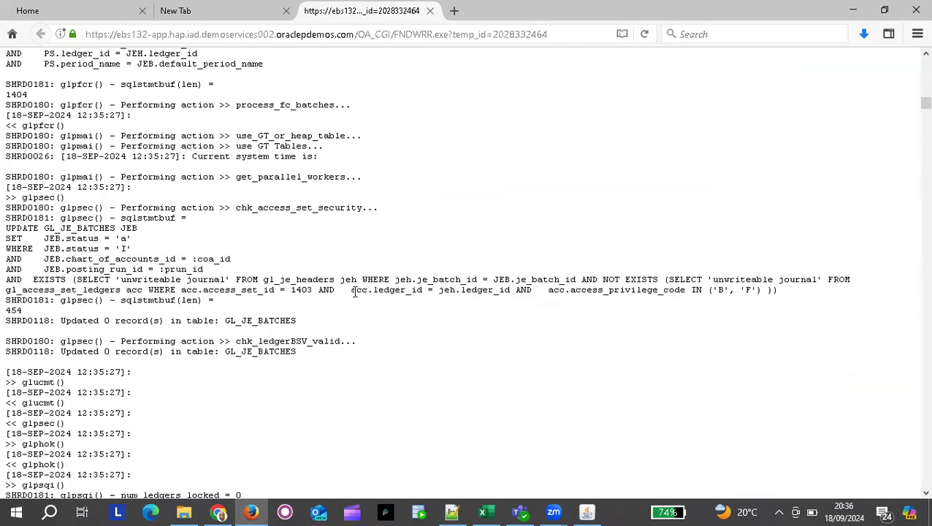
scroll(354, 292, down, 2)
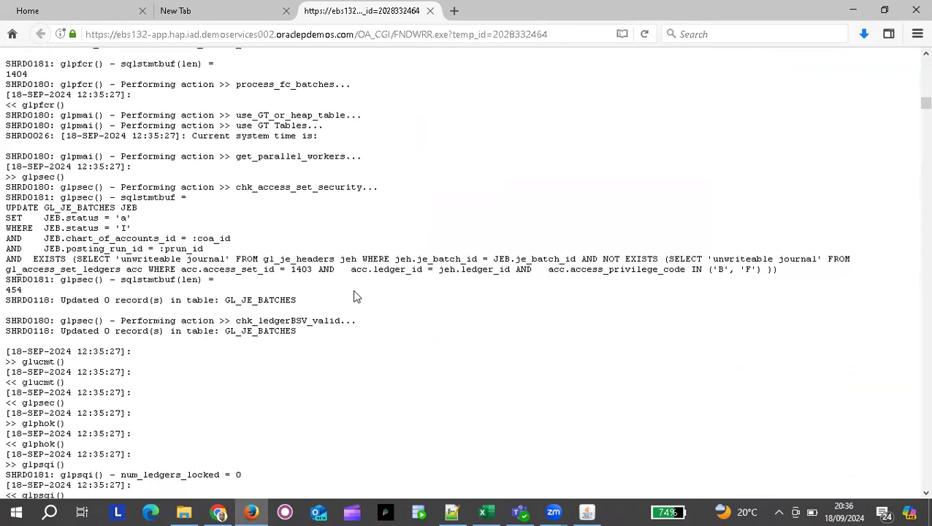
scroll(356, 296, down, 10)
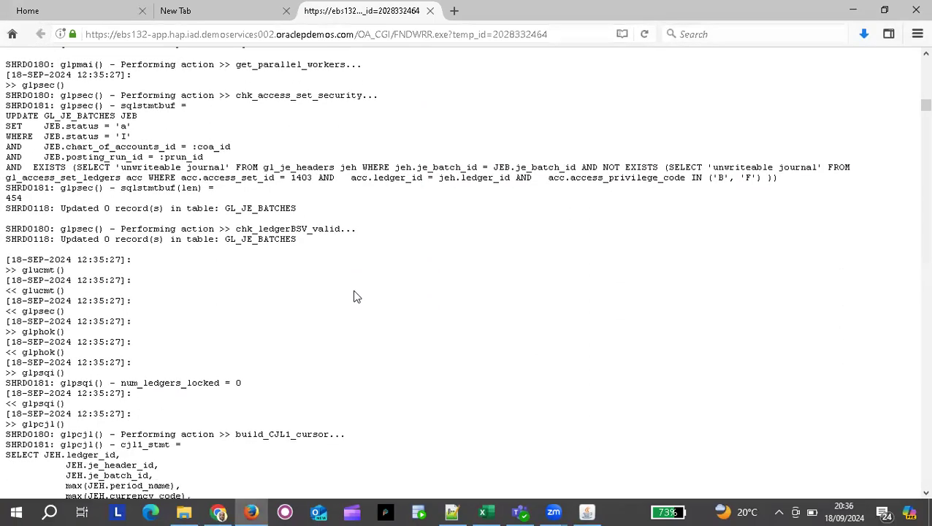
scroll(356, 296, down, 17)
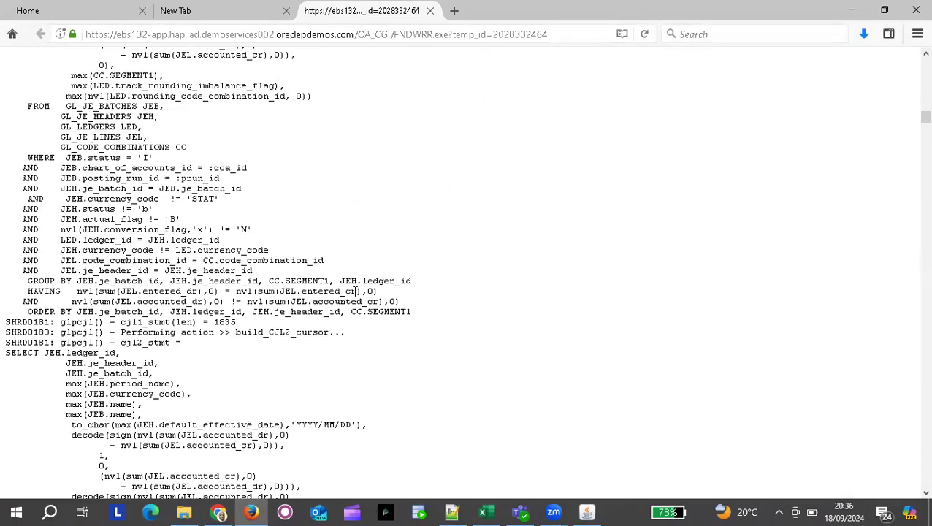
scroll(356, 296, down, 10)
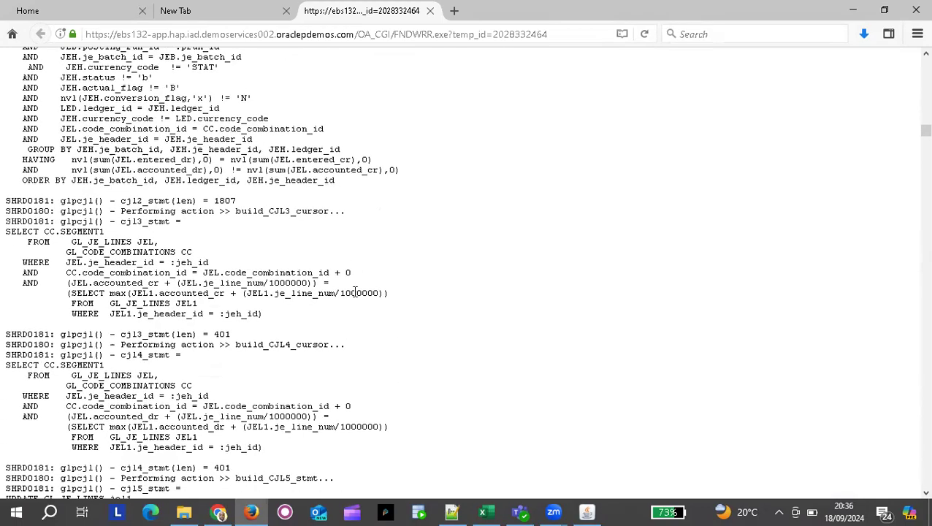
scroll(355, 296, down, 20)
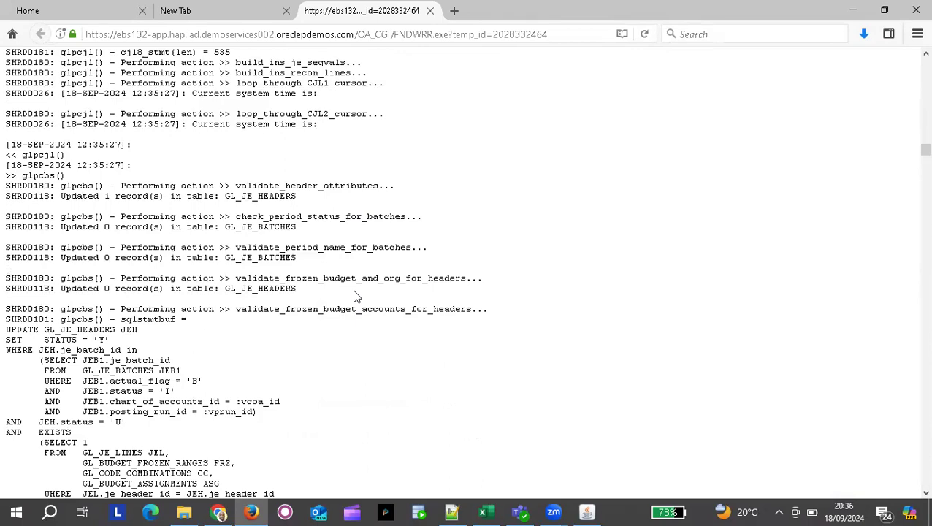
scroll(356, 296, down, 14)
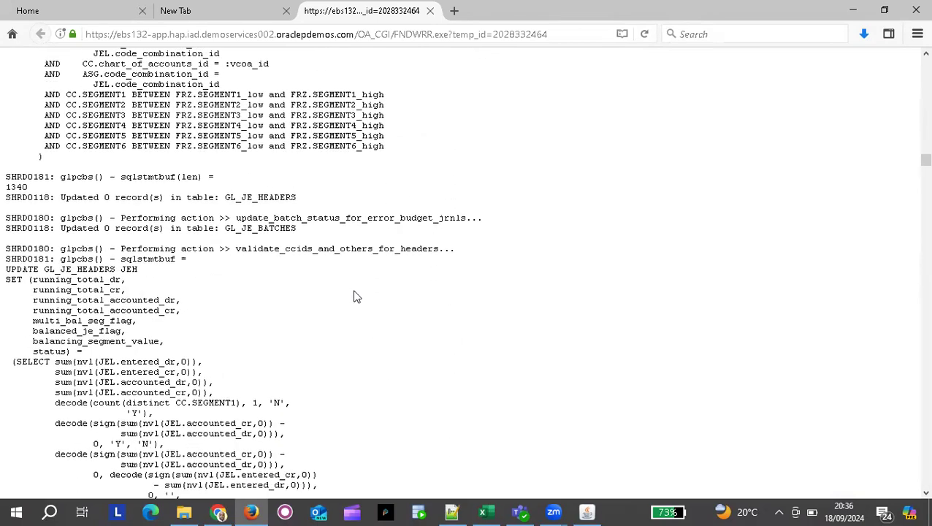
scroll(356, 296, down, 2)
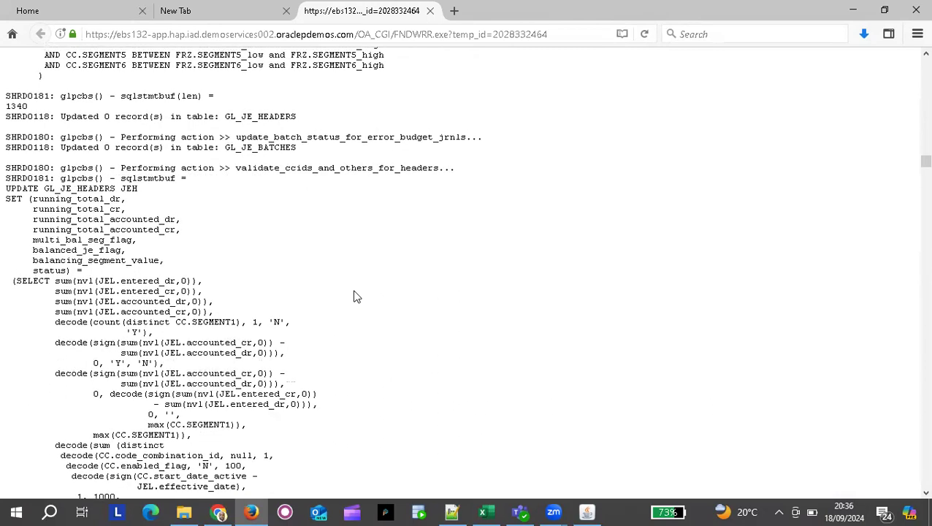
scroll(356, 296, down, 12)
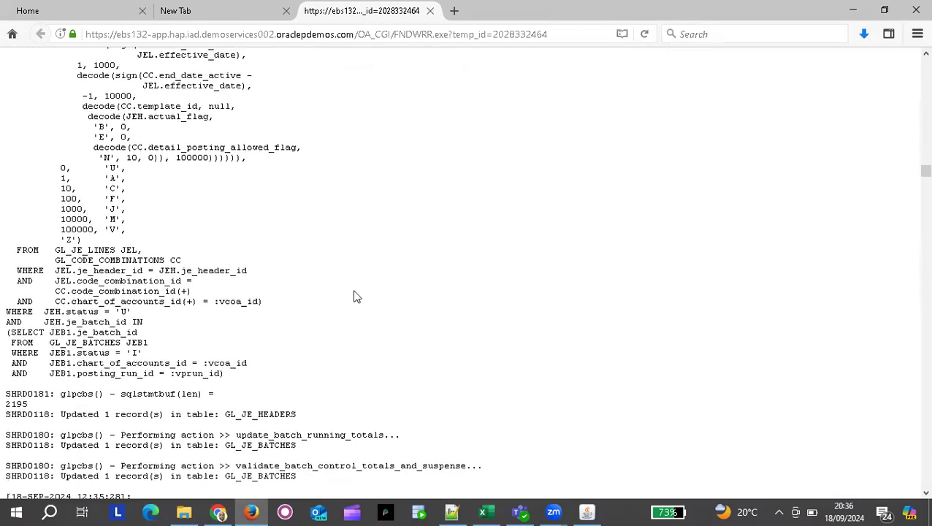
Back in the Requests window, open the output report for request 39058202.
key(alt+Tab)
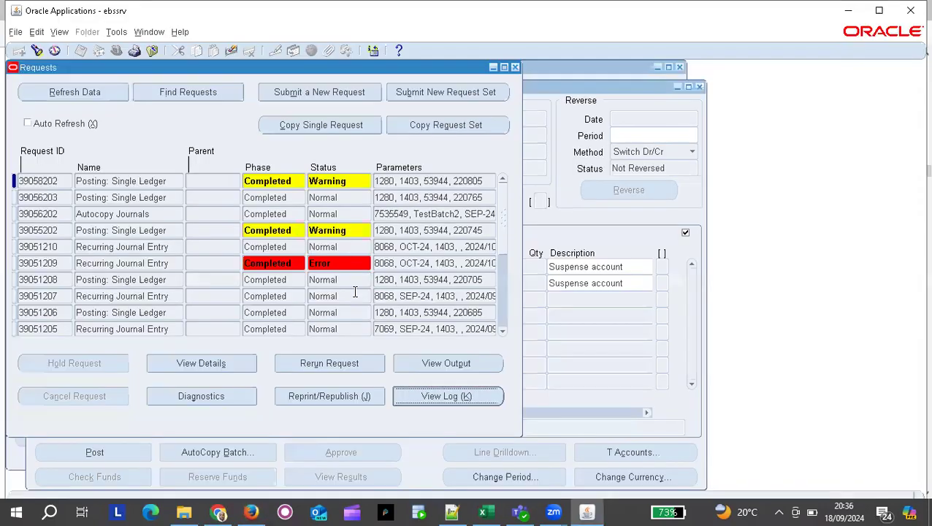
click(446, 364)
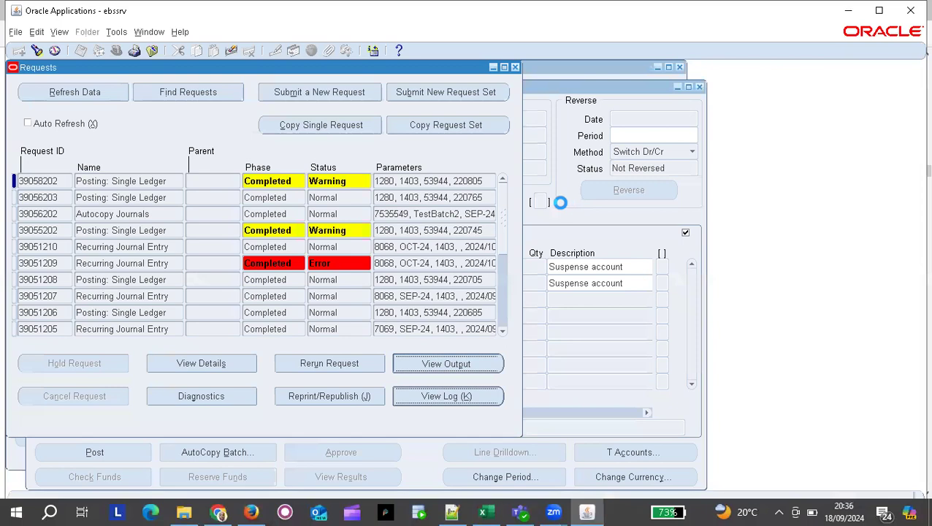
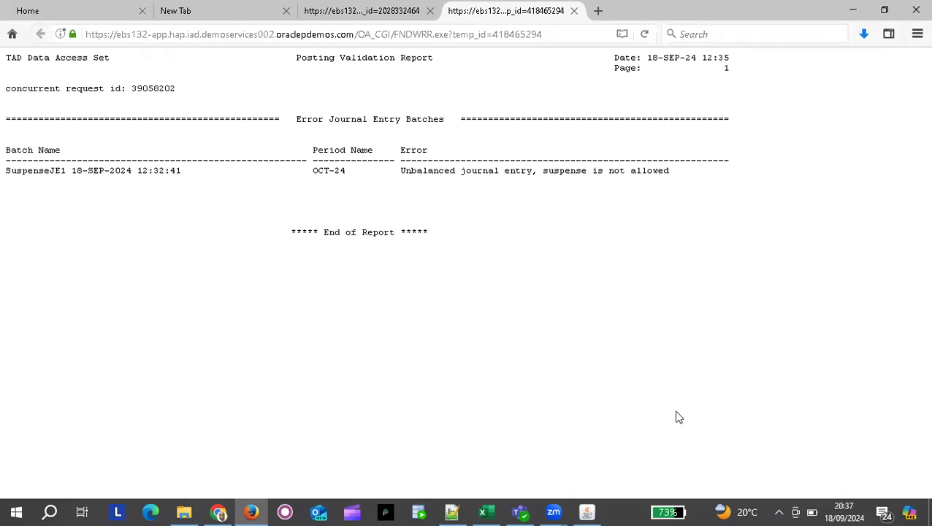
Bring the Oracle Applications window back in front of the posting report.
click(587, 512)
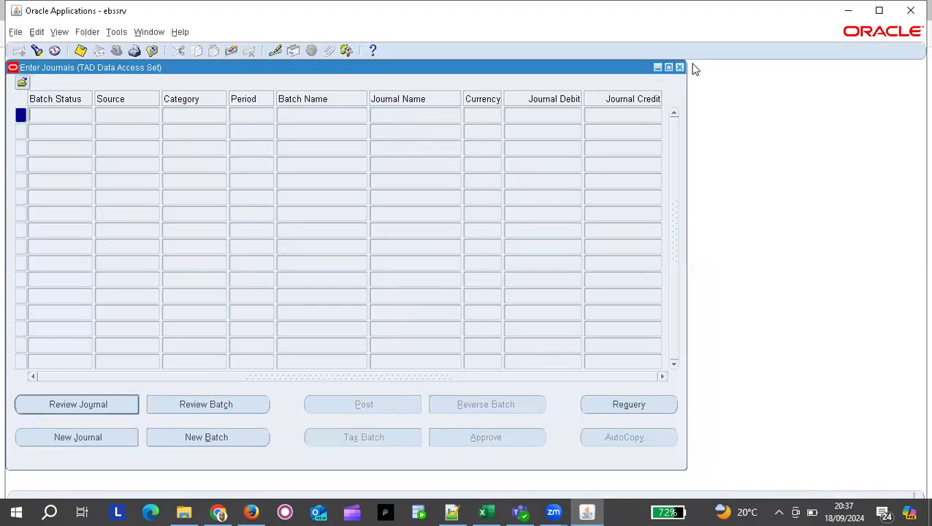
Close Enter Journals and open Setup > Financials > Accounting Setup Manager > Accounting Setups.
click(679, 68)
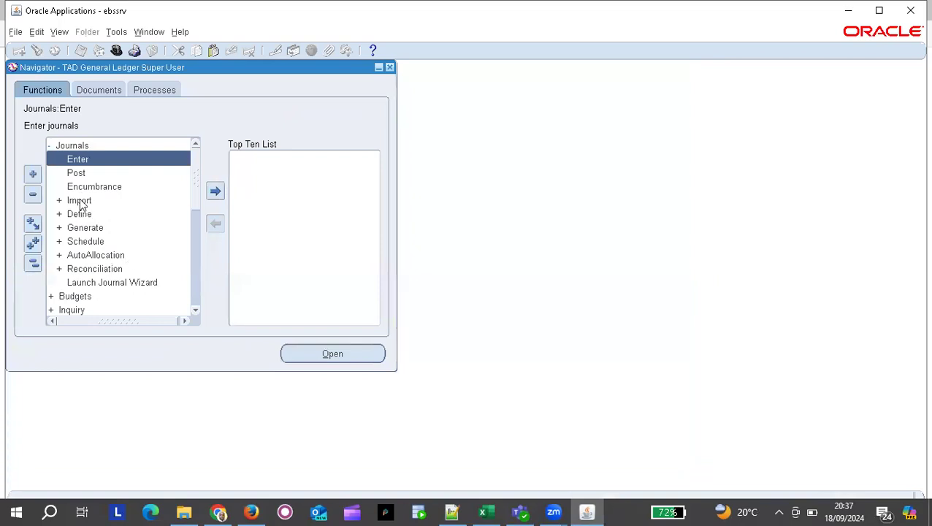
click(33, 263)
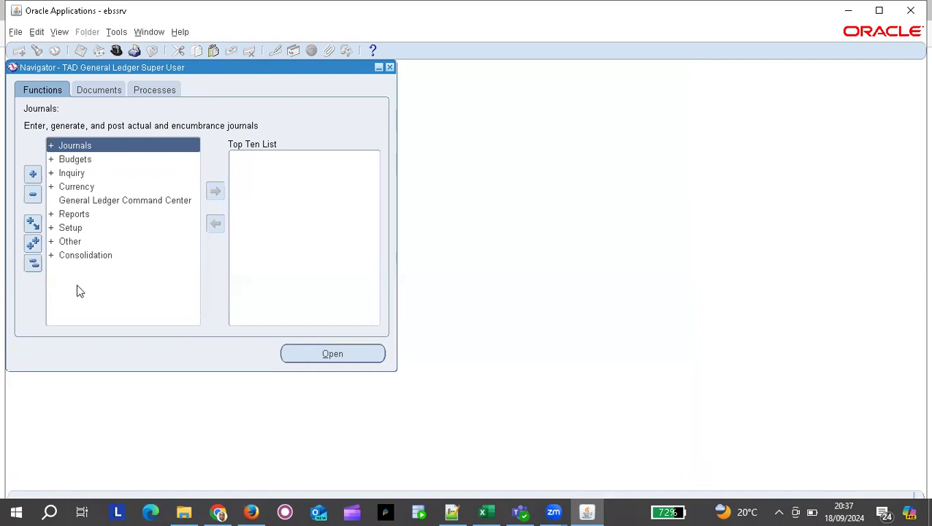
click(74, 228)
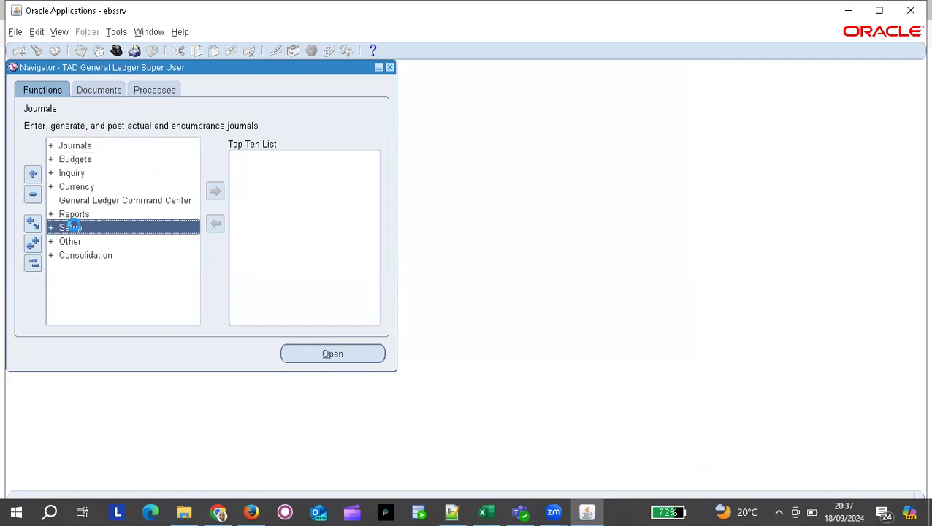
double_click(148, 232)
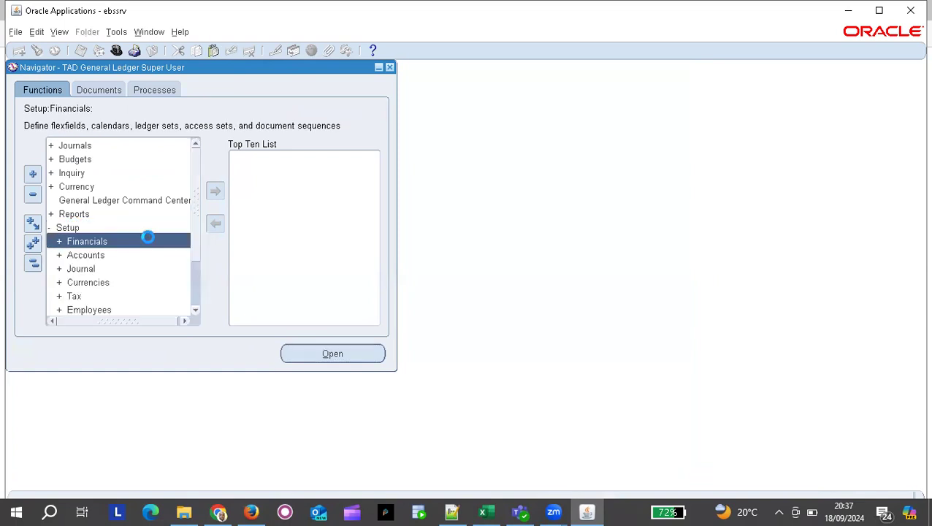
double_click(88, 242)
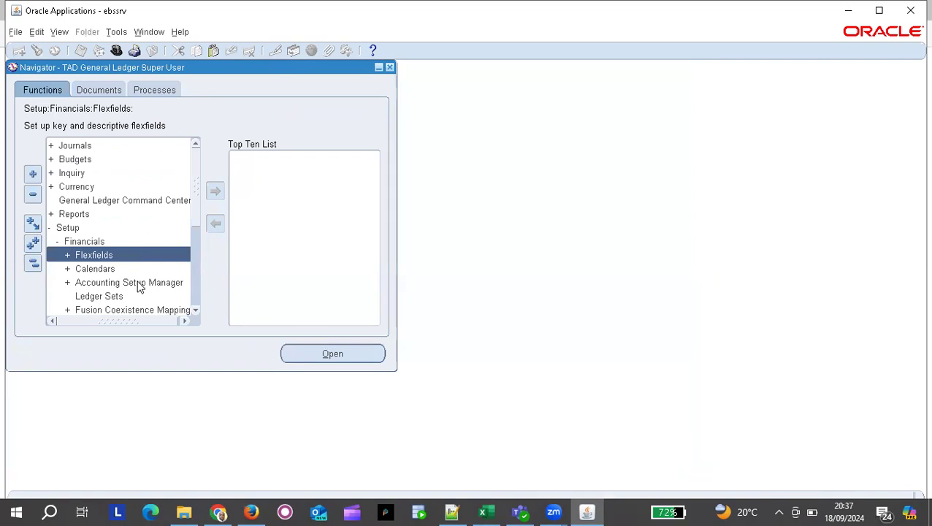
click(137, 283)
double_click(136, 282)
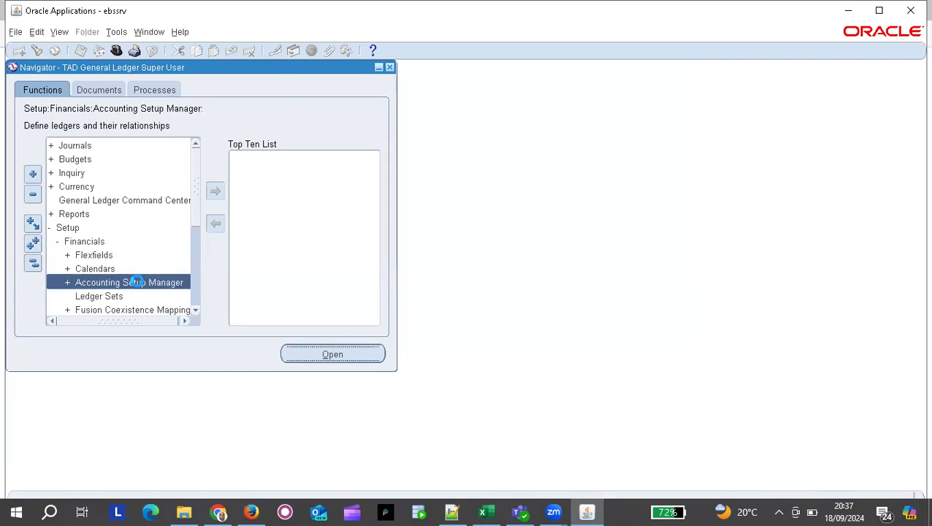
key(Return)
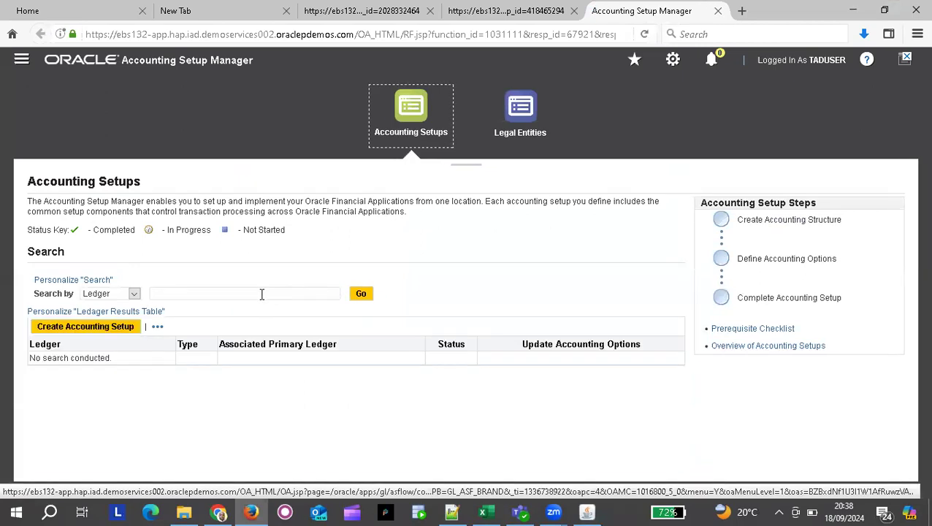
Search ledgers for 'Tad' and open Accounting Options for TAD Primary Ledger.
click(261, 294)
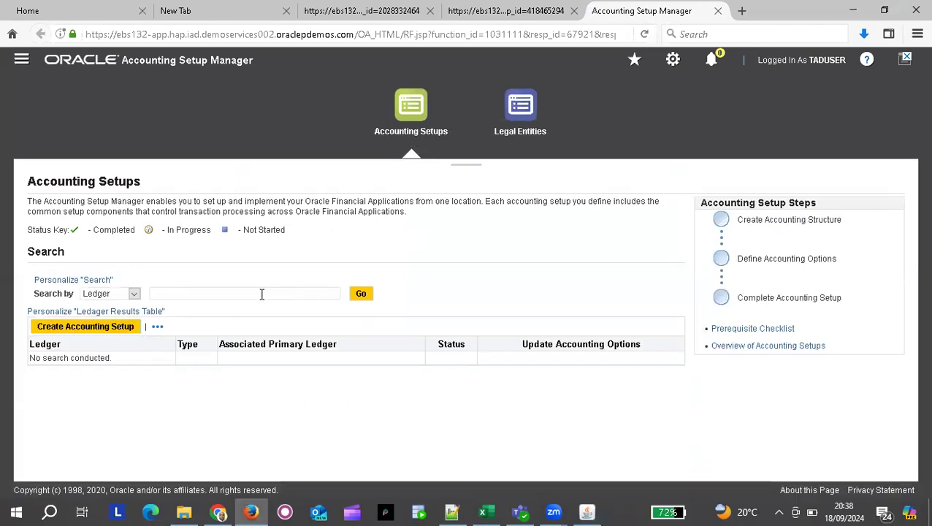
text(T)
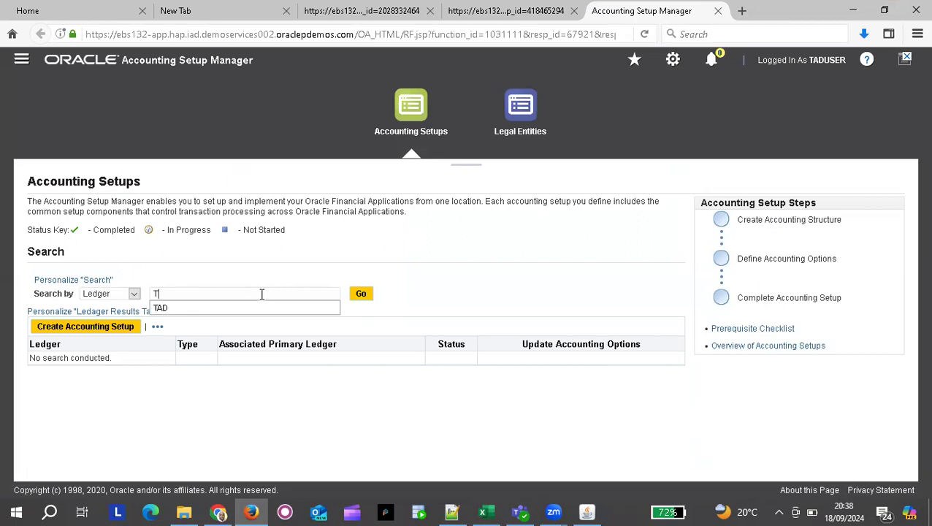
text(ad)
click(361, 295)
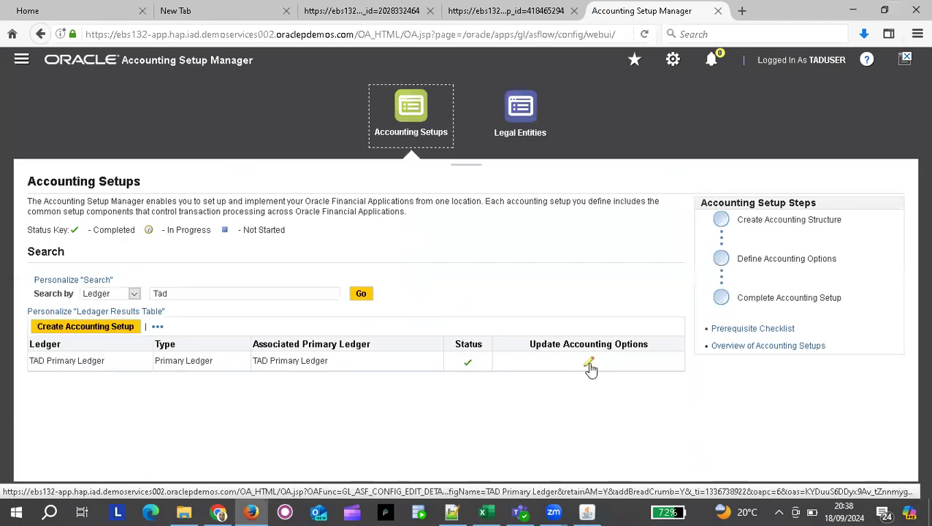
click(589, 362)
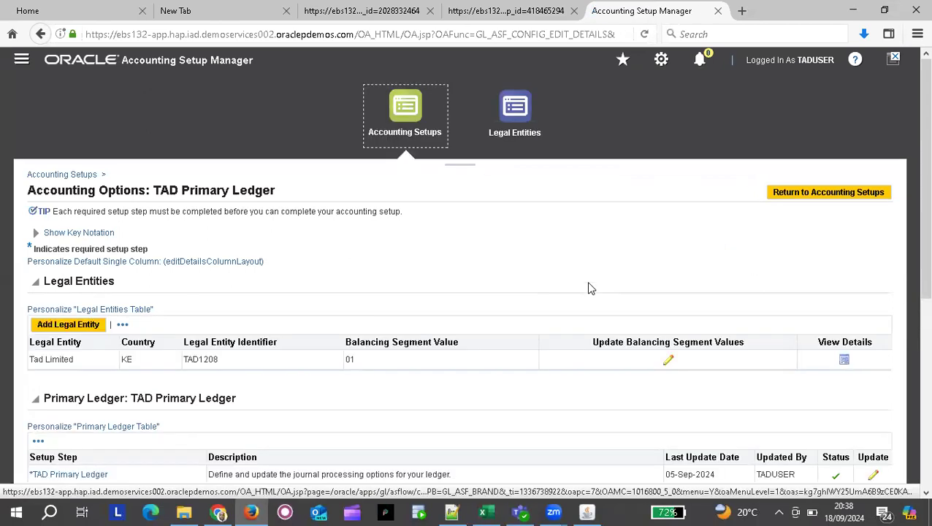
scroll(590, 288, down, 4)
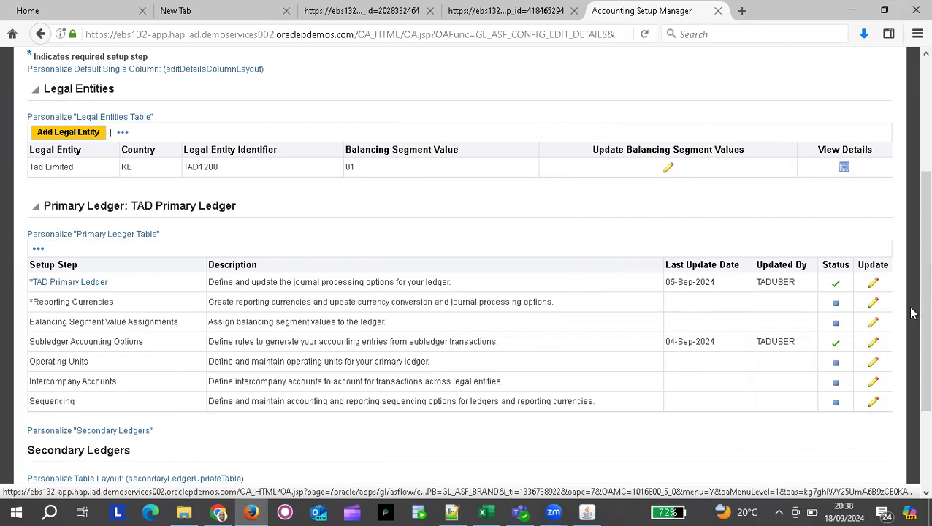
Review the TAD Primary Ledger definition and advance to step 2 of 4, Ledger Options.
click(874, 284)
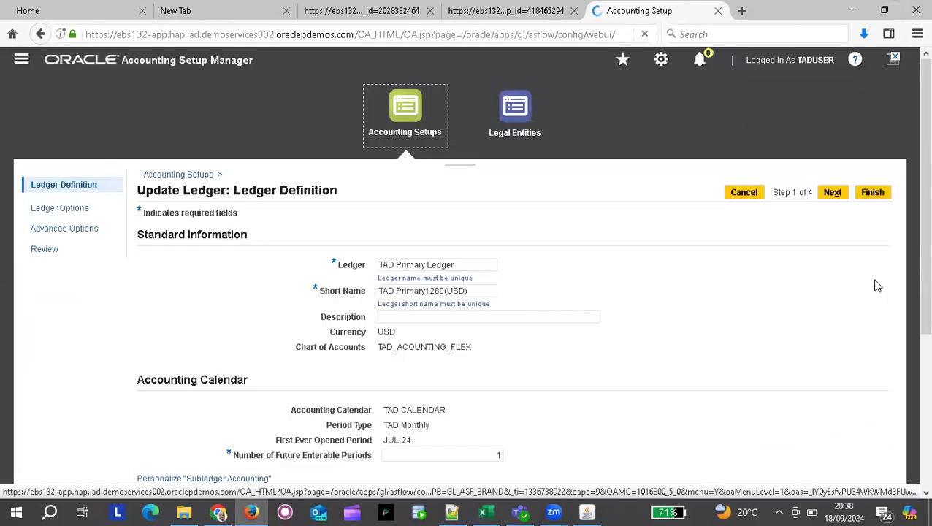
scroll(596, 345, down, 3)
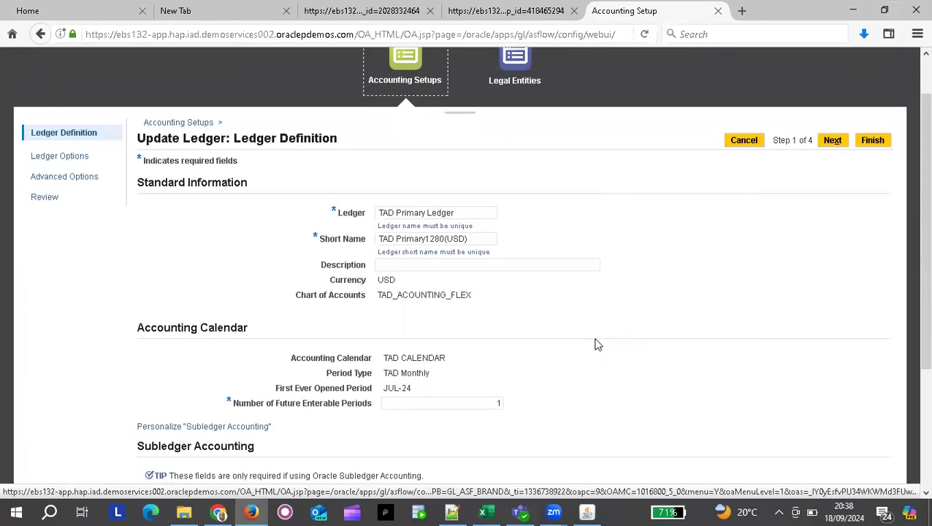
scroll(596, 344, down, 3)
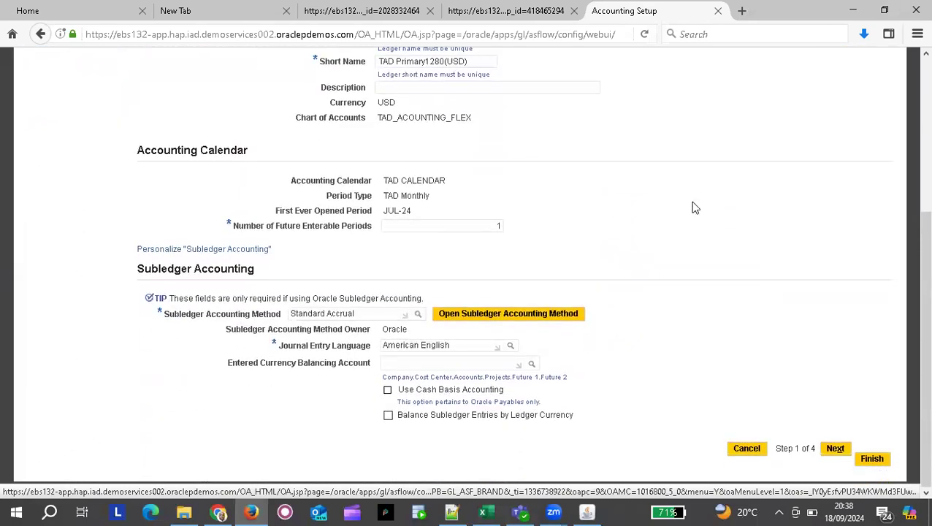
scroll(693, 206, up, 3)
scroll(695, 208, up, 1)
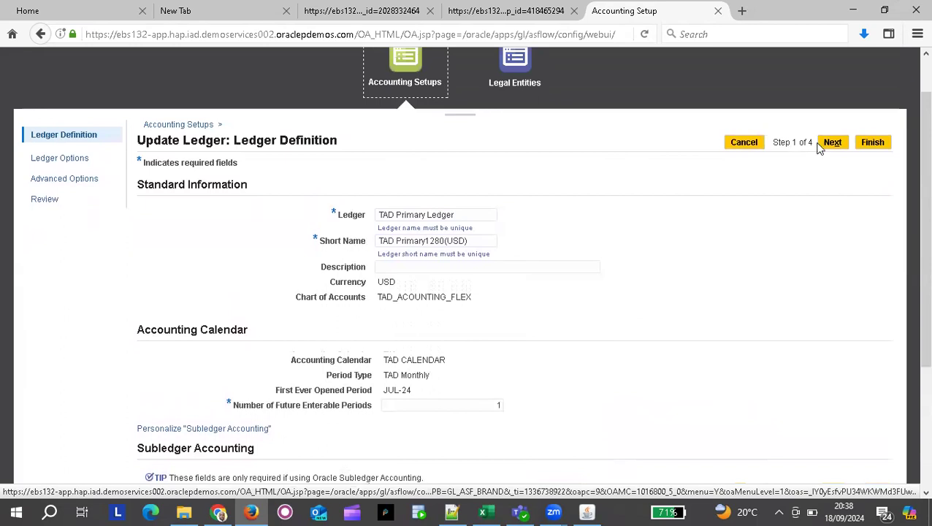
click(833, 141)
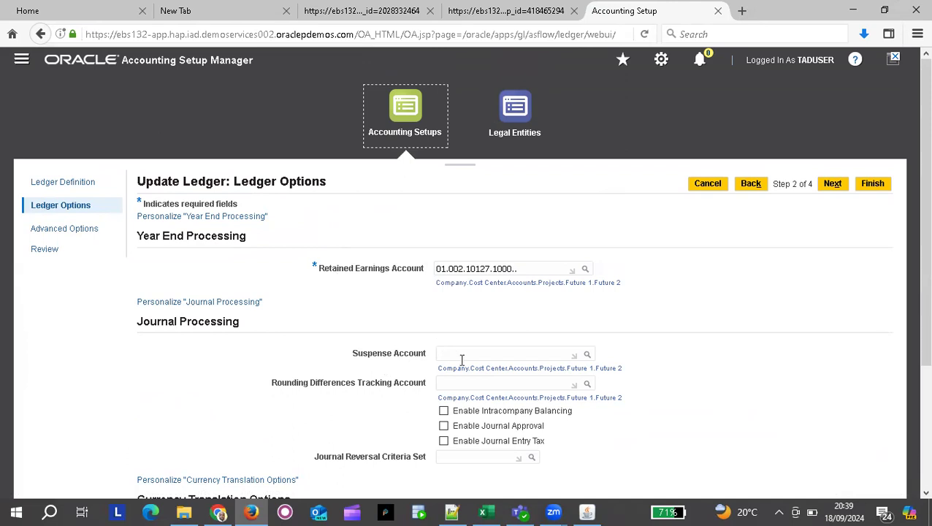
In the Suspense Account lookup, enter Company 01 and Cost Center 001 Sales.
click(587, 357)
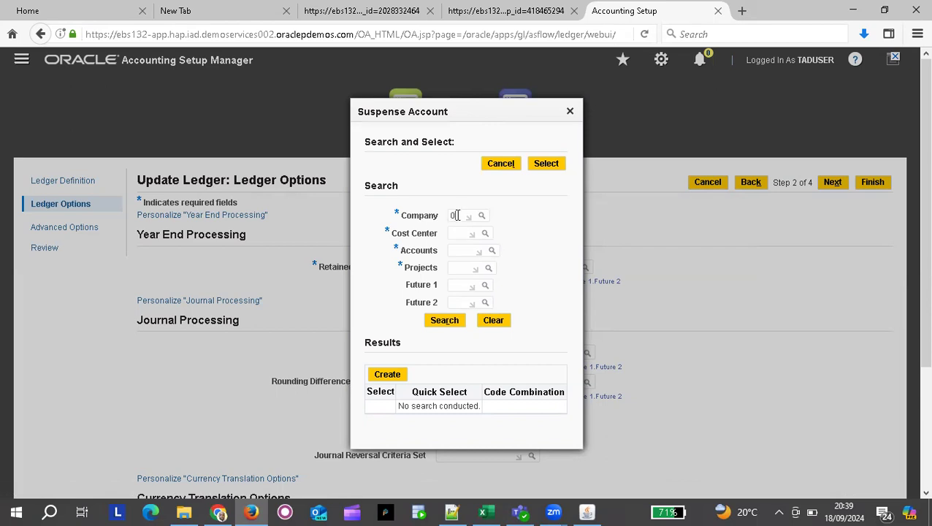
text(1)
key(Tab)
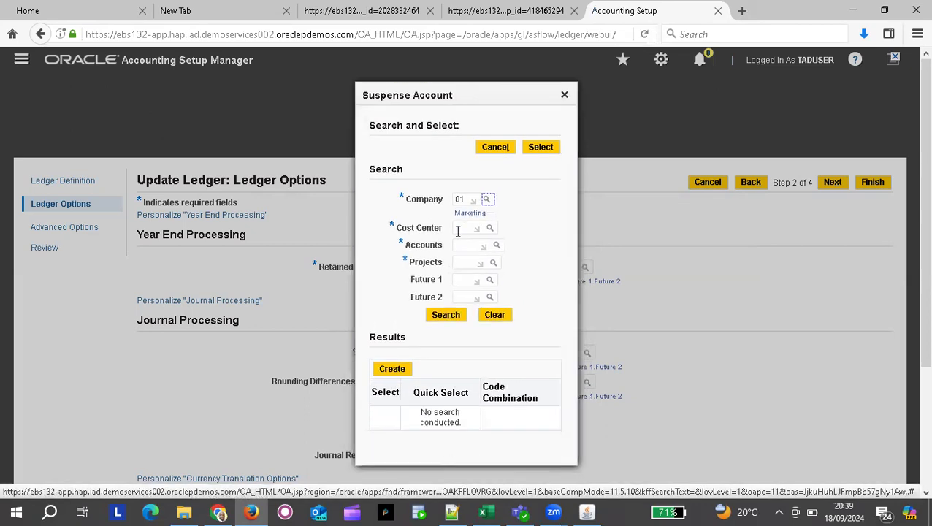
click(463, 231)
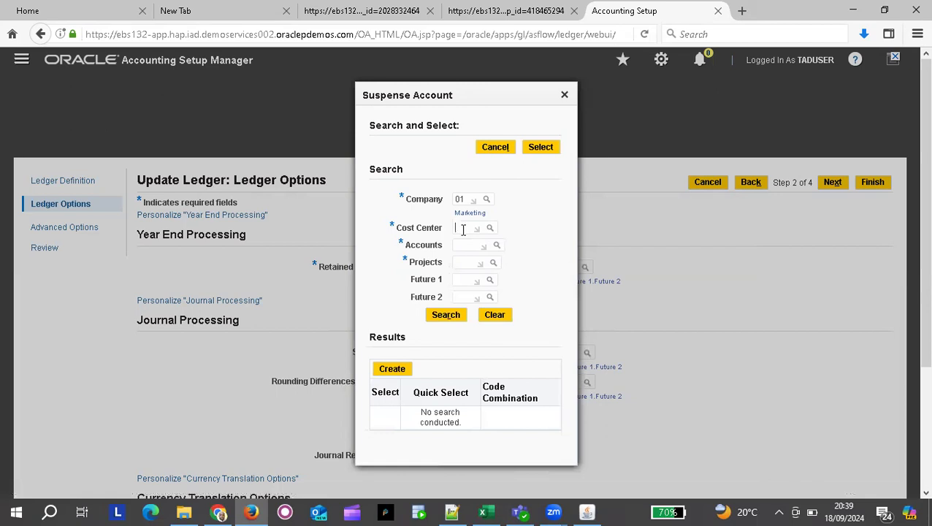
text(001)
click(469, 247)
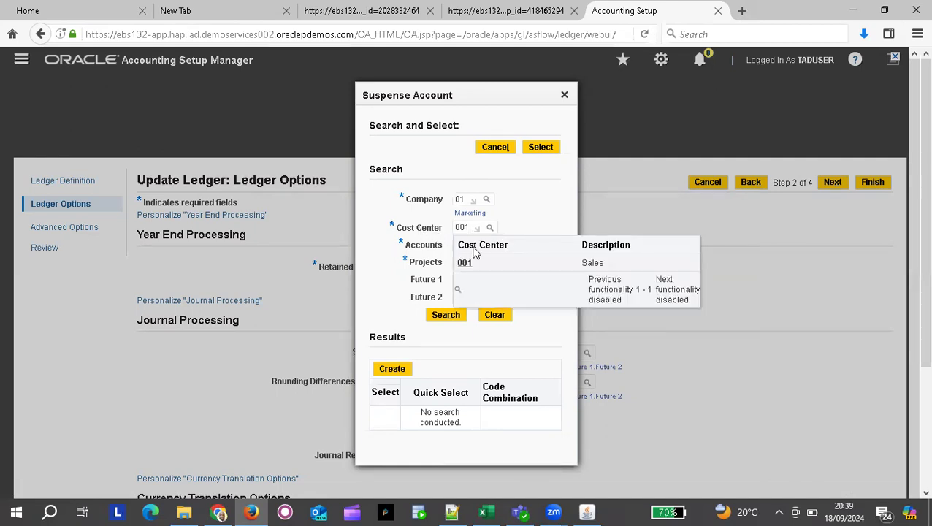
click(480, 264)
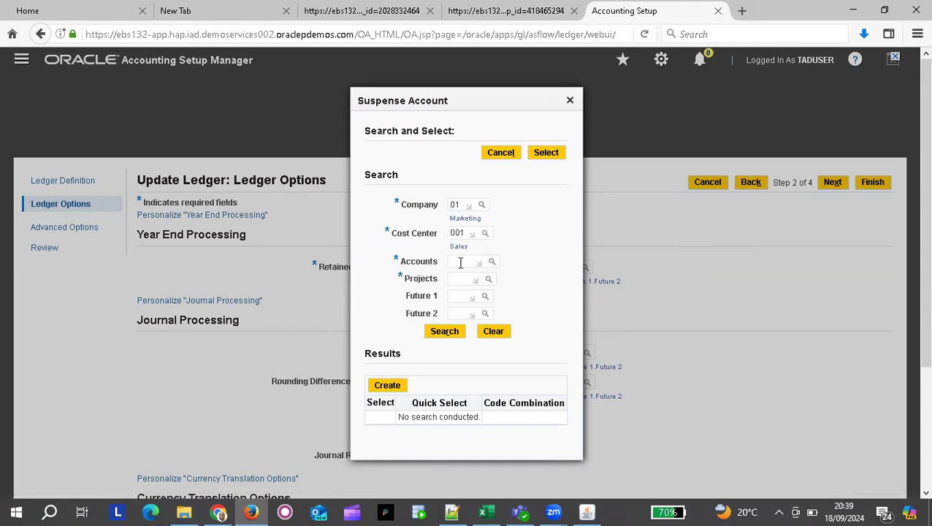
click(492, 263)
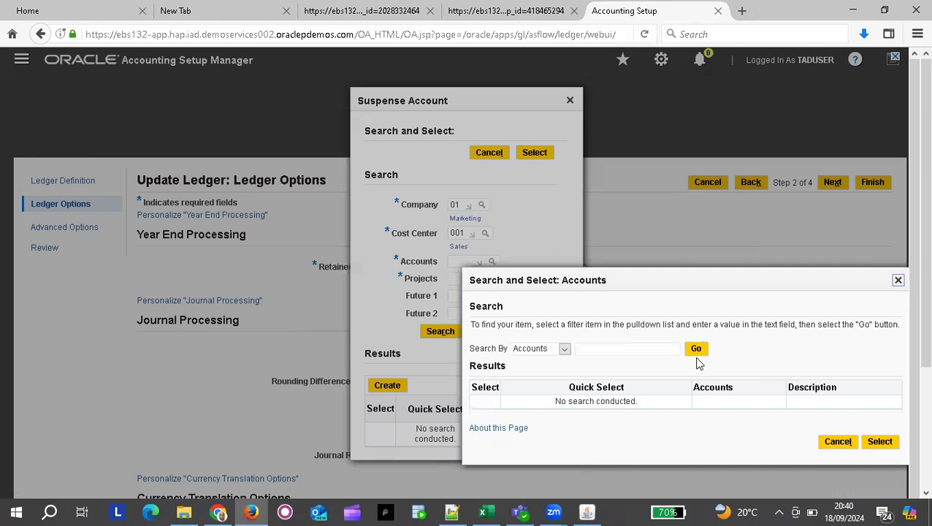
Build suspense account 01.001.10128.0000 from account 10128 and Project 0000, and select it.
click(698, 350)
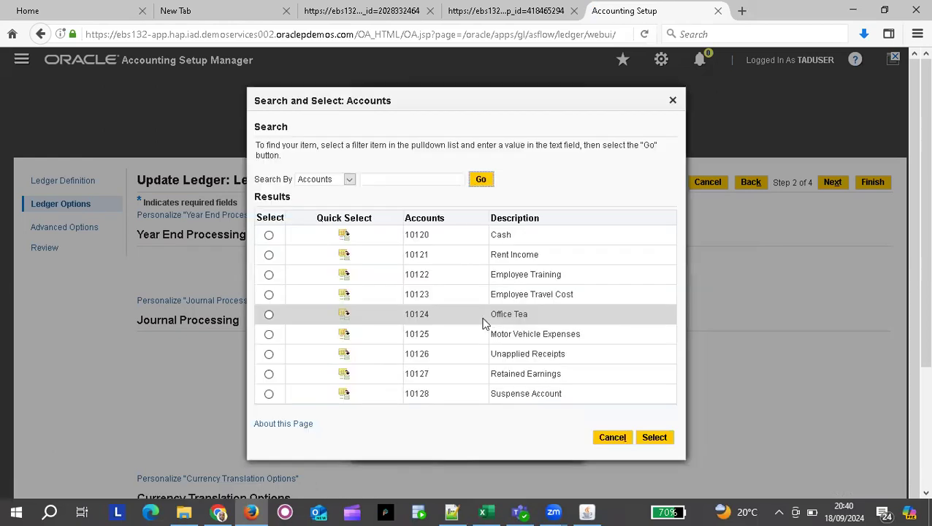
click(345, 395)
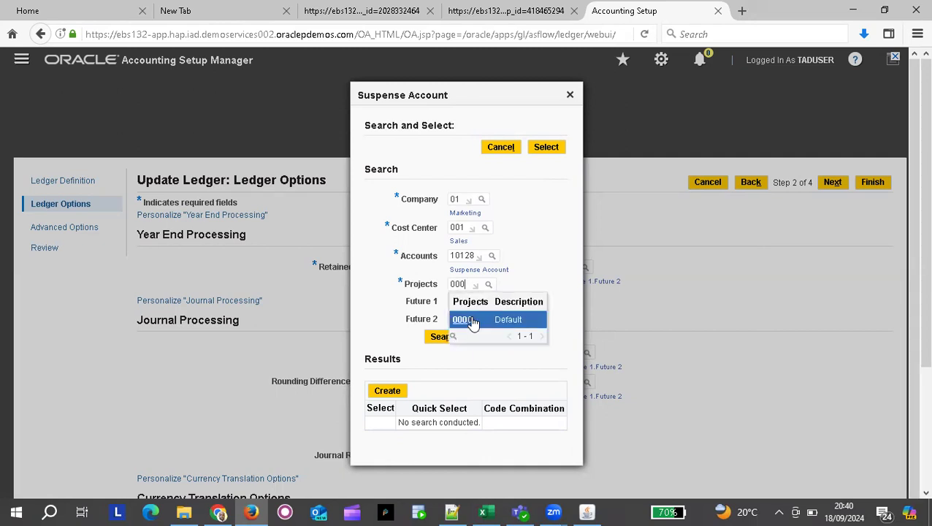
click(471, 321)
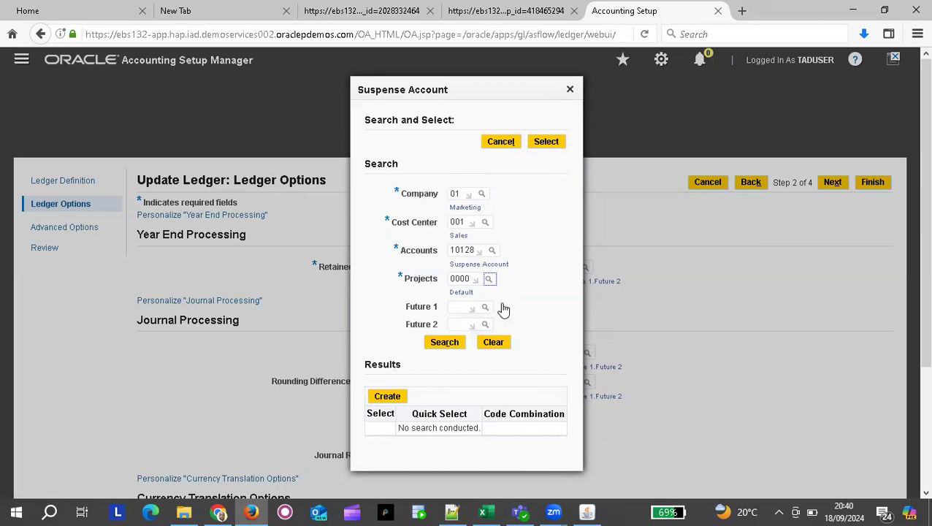
click(388, 397)
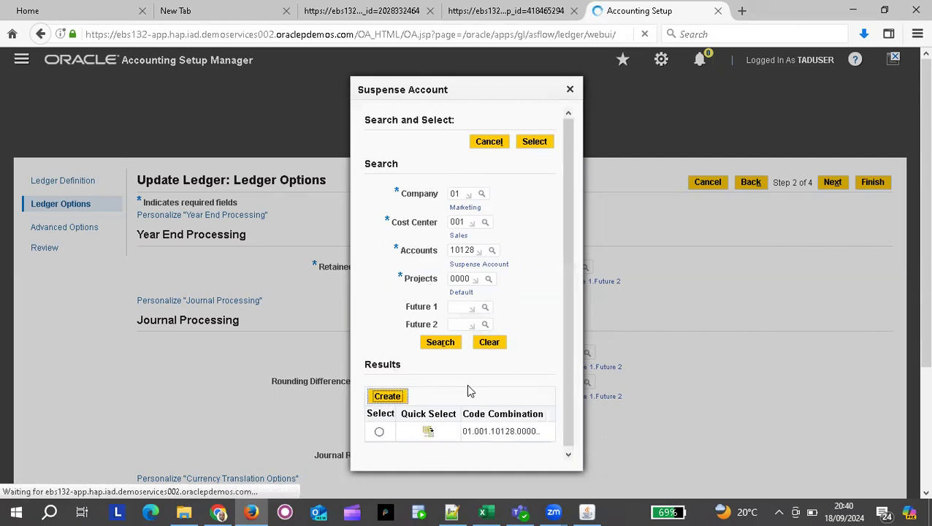
click(439, 429)
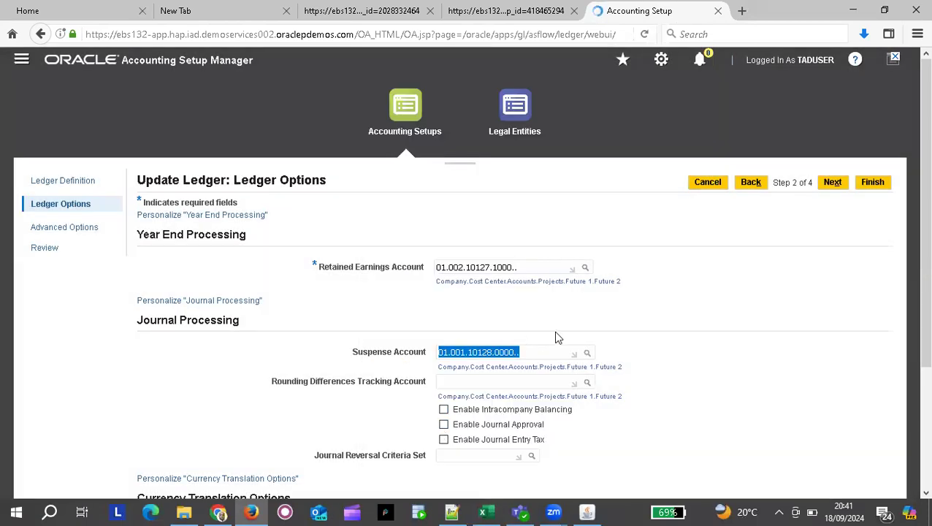
Finish the TAD Primary Ledger update, saving the new suspense account.
scroll(555, 339, down, 3)
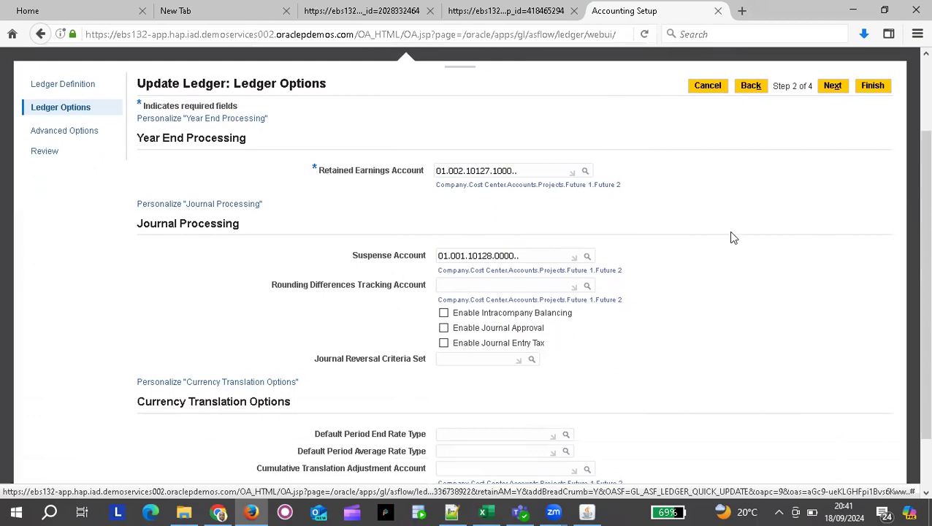
scroll(734, 238, up, 3)
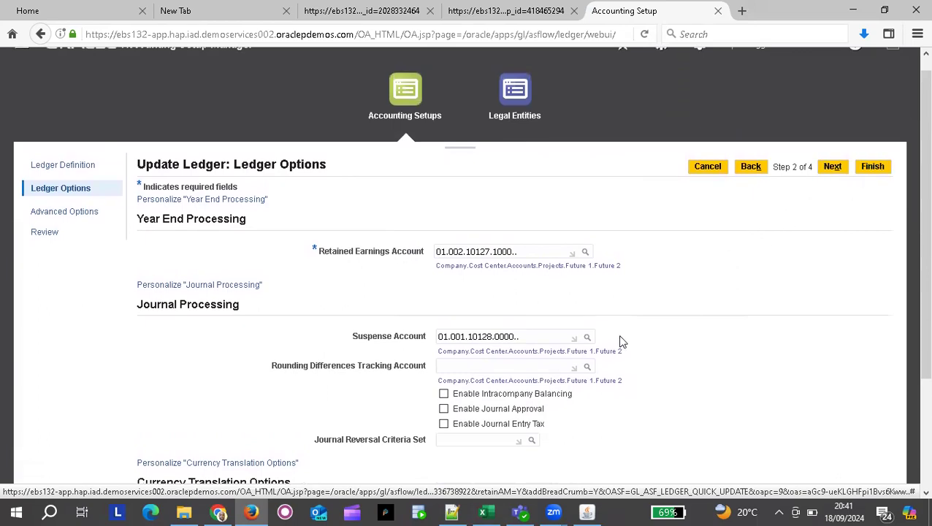
click(874, 170)
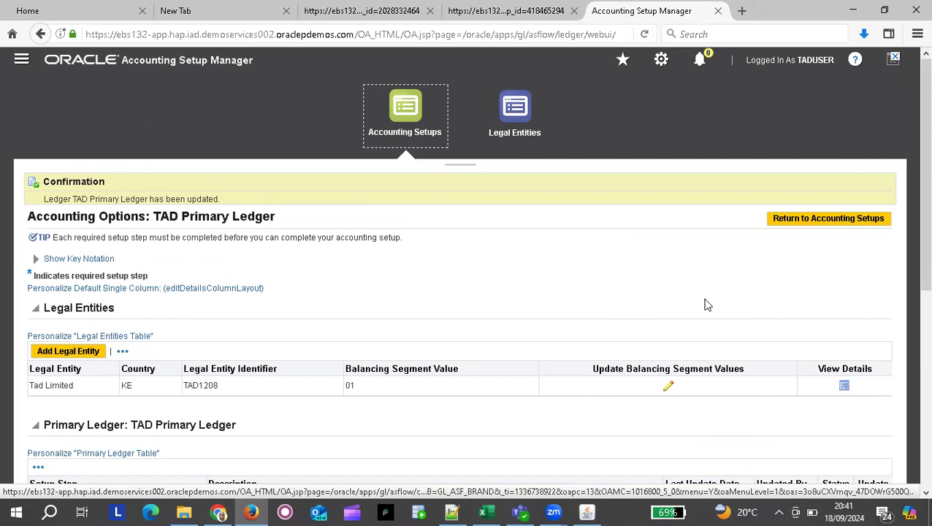
scroll(707, 305, down, 5)
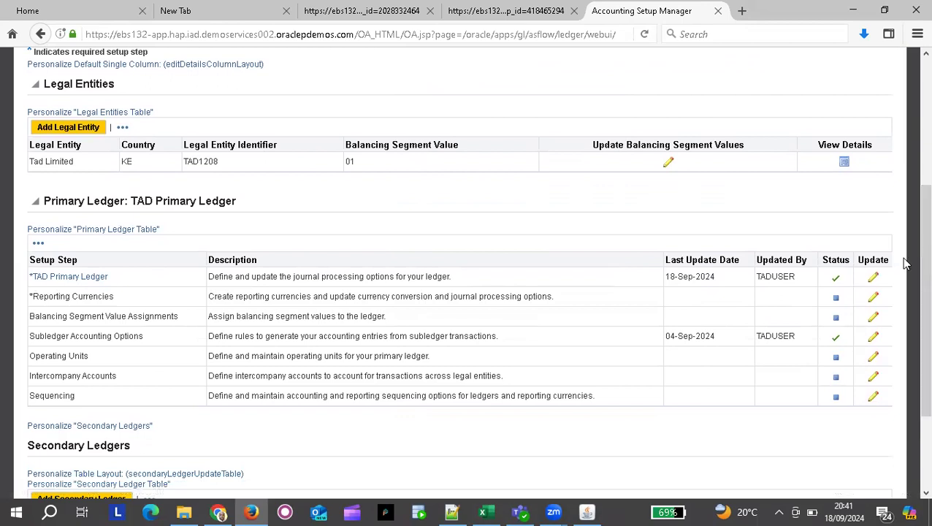
Recheck TAD Primary Ledger's Ledger Options, then return to the Oracle Applications navigator.
click(875, 278)
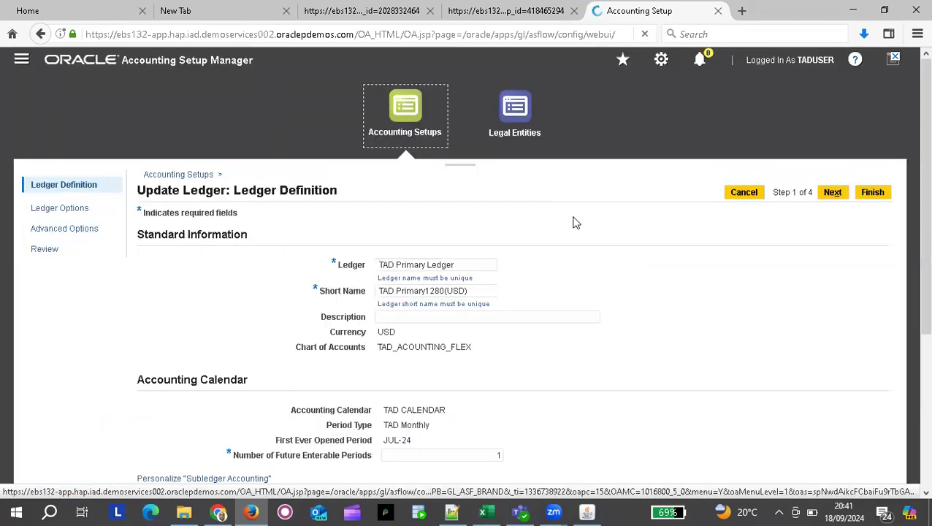
click(835, 194)
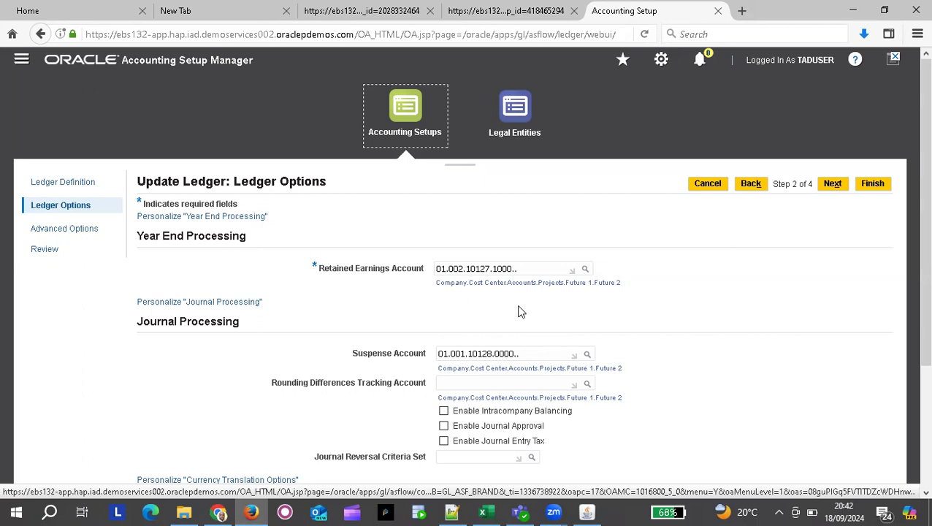
click(589, 511)
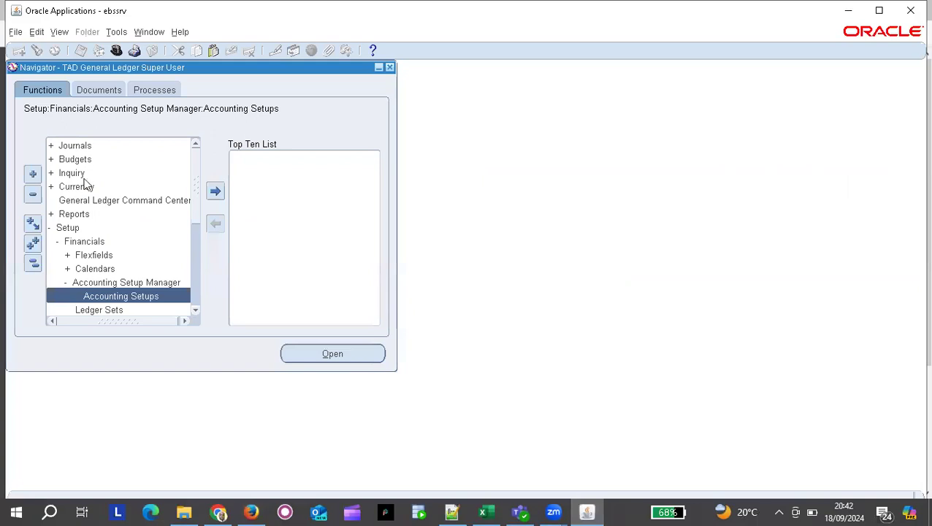
Find journals matching 'Suspense%', listing SuspenseJE1 for OCT-24 with status Error6.
click(84, 146)
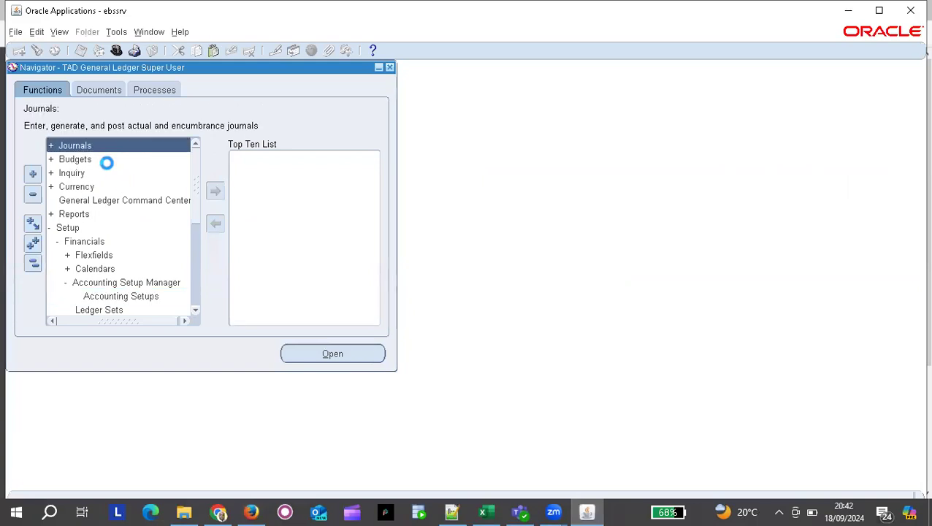
double_click(100, 161)
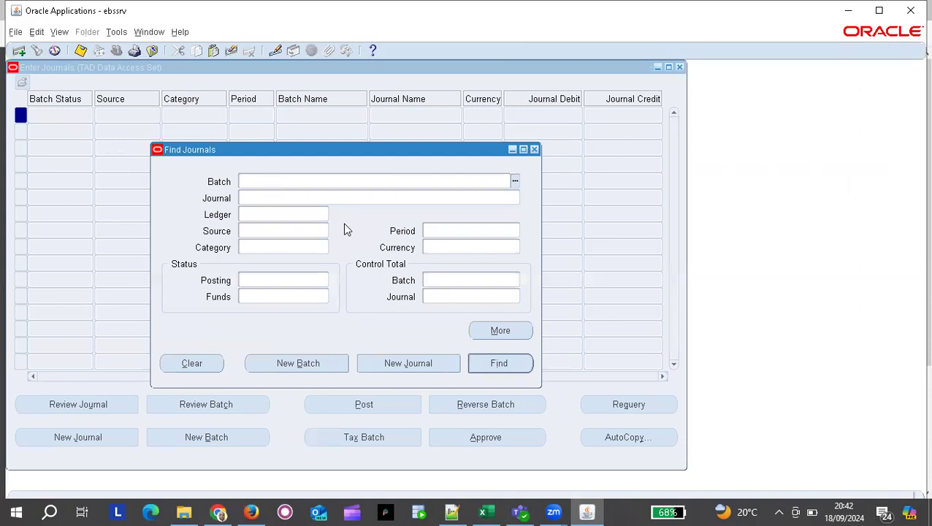
click(257, 196)
text(Si)
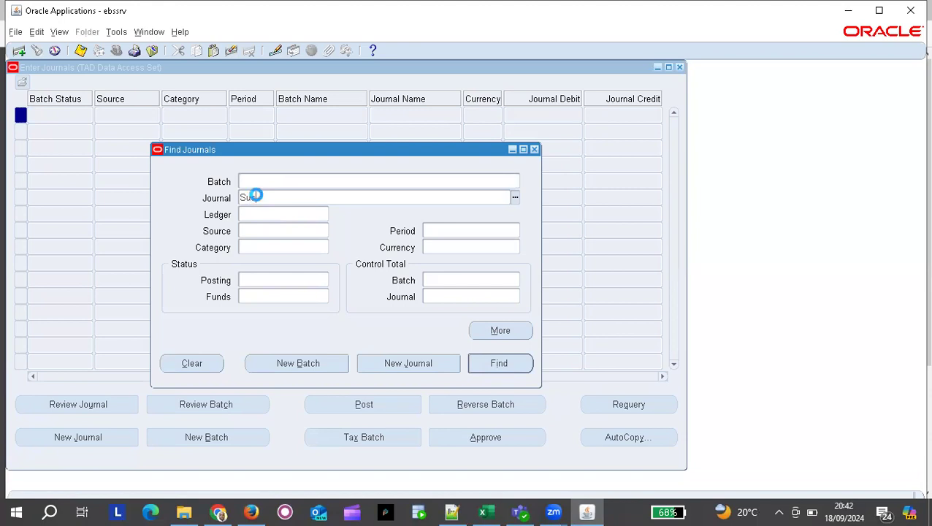
text(spense%)
click(487, 367)
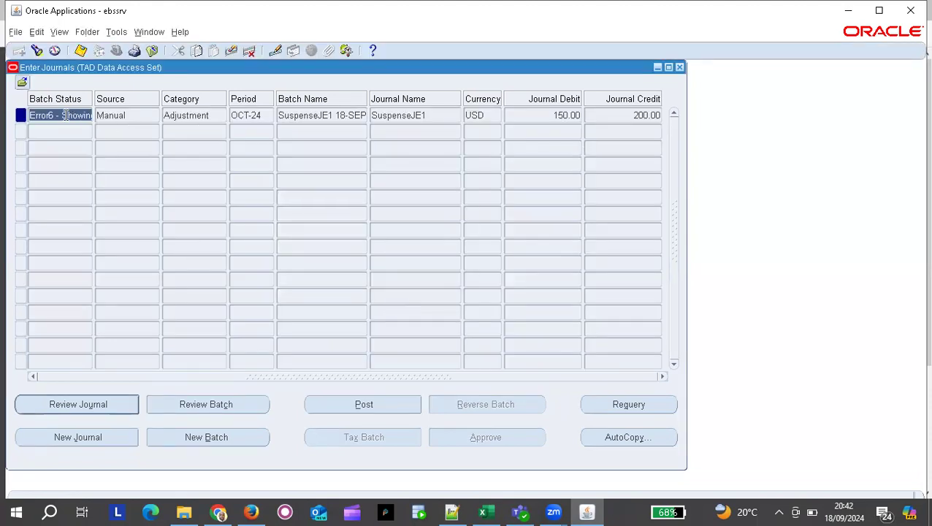
Review SuspenseJE1, post its batch, and list all my concurrent requests.
click(93, 404)
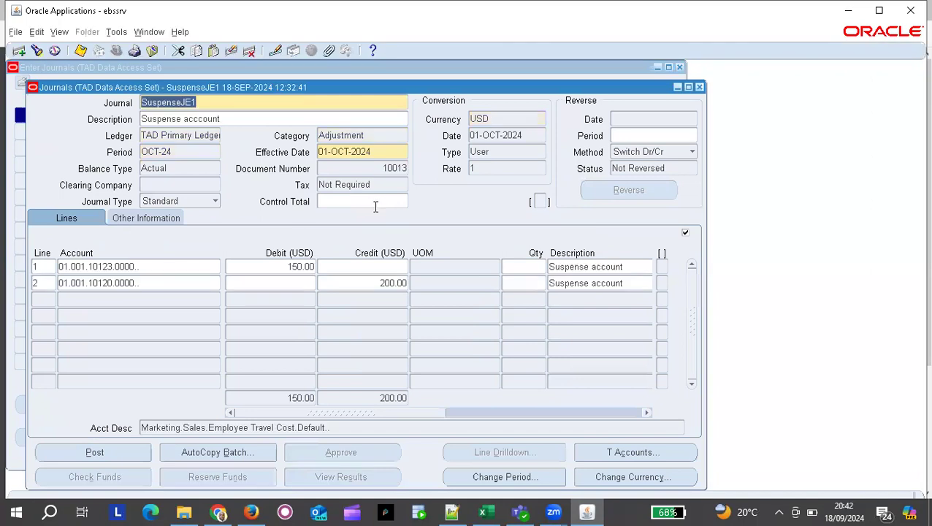
click(699, 87)
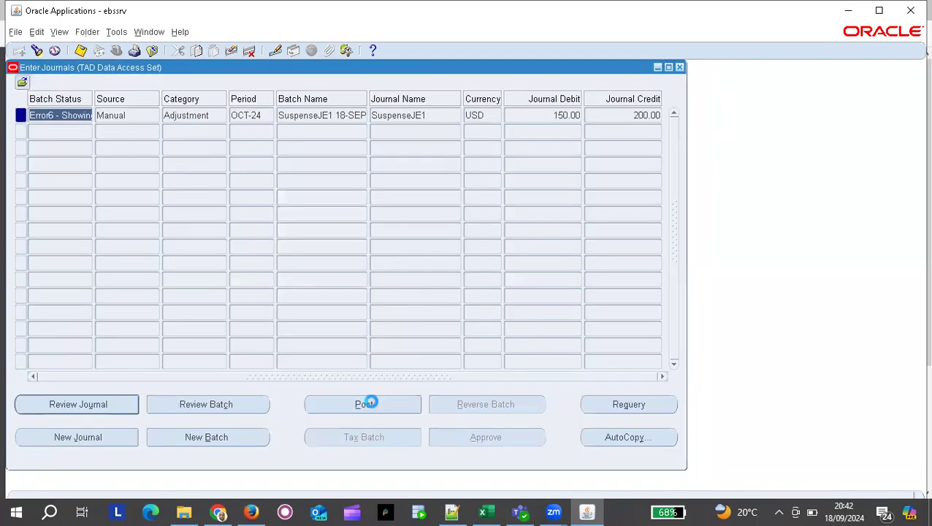
click(369, 405)
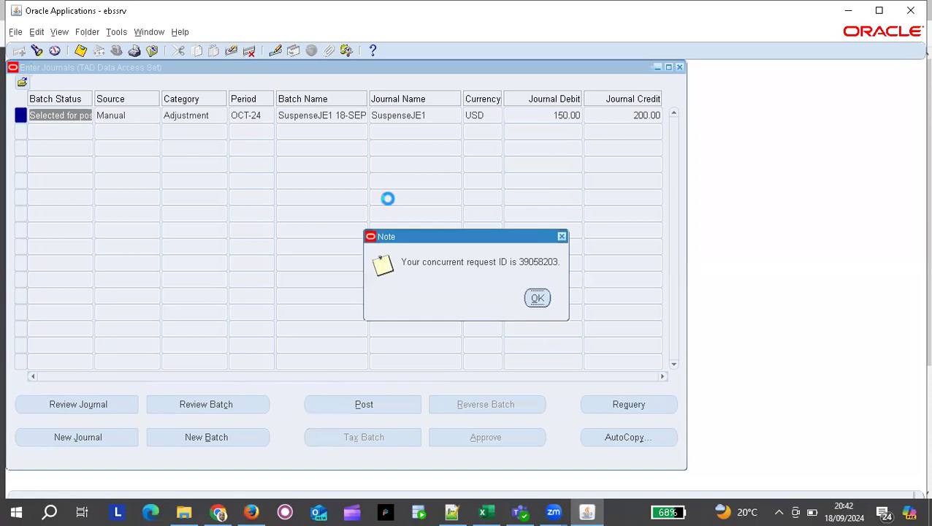
key(Return)
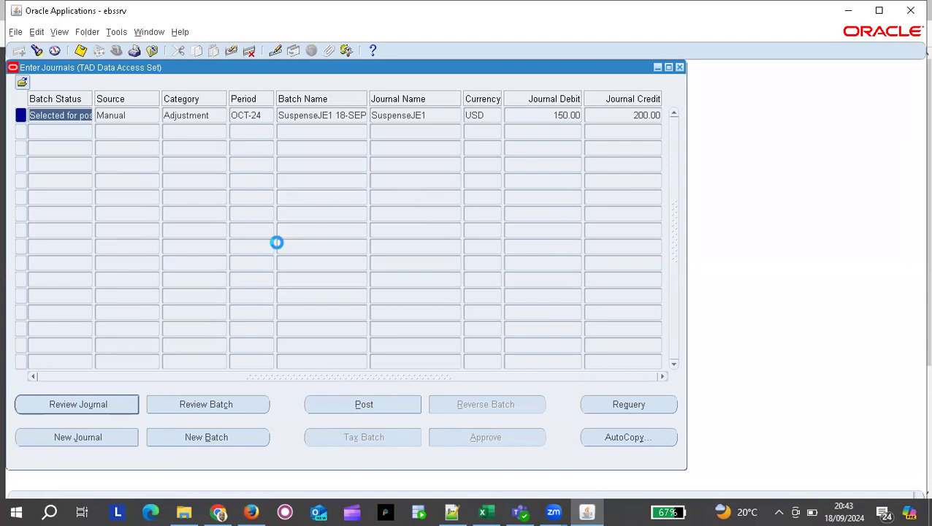
click(412, 387)
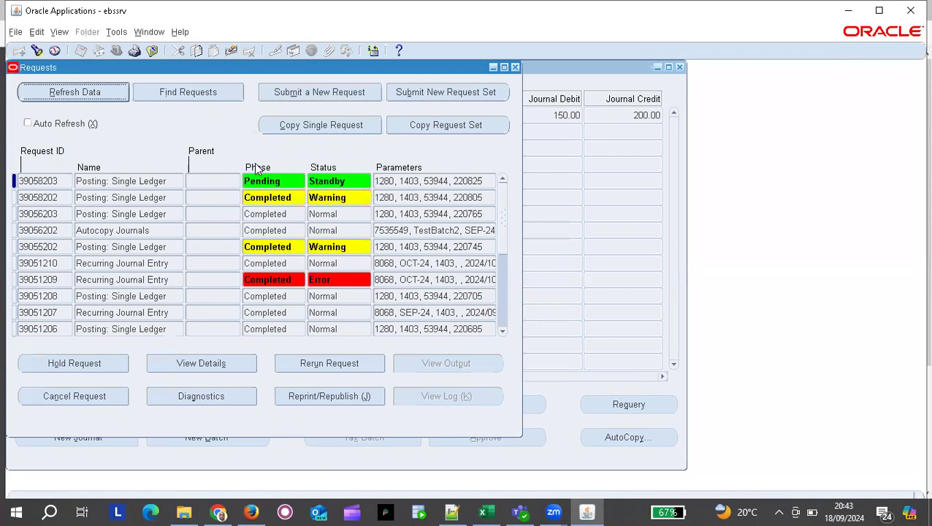
Refresh the Requests list until posting request 39058203 shows Completed/Normal.
click(76, 96)
click(73, 93)
click(73, 93)
click(73, 93)
click(73, 93)
click(72, 92)
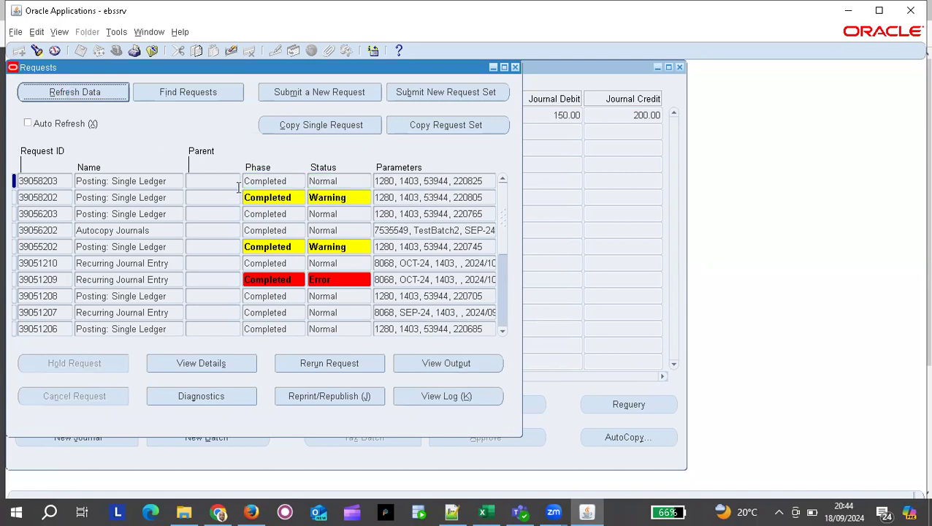
Select posting request 39058203 and open its Posting Validation Report output.
click(174, 198)
click(149, 180)
click(435, 363)
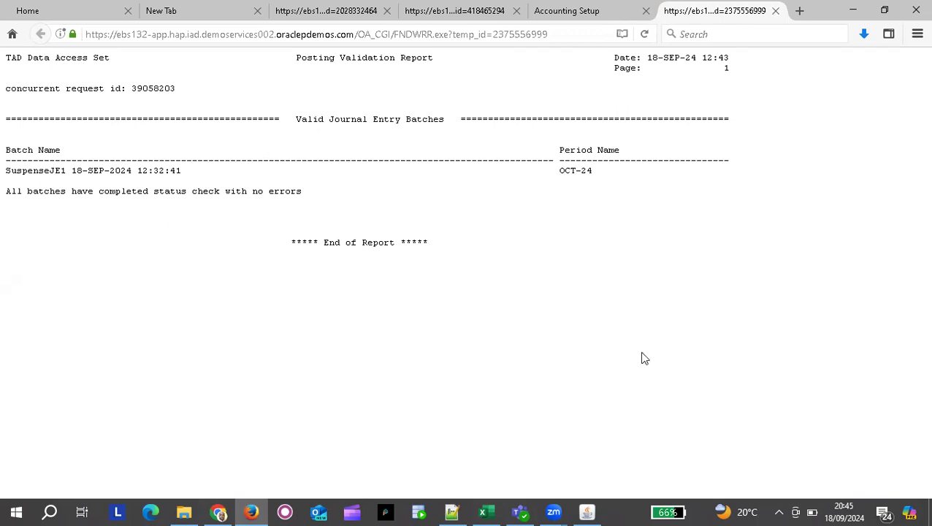
Return from the Firefox report to the Oracle Applications Requests window.
key(alt+Tab)
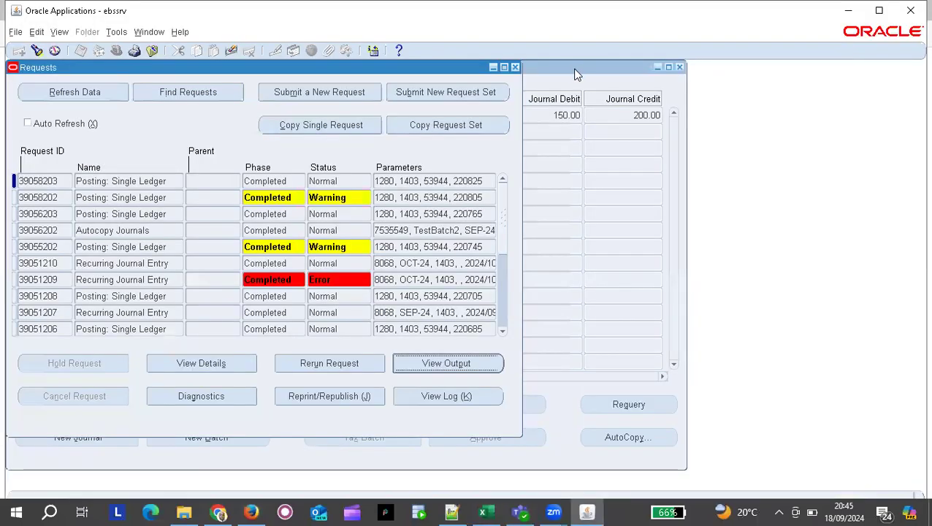
Requery journal SuspenseJE1 in Enter Journals to show its Posted status.
click(533, 78)
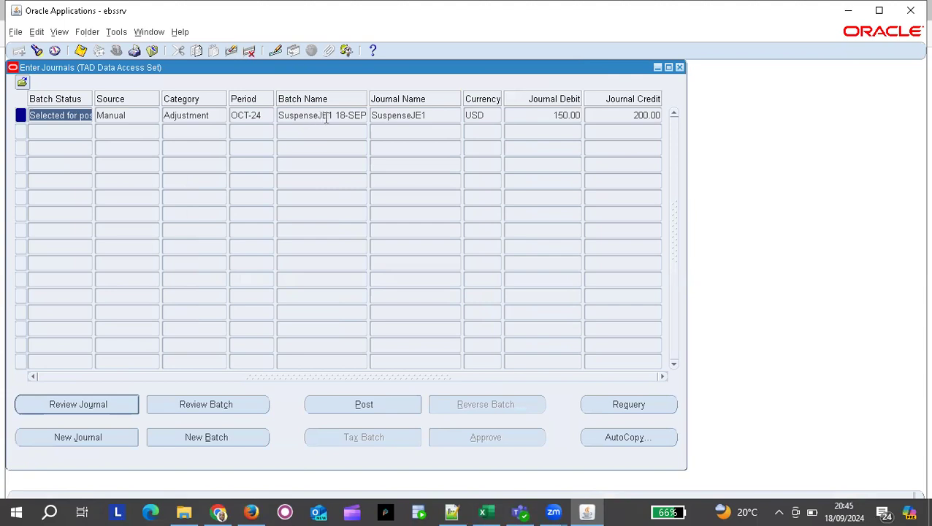
click(389, 114)
key(ctrl+c)
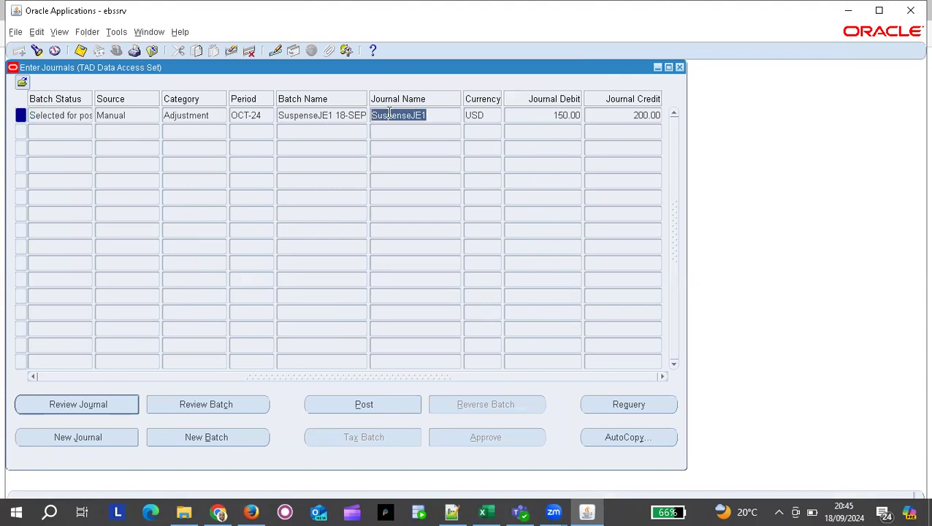
click(37, 49)
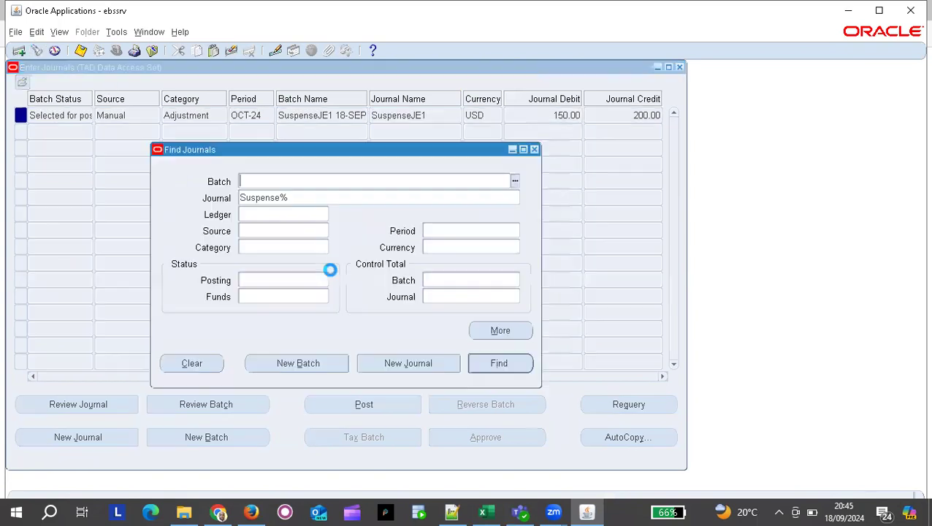
click(299, 197)
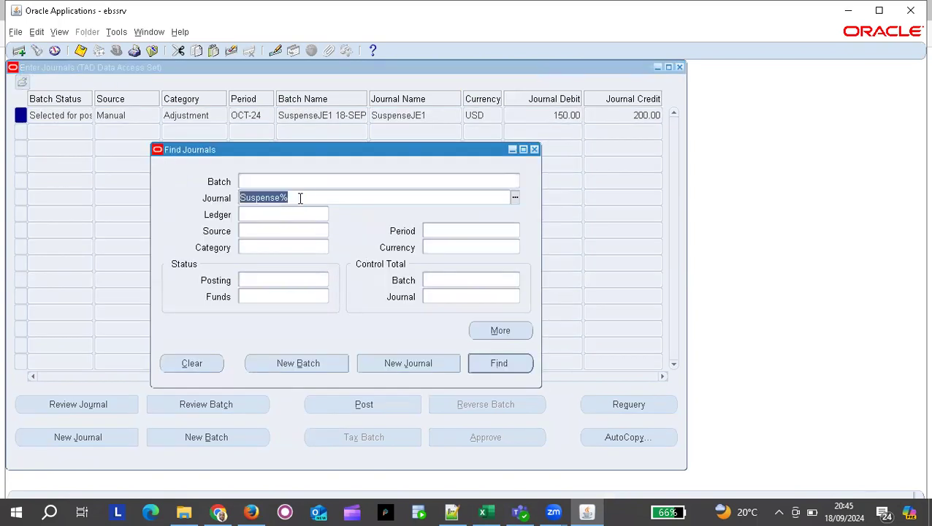
key(ctrl+v)
key(Return)
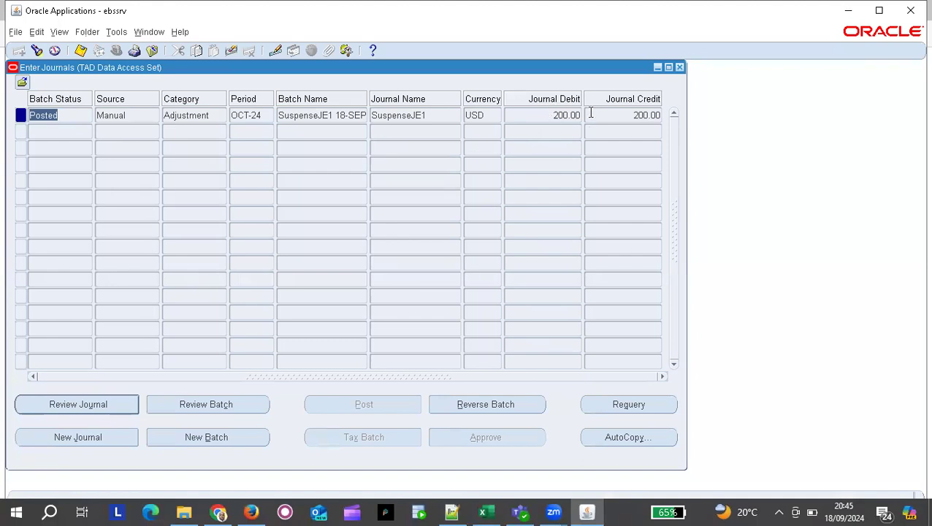
Open the posted SuspenseJE1 journal and review the accounts on its three lines.
click(71, 406)
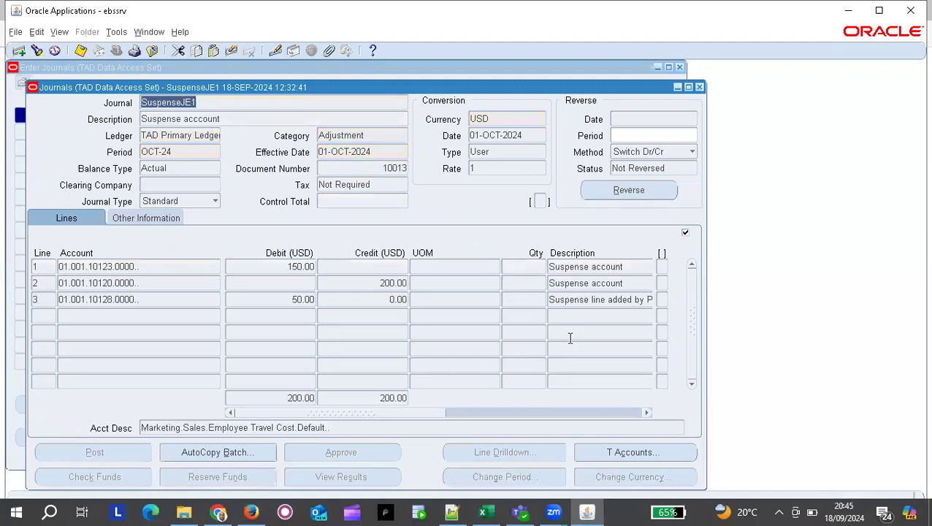
click(145, 299)
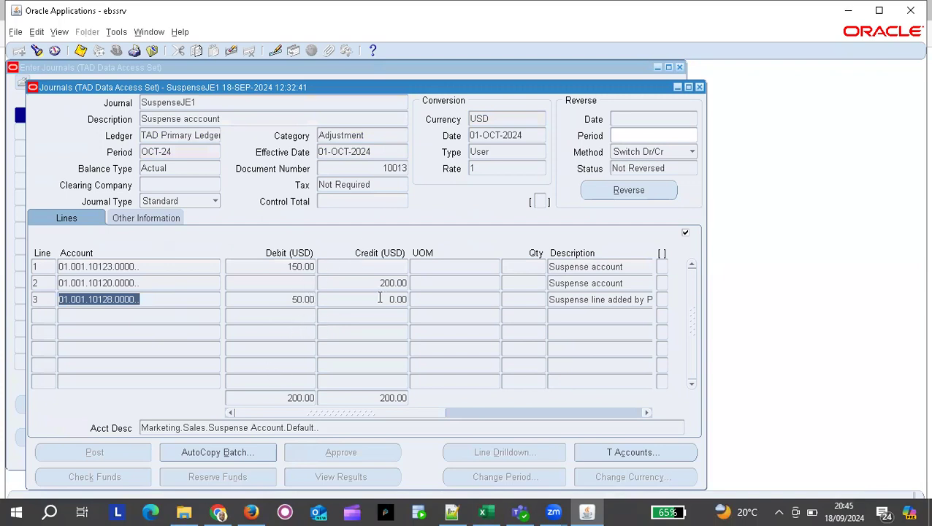
click(298, 300)
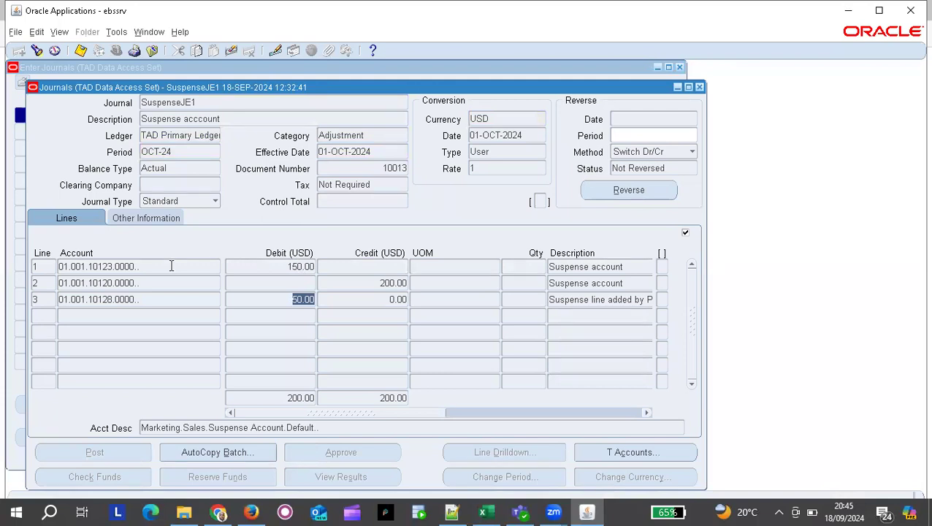
click(171, 266)
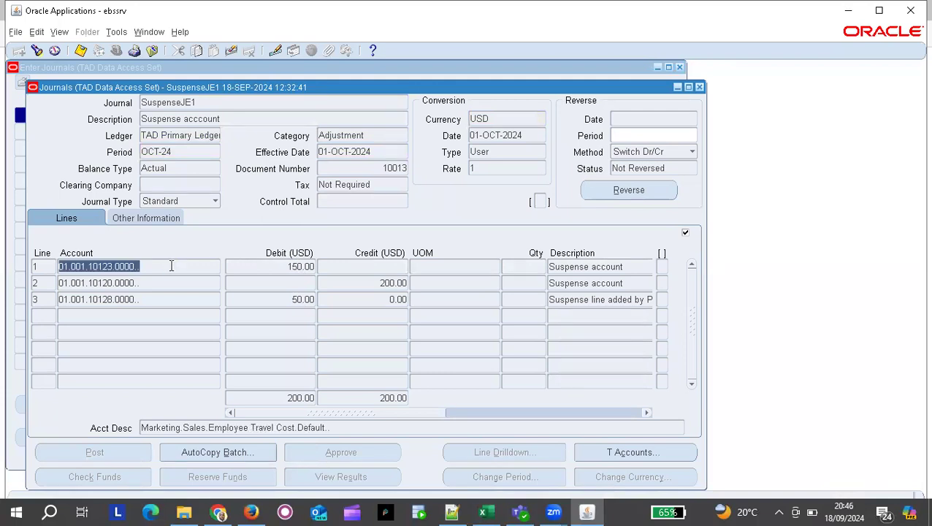
click(185, 284)
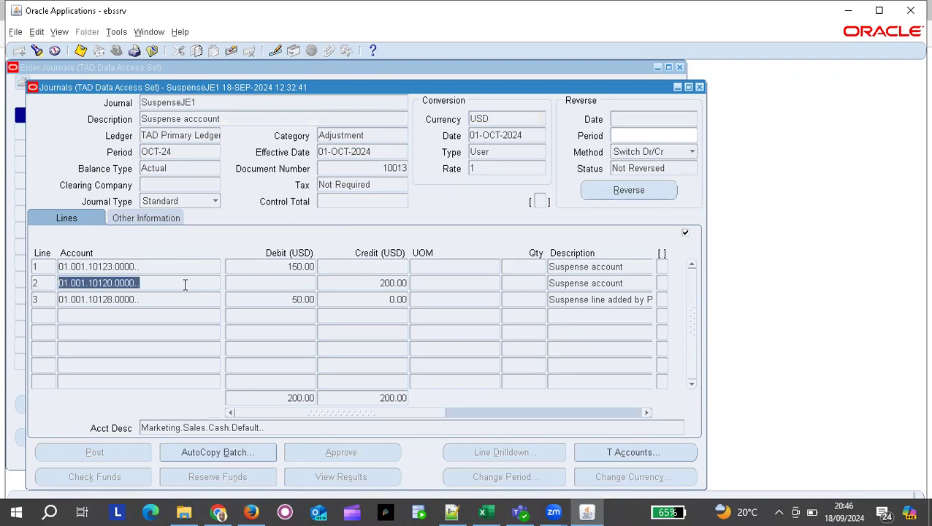
click(172, 299)
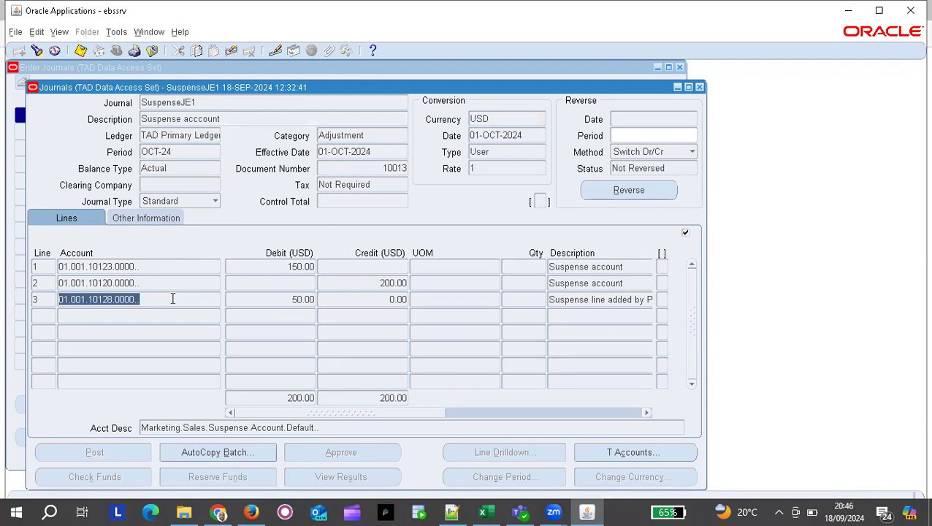
Inspect line 3's 50.00 suspense debit to account 01.001.10128.0000 and its description.
click(298, 299)
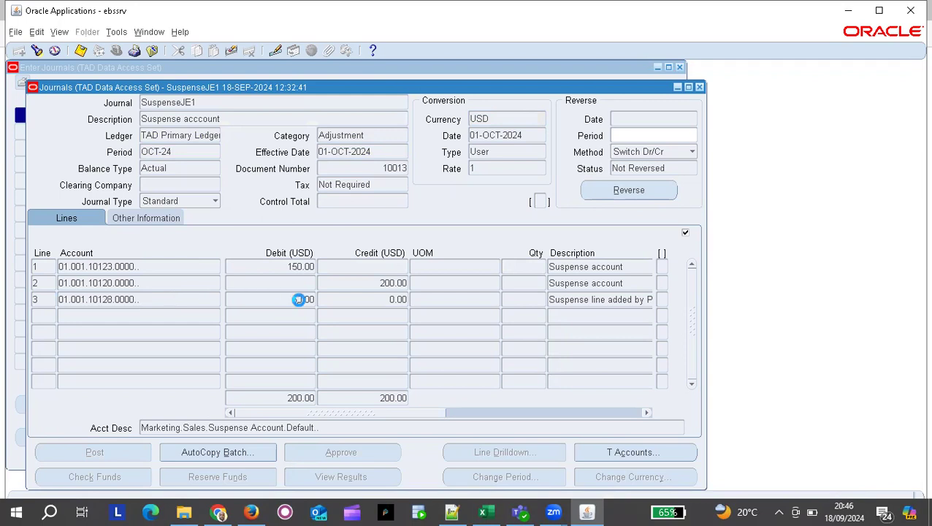
double_click(299, 301)
click(533, 316)
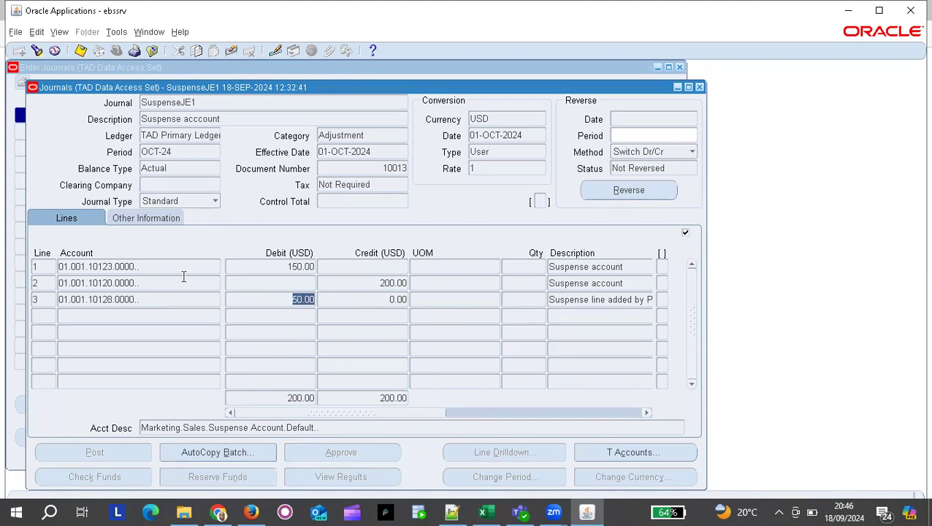
click(141, 300)
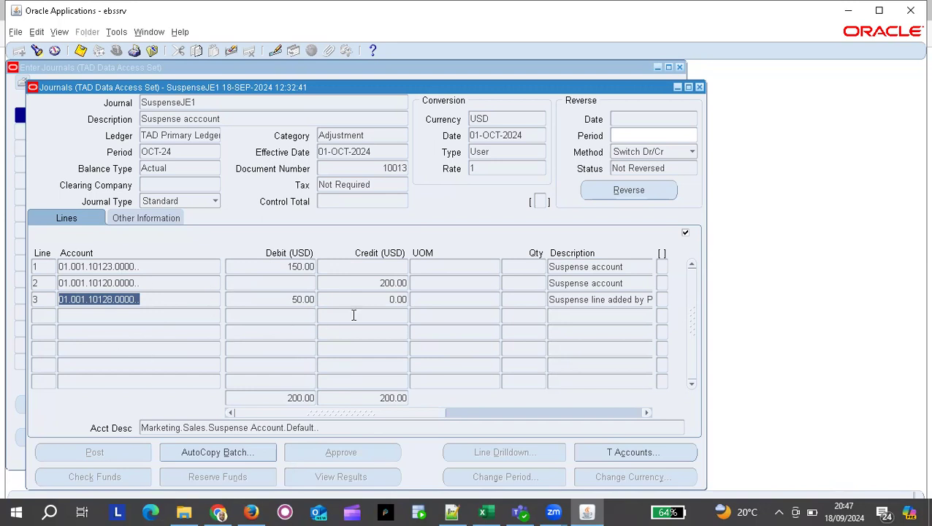
click(601, 300)
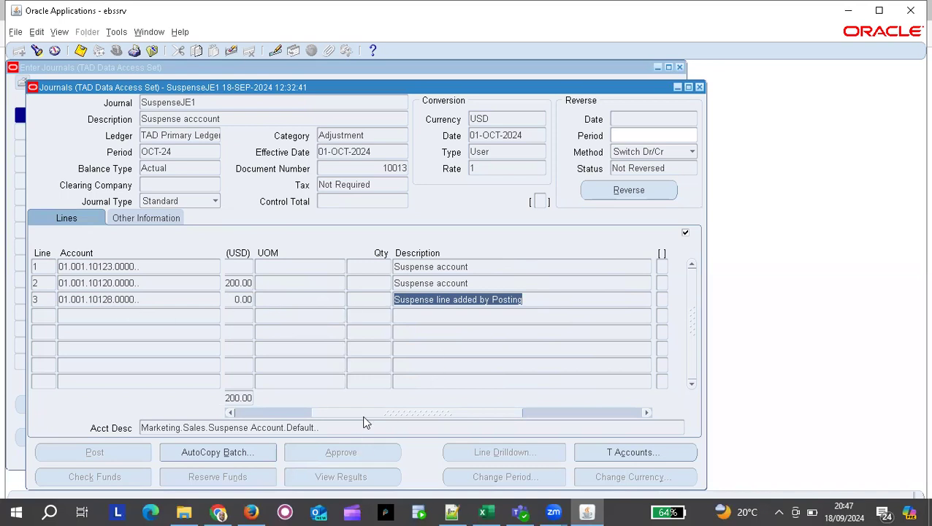
drag(364, 417, 266, 417)
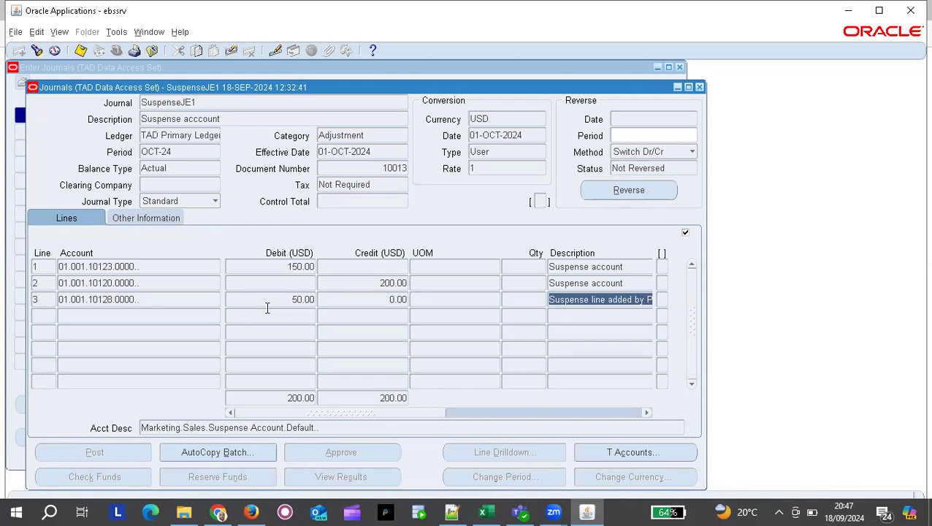
key(alt+Tab)
key(alt+Tab)
key(alt+Tab)
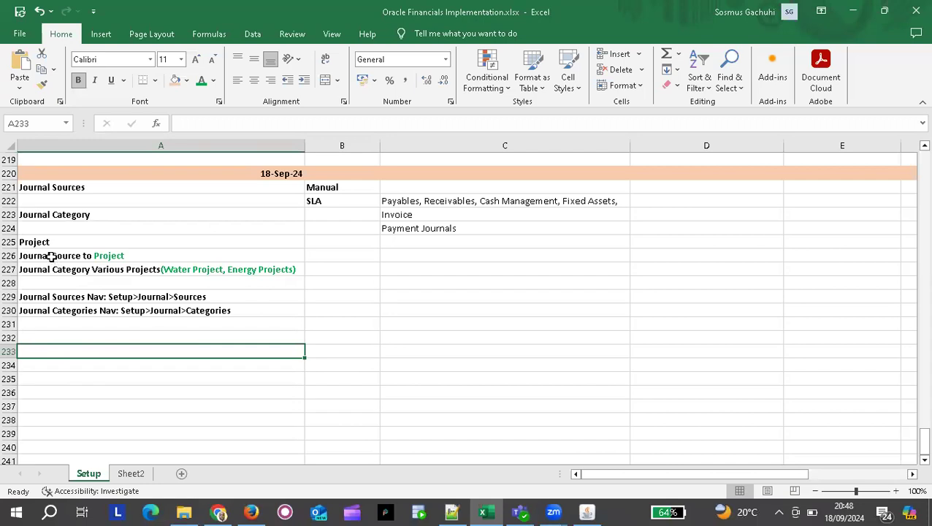
Type the heading 'Susspense Journal & Account' in cell A233.
text(Susps)
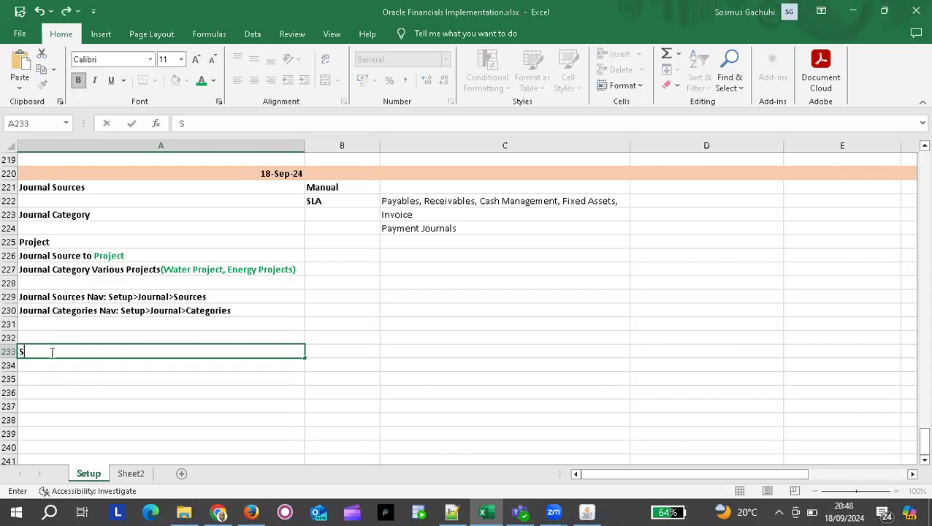
key(BackSpace)
key(BackSpace)
key(BackSpace)
key(BackSpace)
text(usspense)
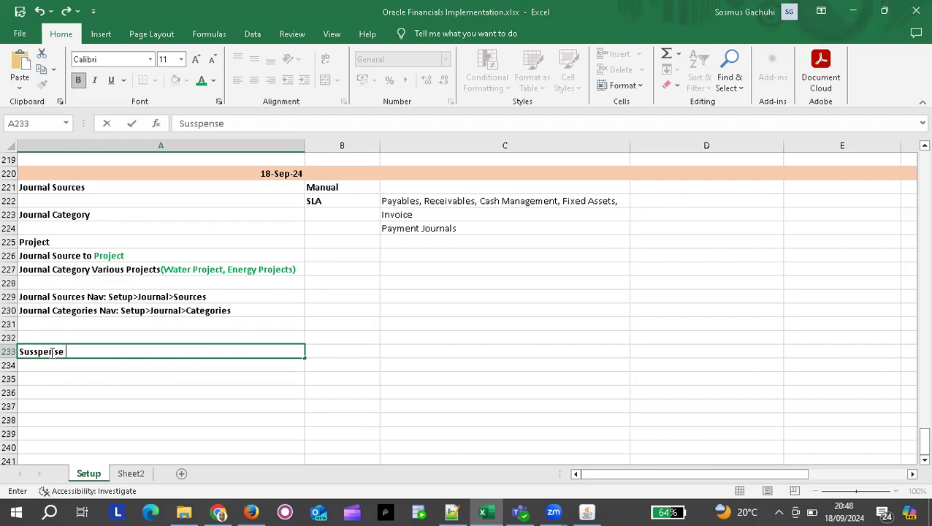
text( Journal Account)
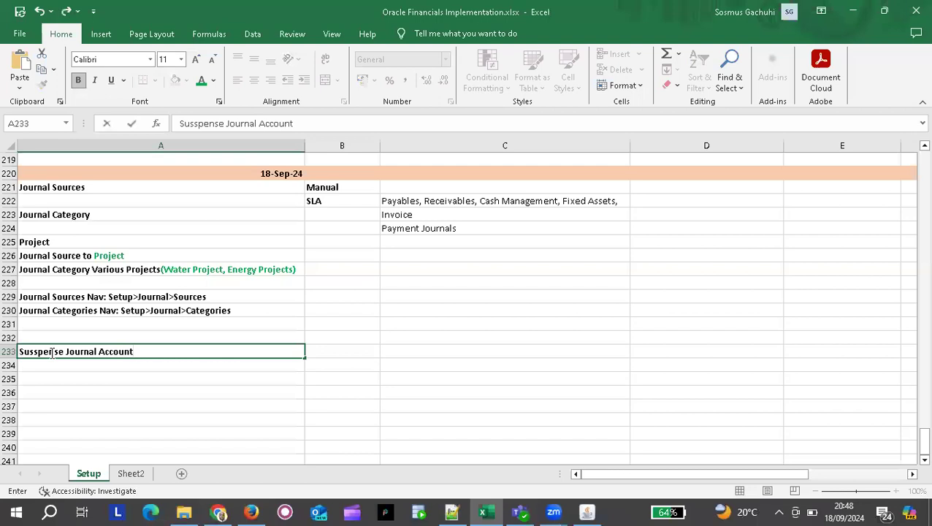
click(98, 351)
text(&)
click(140, 363)
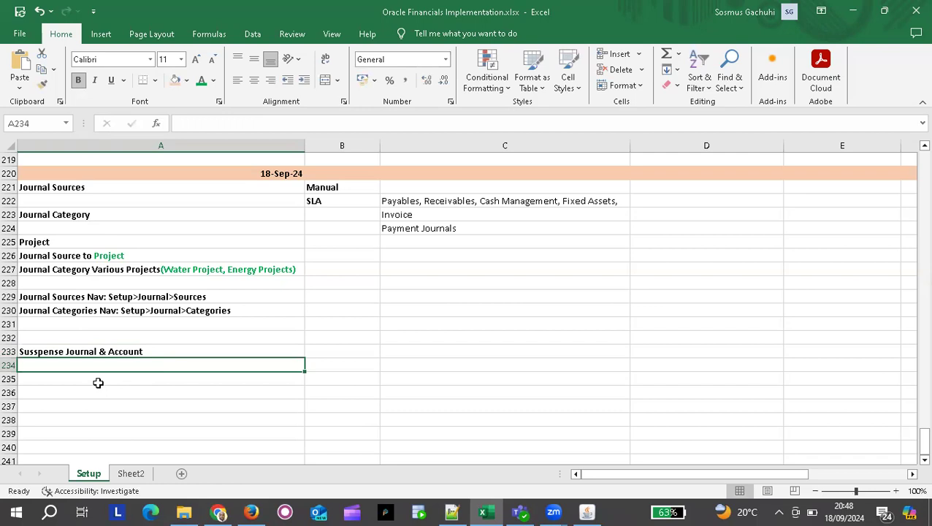
Enter 'How to setup Suspense account in the ledger using accounting setup manager' in A235.
click(73, 377)
text(Howq)
key(BackSpace)
text(to setup Sy)
key(BackSpace)
text(uspse)
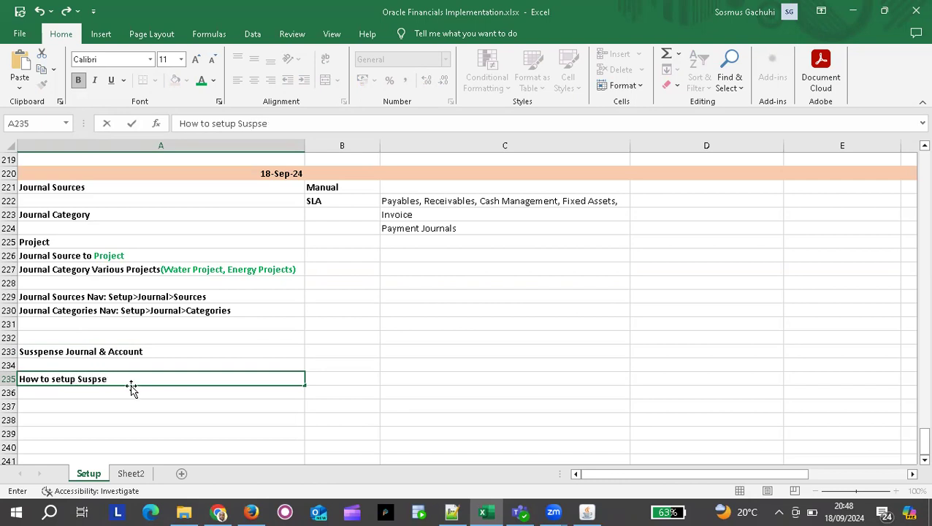
key(BackSpace)
key(BackSpace)
text(ense account in Account)
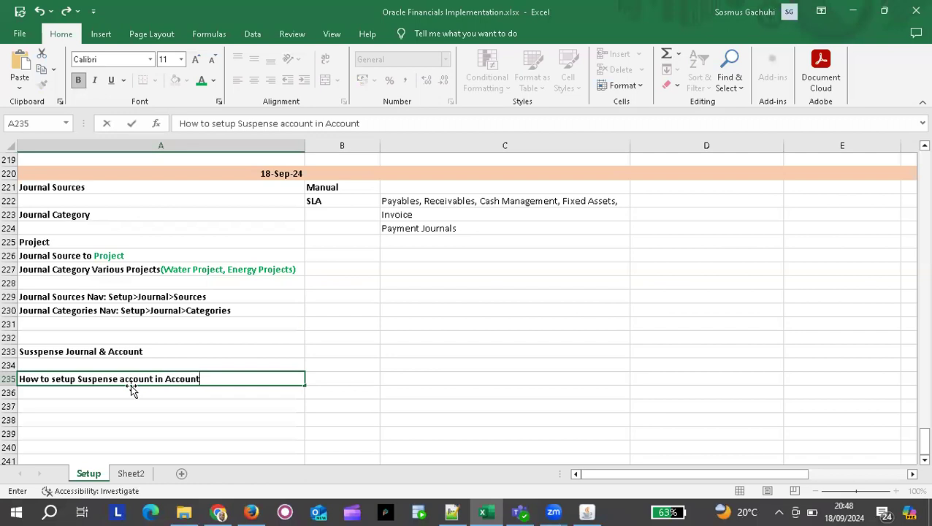
key(BackSpace)
key(BackSpace)
key(BackSpace)
key(BackSpace)
key(BackSpace)
key(BackSpace)
key(BackSpace)
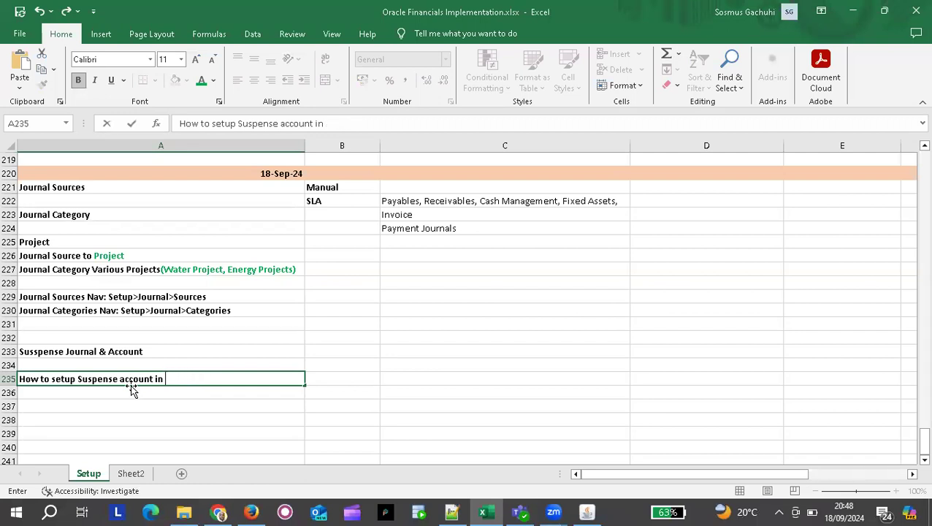
text(the ledger)
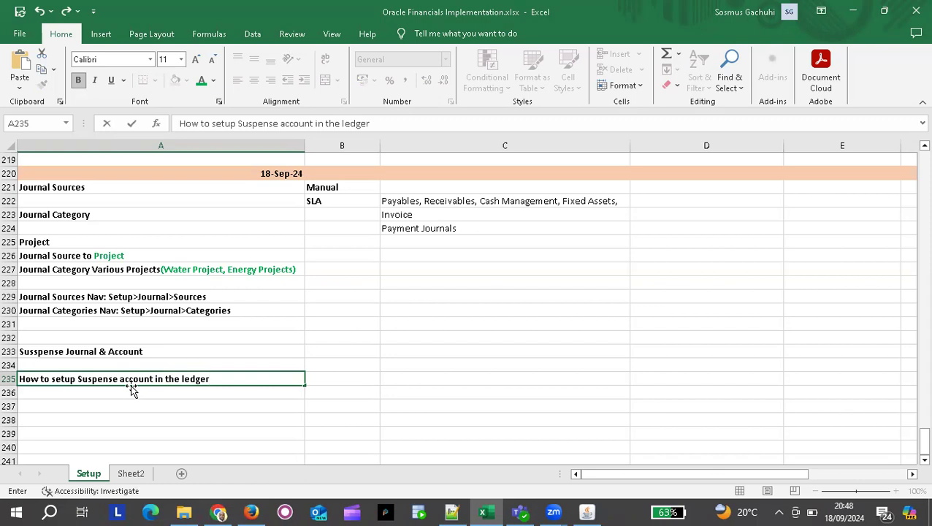
text( using accountin)
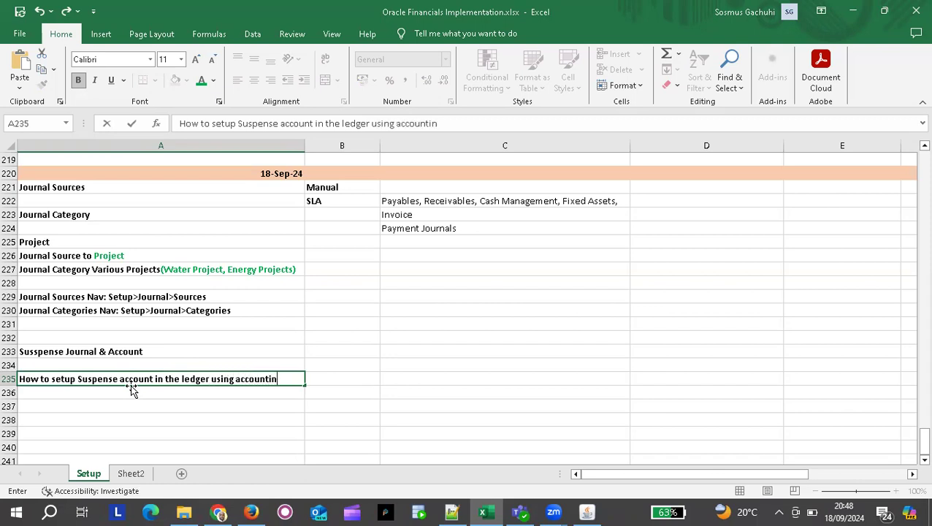
text(g setup manager)
key(Return)
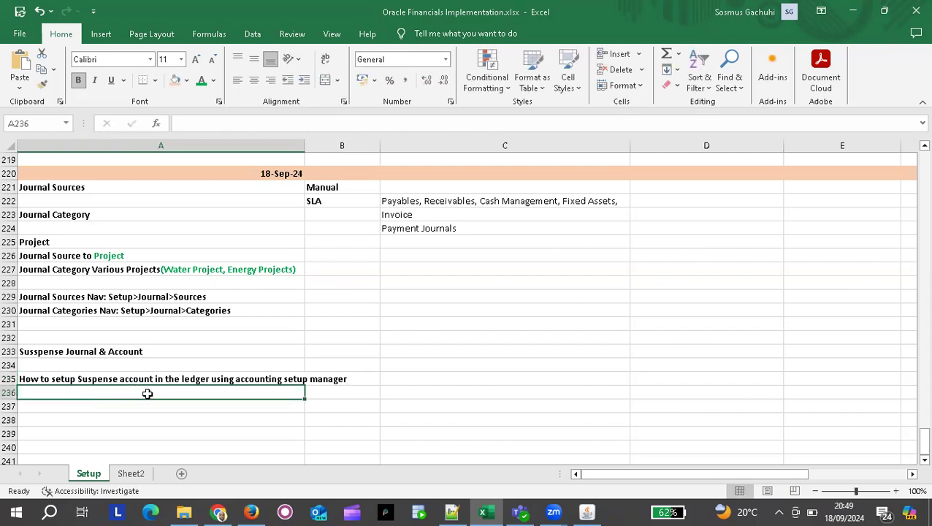
Reword the A235 note to say 'How to assign Suspense account…'.
click(128, 380)
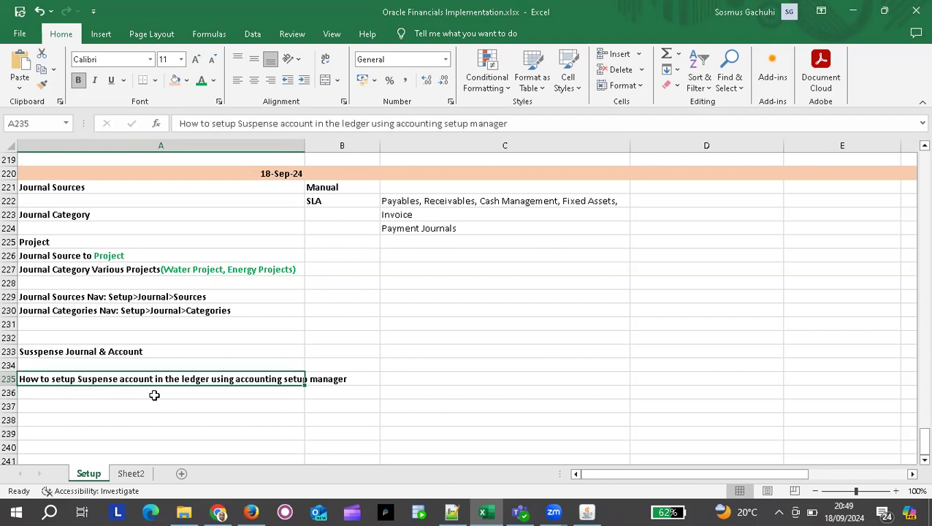
double_click(77, 378)
key(BackSpace)
key(BackSpace)
key(BackSpace)
key(BackSpace)
key(BackSpace)
text(assign)
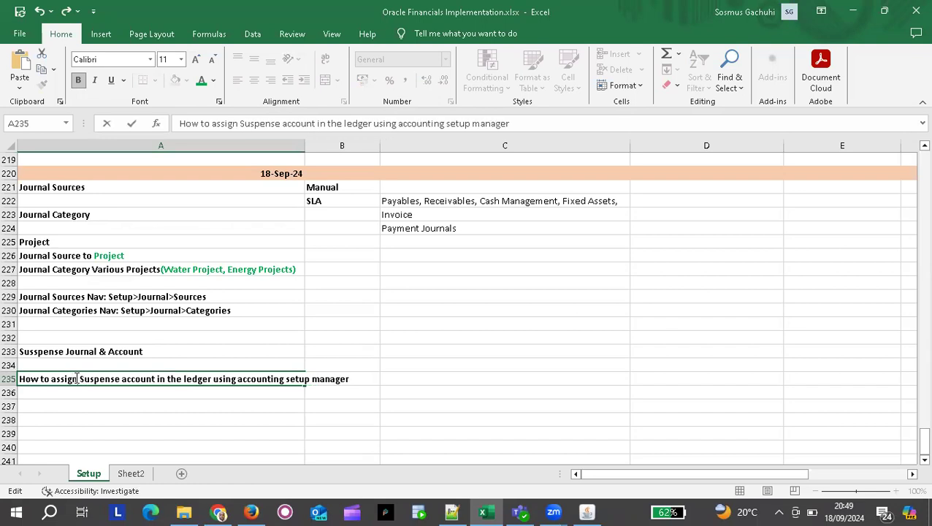
key(Return)
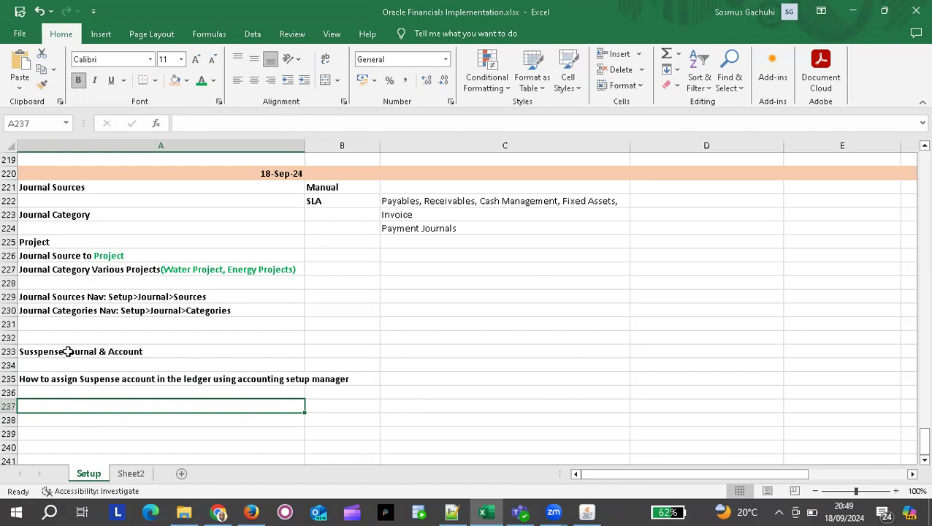
Type the heading 'Batch Journals' in cell A237.
key(alt+Tab)
key(alt+Tab)
text(Batch )
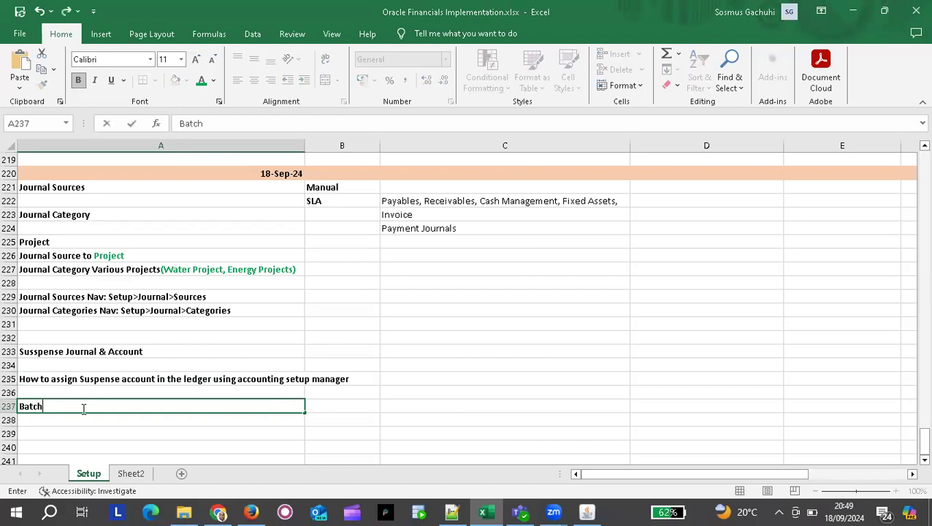
text(Journals)
click(139, 418)
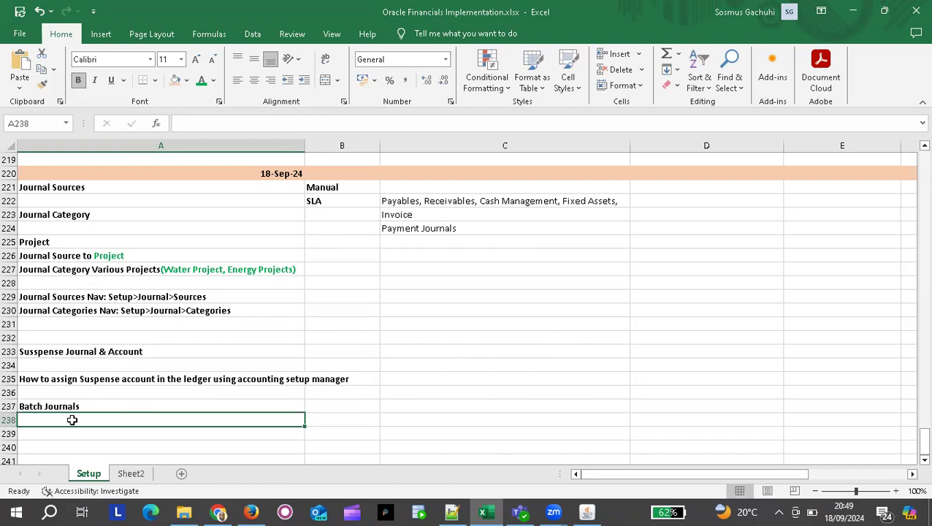
Cancel the accidental PivotTable dialog and type 'Nav: Journal > Entry' in A238.
key(alt)
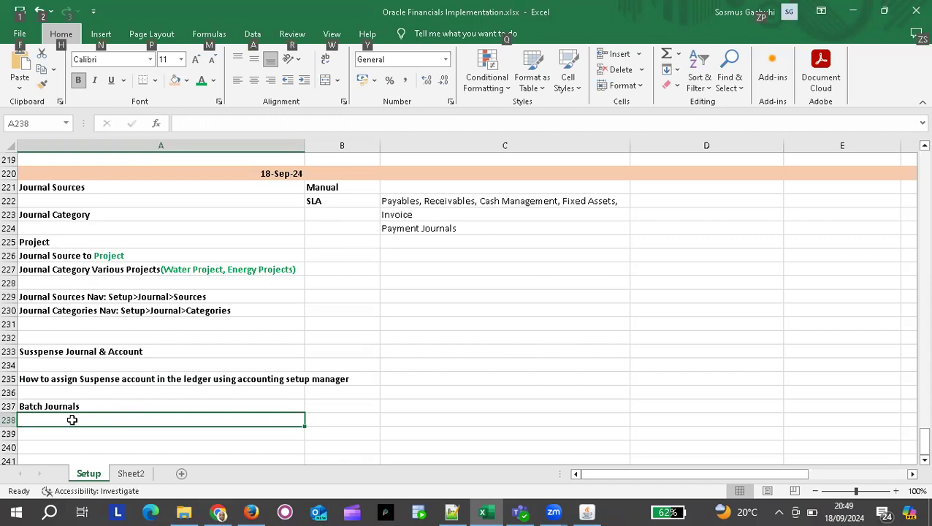
key(n)
key(v)
key(t)
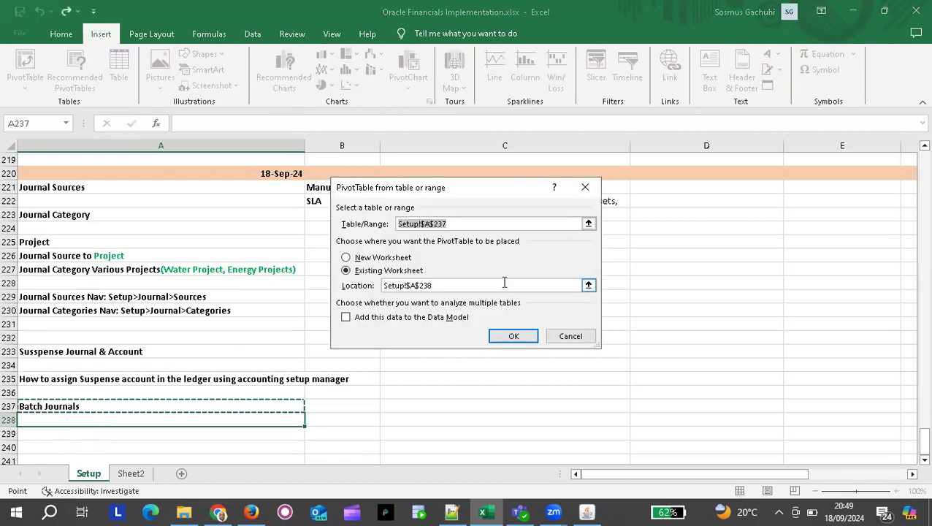
click(569, 336)
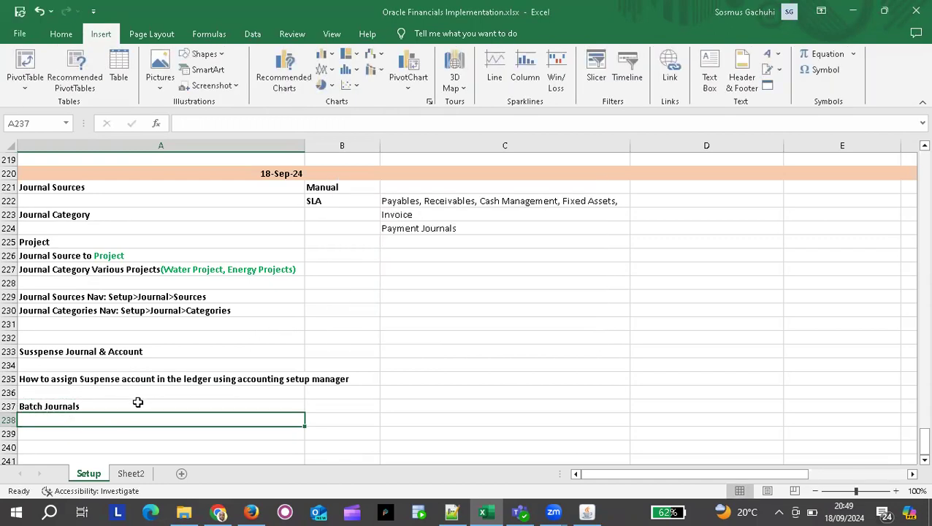
text(Nav:)
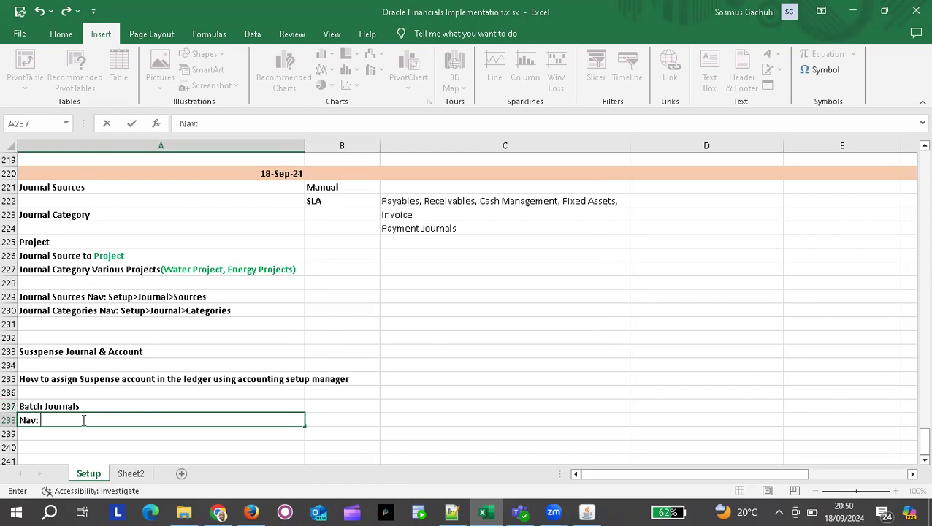
text(Journal > Entry)
Close the Oracle Requests window to reveal the General Ledger Navigator's Journals functions.
key(alt+Tab)
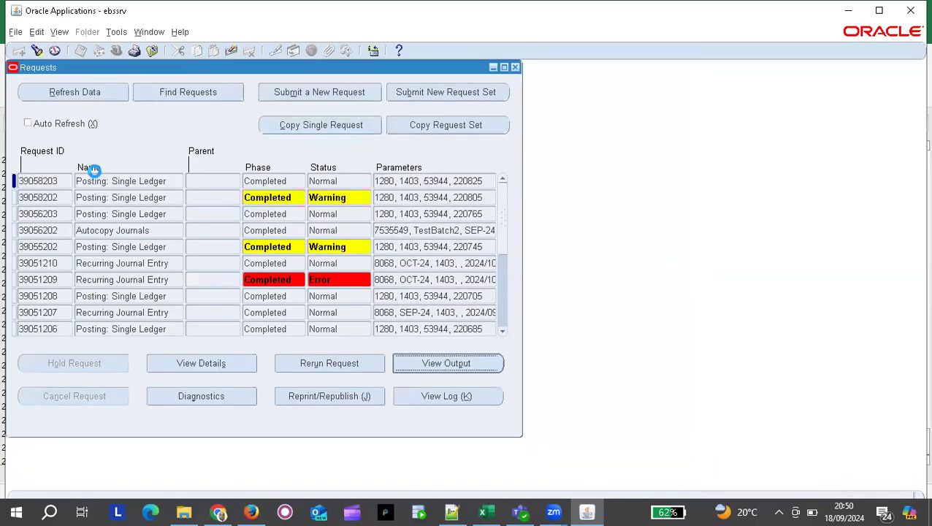
click(515, 67)
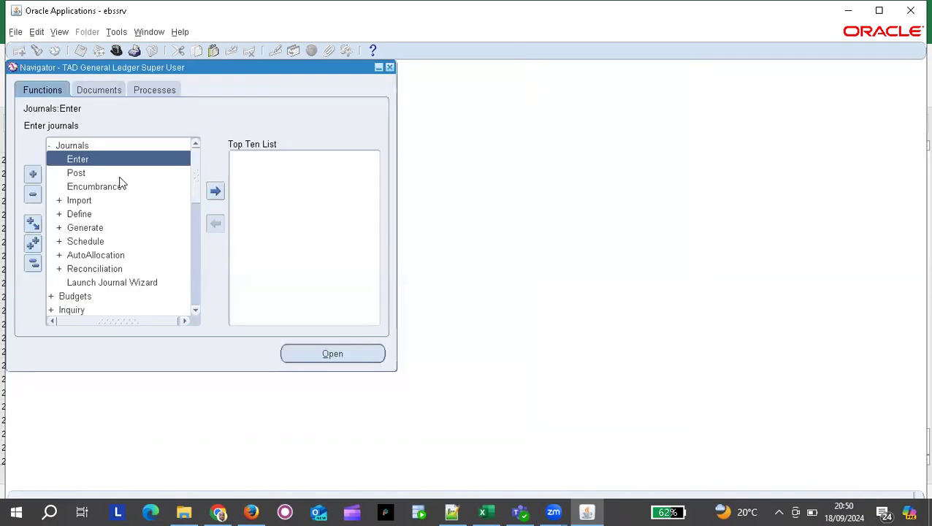
Open Journals > Enter, then restore the cleared A238 note in Excel with Undo.
double_click(93, 159)
key(alt+Tab)
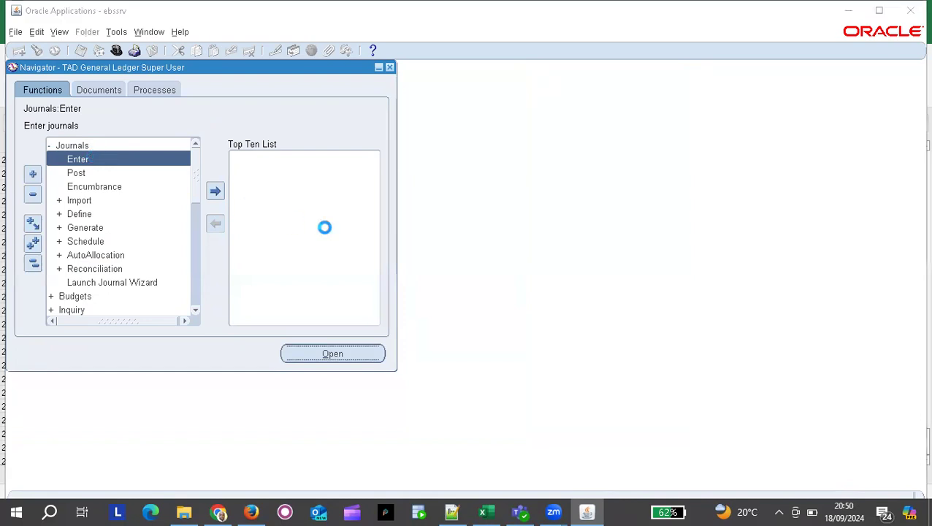
click(132, 412)
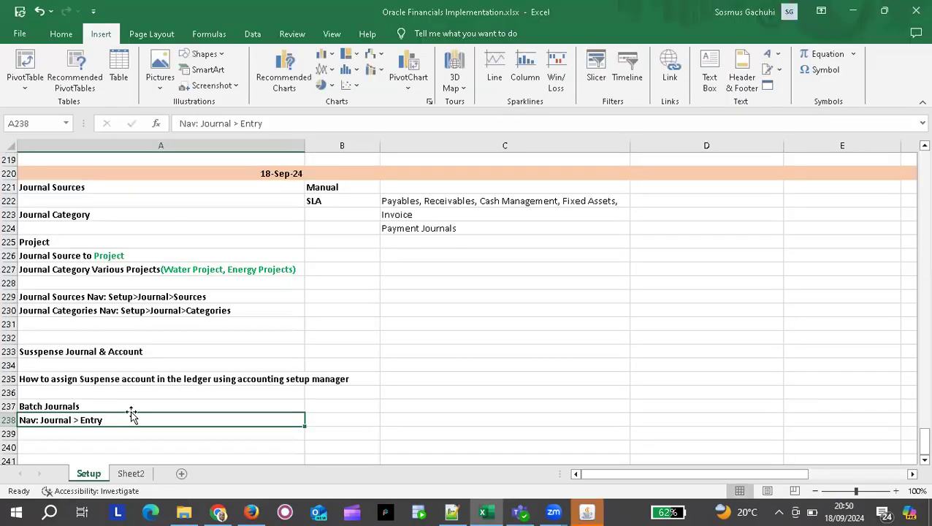
key(BackSpace)
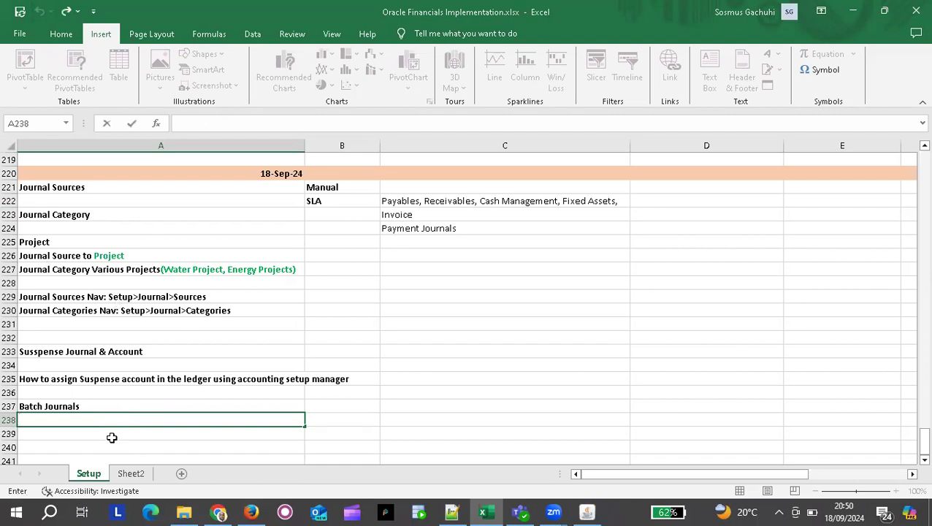
click(217, 363)
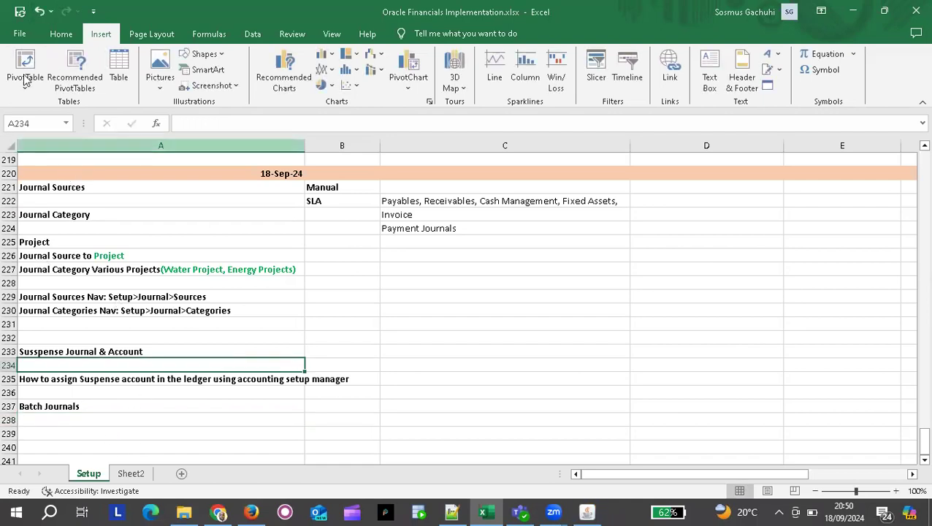
click(39, 12)
Correct the A238 note to 'Nav: Journal > Enter' and return to Oracle.
double_click(113, 420)
key(BackSpace)
key(BackSpace)
key(BackSpace)
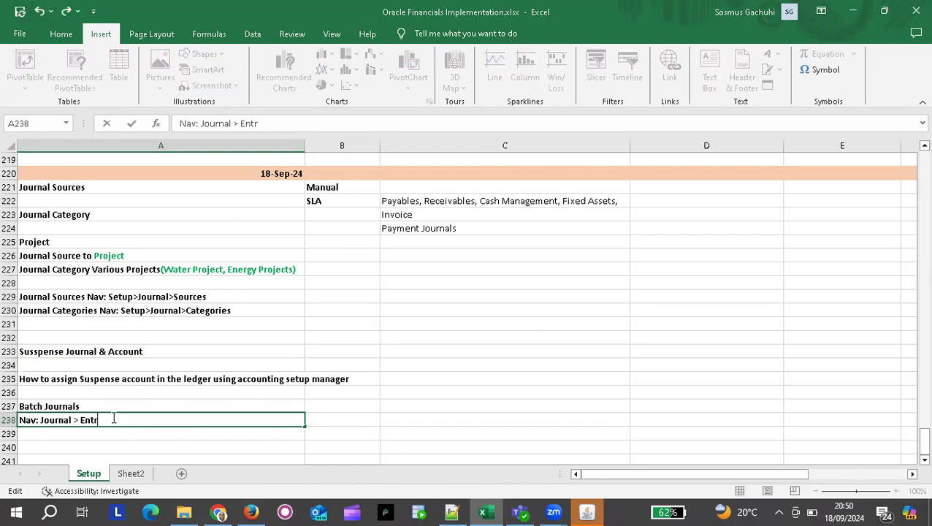
text(er)
key(Return)
click(423, 404)
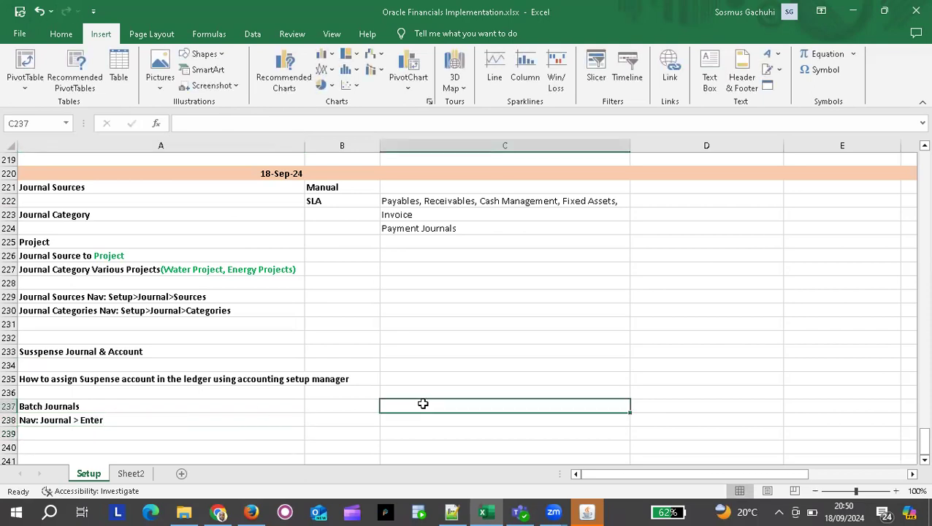
key(alt+Tab)
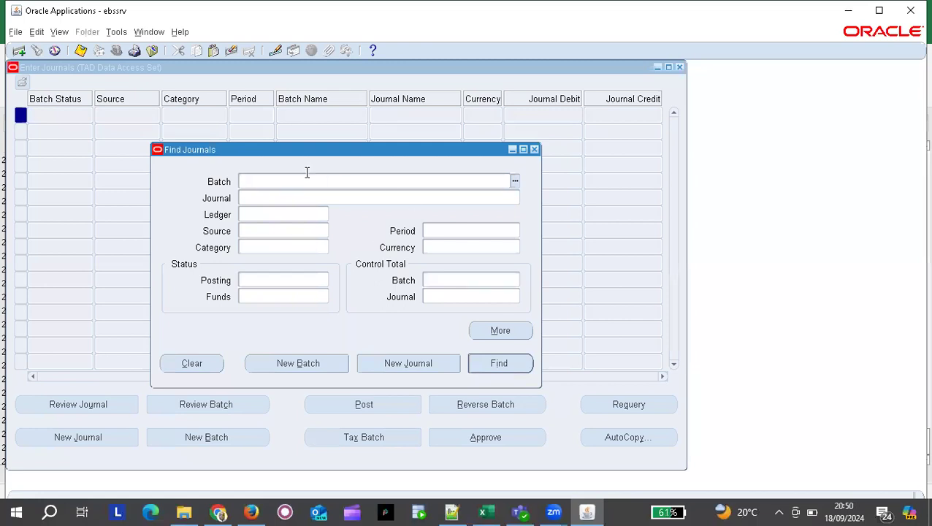
Start a new blank journal batch defaulting to period OCT-24, Actual, Standard.
click(306, 365)
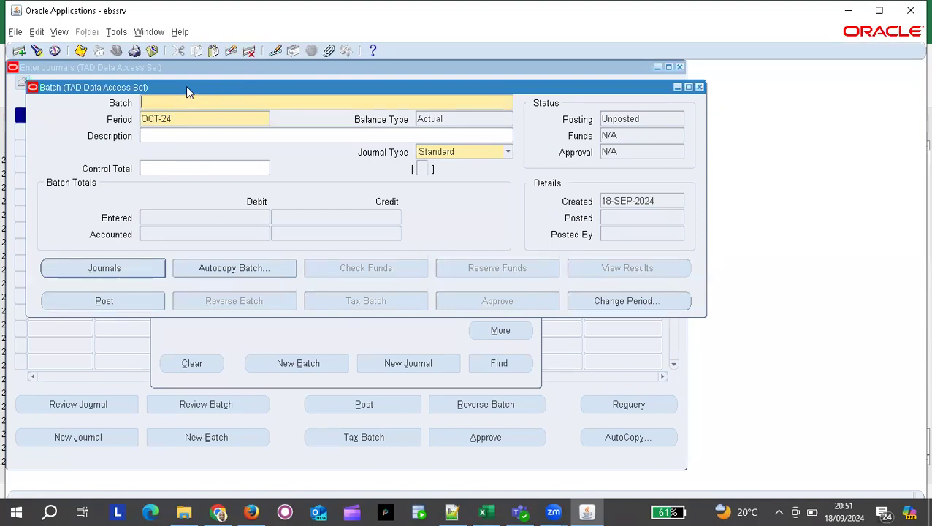
drag(186, 86, 266, 129)
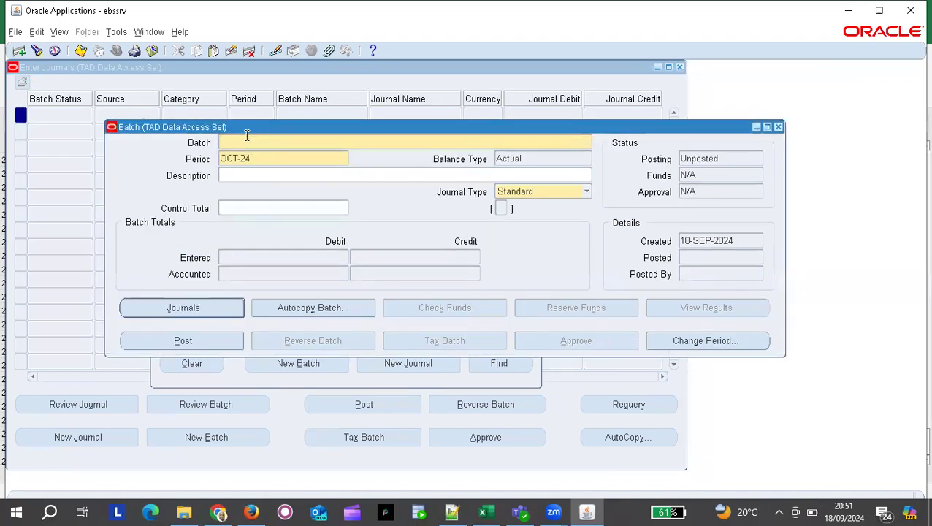
click(682, 68)
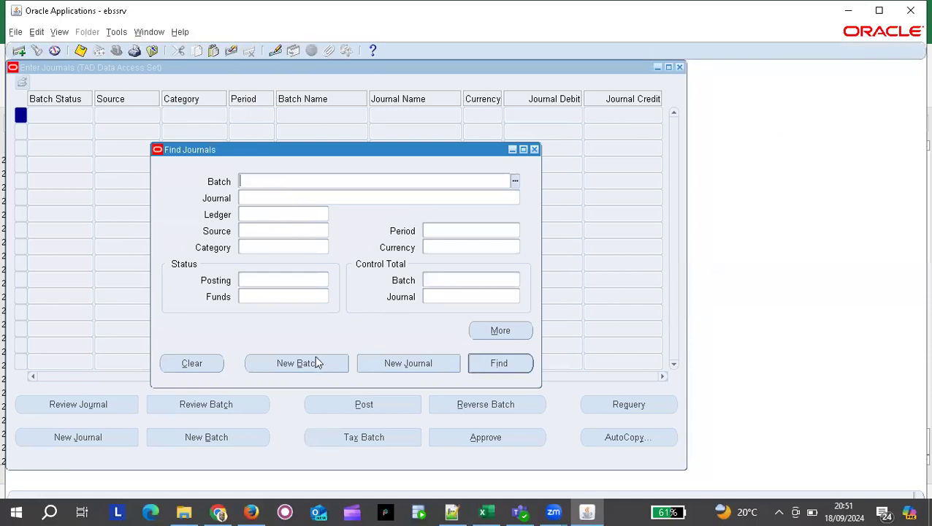
click(313, 363)
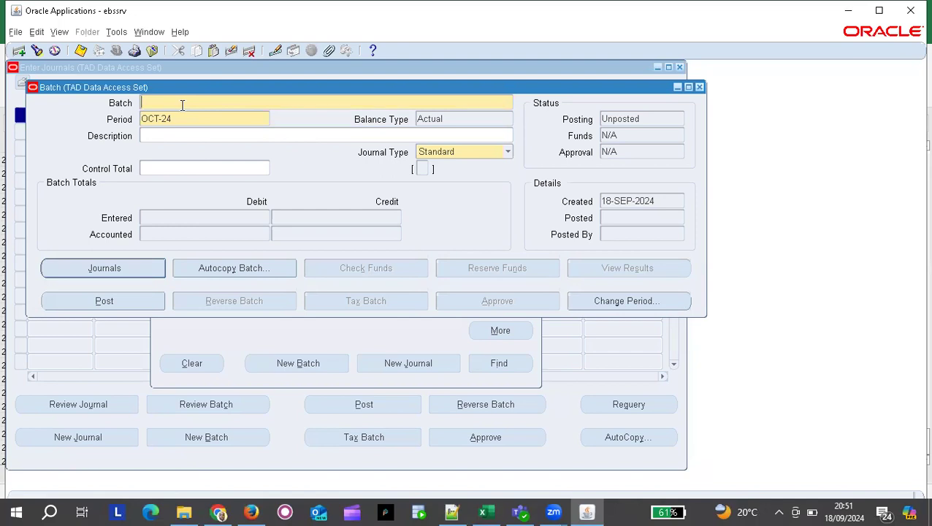
Name the batch 'Batch JE1' and change its period from OCT-24 to SEP-24.
text(Batch JE1)
click(183, 118)
double_click(161, 117)
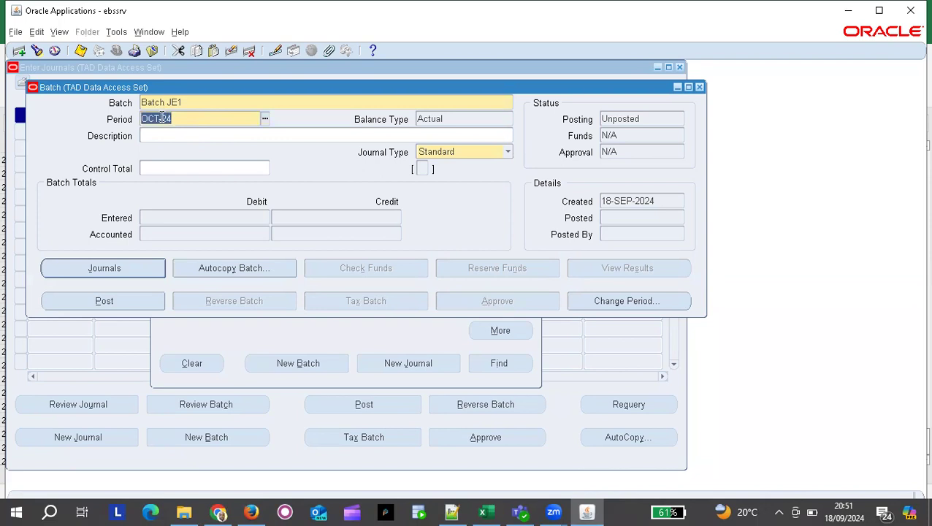
click(161, 118)
key(BackSpace)
key(BackSpace)
key(BackSpace)
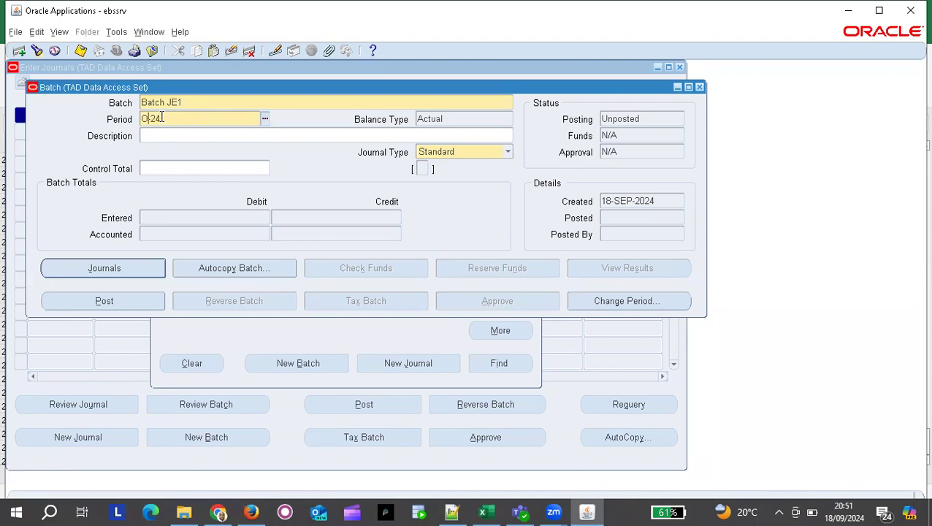
text(SEP)
key(Tab)
Keep the journal type Standard and open the batch's Journals entry form.
click(508, 152)
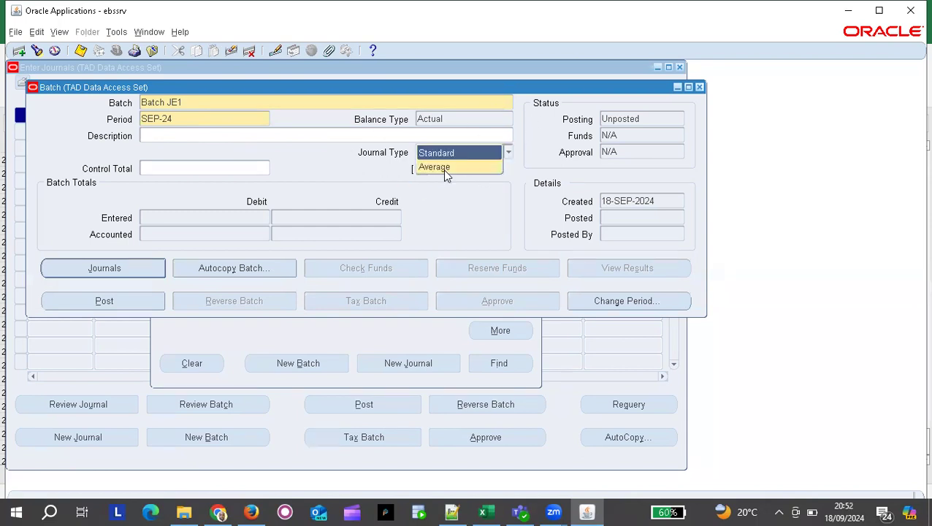
click(300, 153)
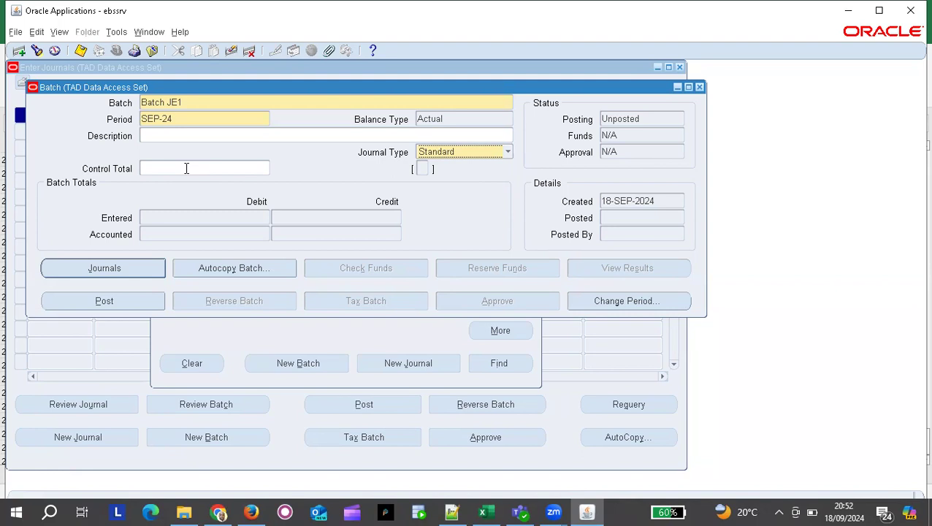
click(191, 169)
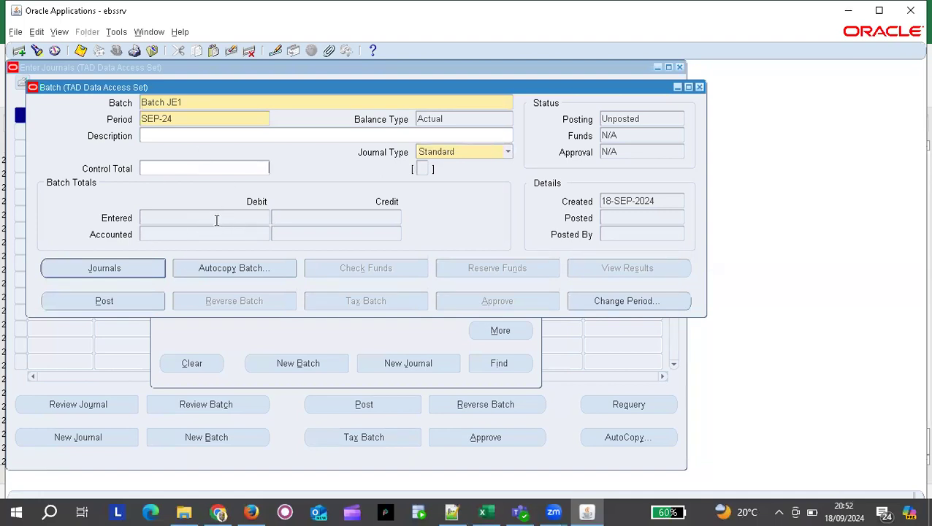
click(86, 268)
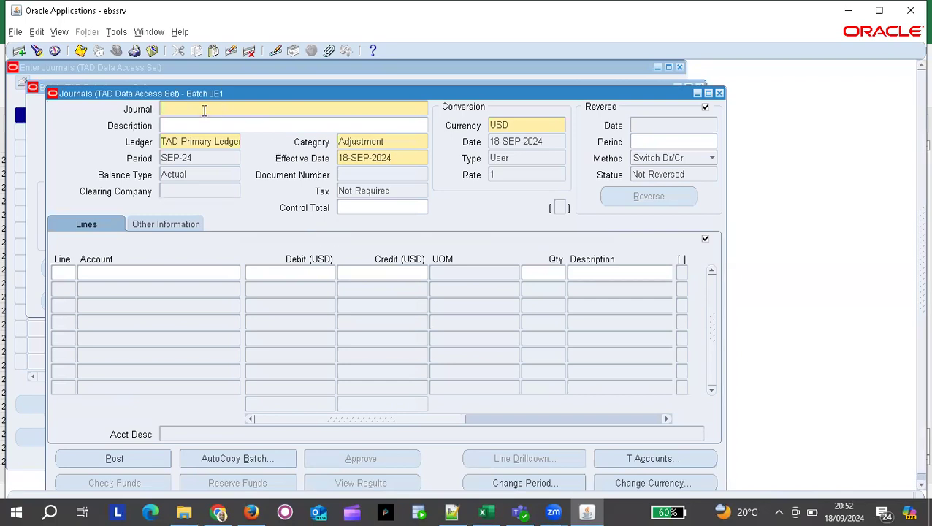
Name the journal BatchJE1 and change its category from Adjustment to TadProject1, dismissing the sequence error.
text(BatchJE1)
click(388, 141)
double_click(386, 142)
text(T)
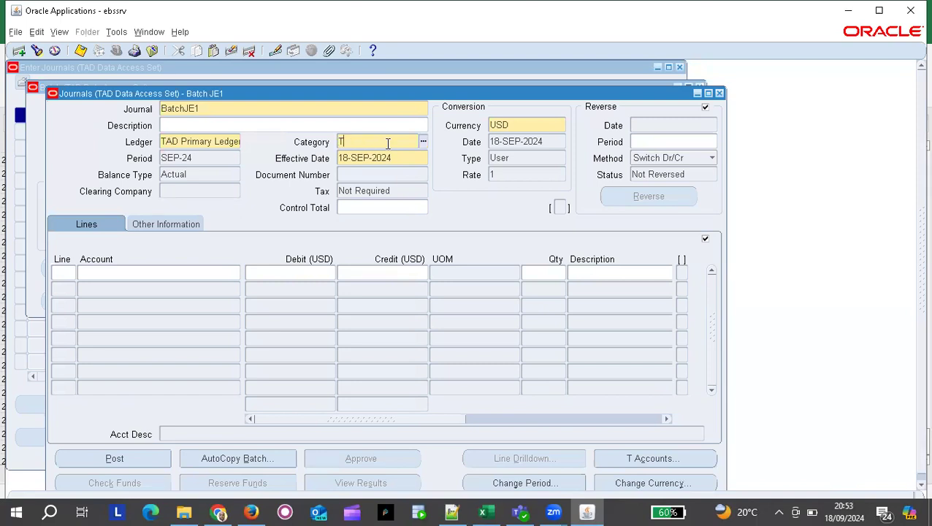
text(adpr)
key(Tab)
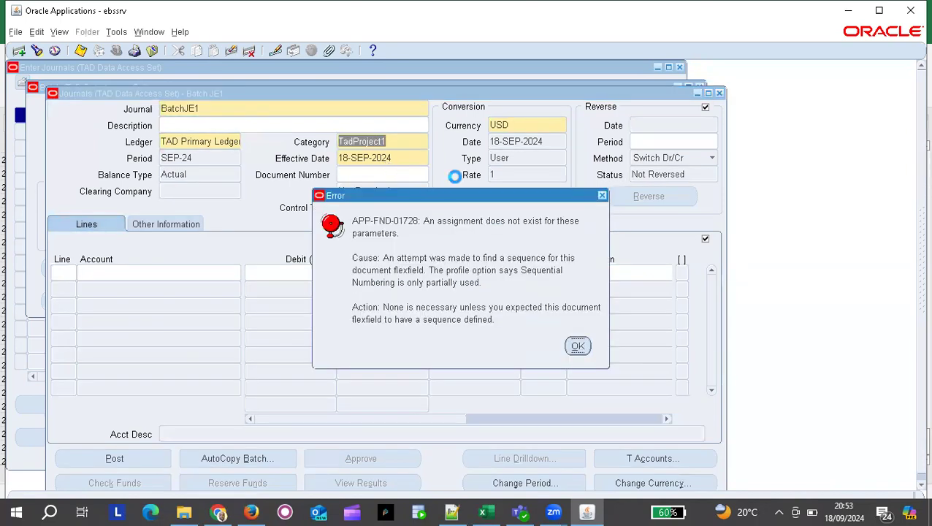
key(Return)
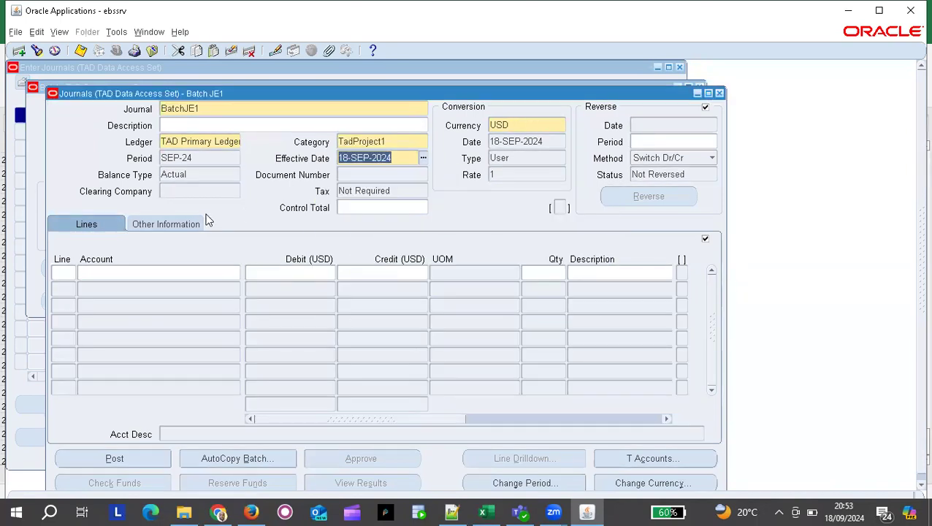
click(63, 272)
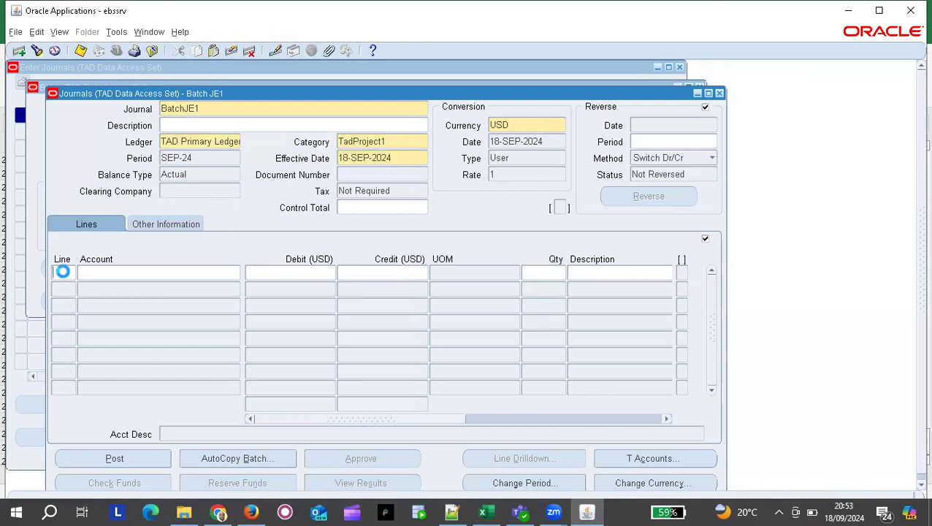
Enter line 1 debiting 2,000 to Employee Training account 01.001.10122.0000.
text(1)
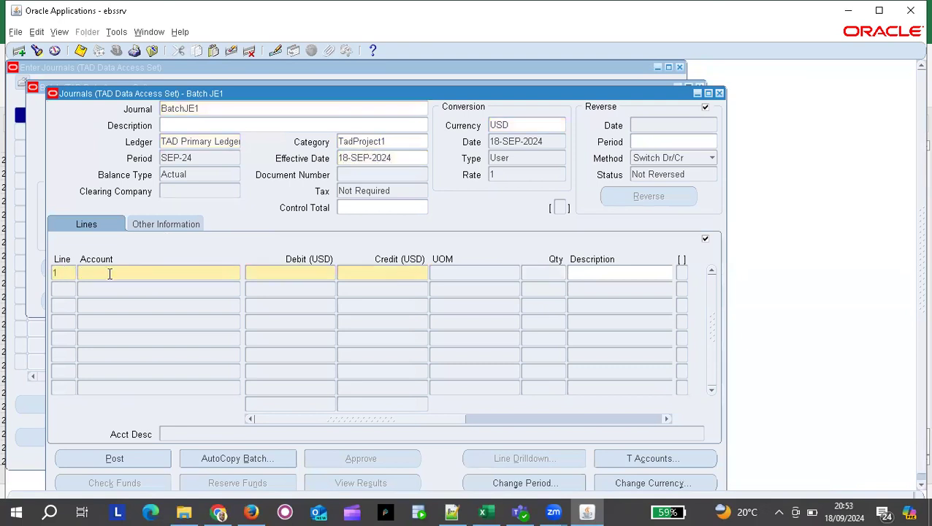
click(104, 272)
text(01)
key(Tab)
text(001)
key(Tab)
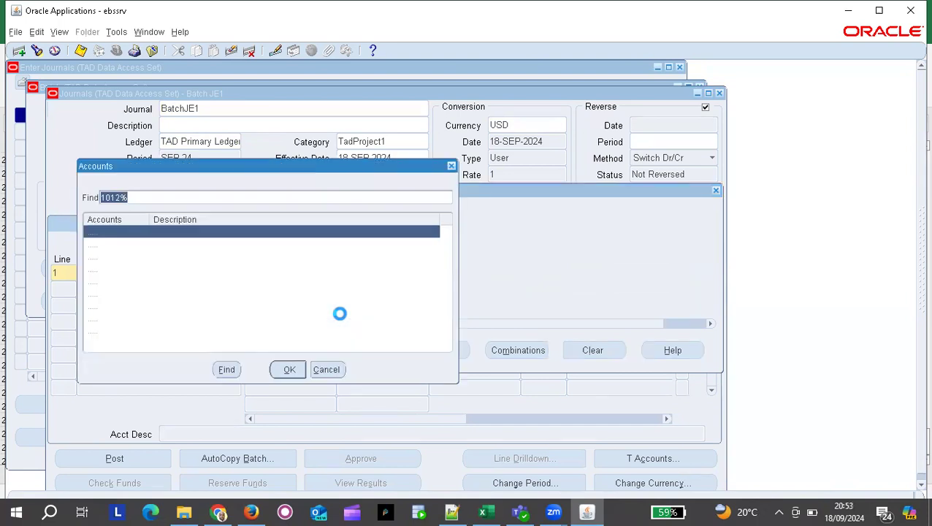
double_click(202, 259)
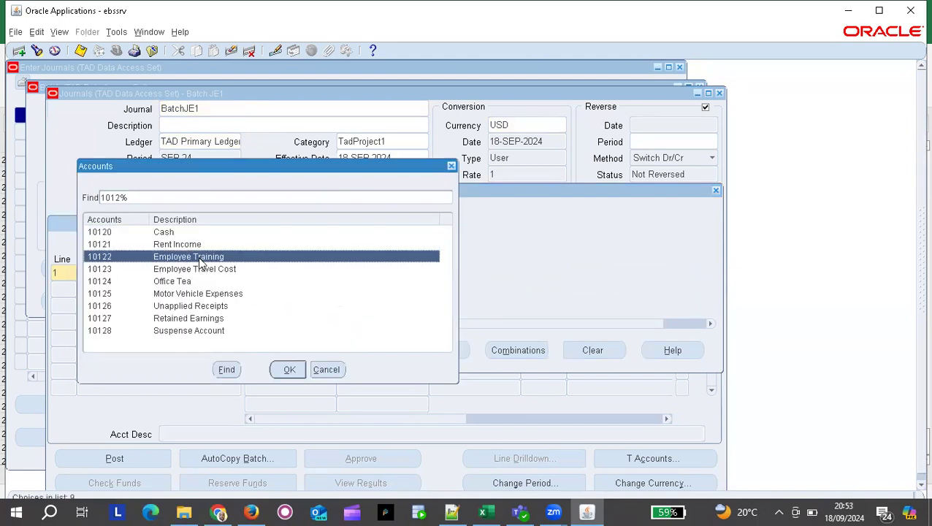
text(000)
key(Return)
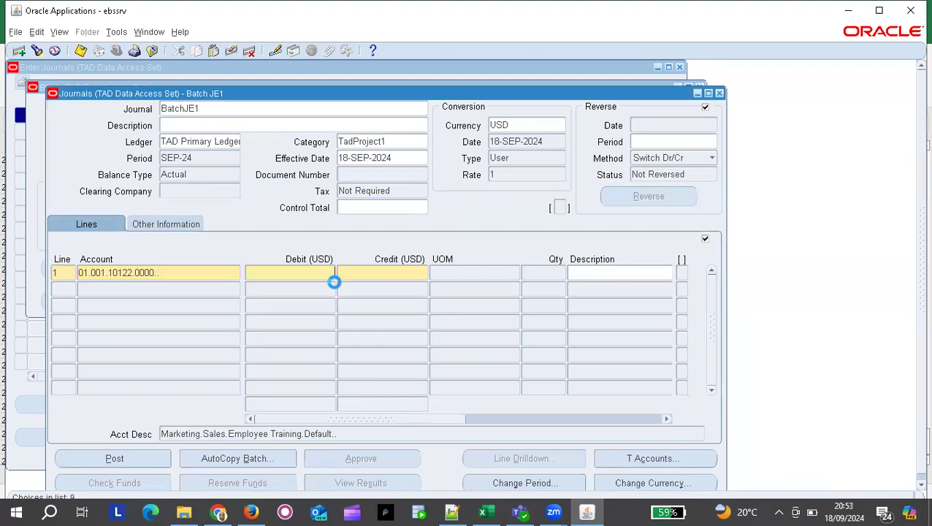
text(2000)
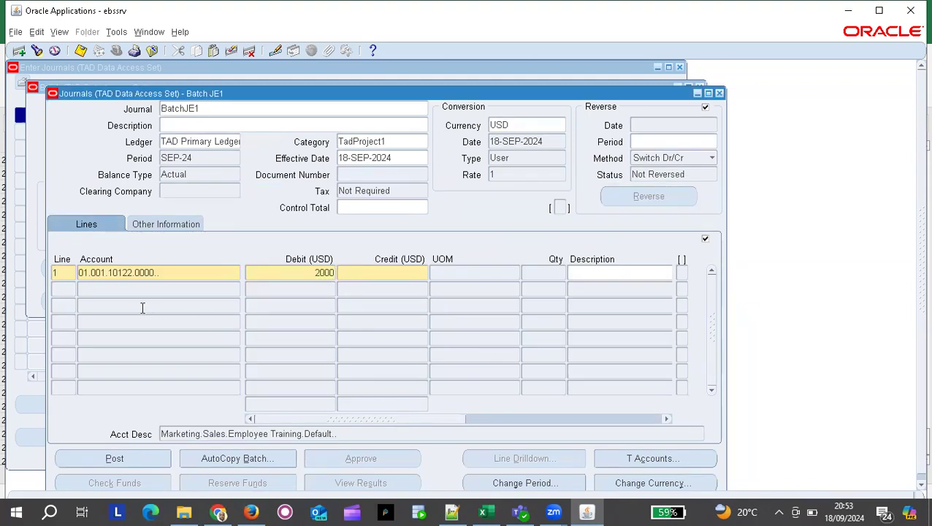
Add line 2 crediting 2,000 to Cash account 01.001.10120.0000 and save the balanced journal.
click(66, 290)
click(103, 290)
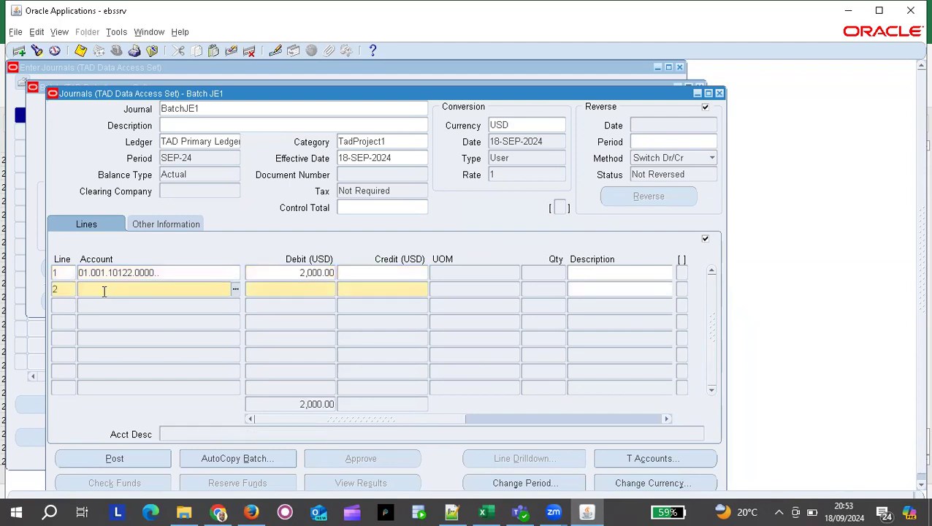
click(104, 291)
click(259, 214)
key(Tab)
text(001)
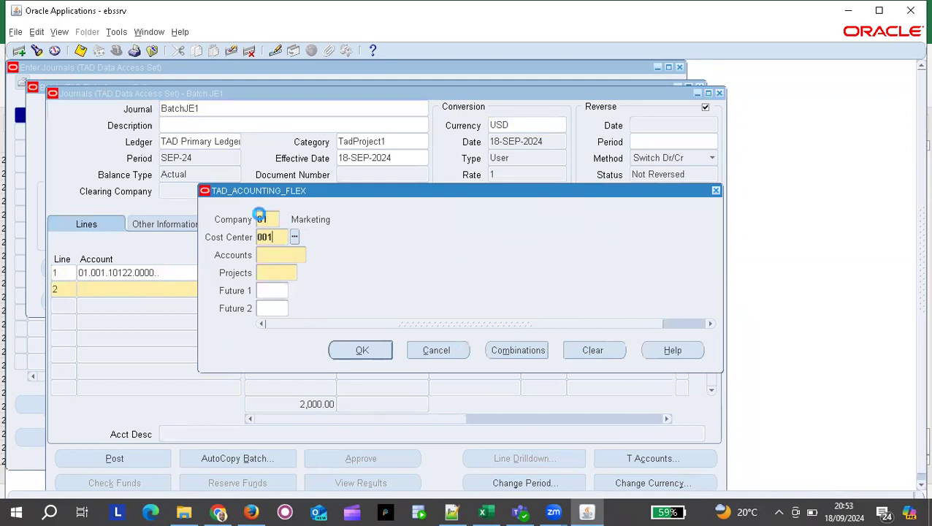
key(Tab)
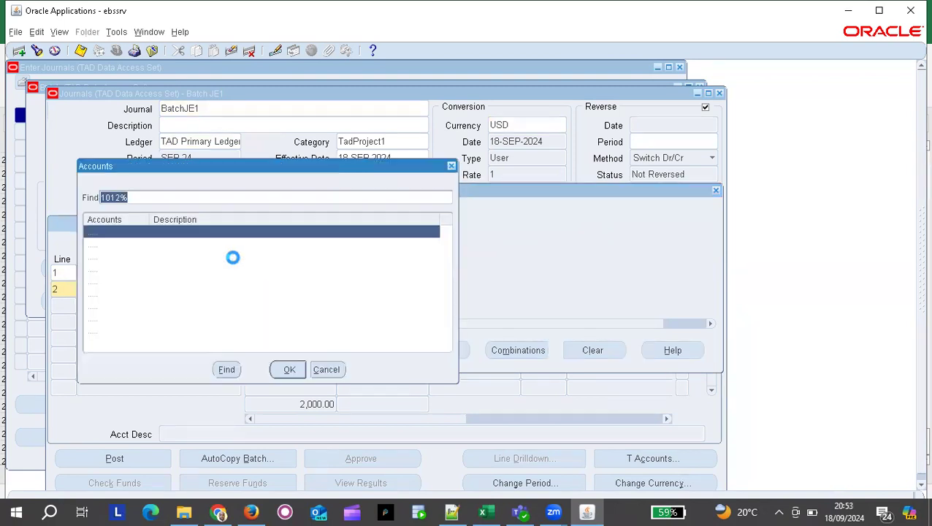
key(Return)
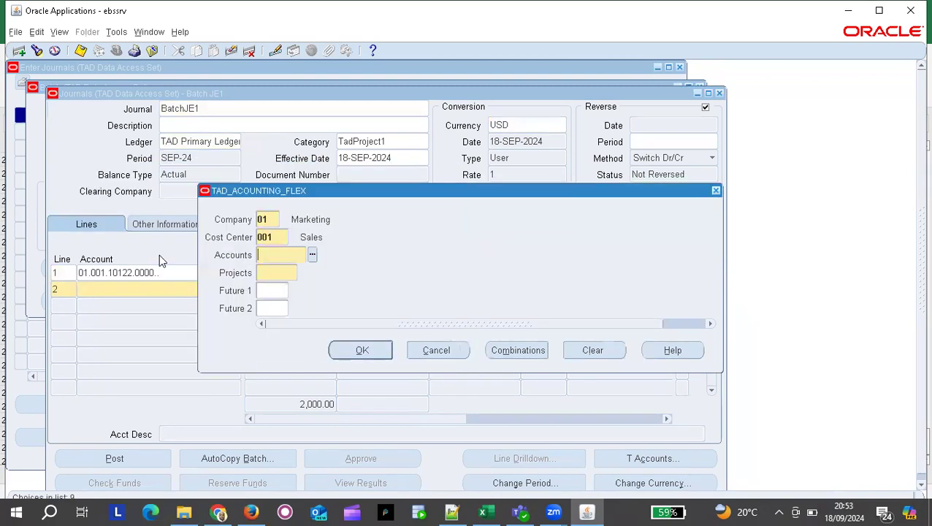
text(000)
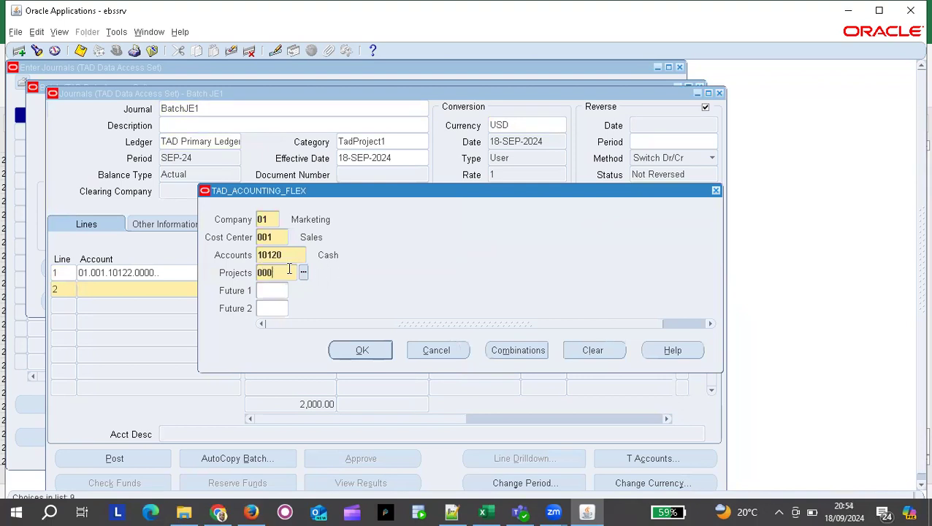
key(Return)
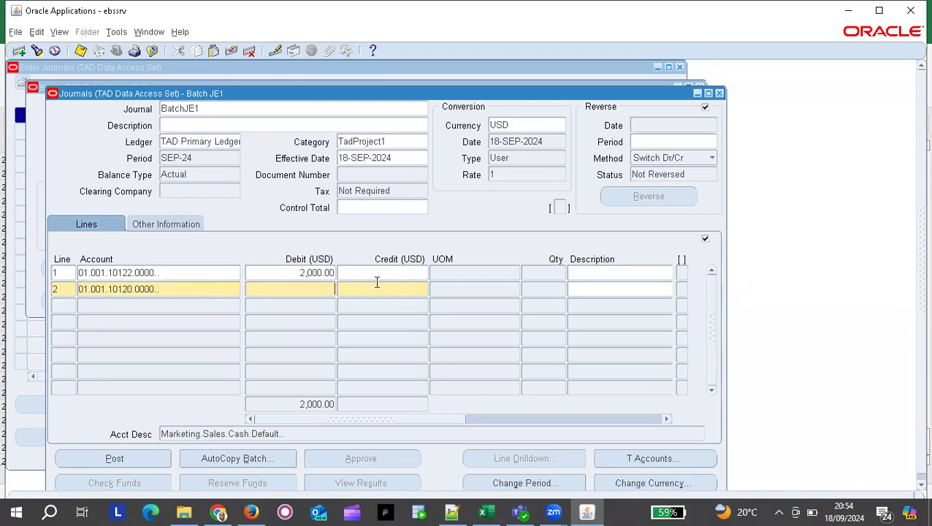
click(370, 287)
text(2000)
key(Tab)
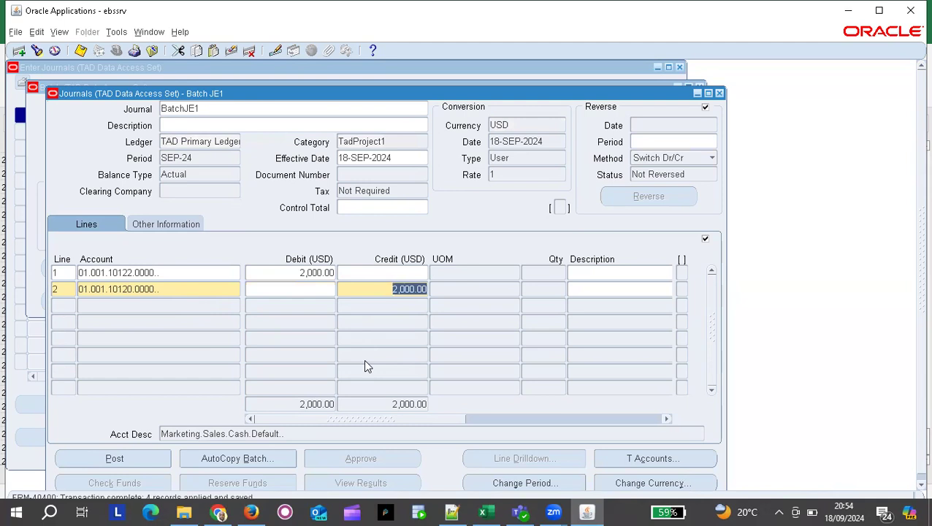
click(212, 105)
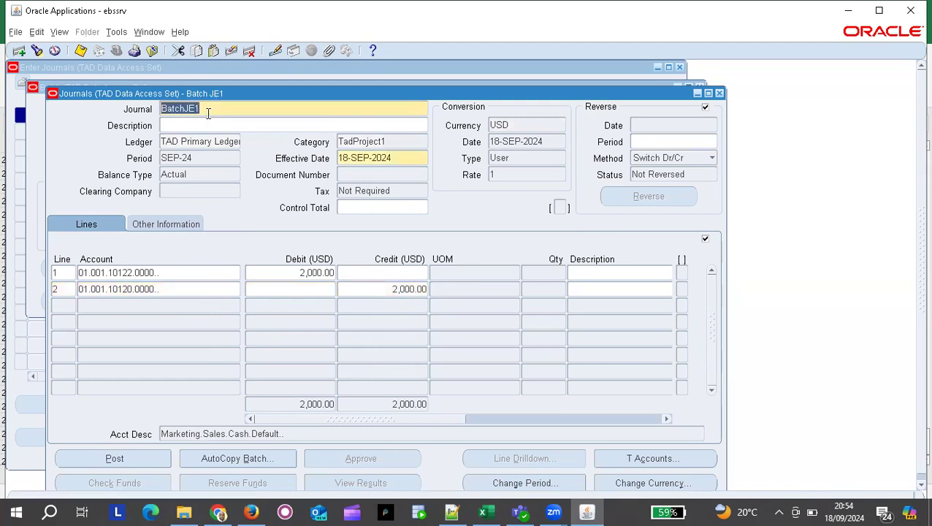
Start a new journal in the batch named BatchJE2.
click(20, 52)
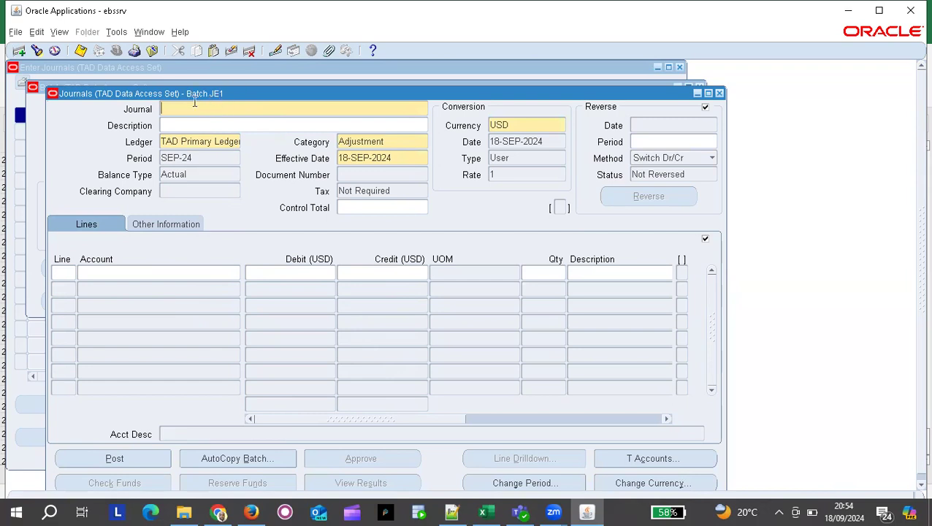
text(BatchJE1)
key(BackSpace)
text(2)
Enter line 1 debiting 4,000 to Office Tea account 01.002.10124.0000.
click(66, 272)
text(1)
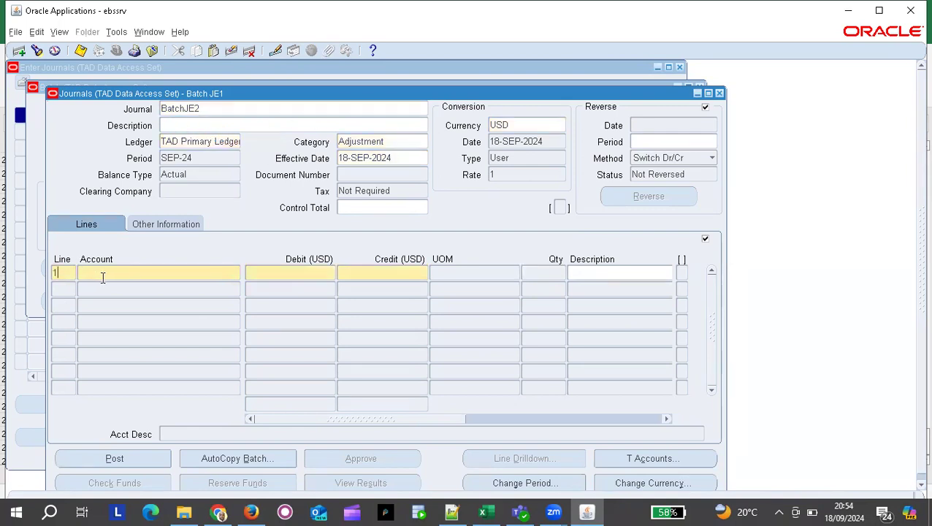
click(125, 275)
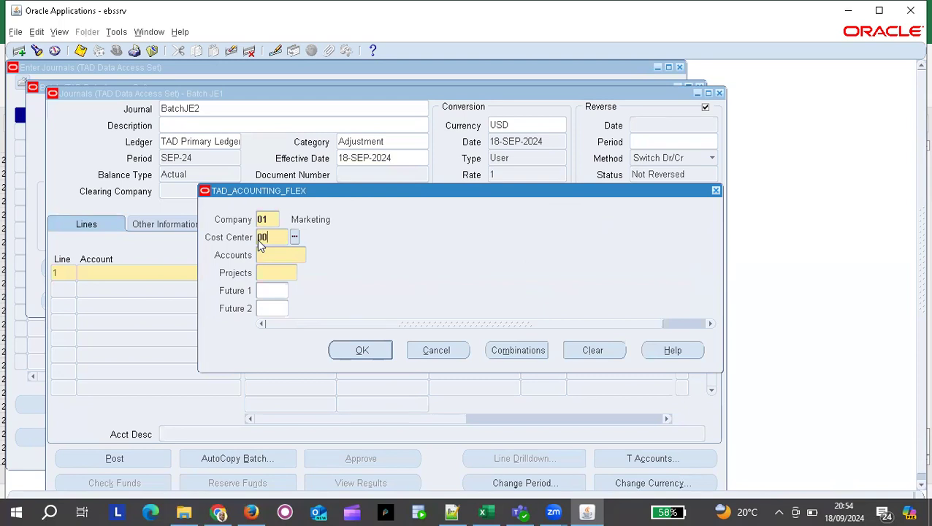
text(002)
key(Tab)
key(Tab)
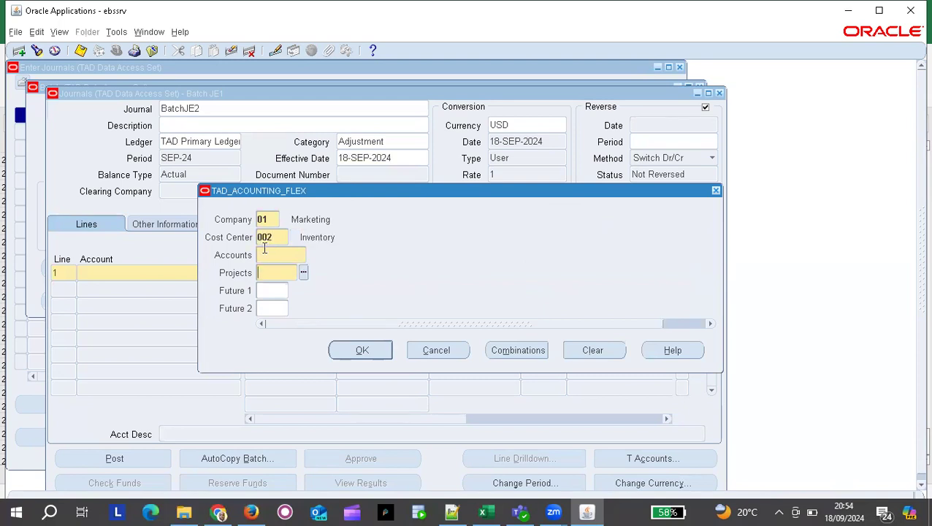
click(265, 256)
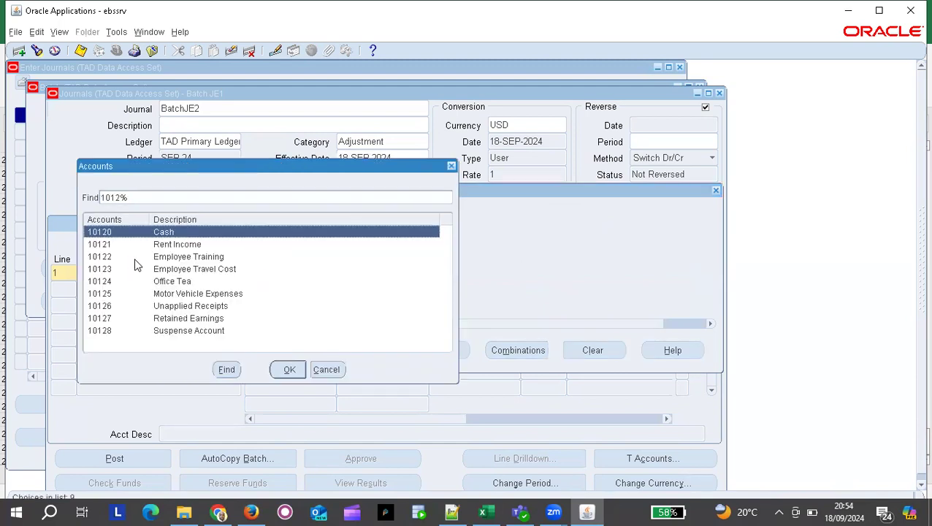
click(175, 259)
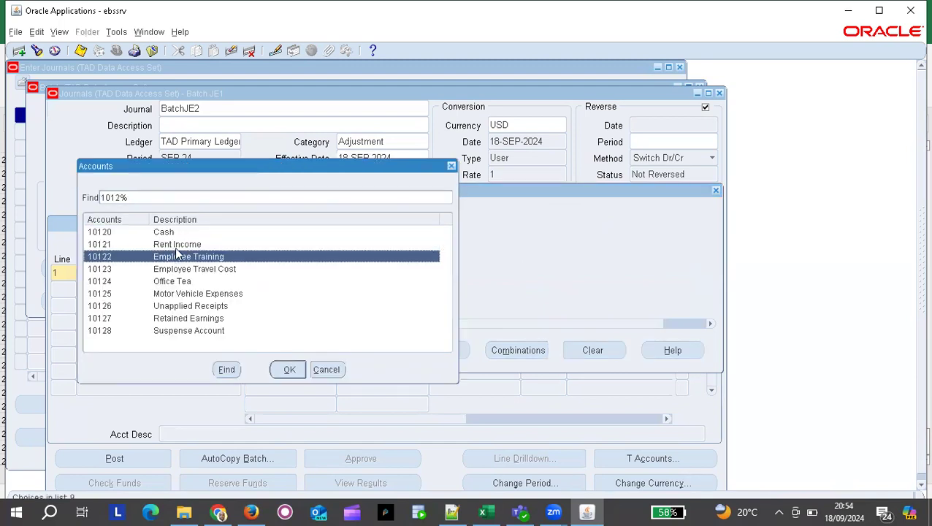
click(178, 283)
double_click(177, 281)
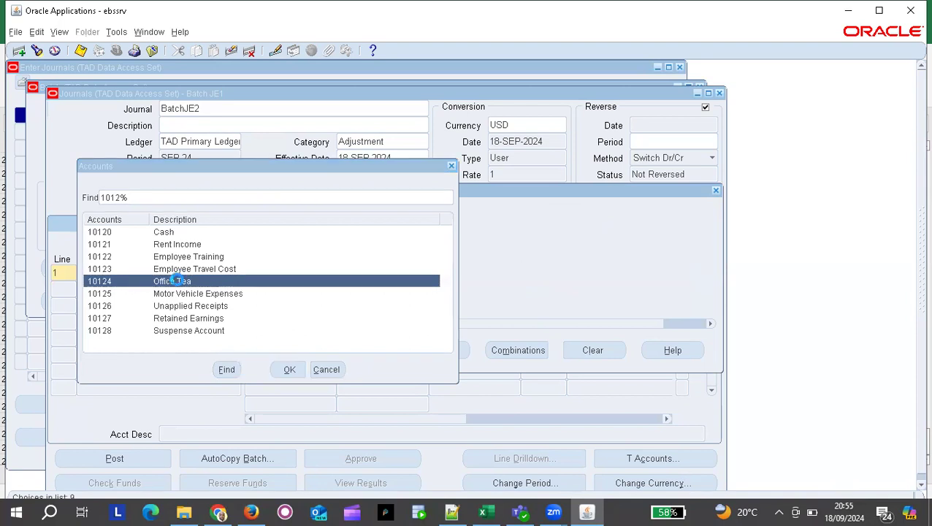
text(000)
click(271, 271)
click(366, 346)
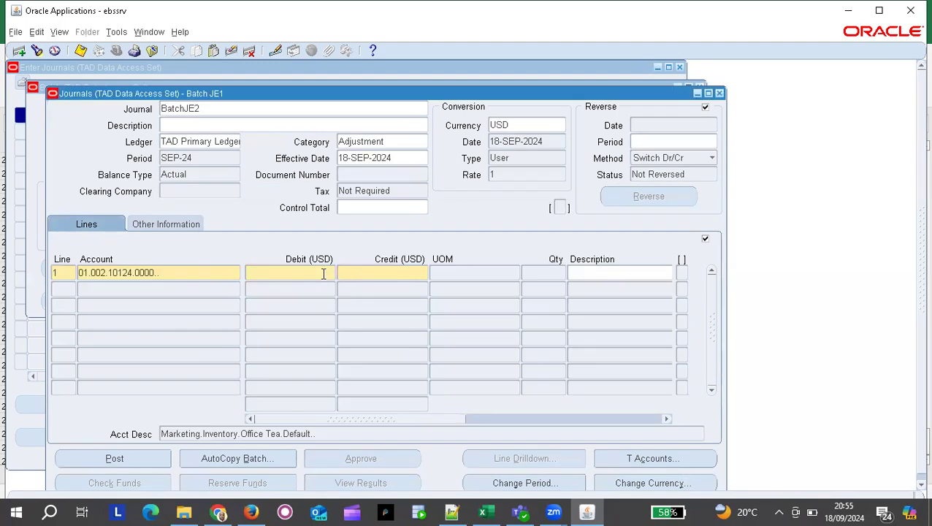
text(4000)
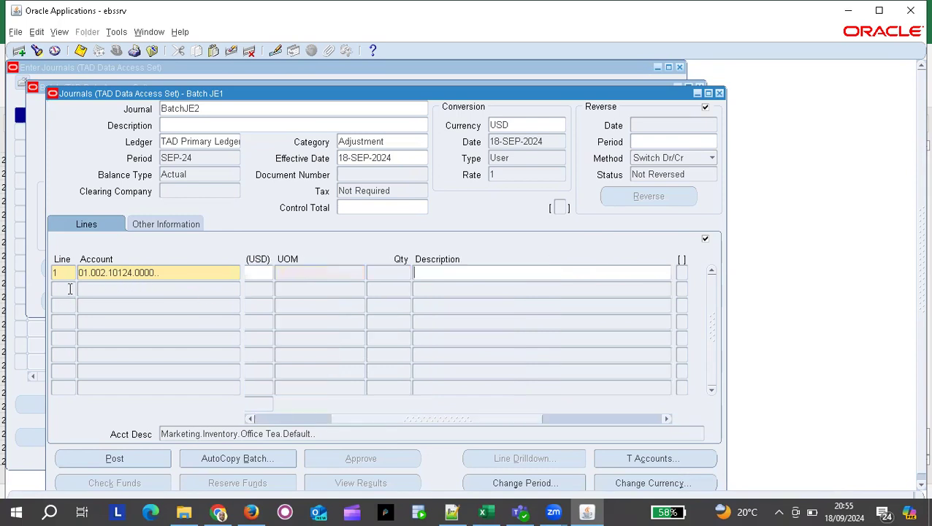
Add line 2 crediting 4,000 to Cash 01.002.10120.0000 and save, acknowledging document 10014.
key(Tab)
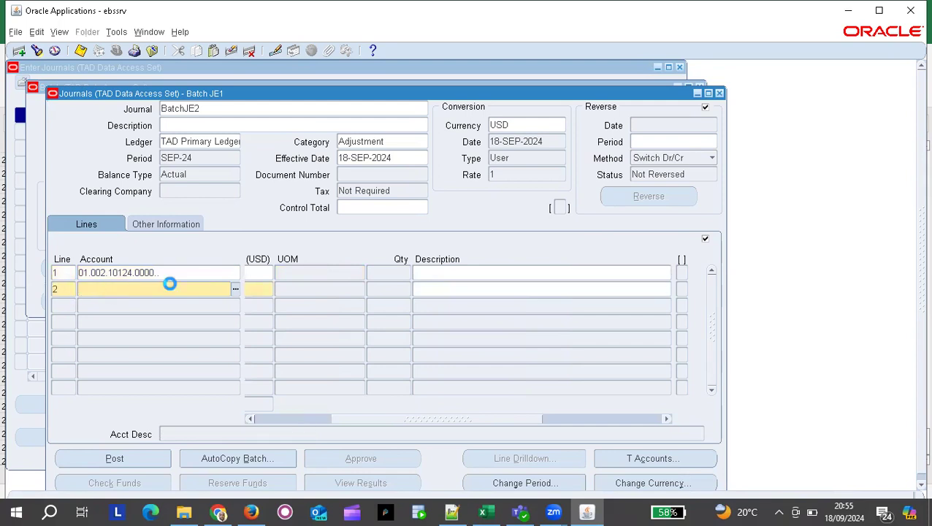
text(002)
key(Tab)
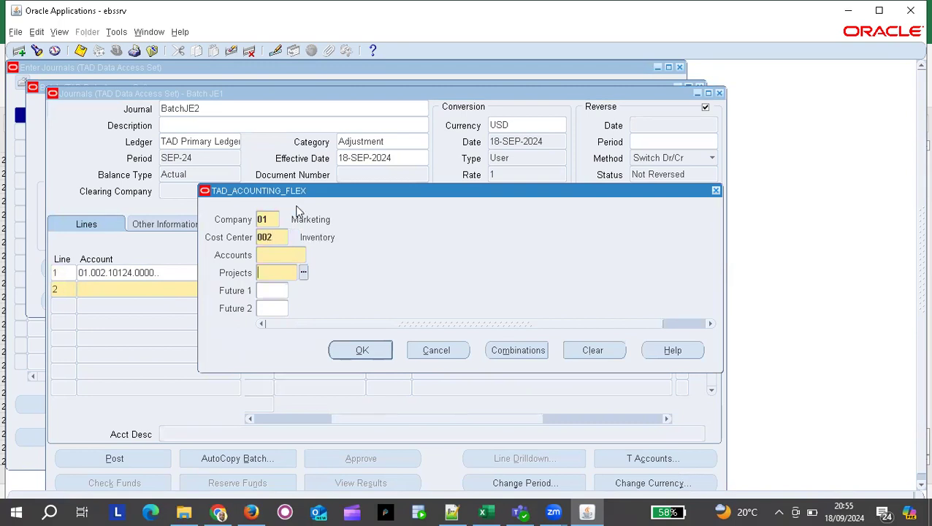
click(276, 253)
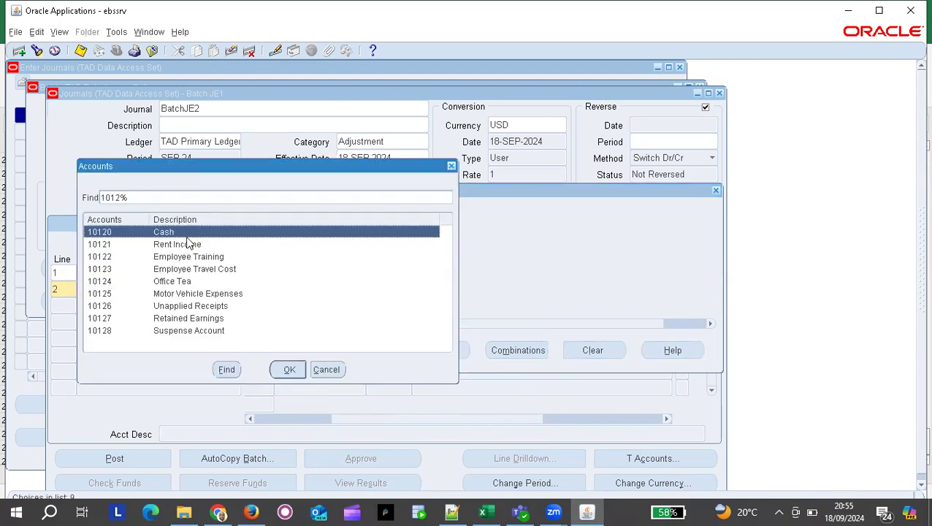
key(Return)
text(000)
key(Return)
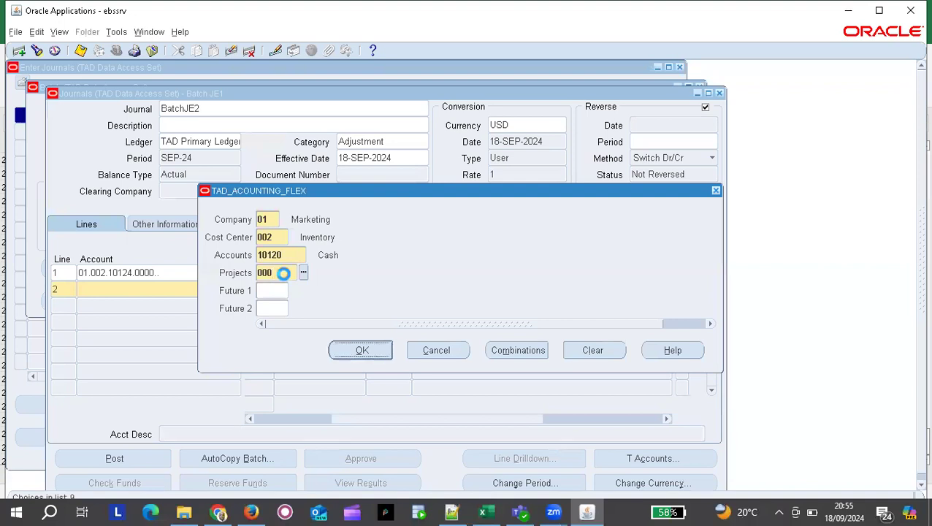
click(358, 288)
text(4000)
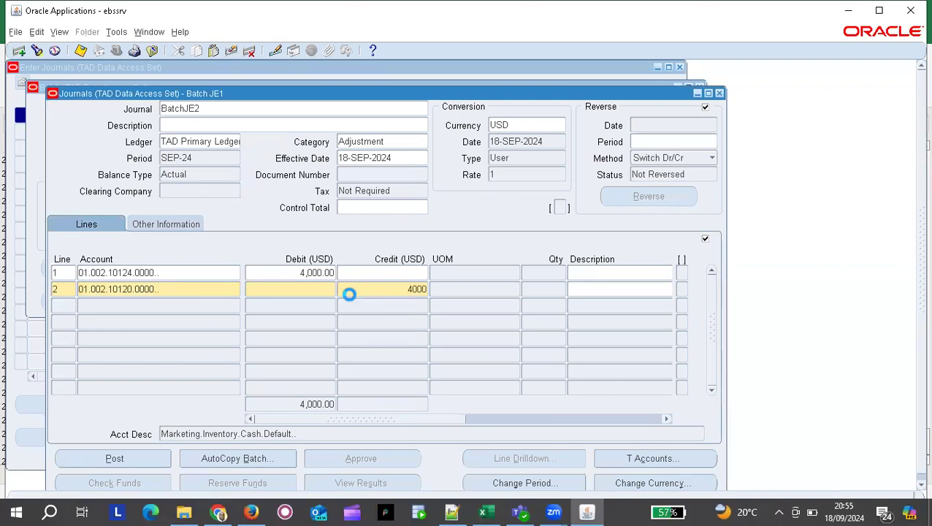
key(Tab)
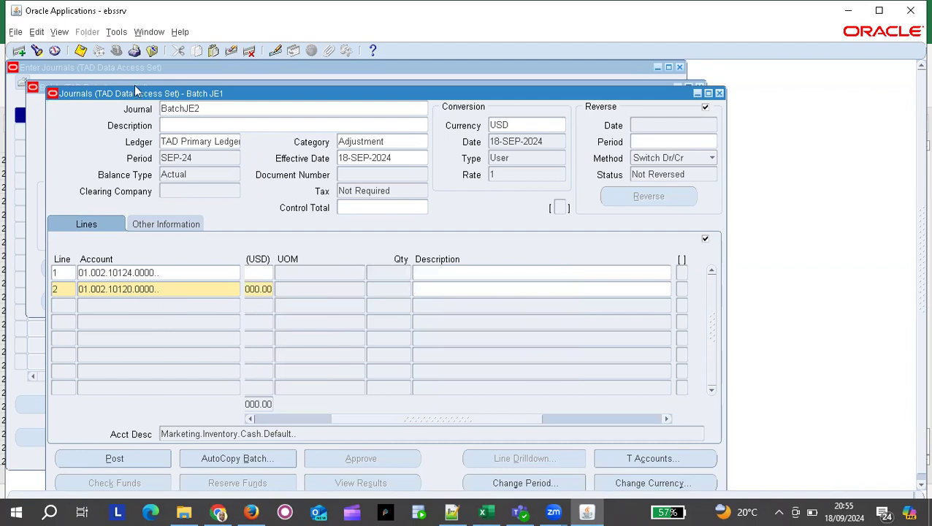
click(82, 53)
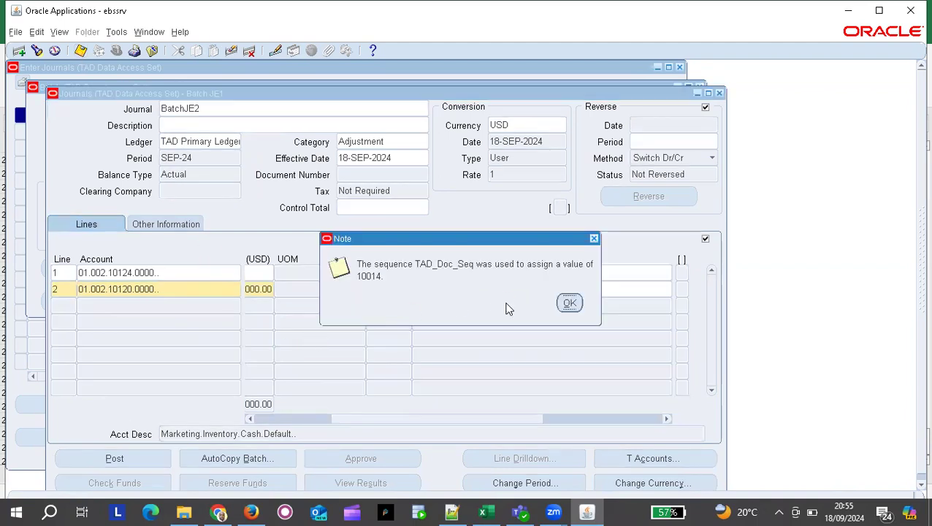
click(569, 303)
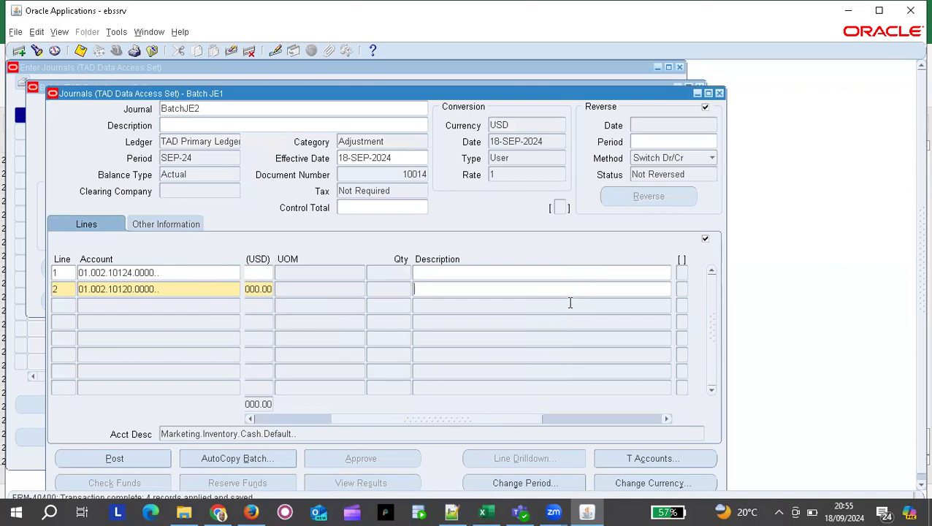
Give journal BatchJE2 the description Teachers Tea and save it.
drag(391, 419, 243, 424)
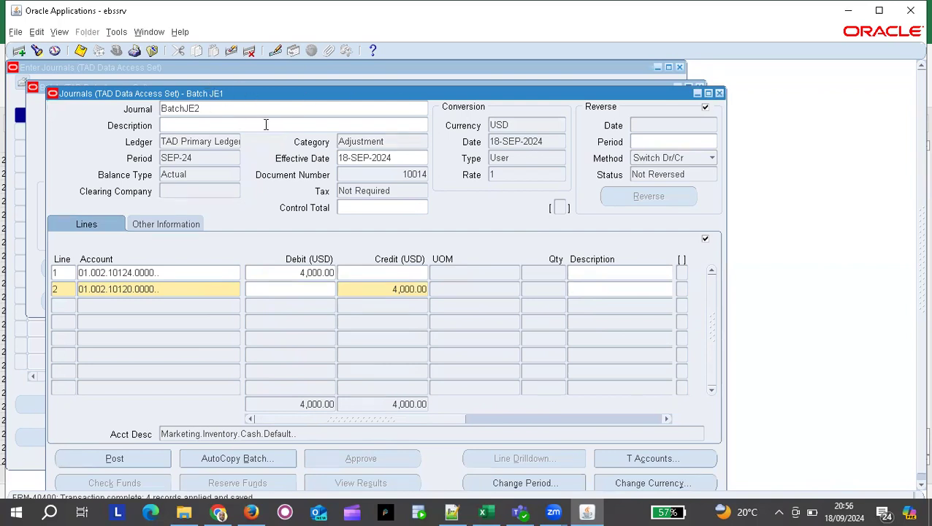
click(214, 125)
text(Teachers)
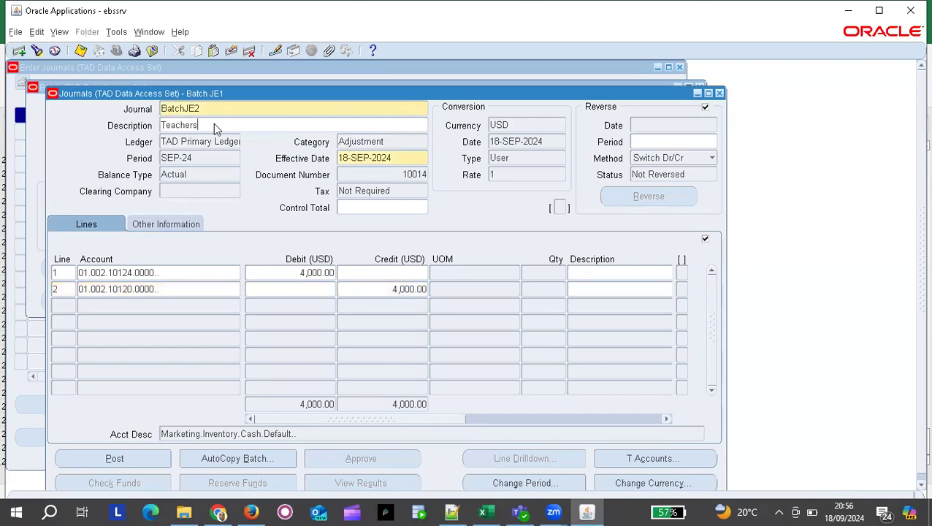
text(a)
click(78, 51)
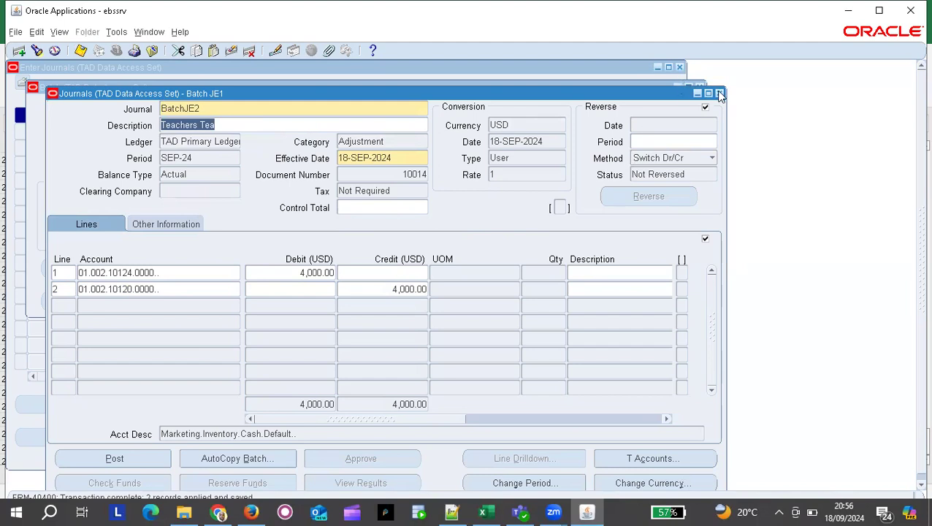
Return to batch Batch JE1's journals and start a new blank journal.
click(720, 93)
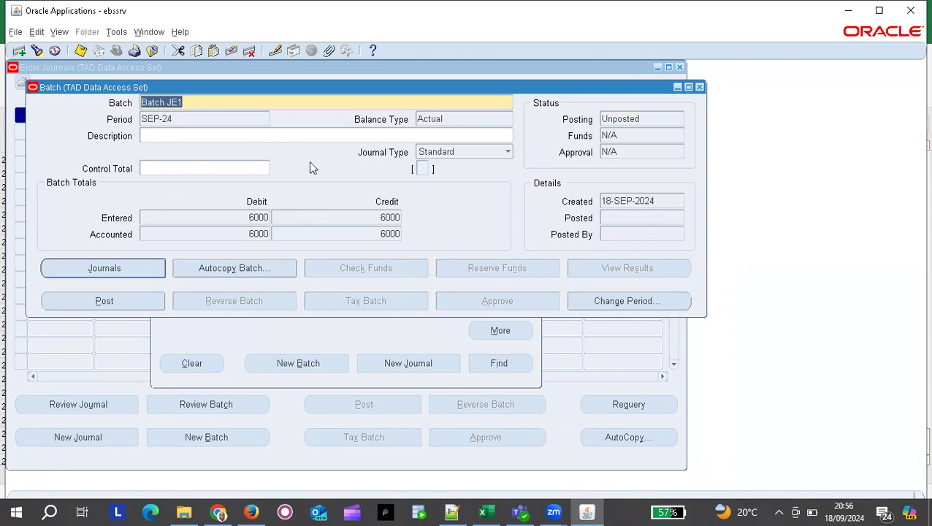
click(132, 269)
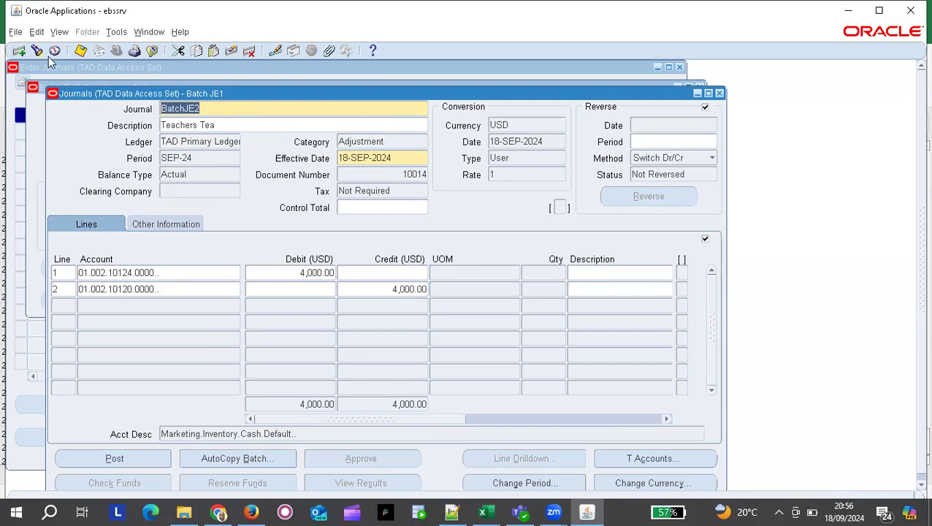
click(21, 51)
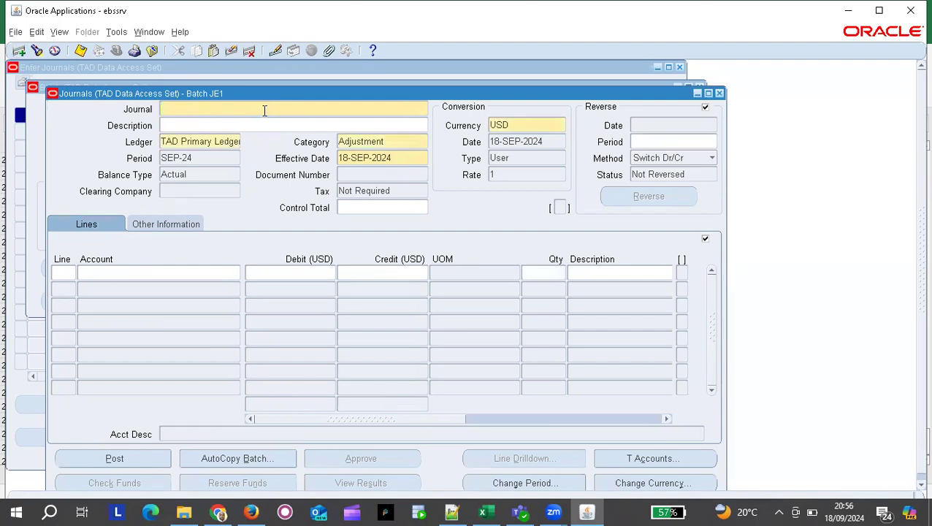
Name the new journal BatchJE3 with description Teachers Travel Expense.
text(BatchJE2)
key(BackSpace)
text(3)
click(183, 125)
text(Tea)
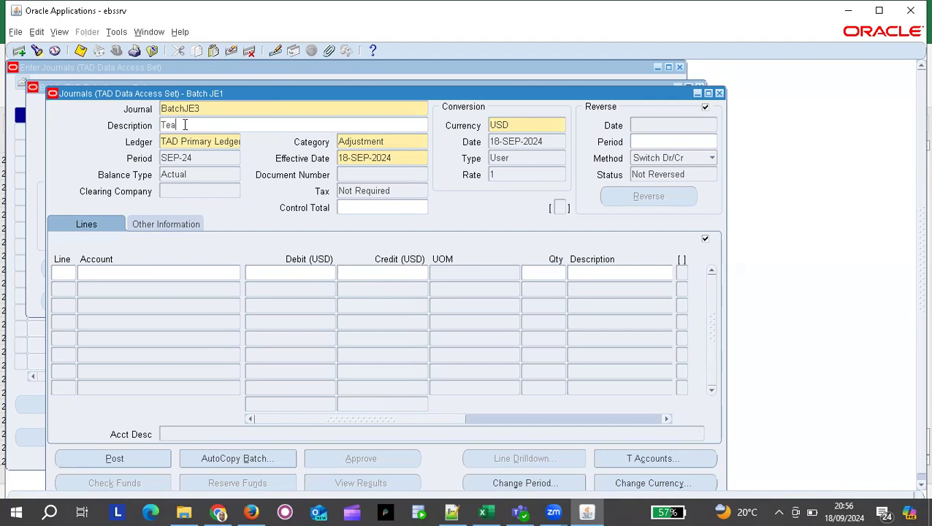
text(chers Travel Expense)
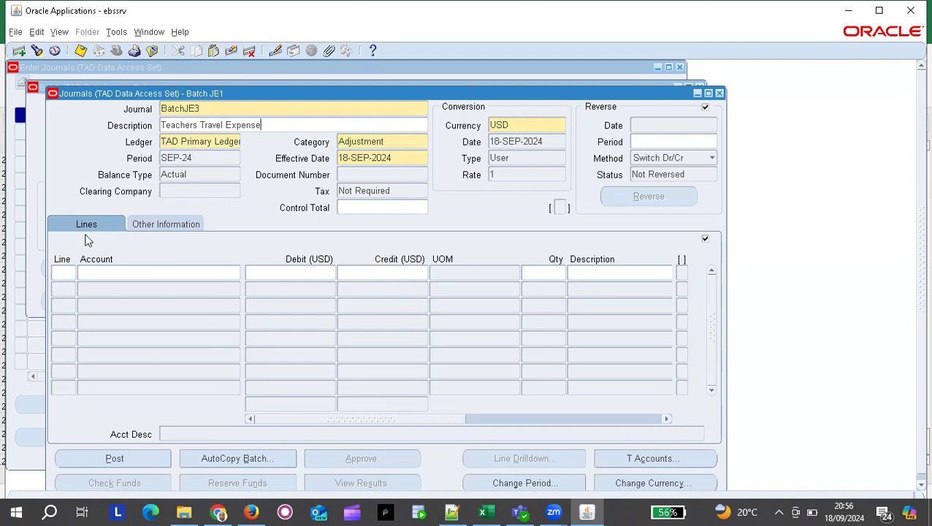
Set line 1's account to Employee Travel Cost 01.003.10123.0000.
click(63, 271)
click(132, 274)
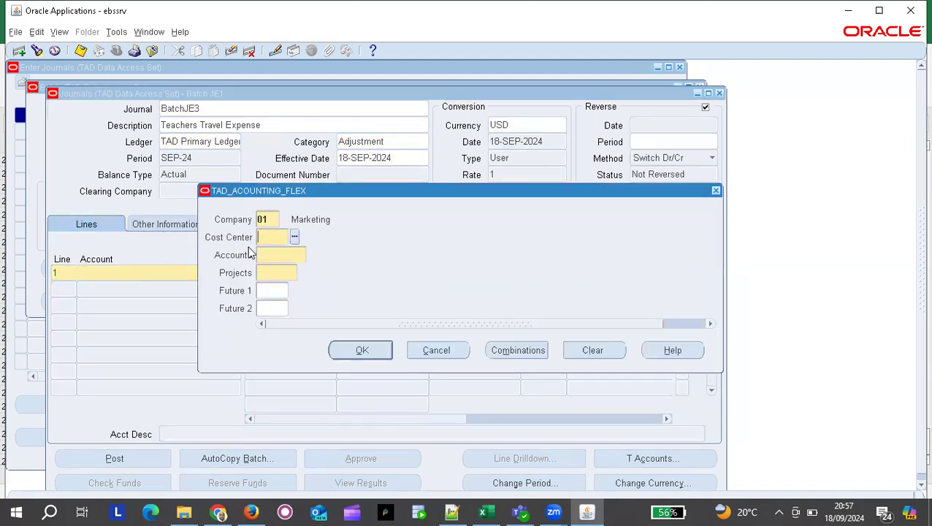
text(003)
key(Tab)
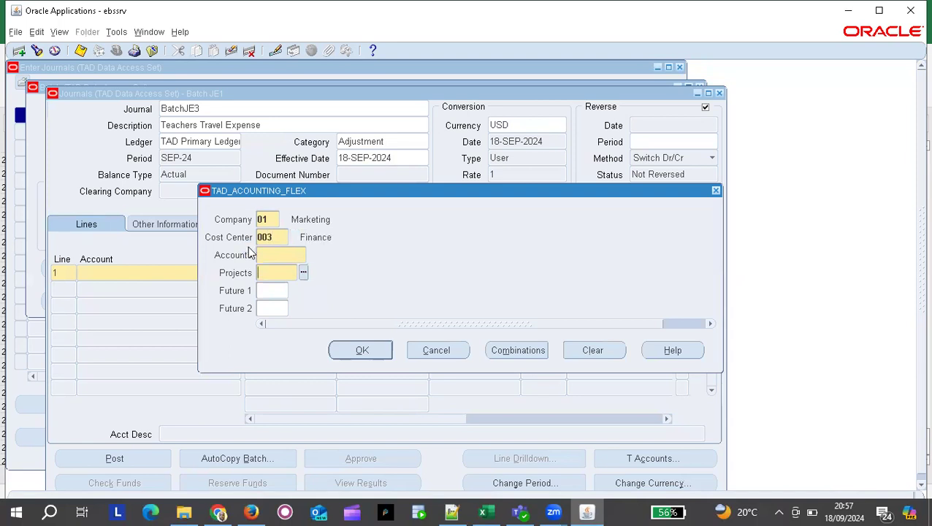
click(267, 257)
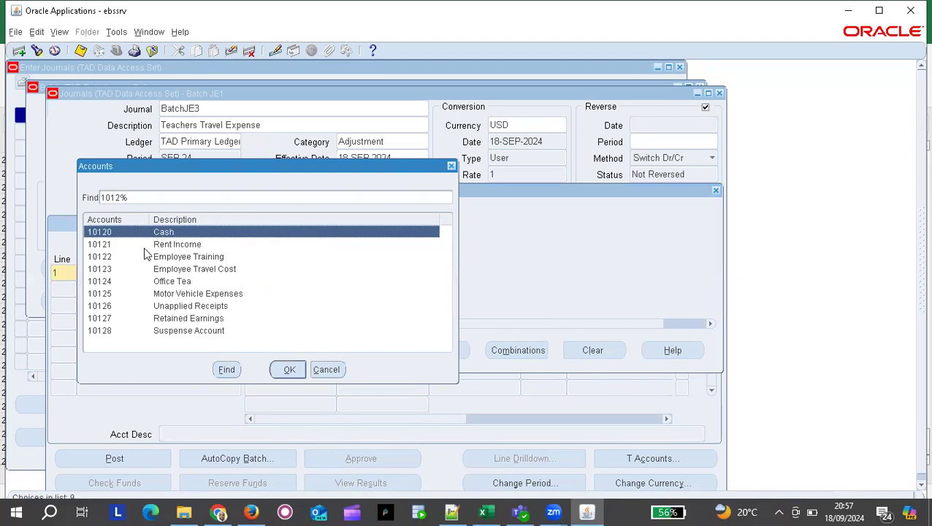
double_click(203, 272)
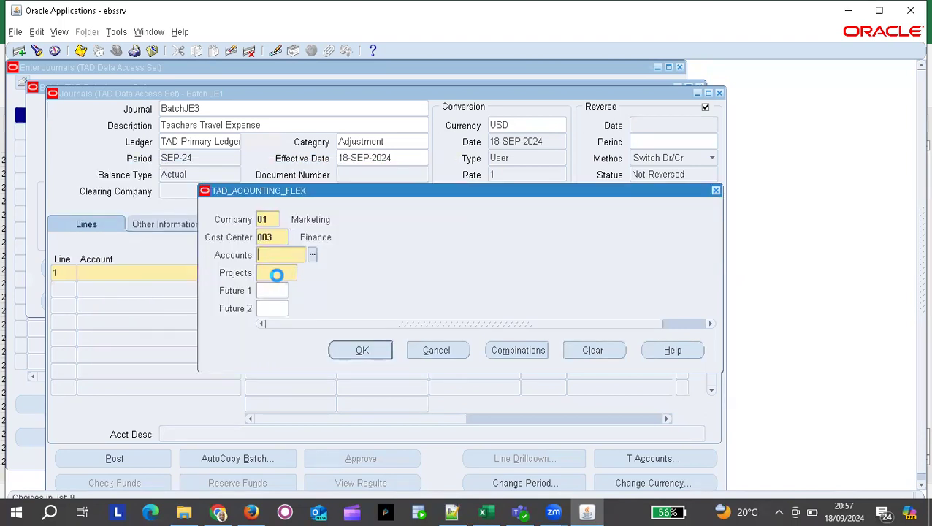
text(000)
key(Return)
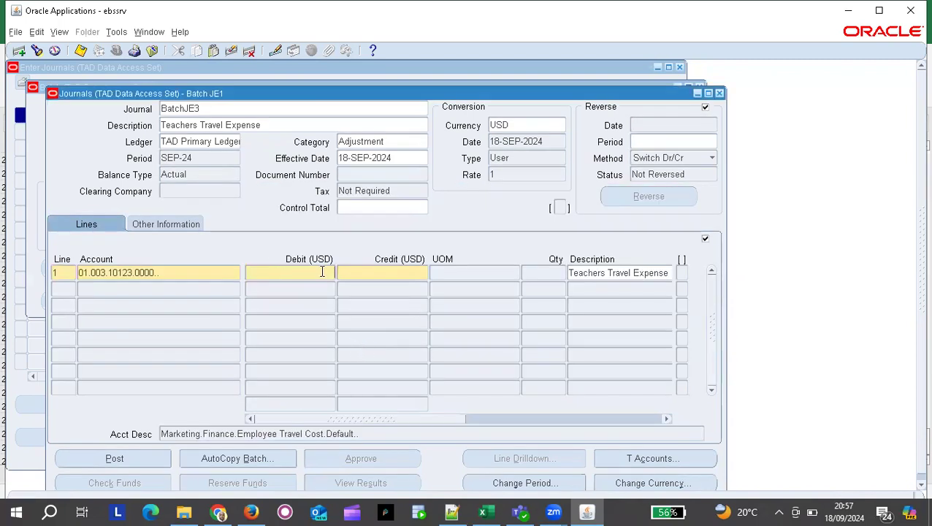
Complete line 1's 1,500 debit and give line 2 the Cash account 01.003.10120.0000.
text(500)
click(71, 290)
click(113, 290)
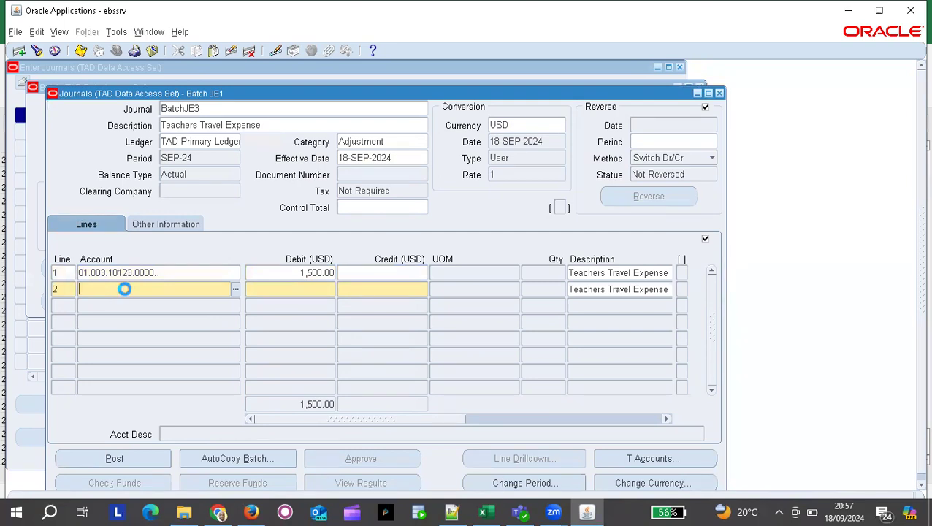
text(00)
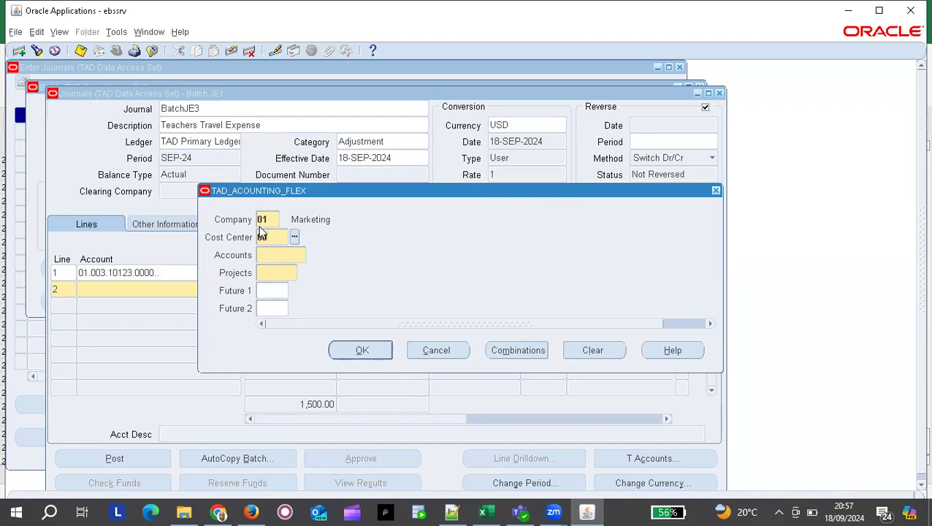
text(3)
key(Tab)
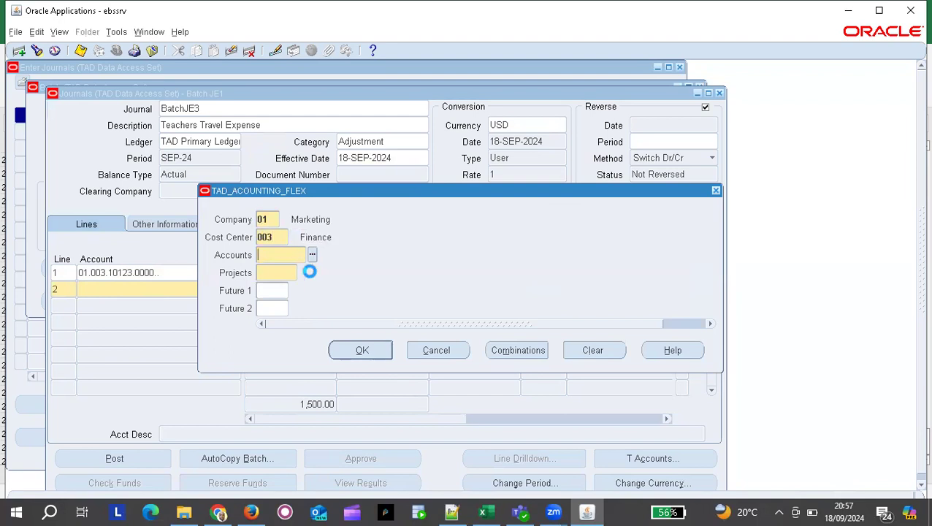
text(1012)
key(Tab)
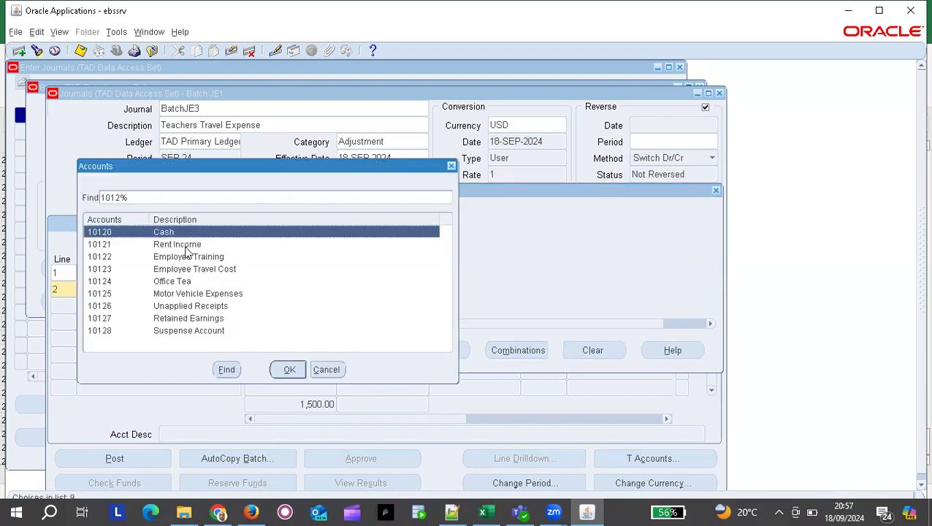
key(Return)
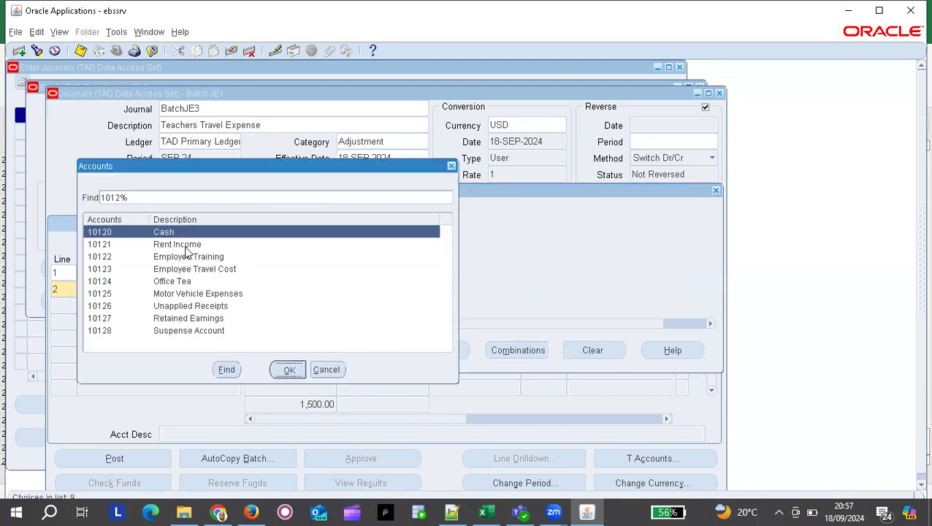
text(000)
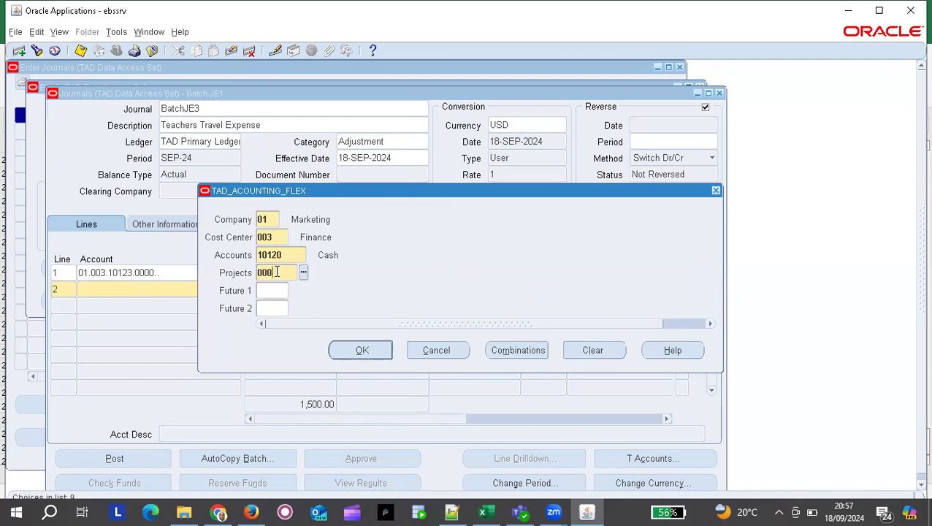
click(275, 270)
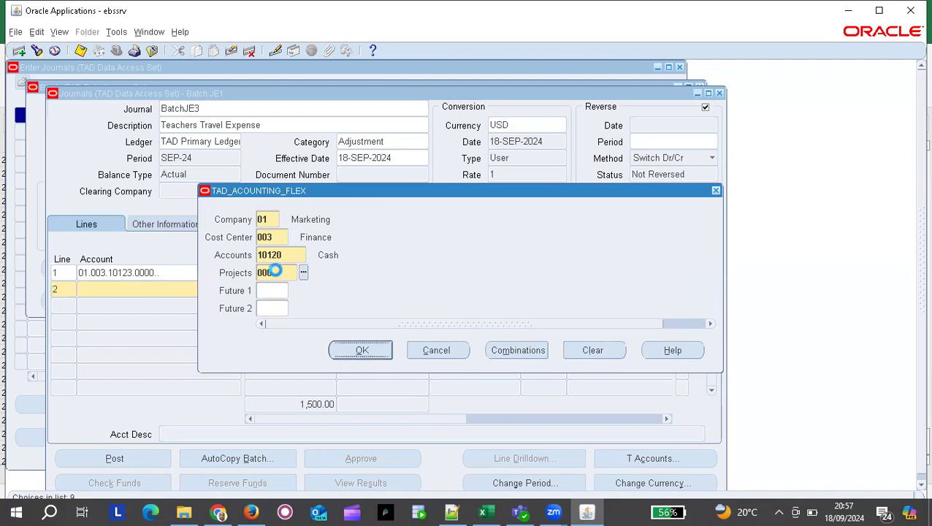
key(Return)
Credit 1,500 on line 2, accept document number 10015, and close the journal.
click(379, 287)
text(15000)
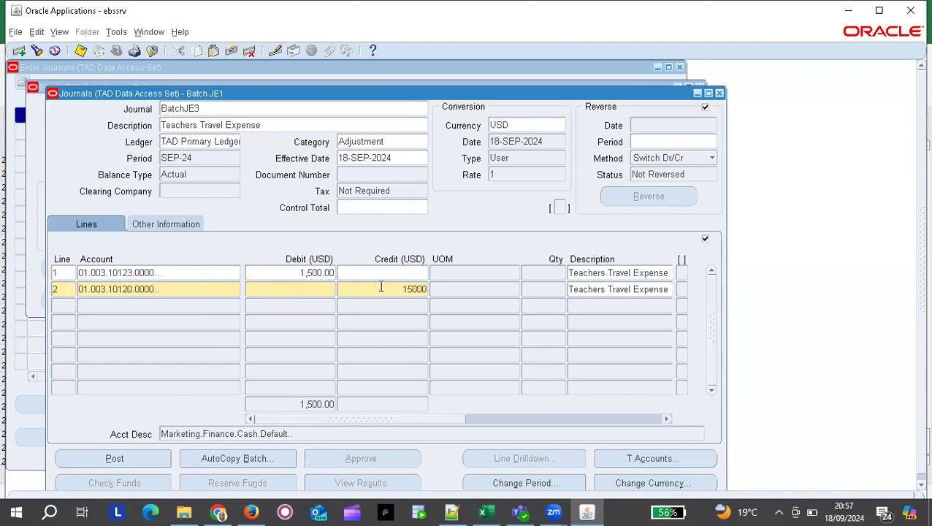
key(BackSpace)
click(267, 291)
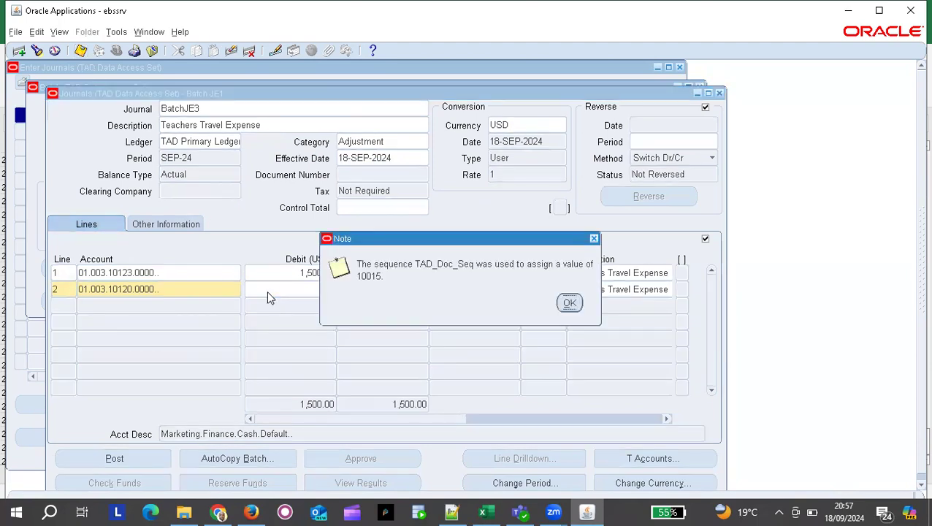
click(572, 304)
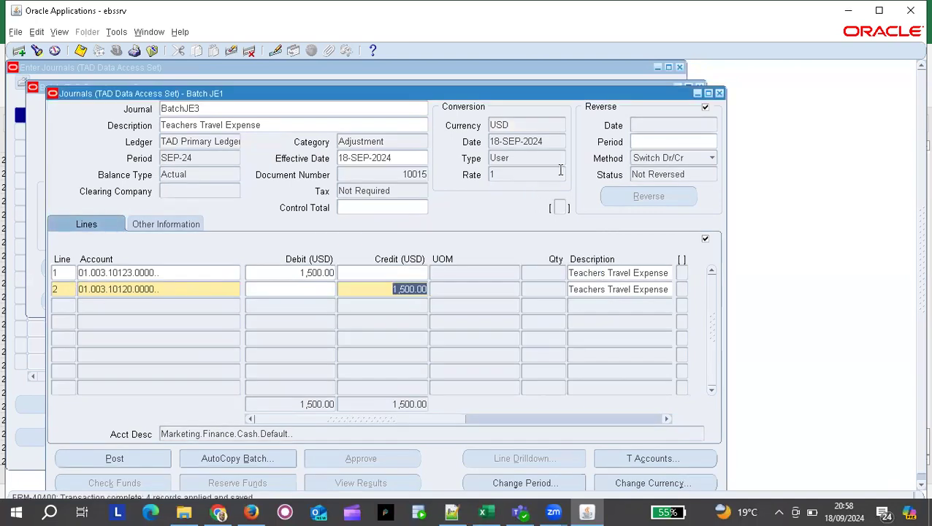
click(721, 94)
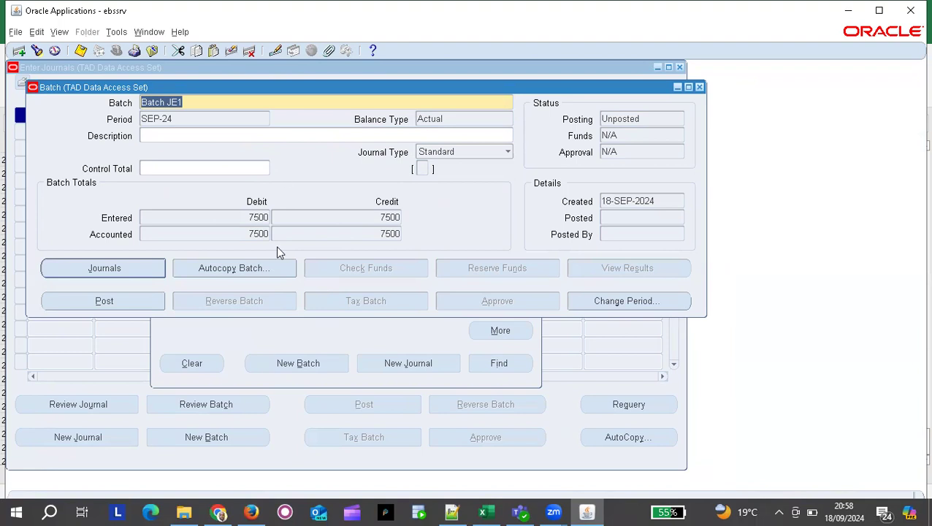
Post batch JE1 from its BatchJE1 journal and list the pending posting request.
click(127, 267)
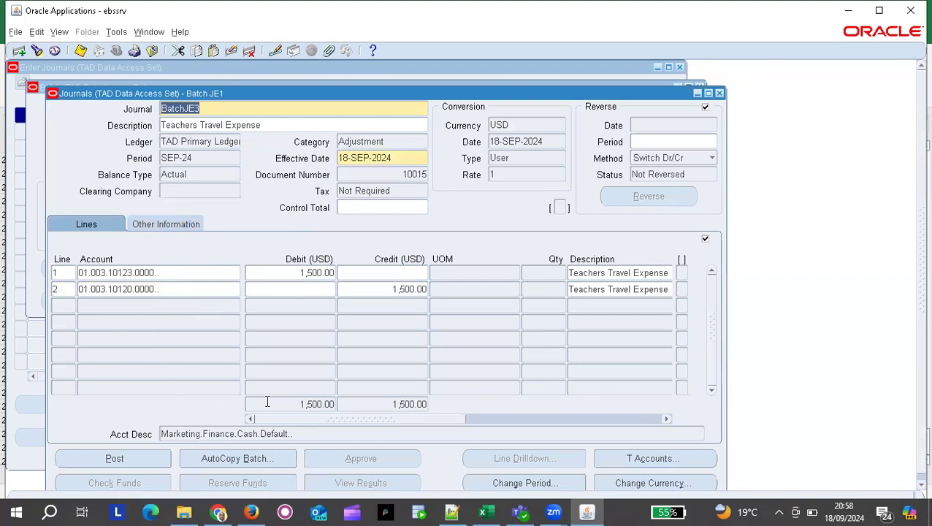
key(Down)
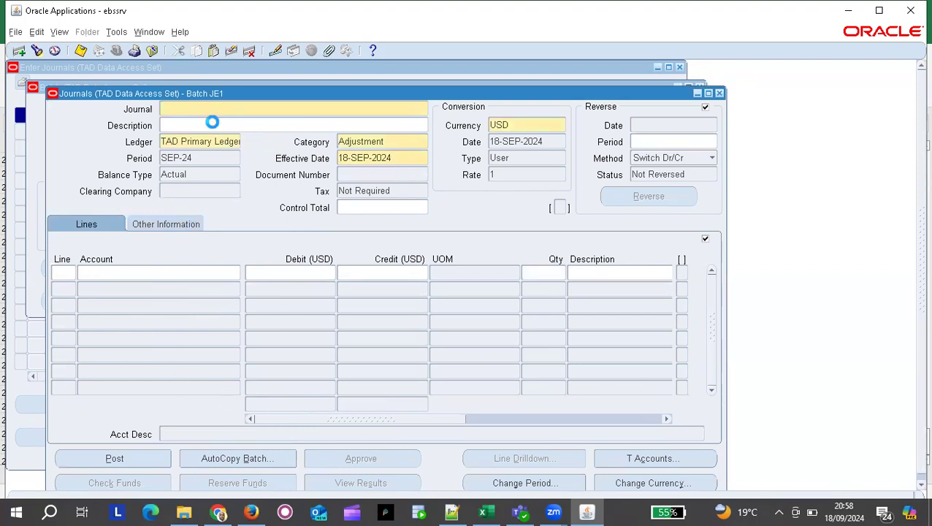
key(Up)
key(Up)
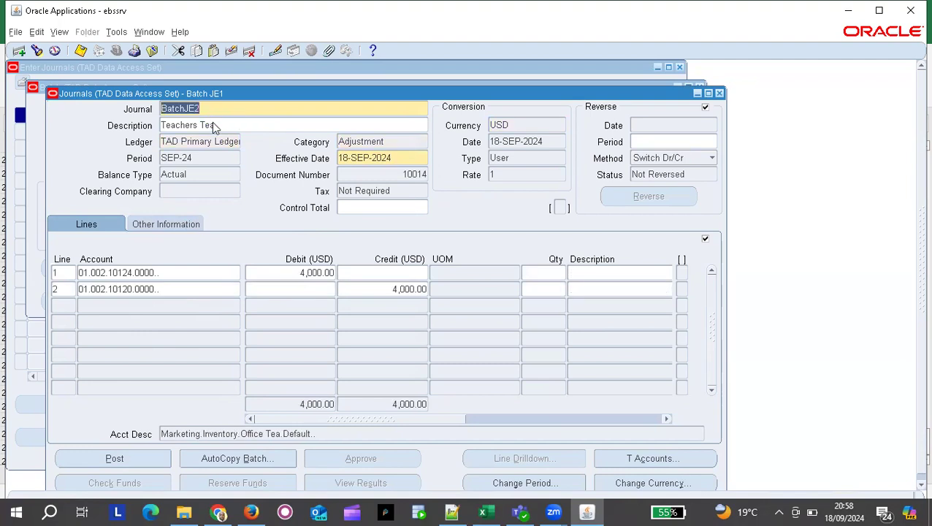
key(Up)
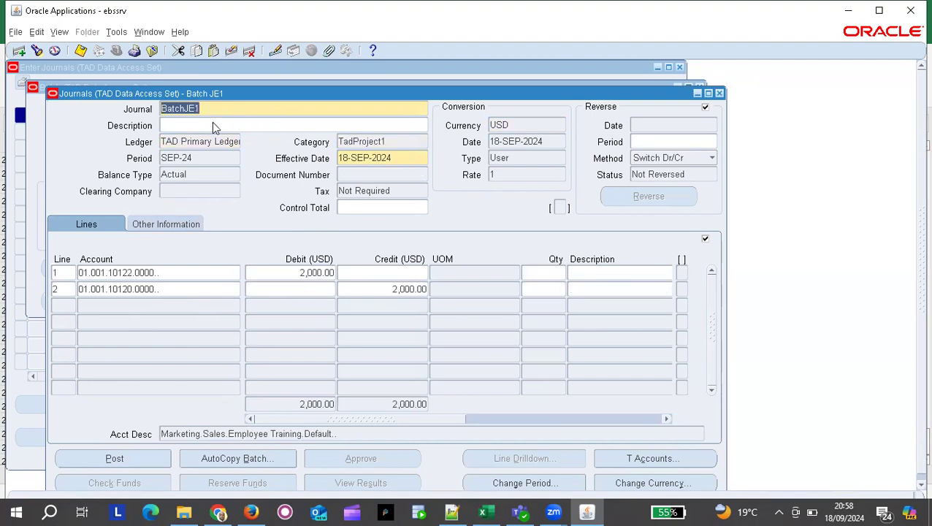
click(133, 459)
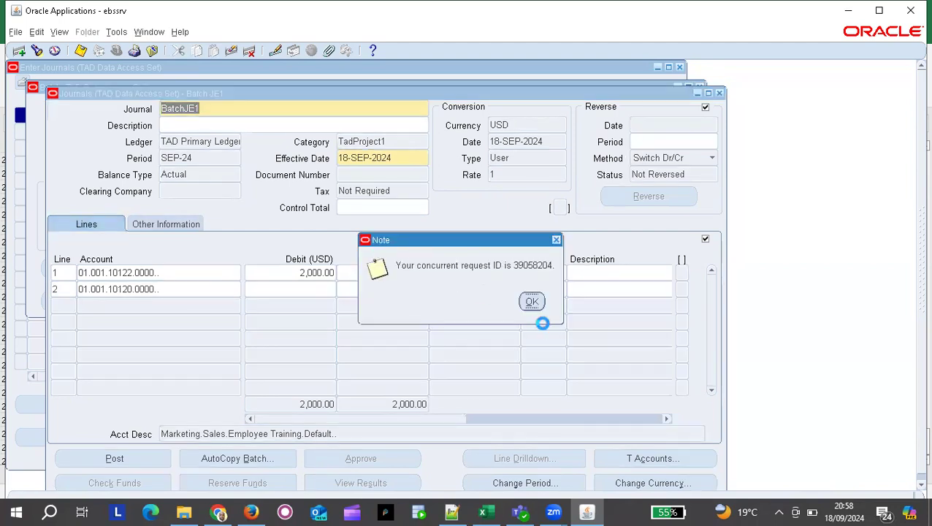
key(Return)
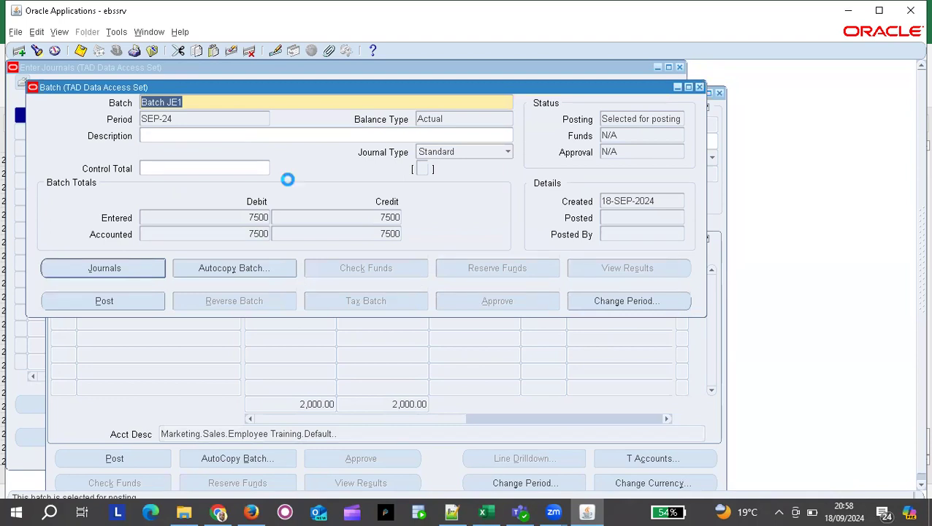
key(Return)
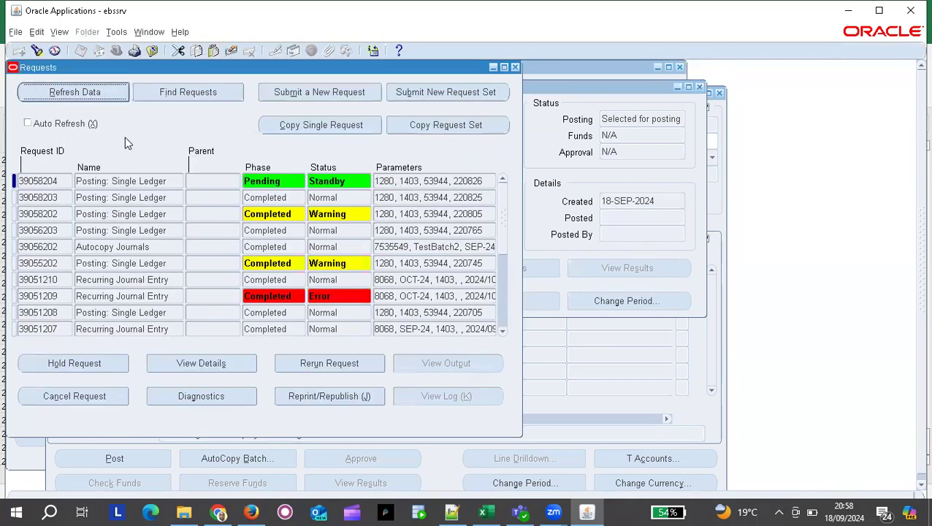
Refresh the request list until posting request 39058204 shows Completed, Normal.
click(101, 94)
click(102, 94)
click(101, 94)
click(102, 94)
click(102, 94)
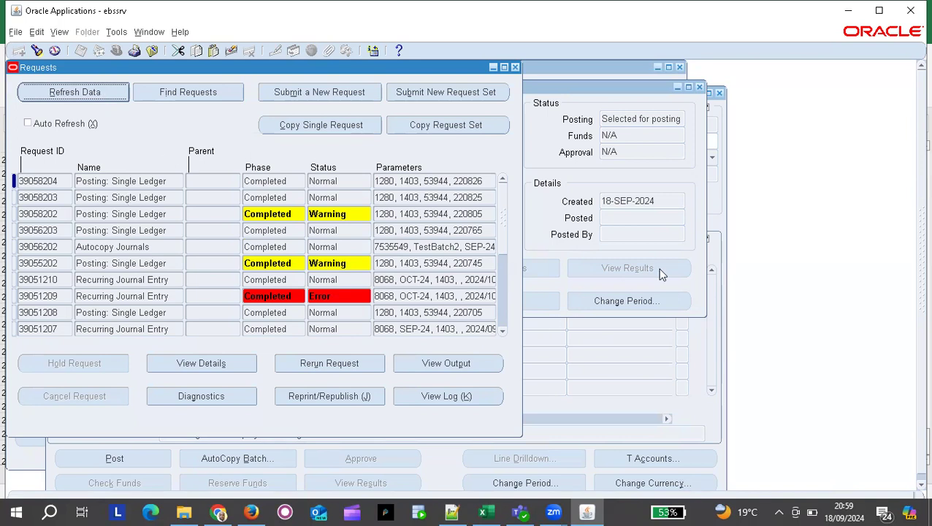
click(696, 173)
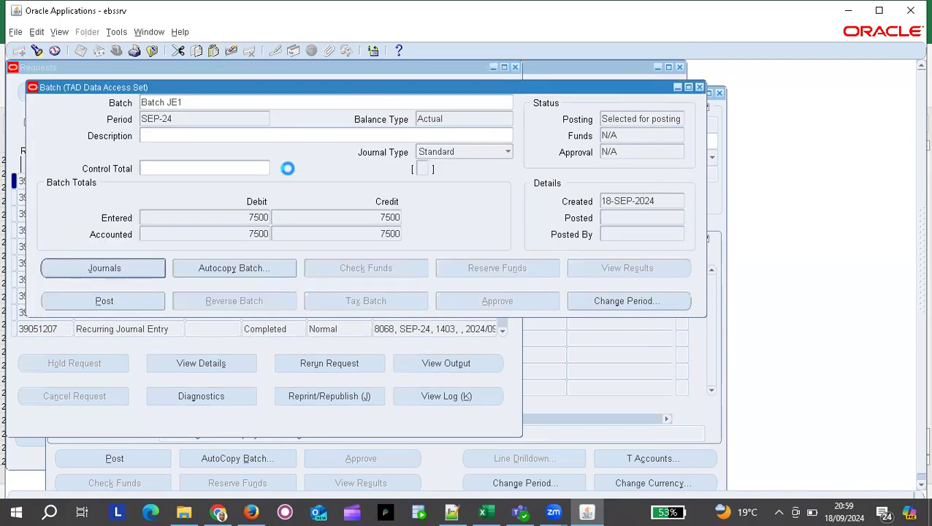
Requery Batch JE1 to confirm it is Posted on 18-SEP-2024, then review its journals.
click(109, 268)
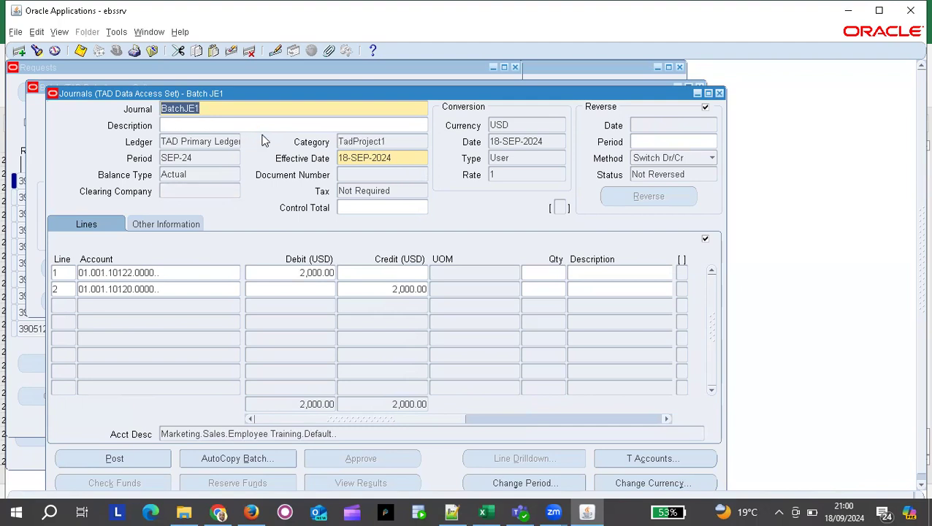
key(Up)
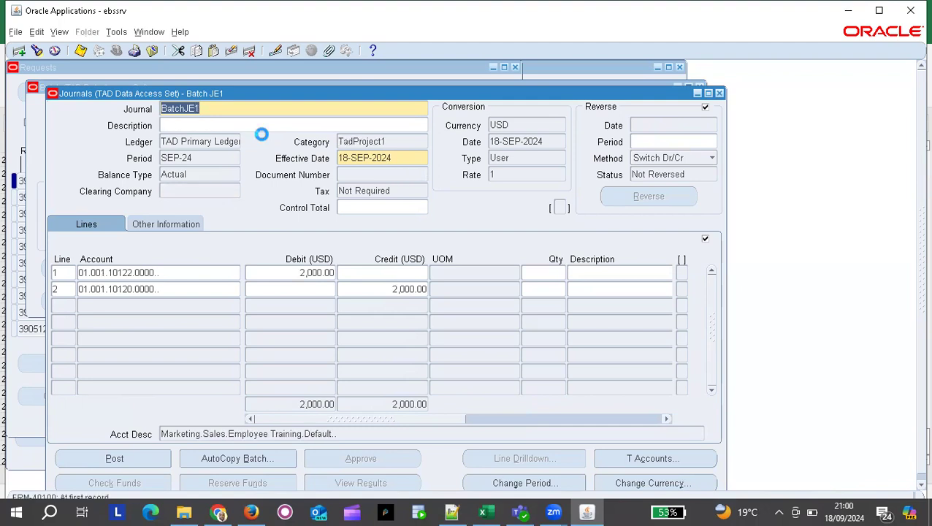
key(Down)
key(Down)
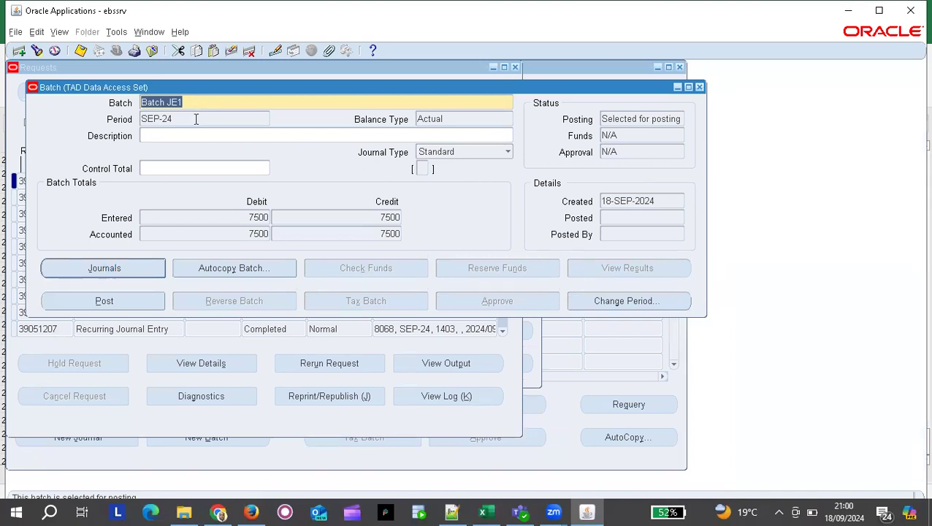
click(36, 52)
text(Batch JE1)
key(Return)
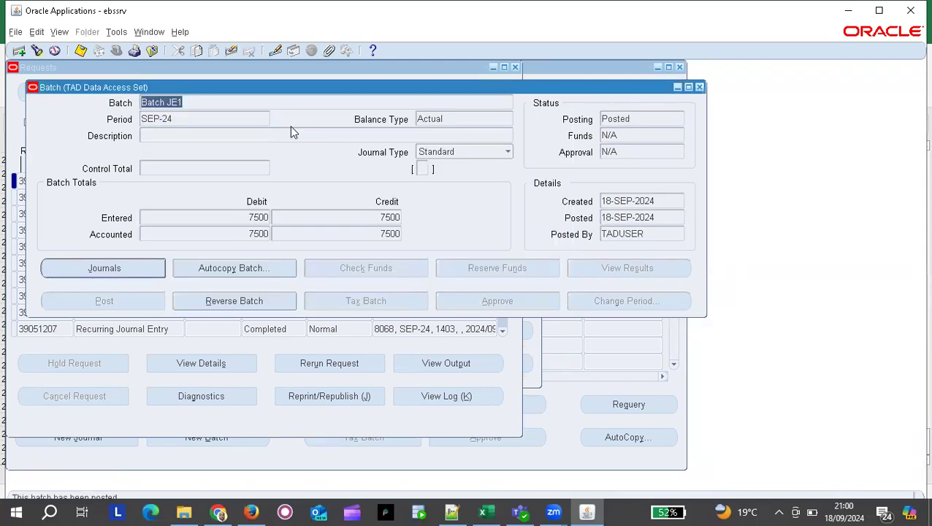
click(108, 267)
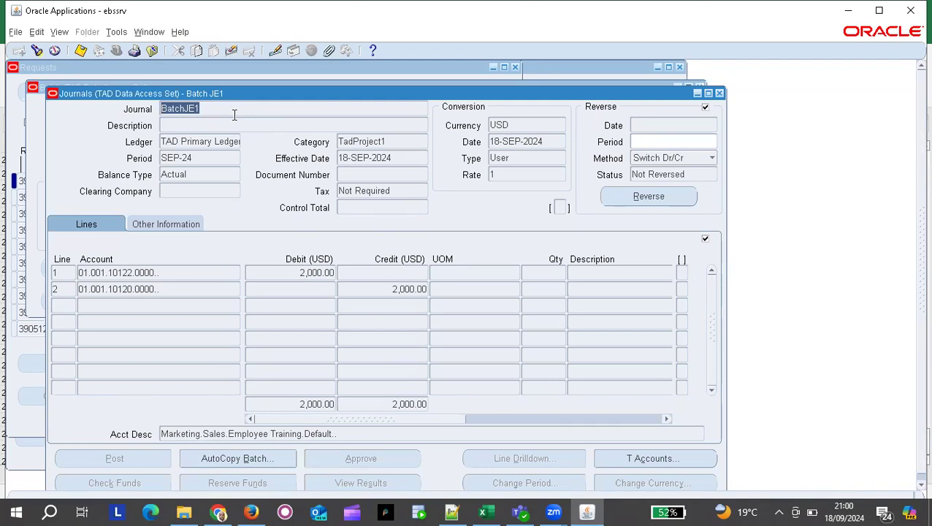
key(Down)
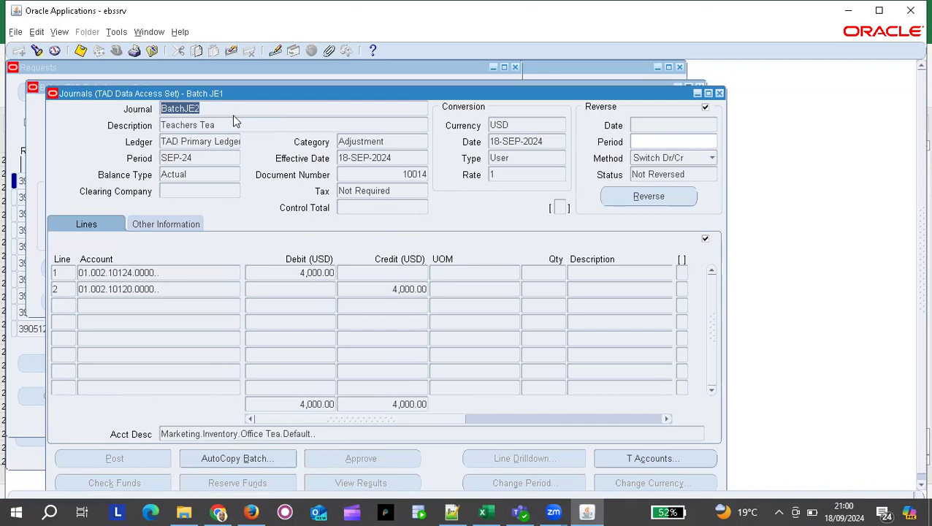
key(Down)
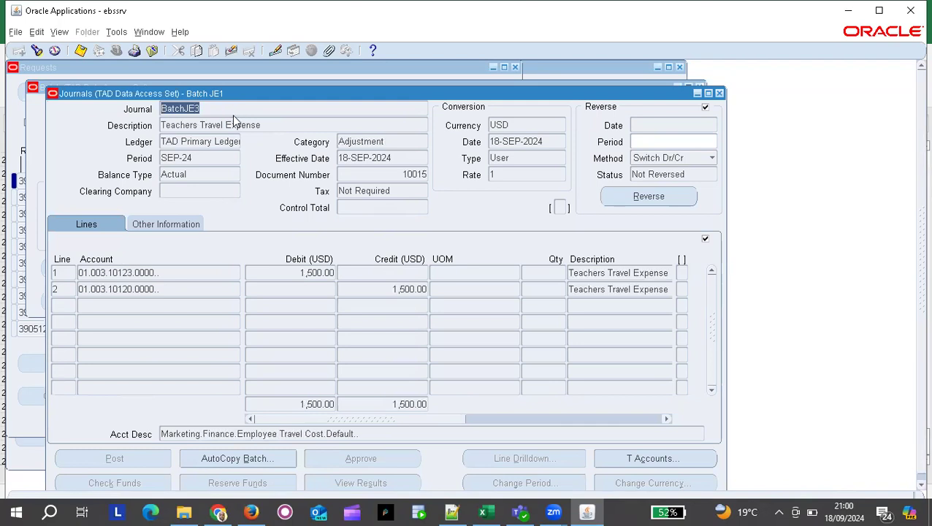
key(Up)
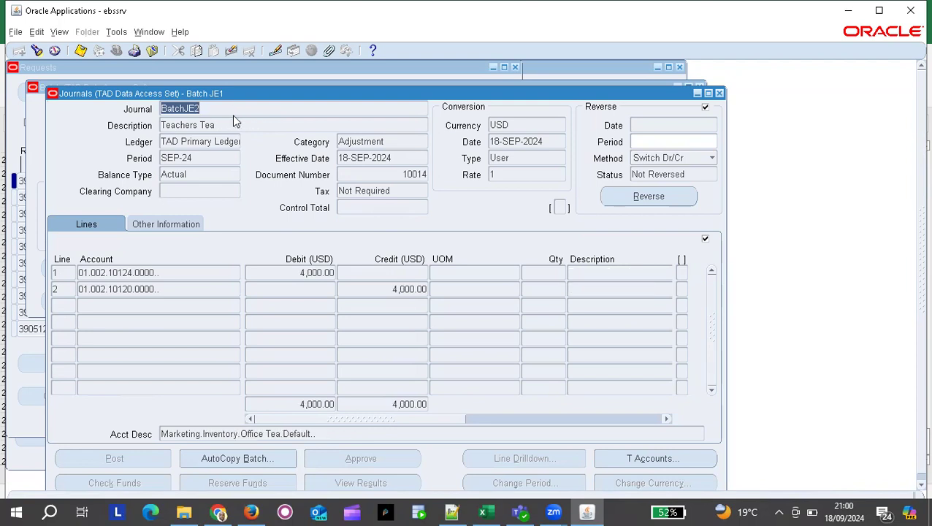
key(Down)
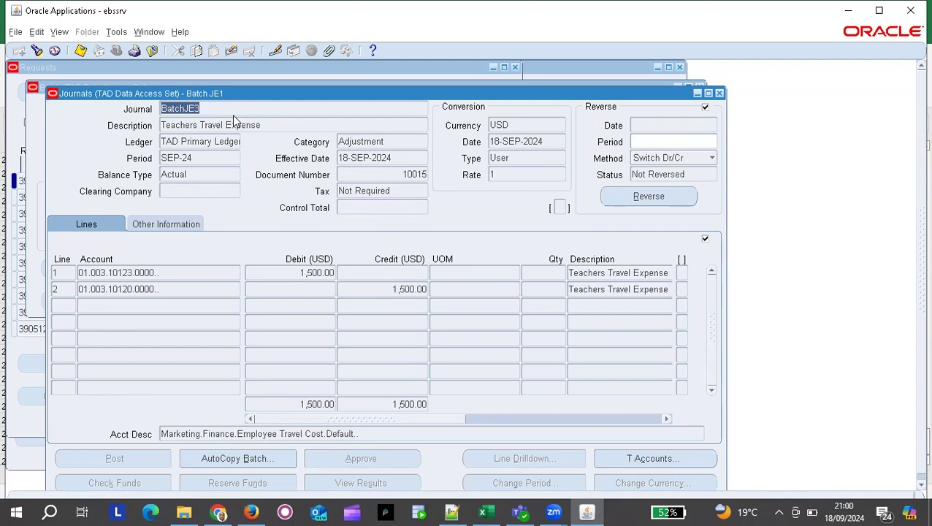
key(Up)
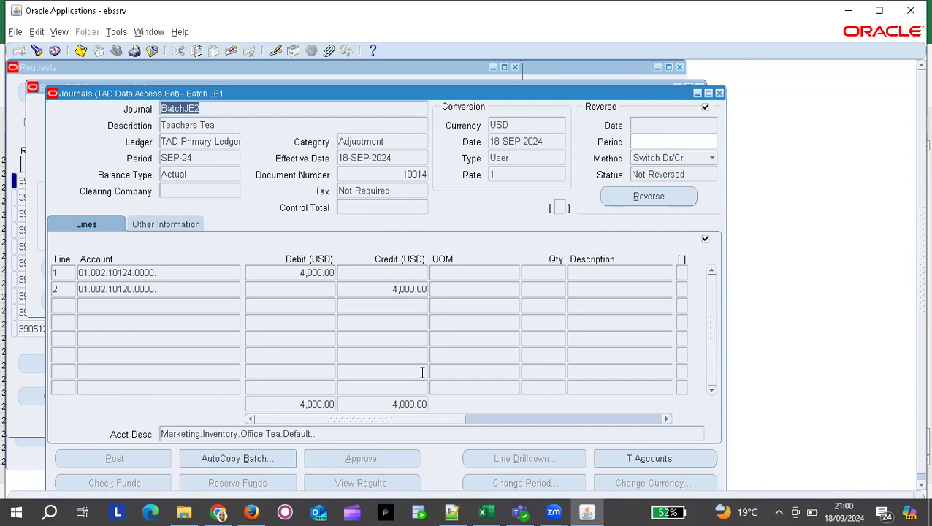
drag(545, 89, 560, 60)
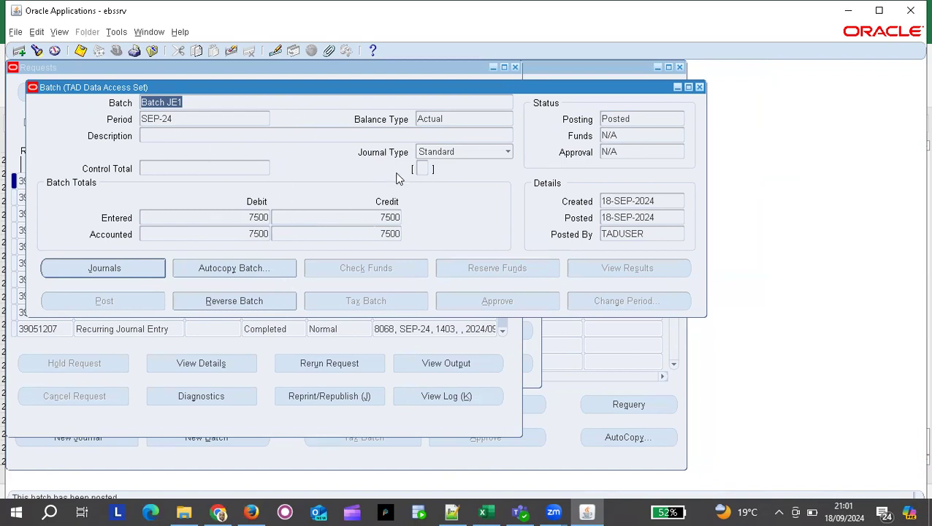
Autocopy Batch JE1 into new batch BatchJE1A for period OCT-24 and view the request list.
click(234, 268)
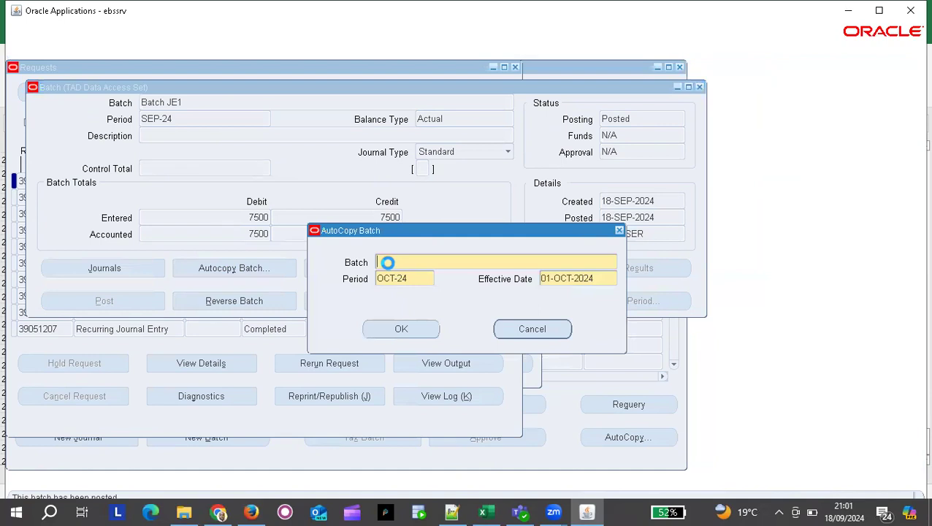
text(Batch)
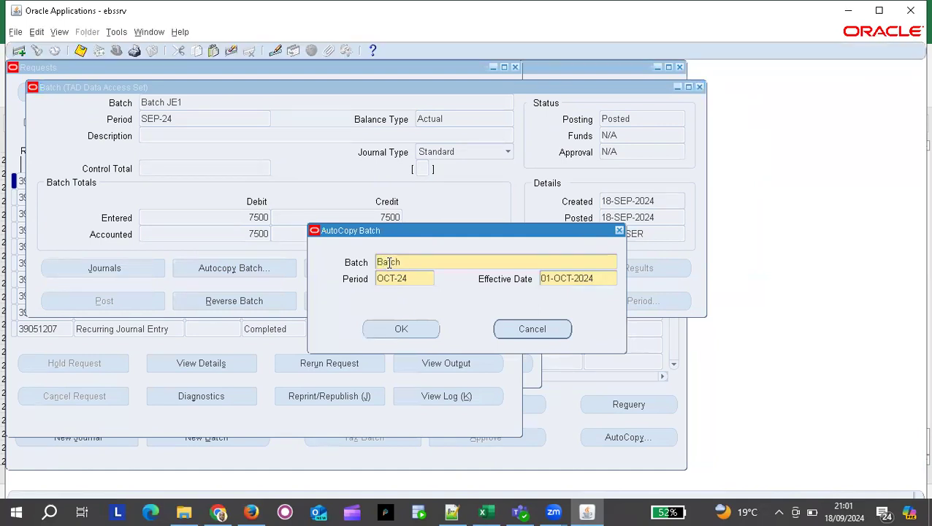
text(JE1A)
click(410, 279)
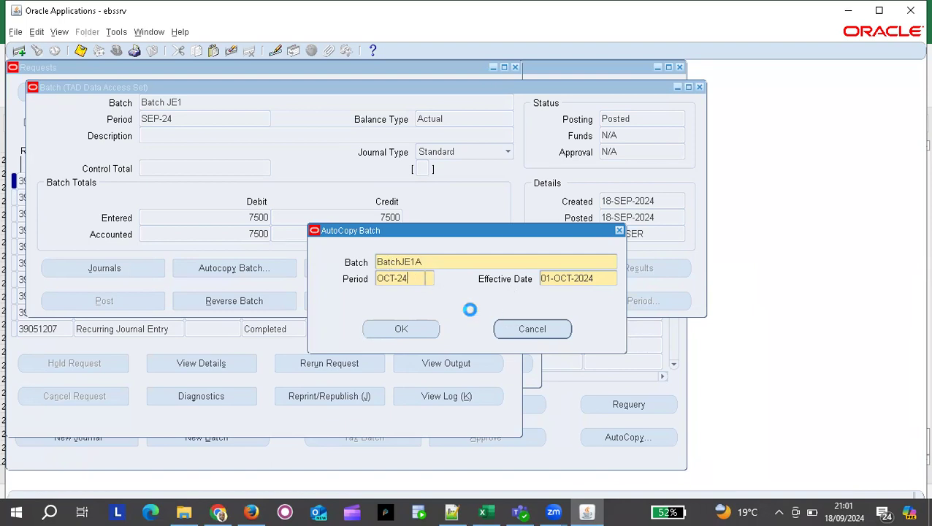
click(404, 330)
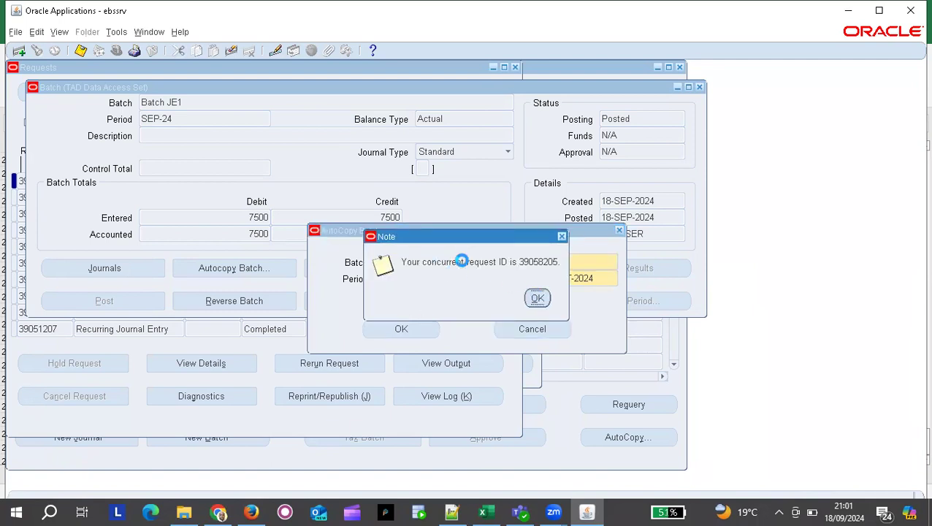
key(Return)
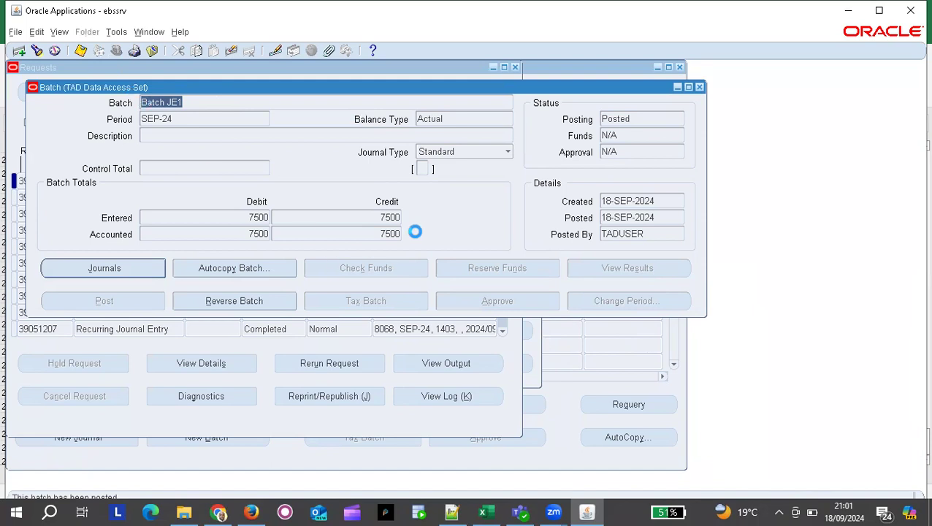
key(Return)
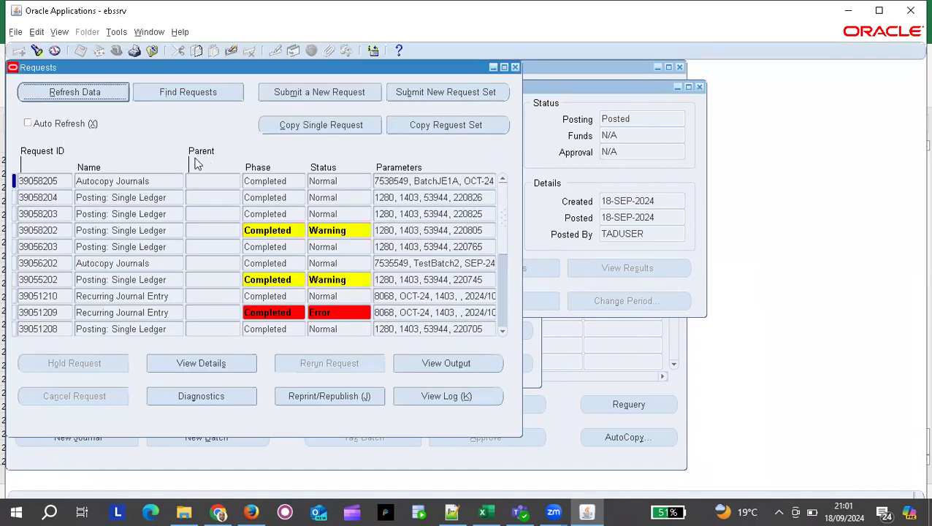
click(134, 181)
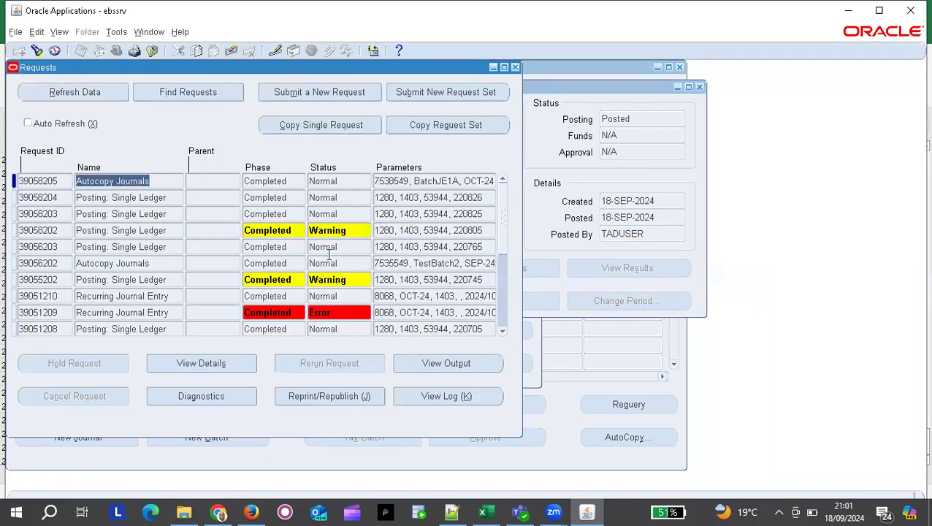
click(455, 366)
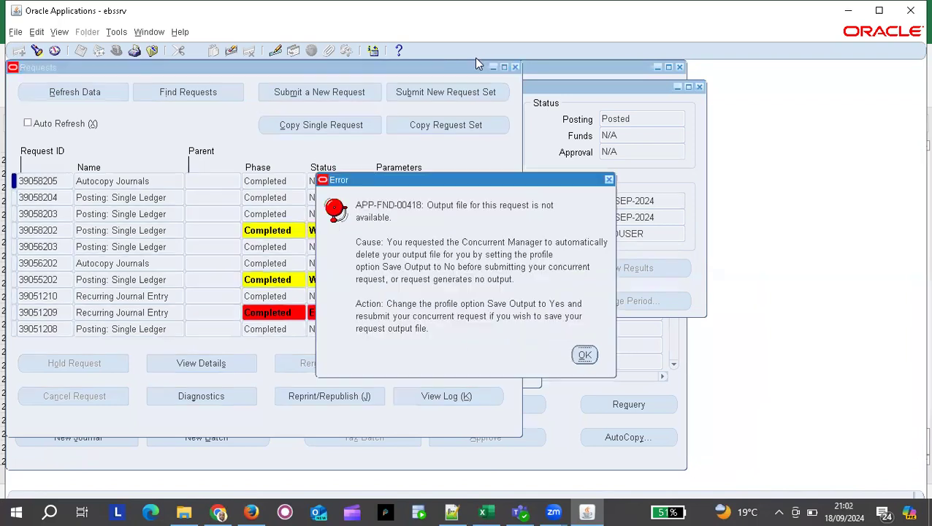
click(585, 356)
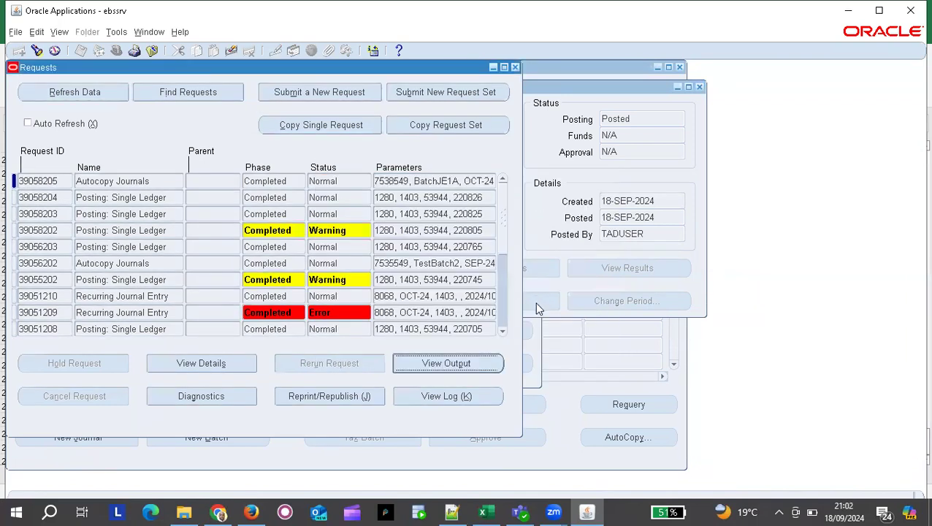
click(641, 170)
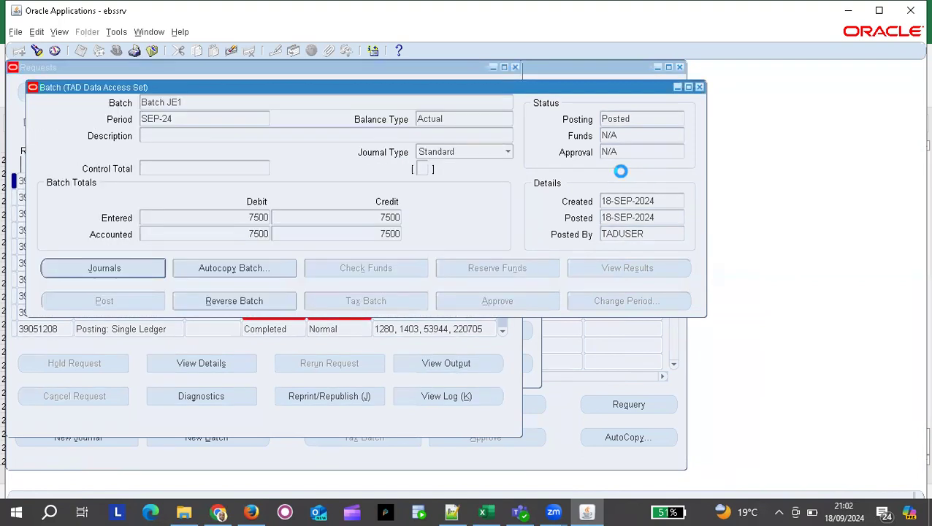
Search for Batch JE1A in Find Batches.
click(37, 50)
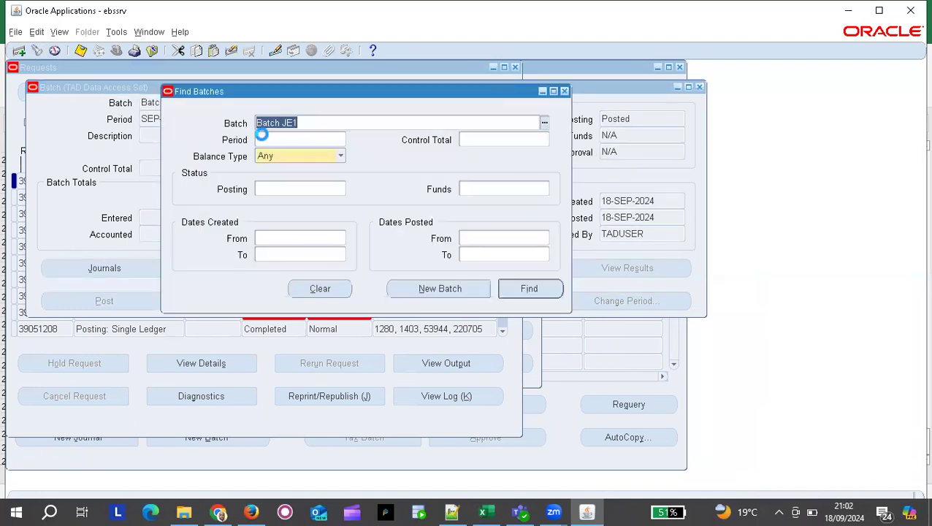
click(309, 125)
key(BackSpace)
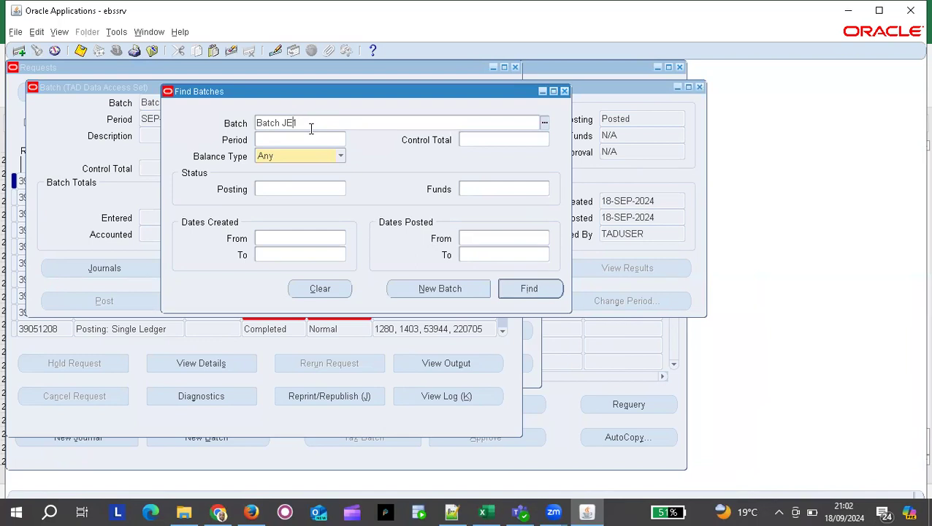
text(1A)
key(Return)
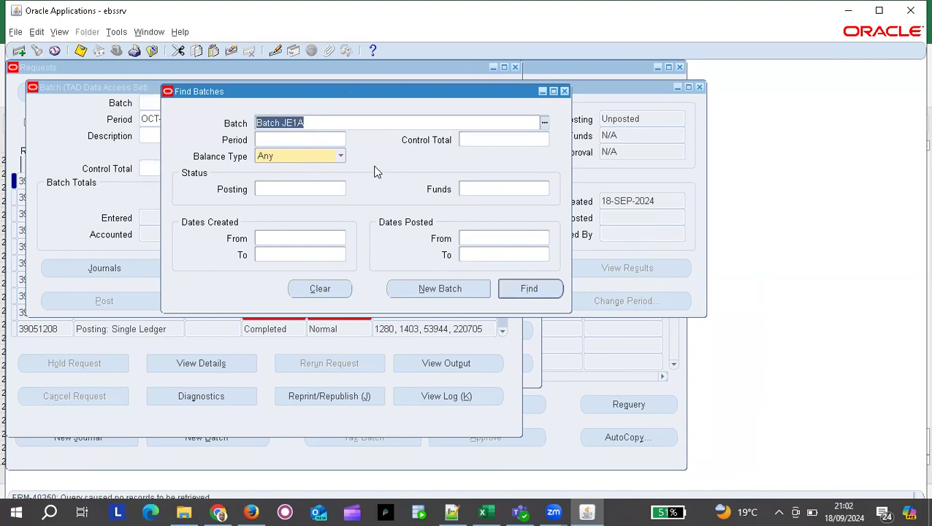
Try the batch name JEA1 instead and search again.
drag(309, 92, 369, 298)
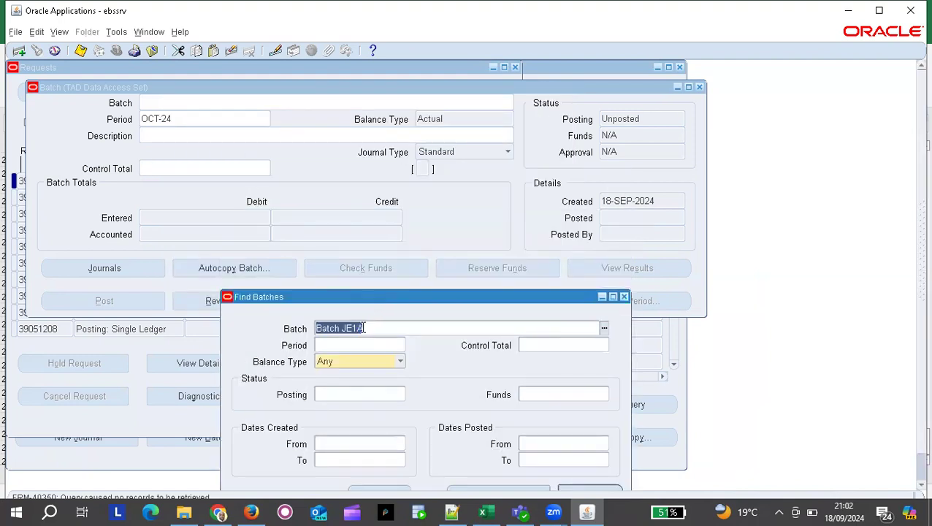
click(361, 328)
key(BackSpace)
key(BackSpace)
text(A1)
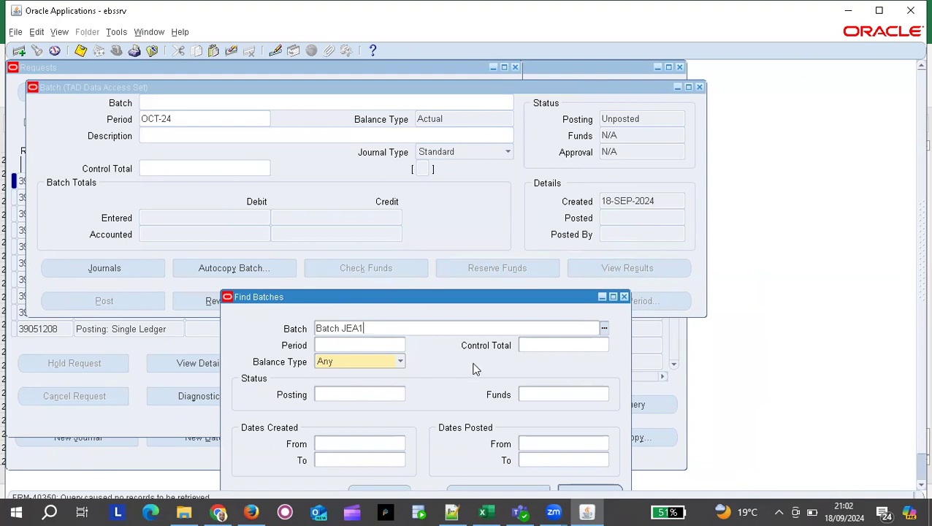
key(Return)
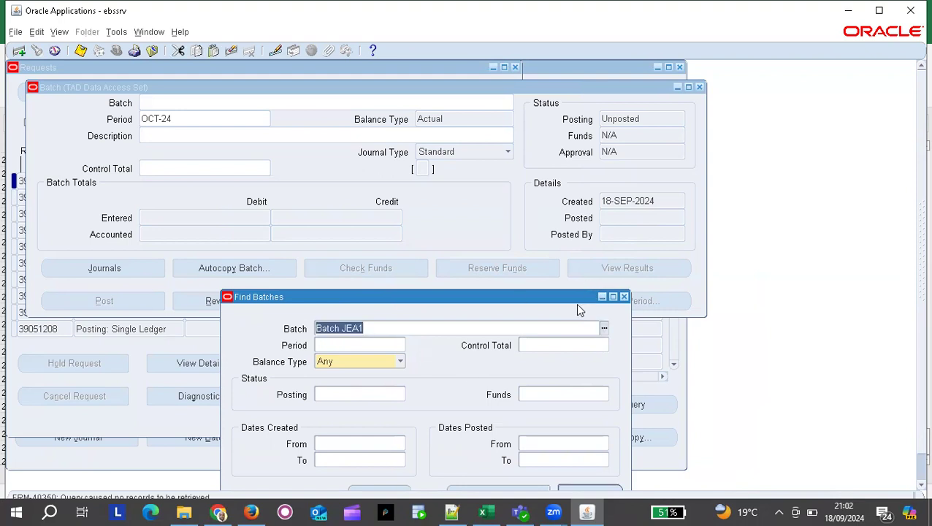
Rerun the search for Batch JE1A, then clear the Batch criterion.
click(355, 328)
key(BackSpace)
key(BackSpace)
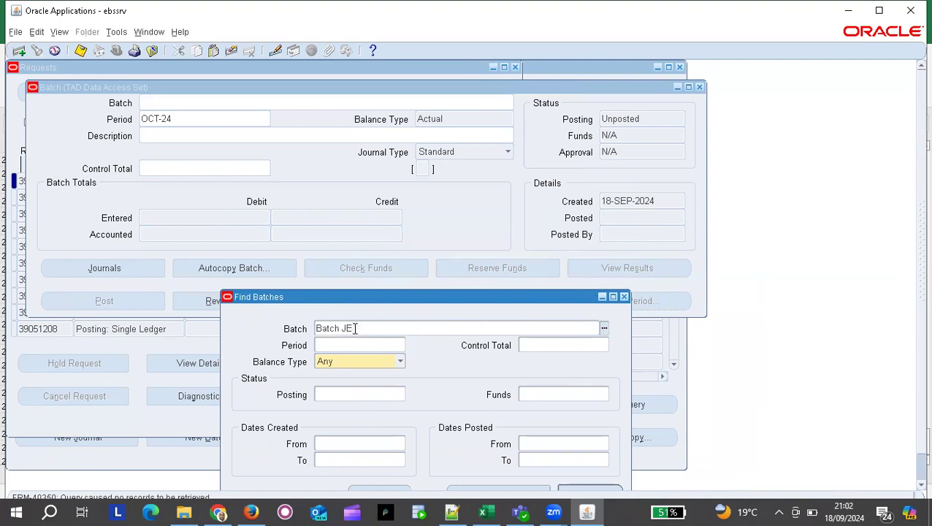
text(1A)
key(Return)
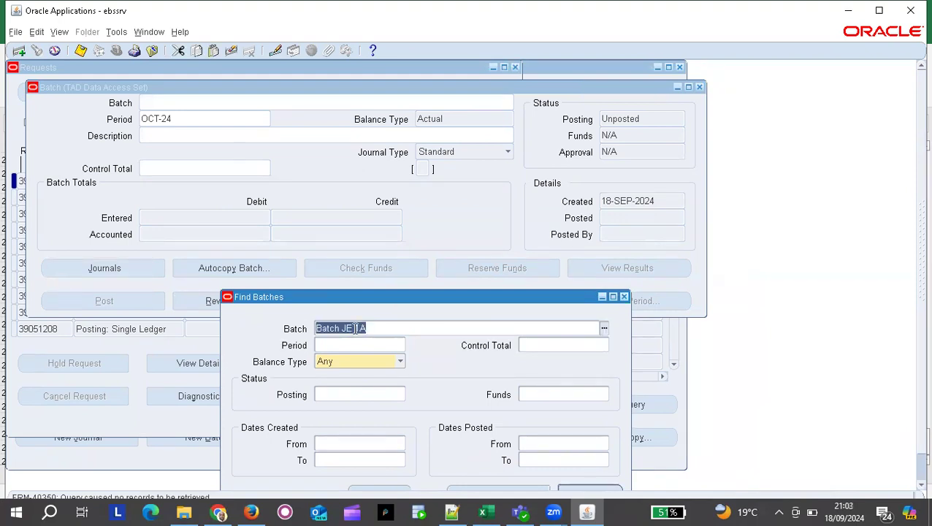
click(355, 328)
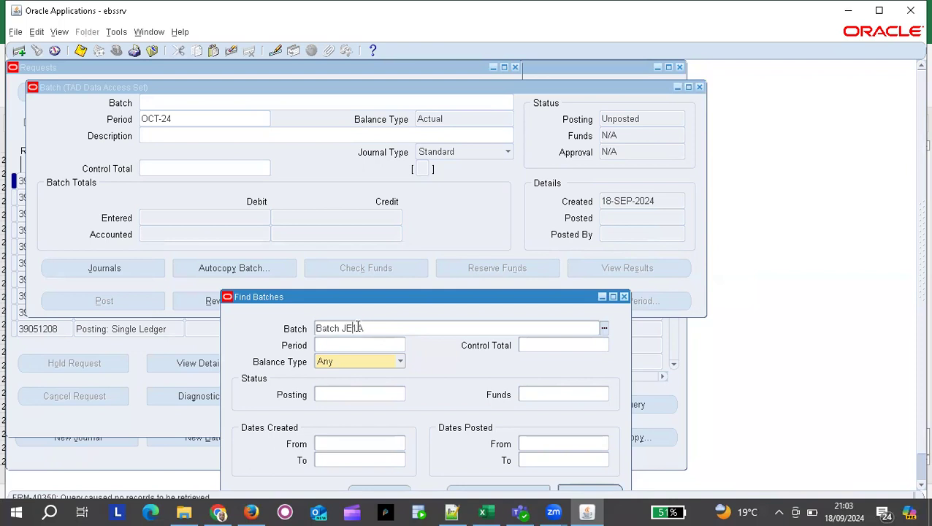
key(Return)
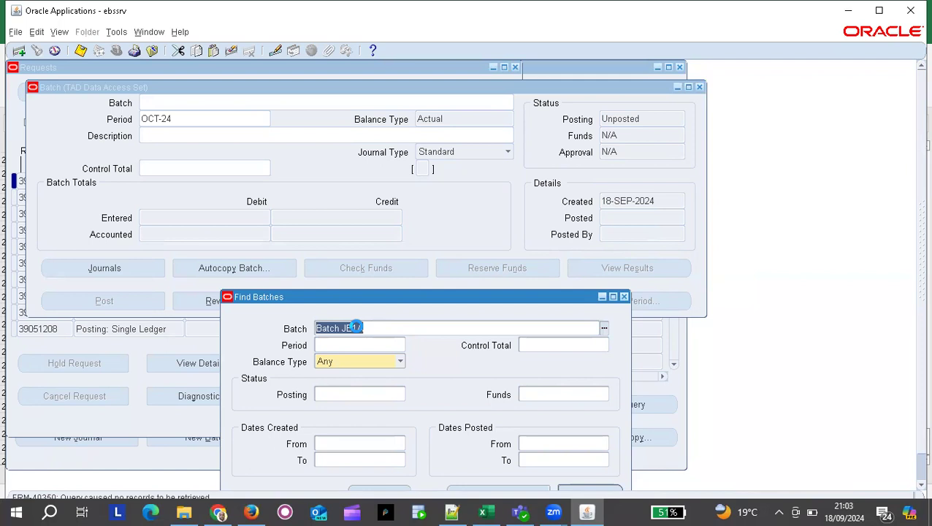
drag(346, 298, 398, 213)
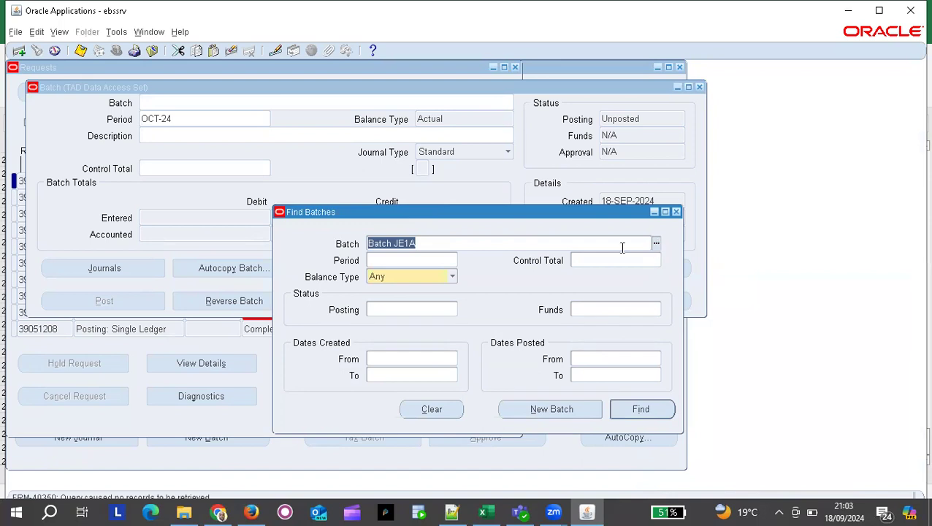
key(BackSpace)
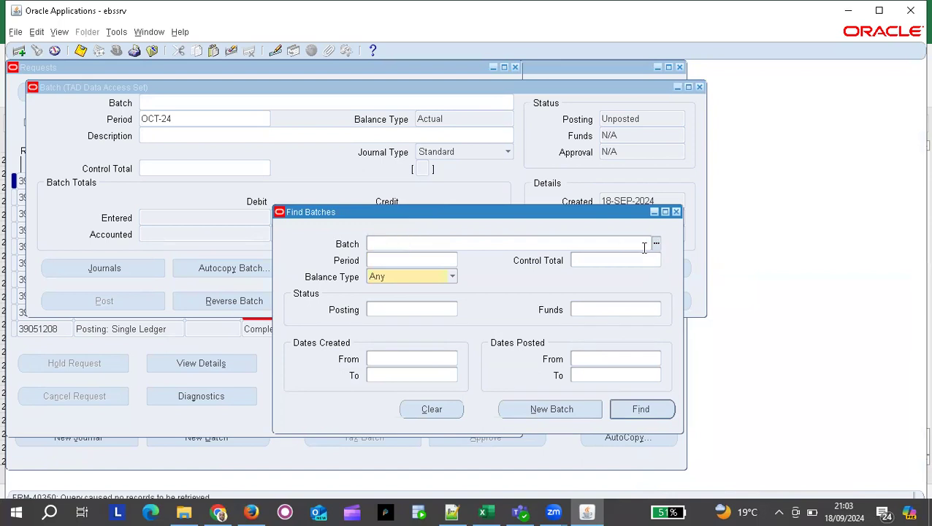
List all batches with %, cancel the list, and close Find Batches.
click(655, 245)
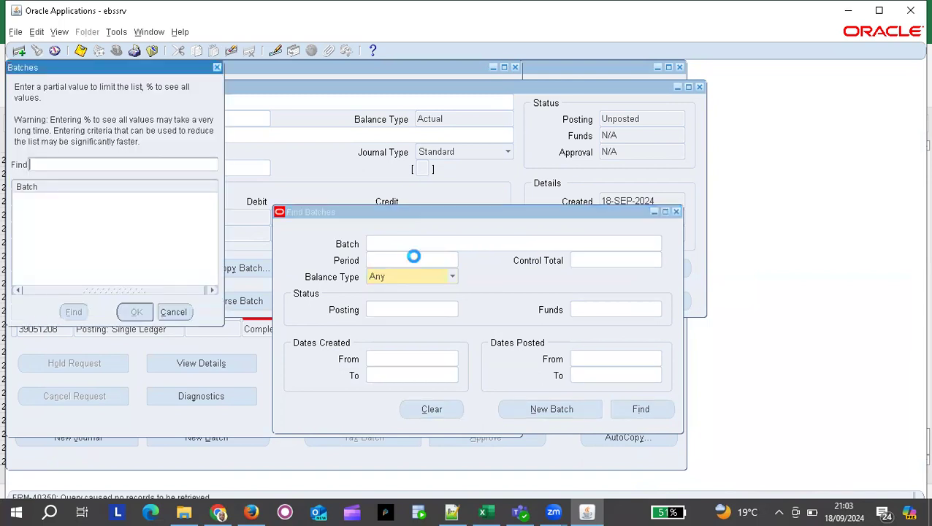
text(%)
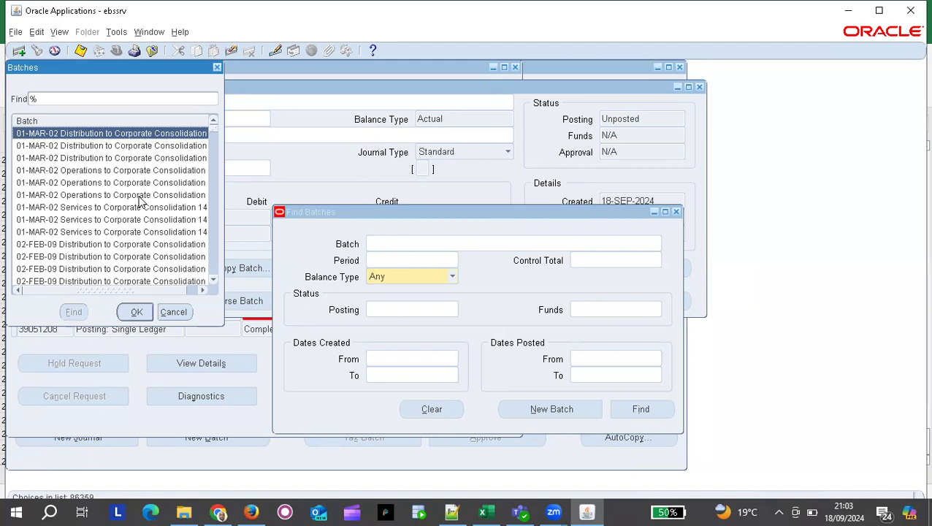
click(174, 312)
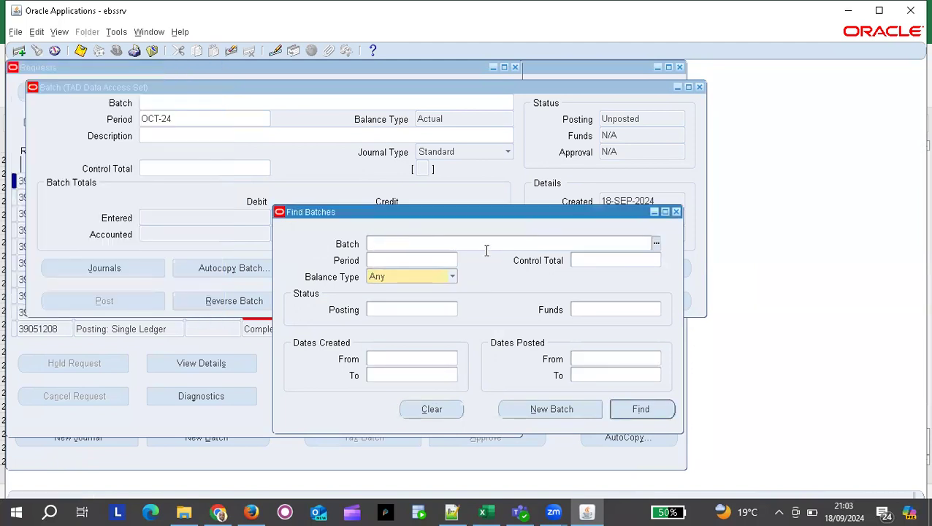
click(676, 212)
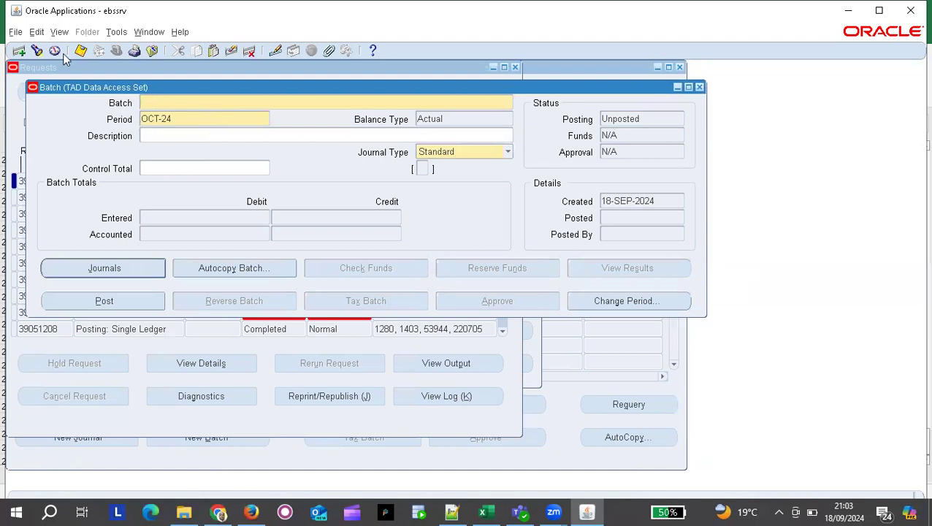
Retrieve Batch JE1, showing SEP-24, posted 18-SEP-2024, 7500 totals.
click(37, 50)
text(Batch JE1)
key(Return)
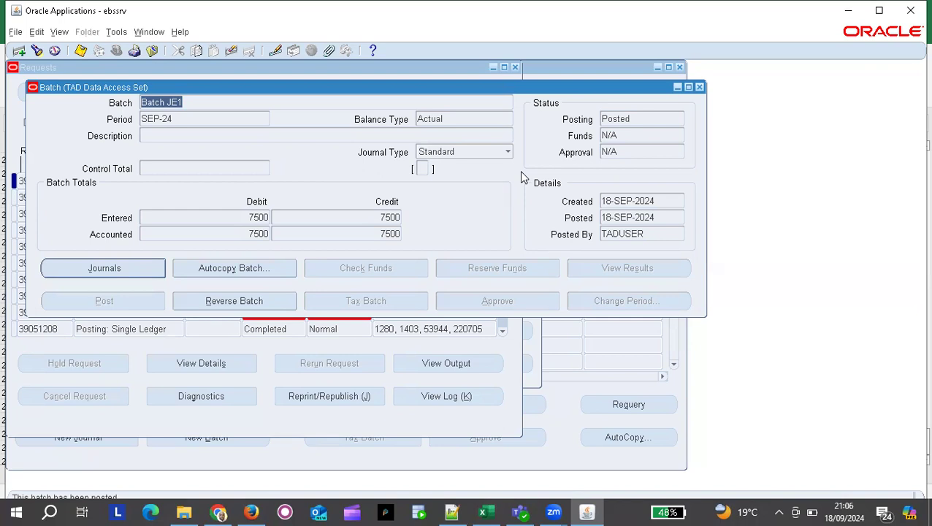
Close the Batch and Enter Journals windows to reach the Requests list.
click(700, 89)
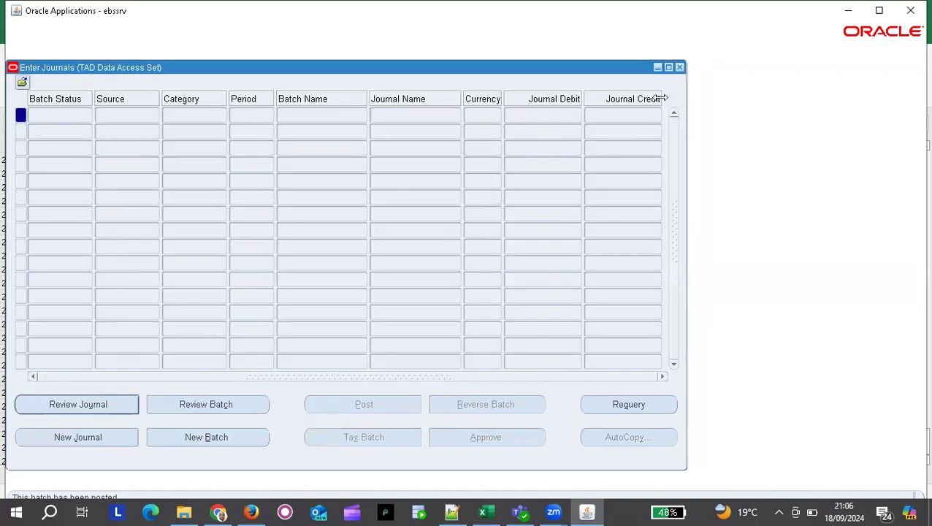
click(680, 68)
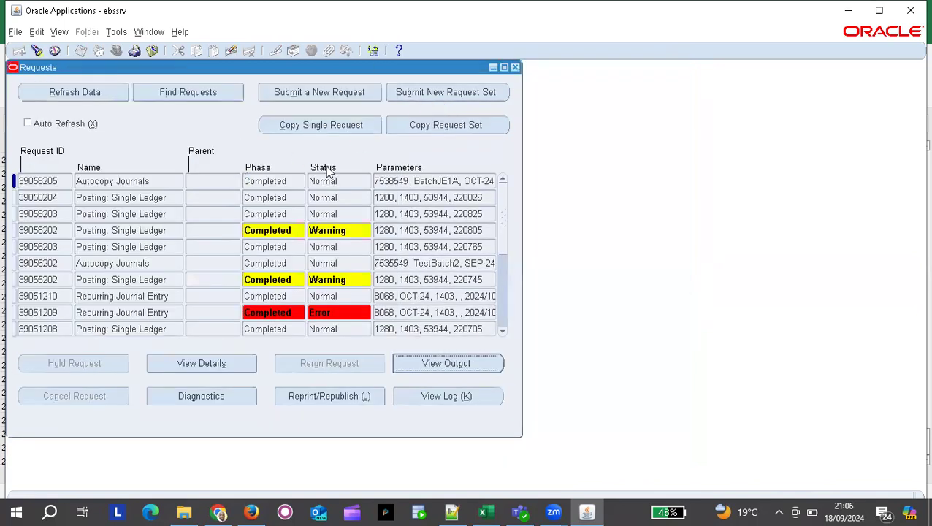
click(683, 69)
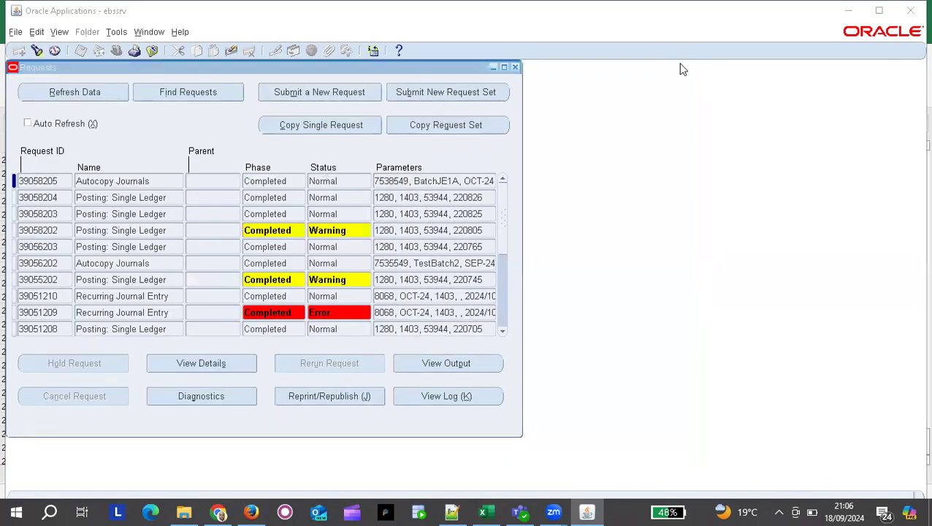